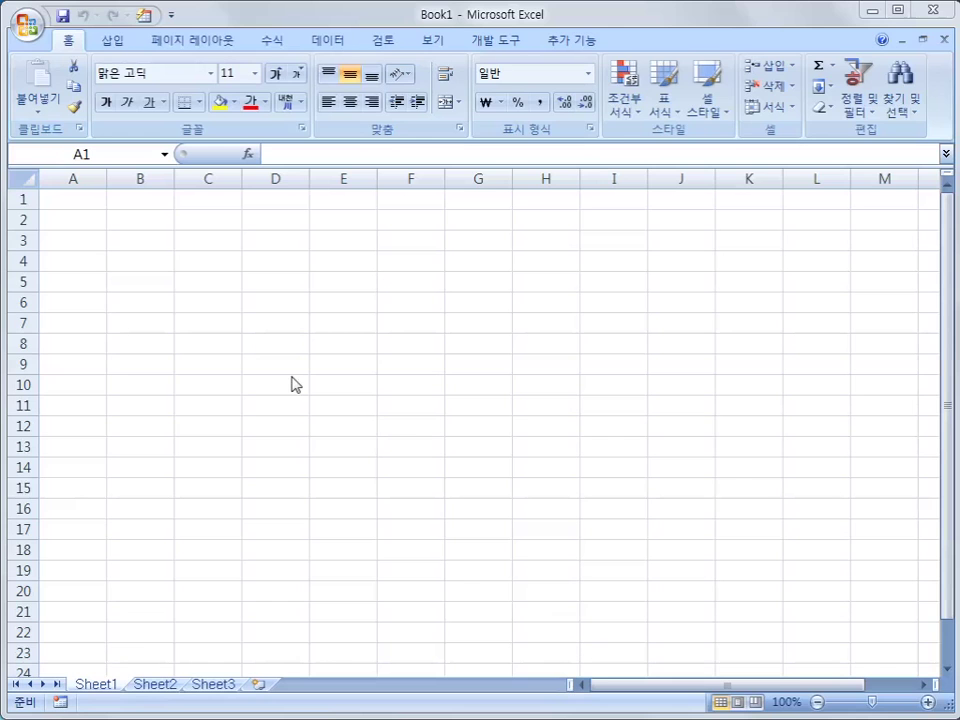
- Open 최신기출문제1회 from C:\2017컴활1급\스프레드시트\기출문제, reaching its password prompt
left_click(30, 26)
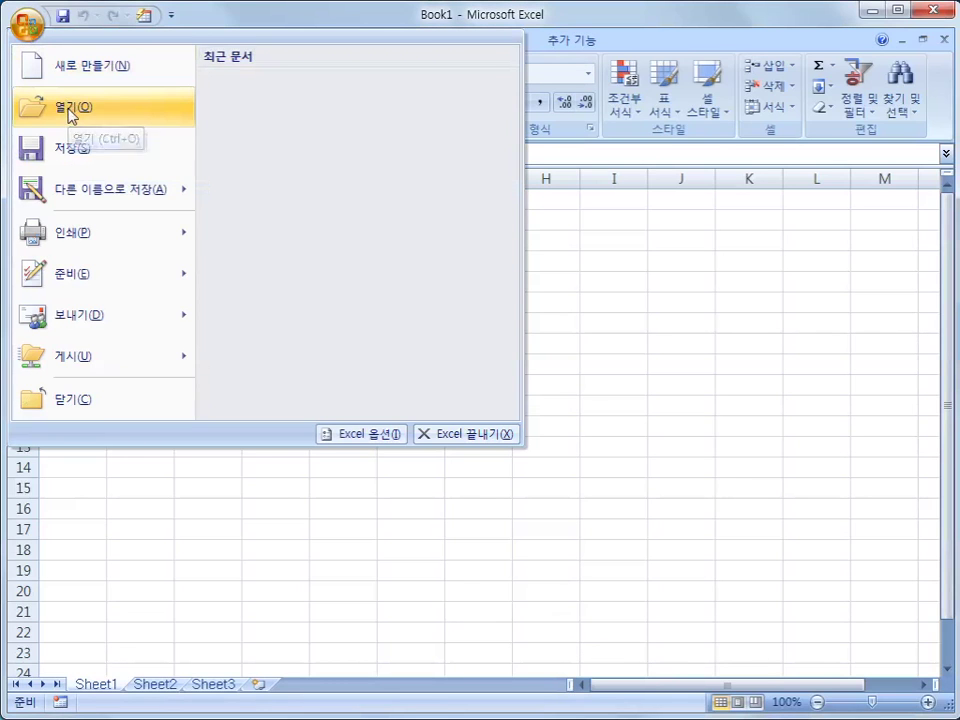
left_click(72, 110)
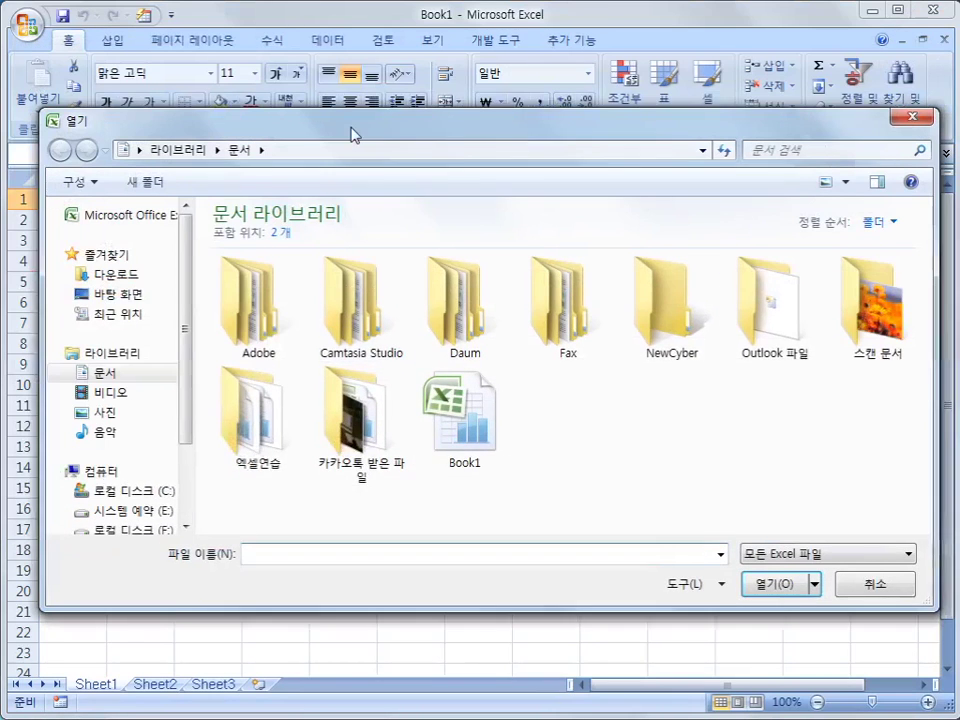
left_click(105, 495)
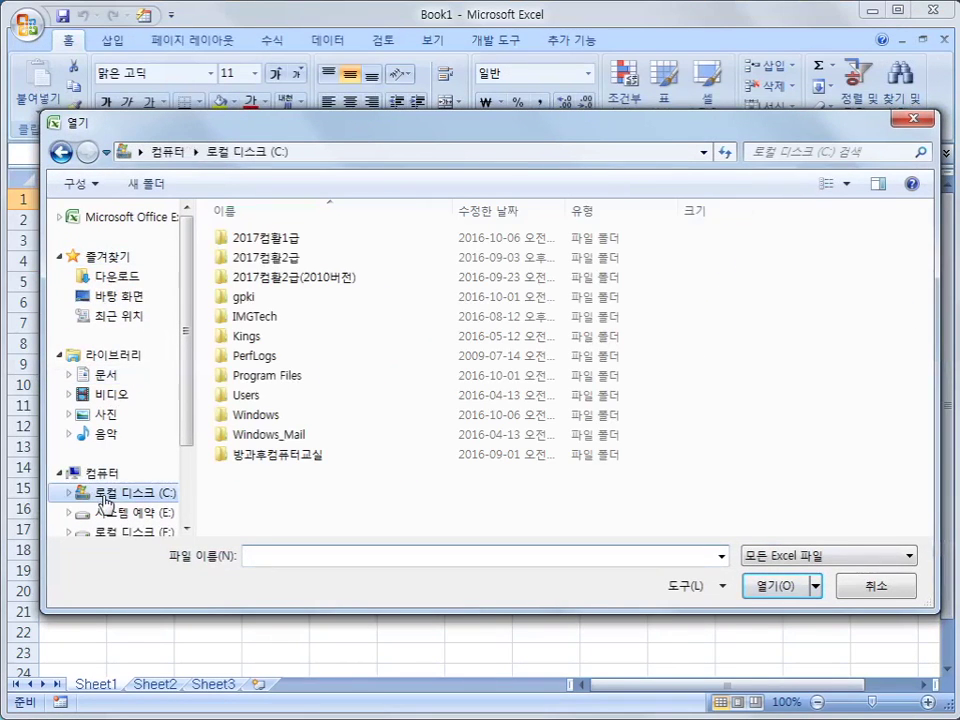
double_click(280, 242)
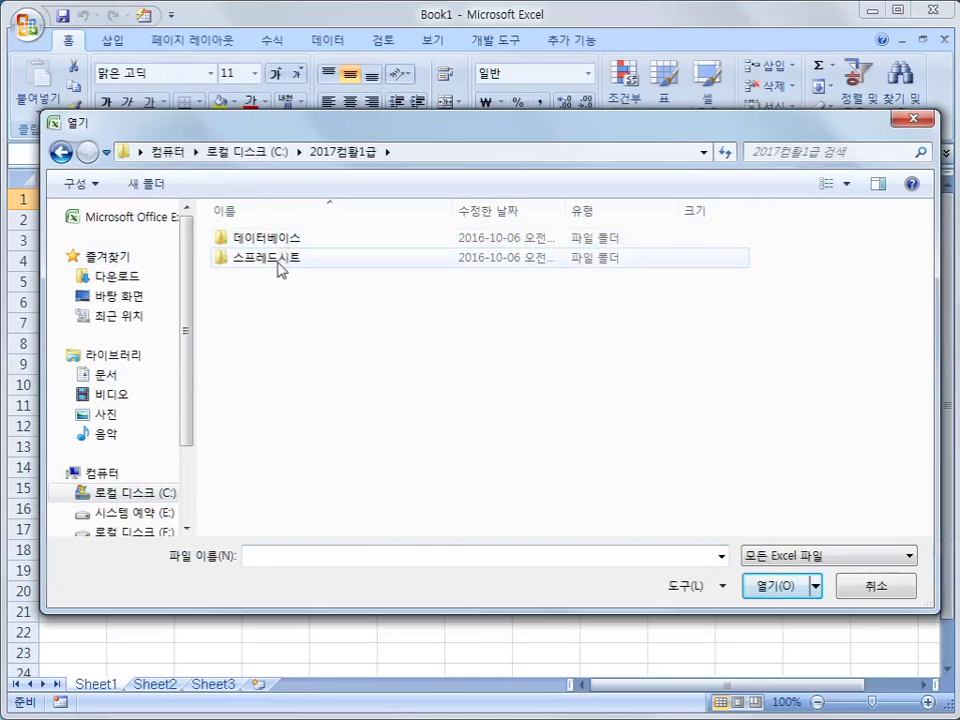
double_click(279, 259)
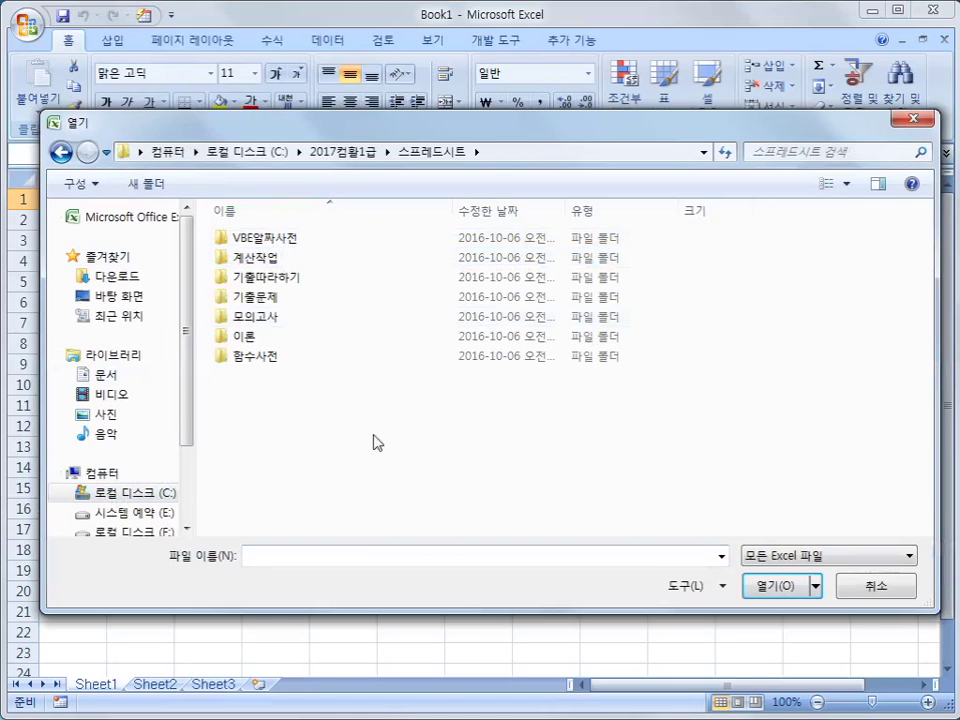
double_click(320, 300)
left_click(312, 260)
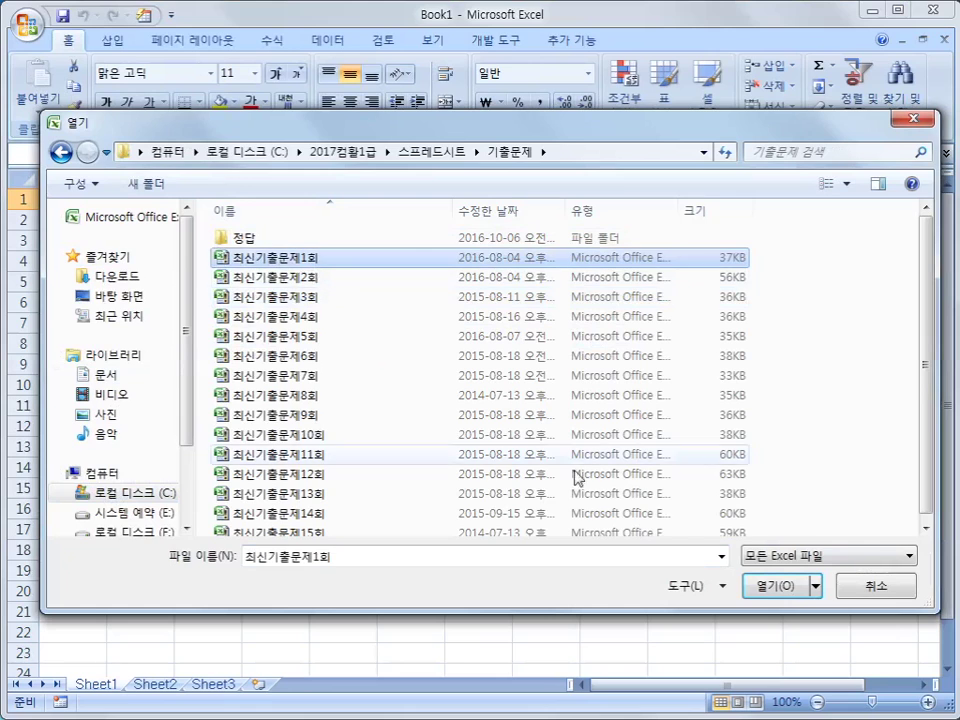
left_click(763, 588)
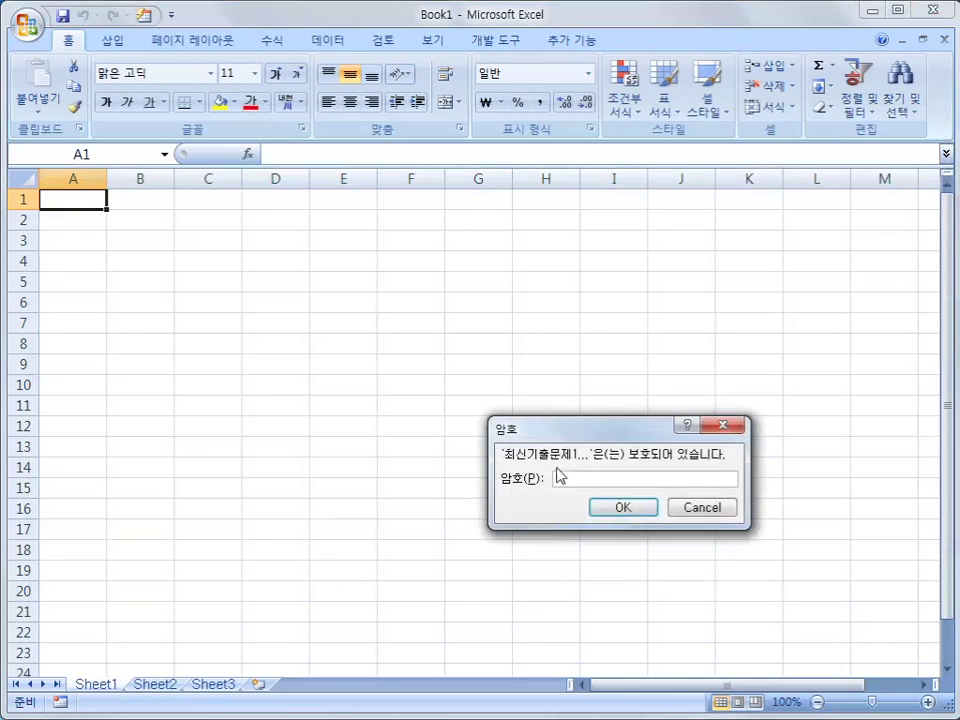
left_click_drag(565, 428, 455, 330)
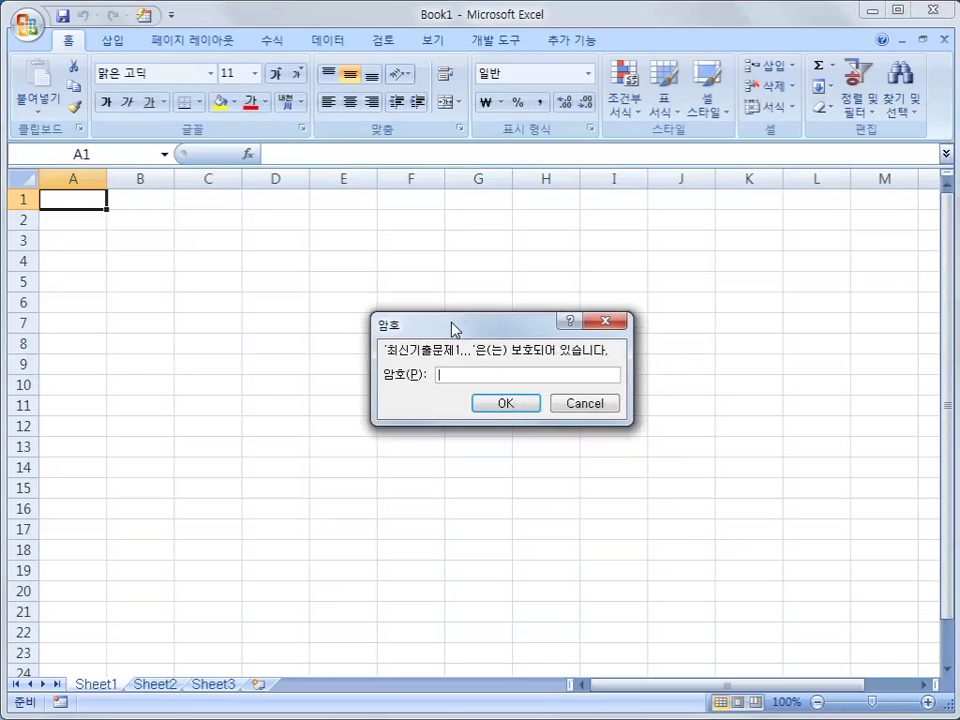
- Submit a password that is rejected and dismiss the incorrect-password warning
type("123456")
left_click(485, 412)
left_click(484, 376)
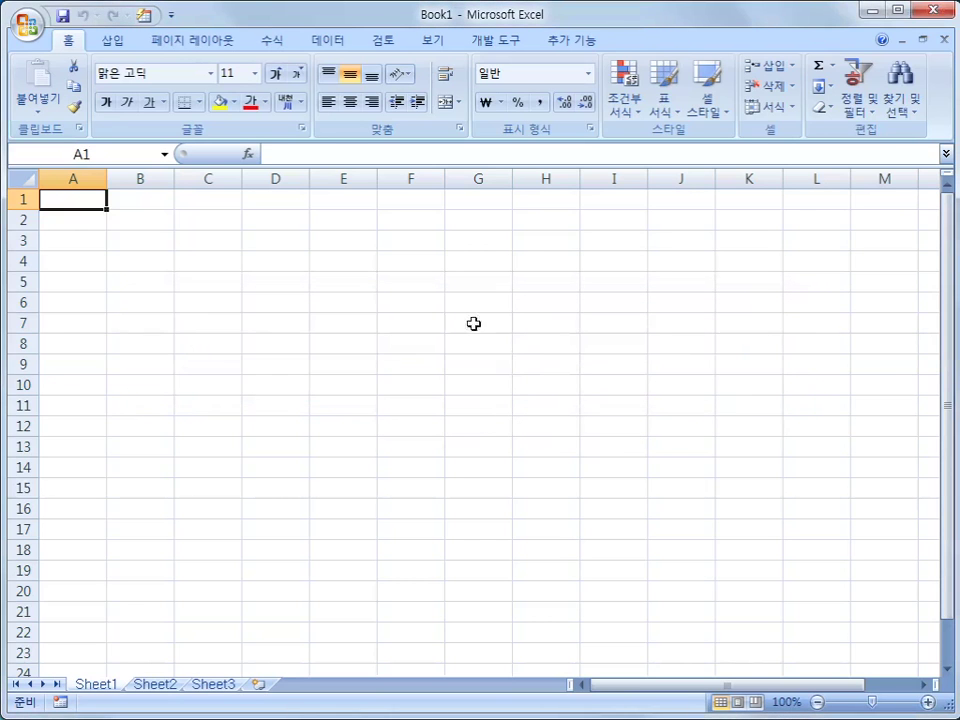
- Reopen 최신기출문제1회 and unlock it with the correct workbook password
left_click(26, 20)
left_click(108, 110)
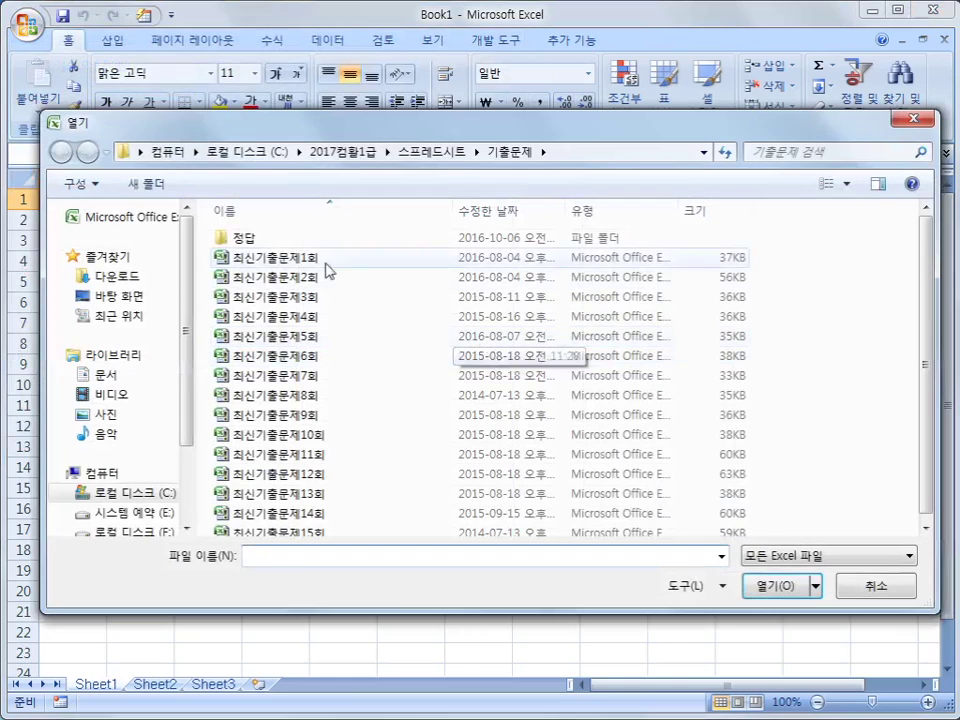
left_click(326, 258)
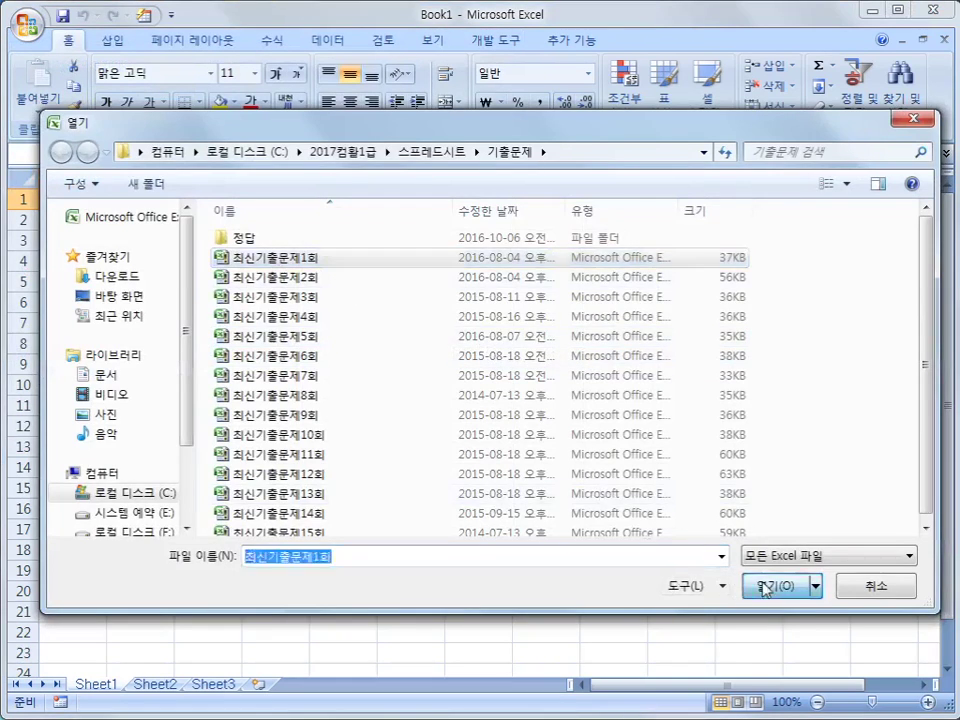
left_click(765, 586)
type("******")
key("Return")
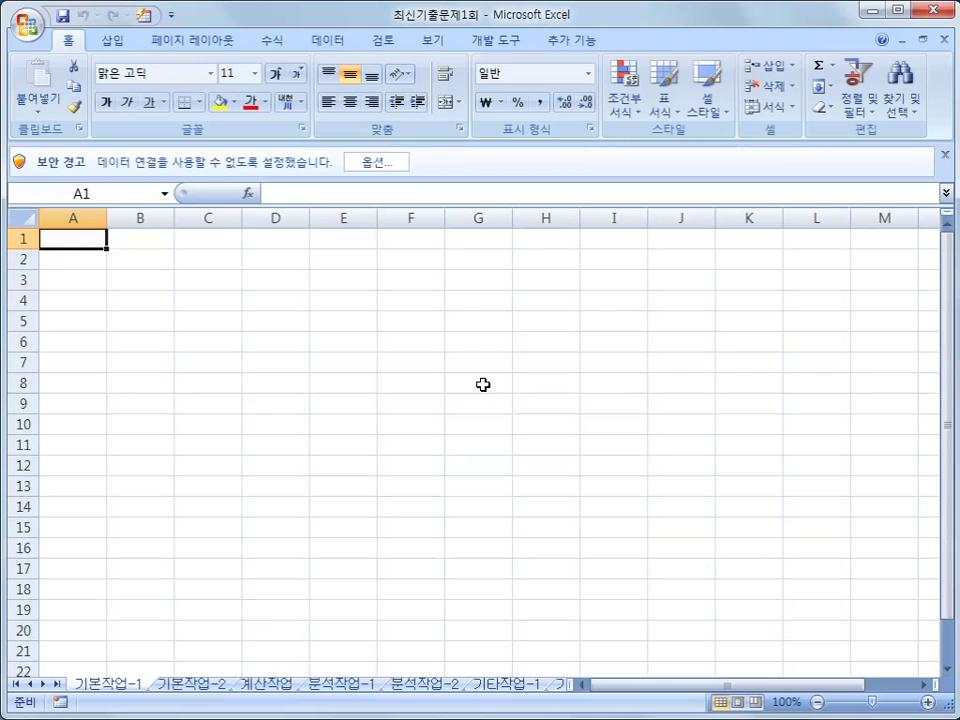
- Enable the blocked data-connection content through the security warning's 옵션, choosing 이 콘텐츠 사용
left_click(370, 163)
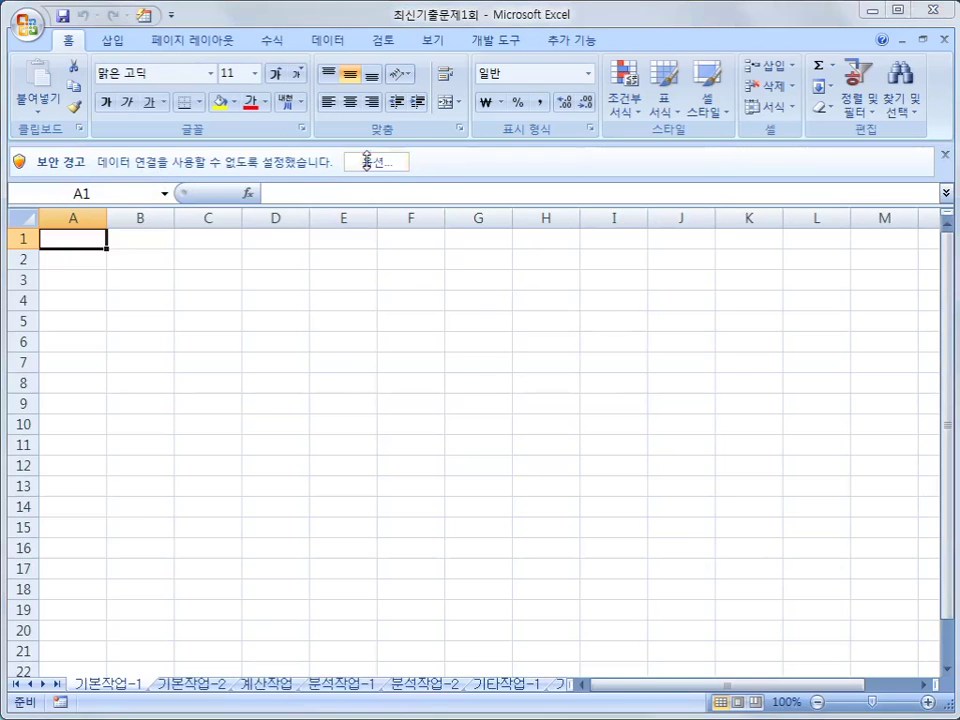
left_click(364, 342)
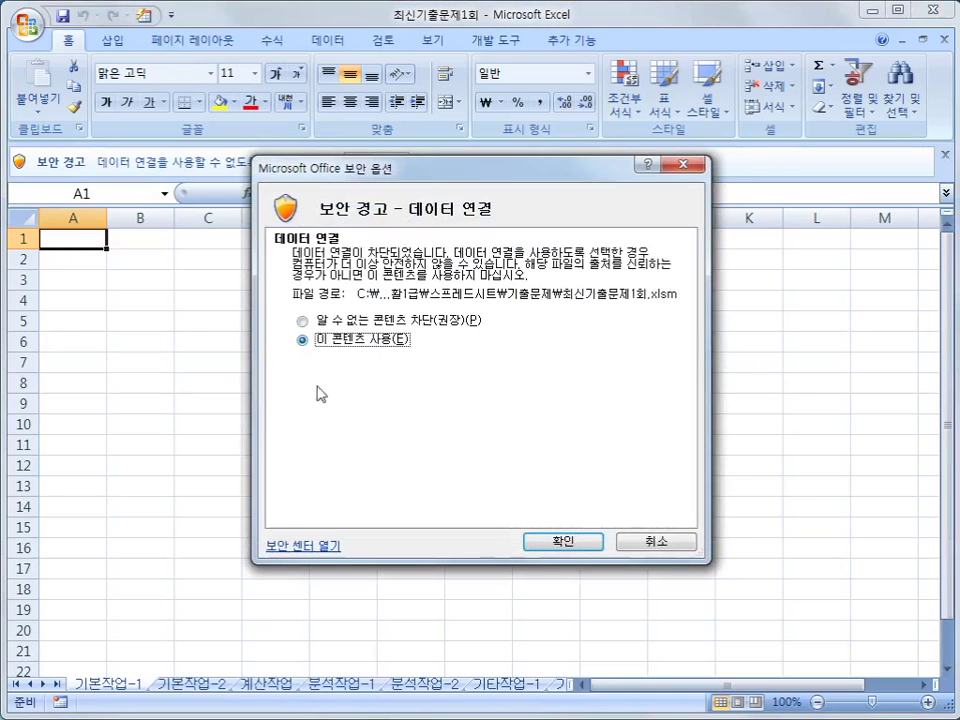
left_click(552, 539)
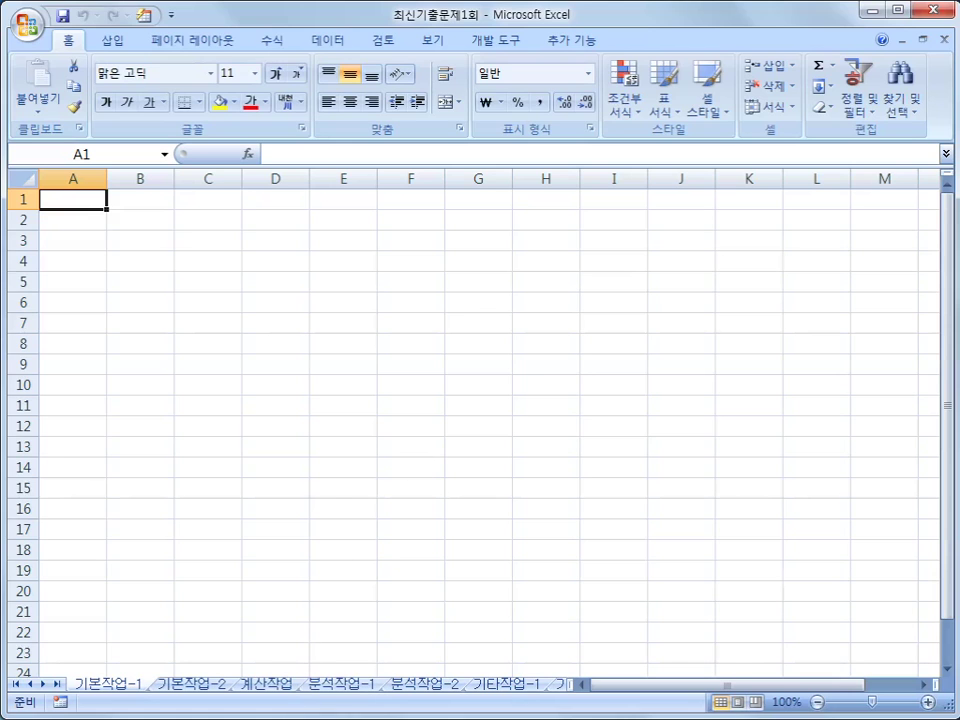
mouse_move(148, 703)
left_mouse_down()
mouse_move(118, 706)
mouse_move(90, 666)
mouse_move(145, 700)
mouse_move(122, 675)
mouse_move(148, 628)
left_mouse_up()
mouse_move(214, 693)
left_mouse_down()
mouse_move(165, 690)
mouse_move(222, 672)
mouse_move(222, 690)
mouse_move(265, 632)
left_mouse_up()
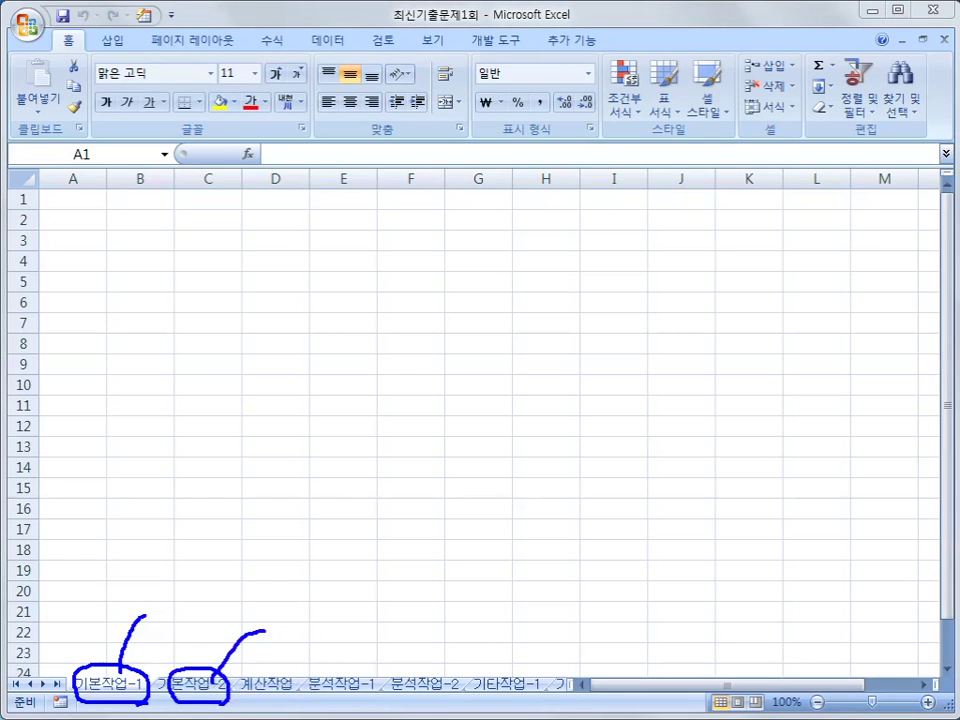
key("Escape")
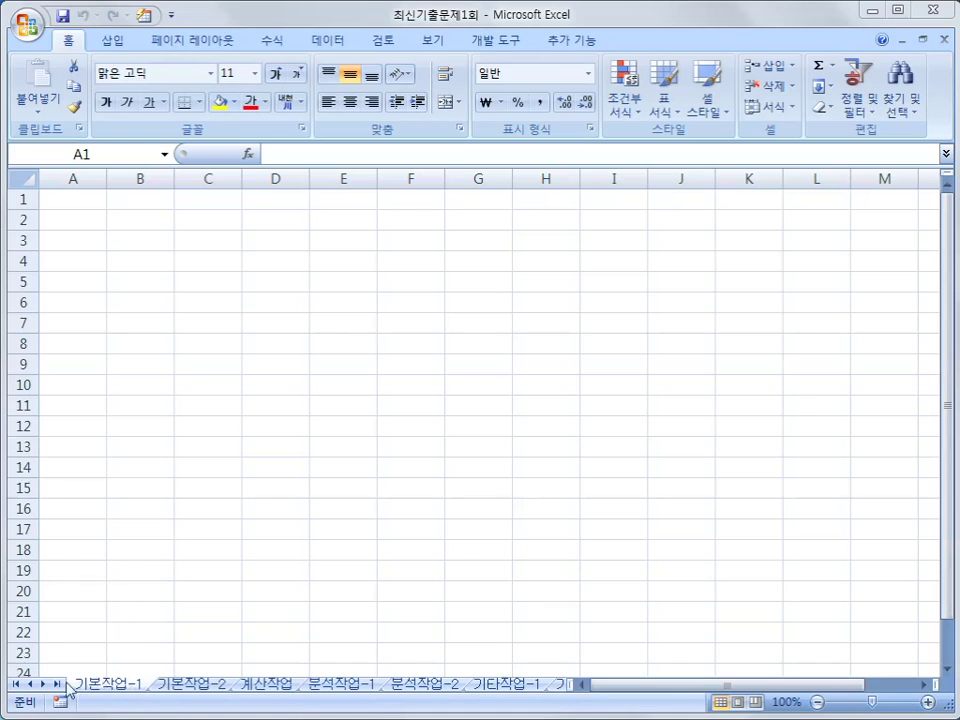
left_click(64, 220)
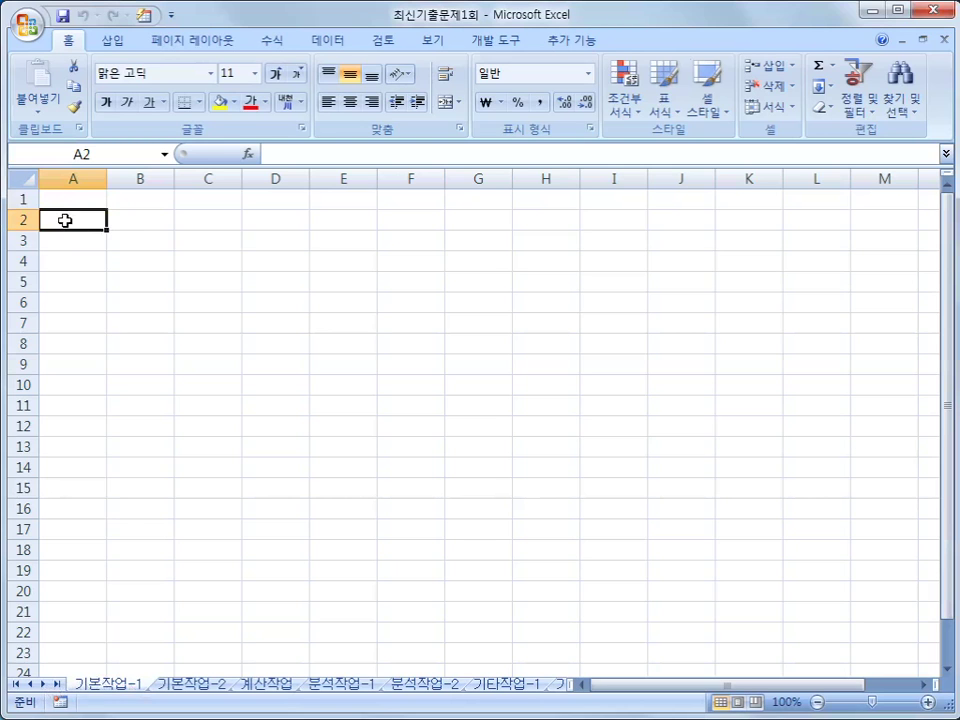
- Start a Microsoft Query import from MS Access Database, selecting 선물세트판매.accdb
left_click(341, 43)
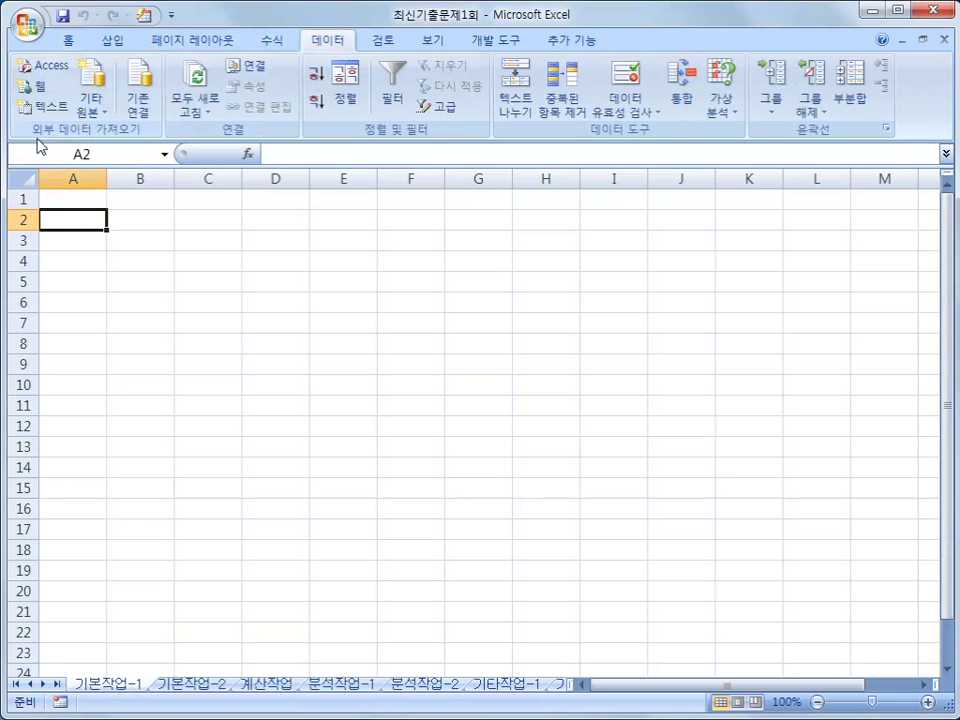
left_click(103, 113)
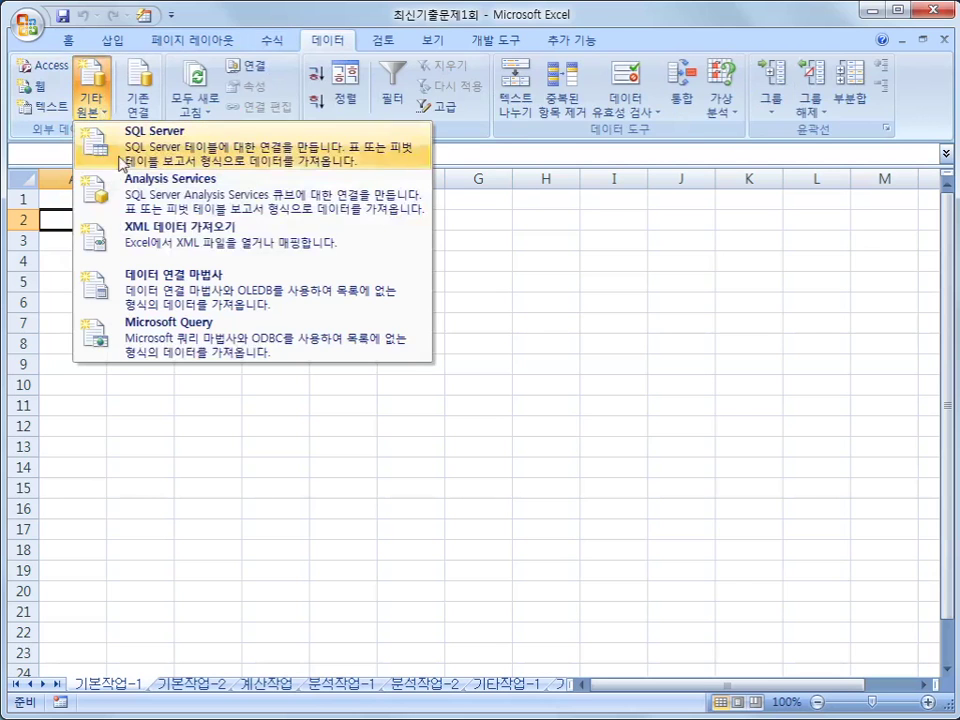
left_click(221, 352)
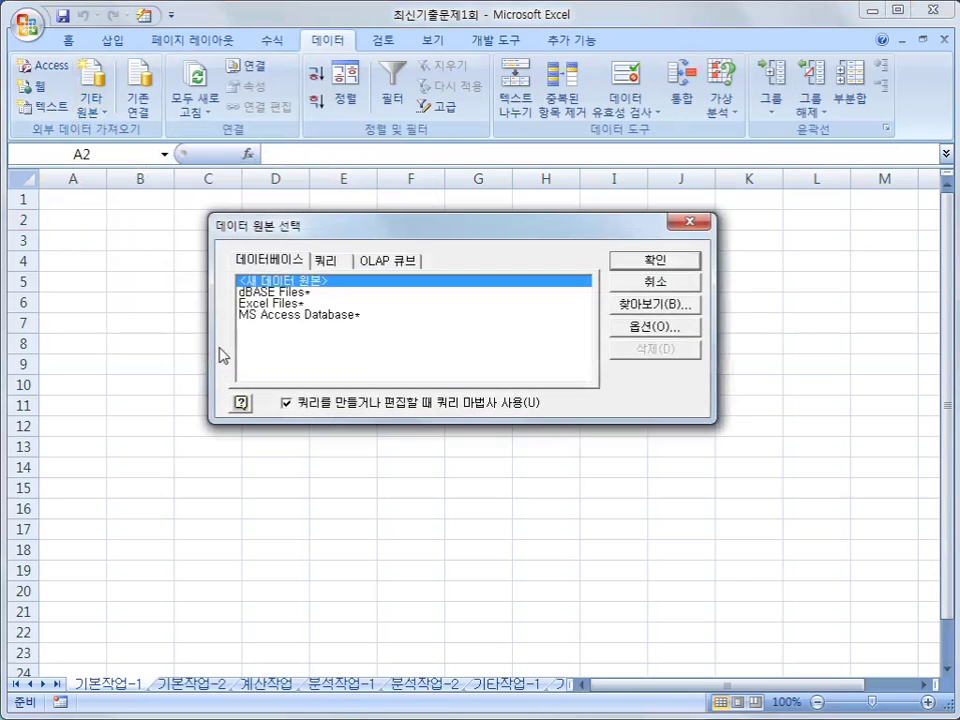
left_click(300, 315)
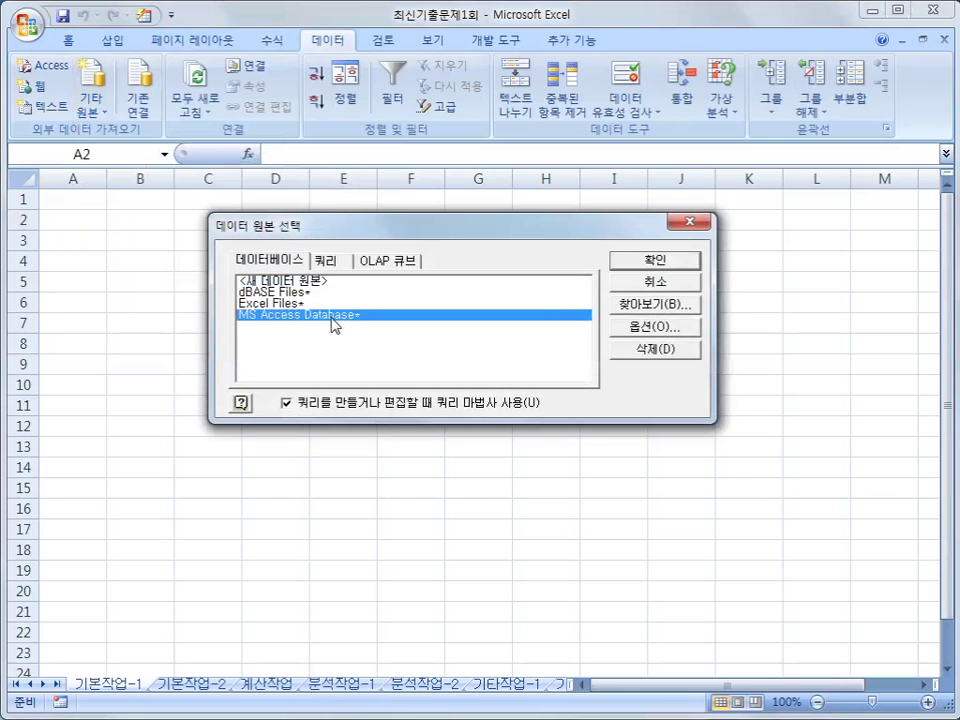
left_click(640, 260)
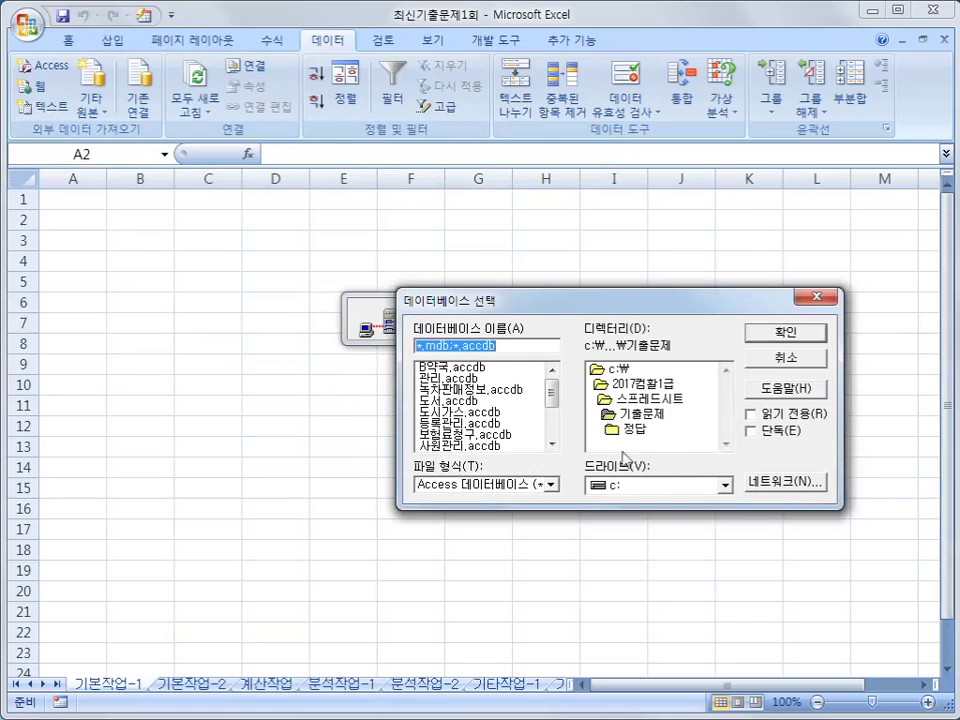
left_click_drag(553, 393, 552, 437)
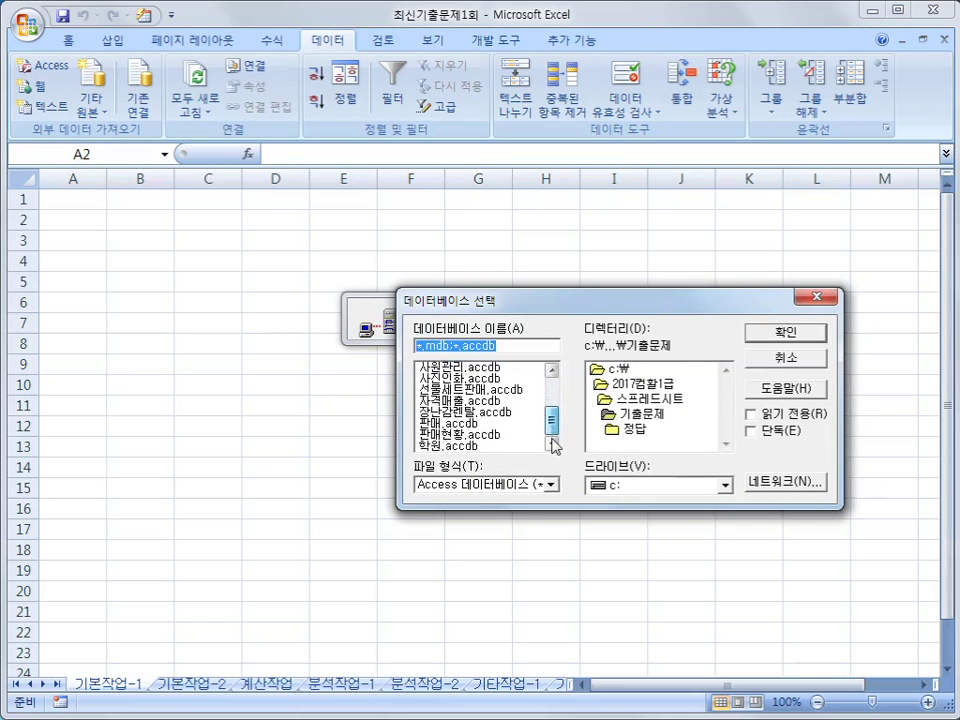
left_click(477, 390)
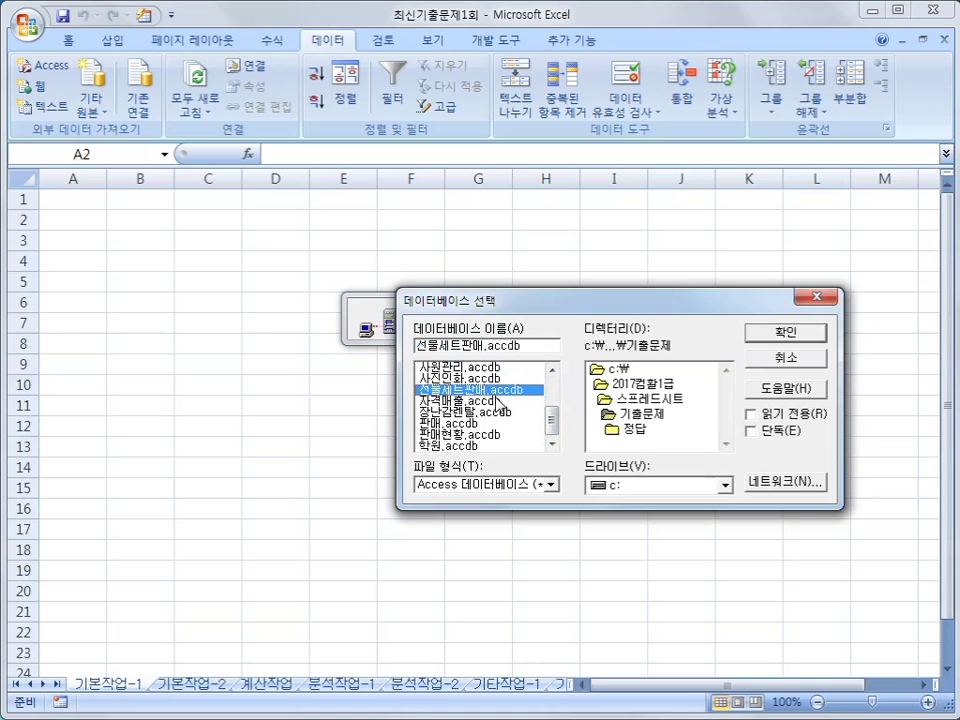
left_click(782, 334)
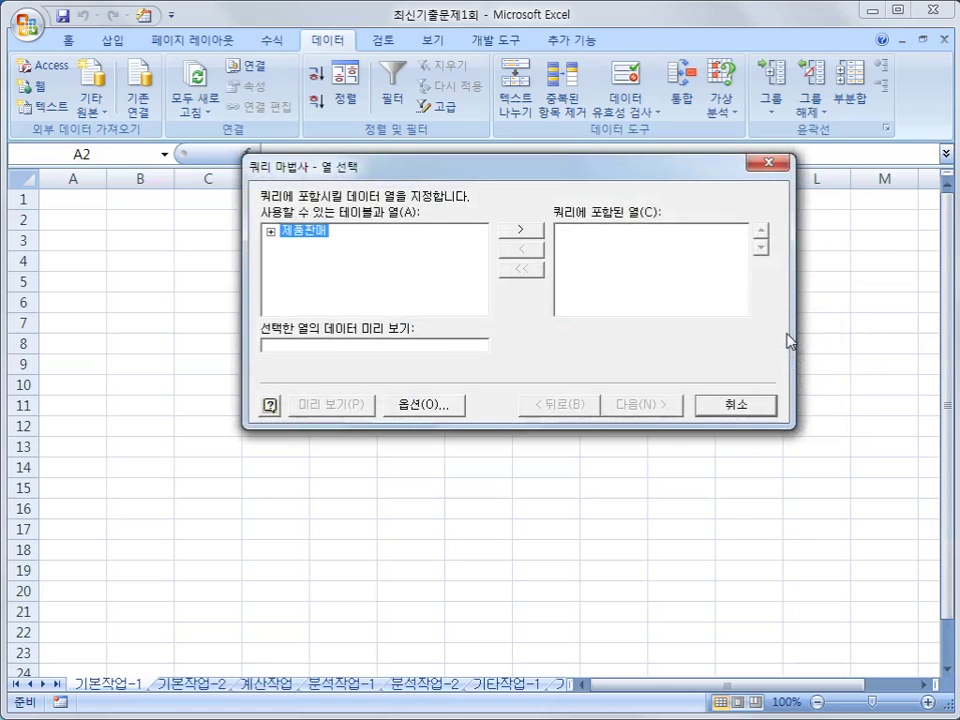
- Add 제품명, 구분, 브랜드이름, 권장소비자가격, 제조일자 and 판매수량 from 제품판매 to the query columns
double_click(315, 236)
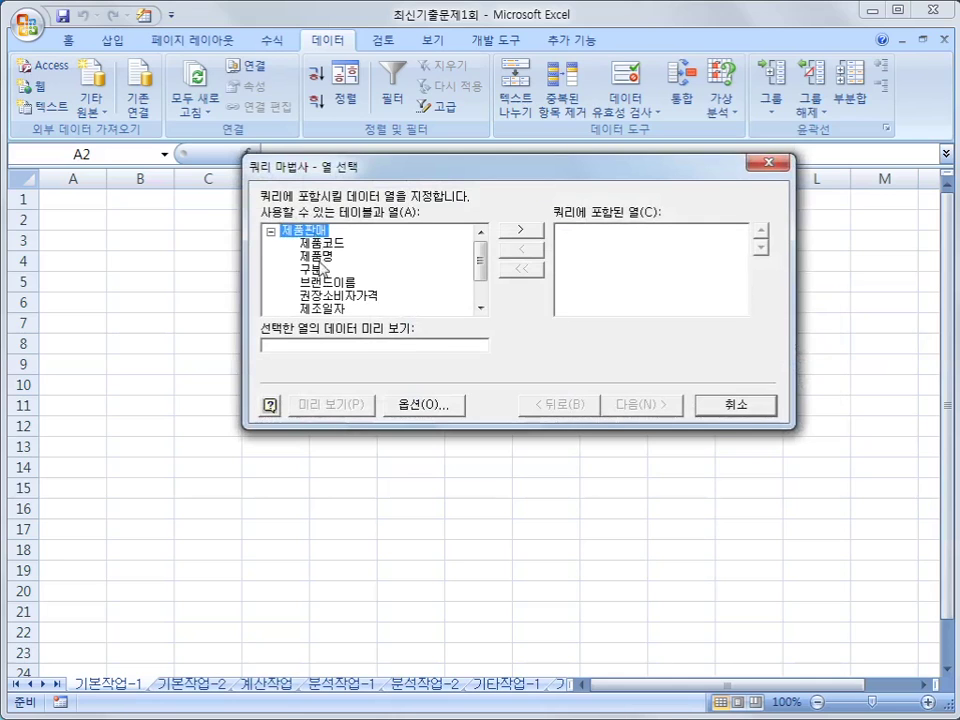
left_click(318, 257)
double_click(320, 262)
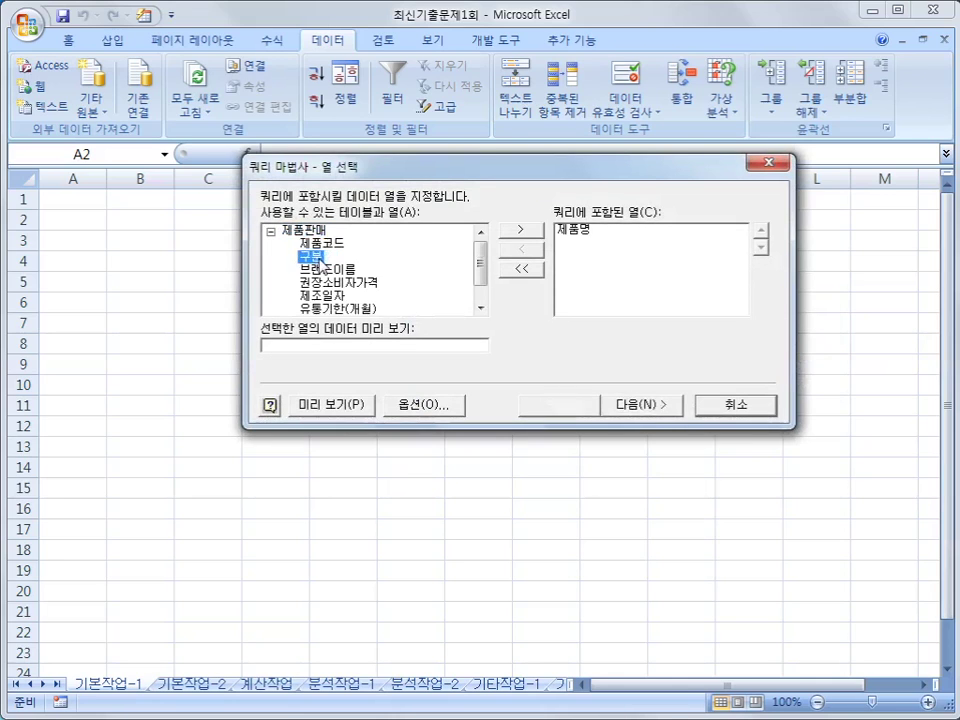
double_click(321, 262)
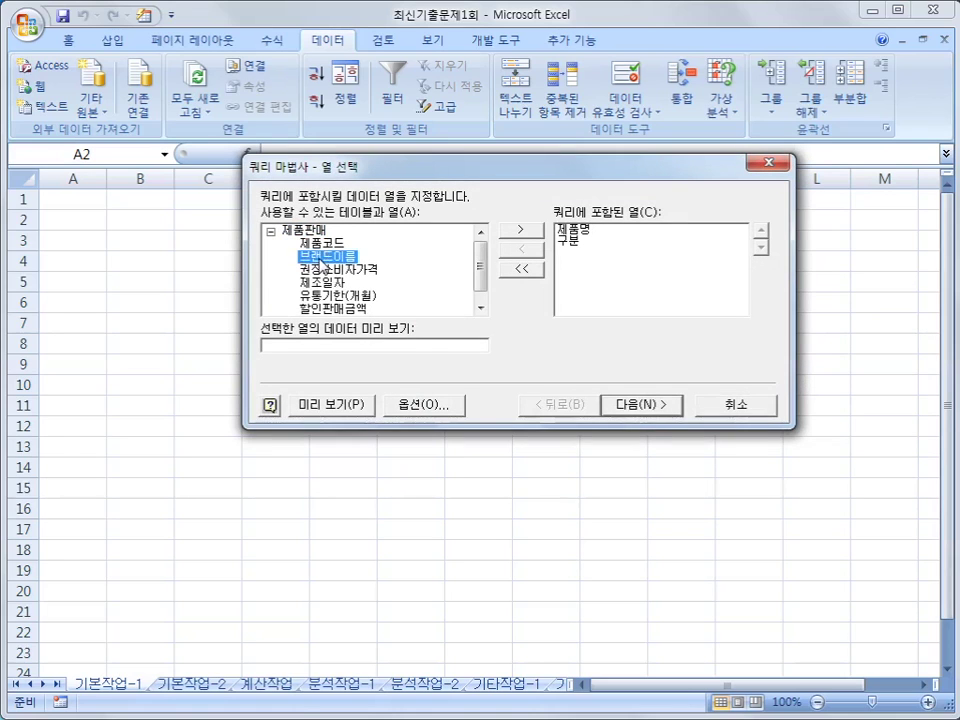
double_click(322, 258)
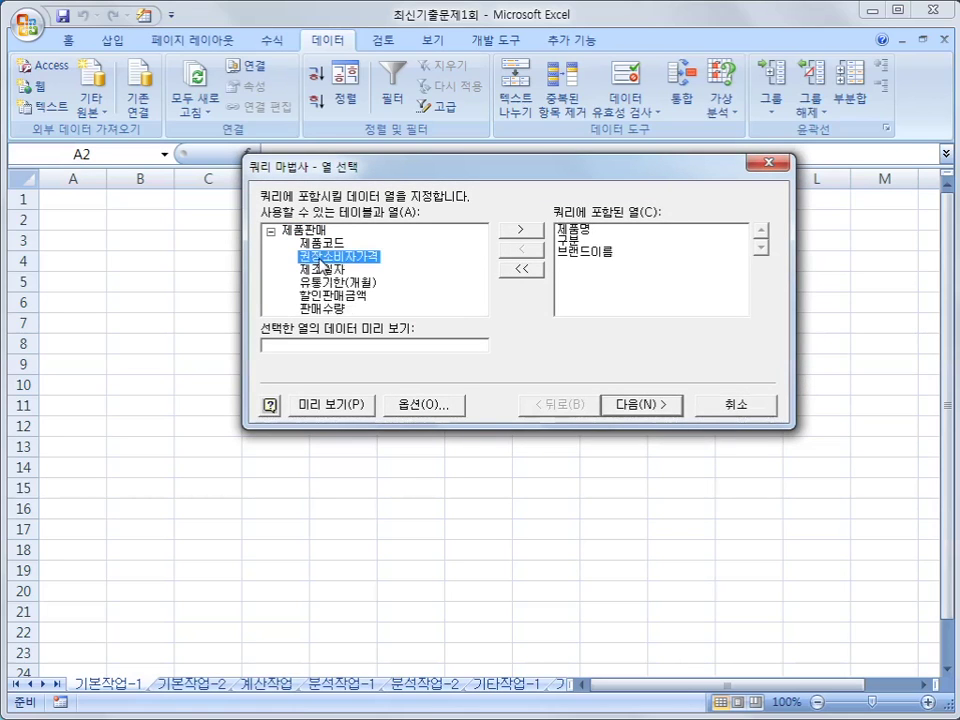
double_click(322, 258)
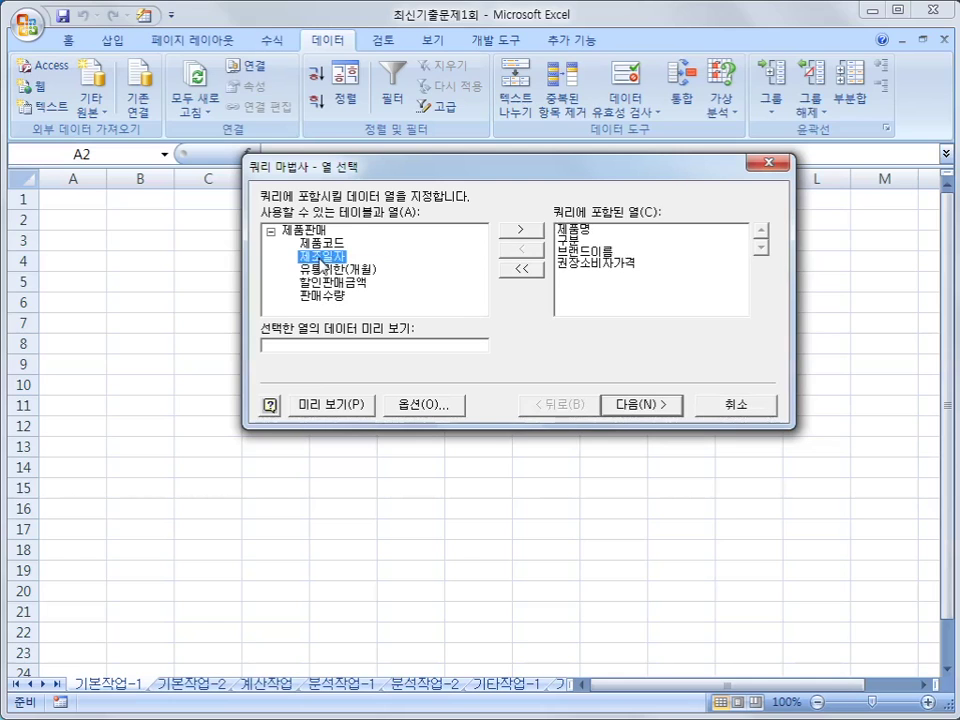
double_click(322, 258)
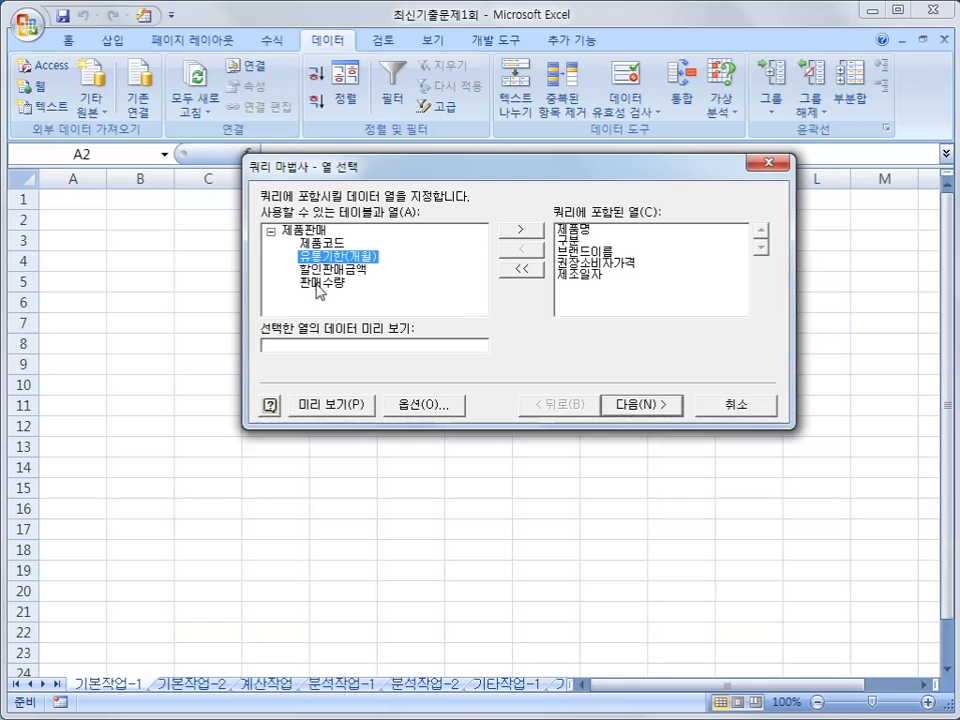
left_click(317, 285)
double_click(317, 287)
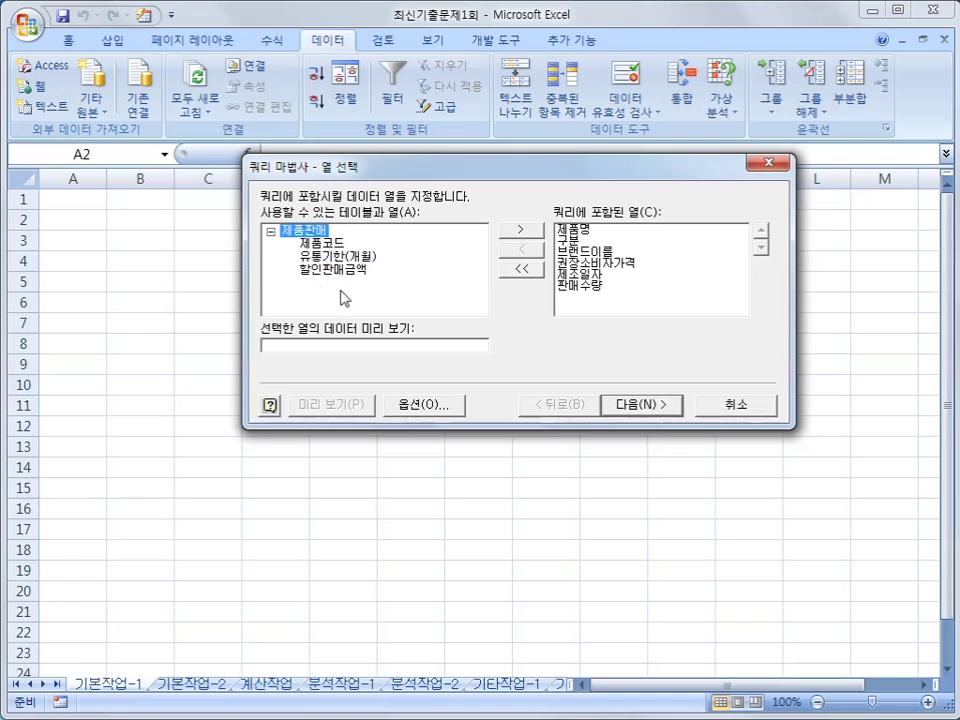
left_click(663, 406)
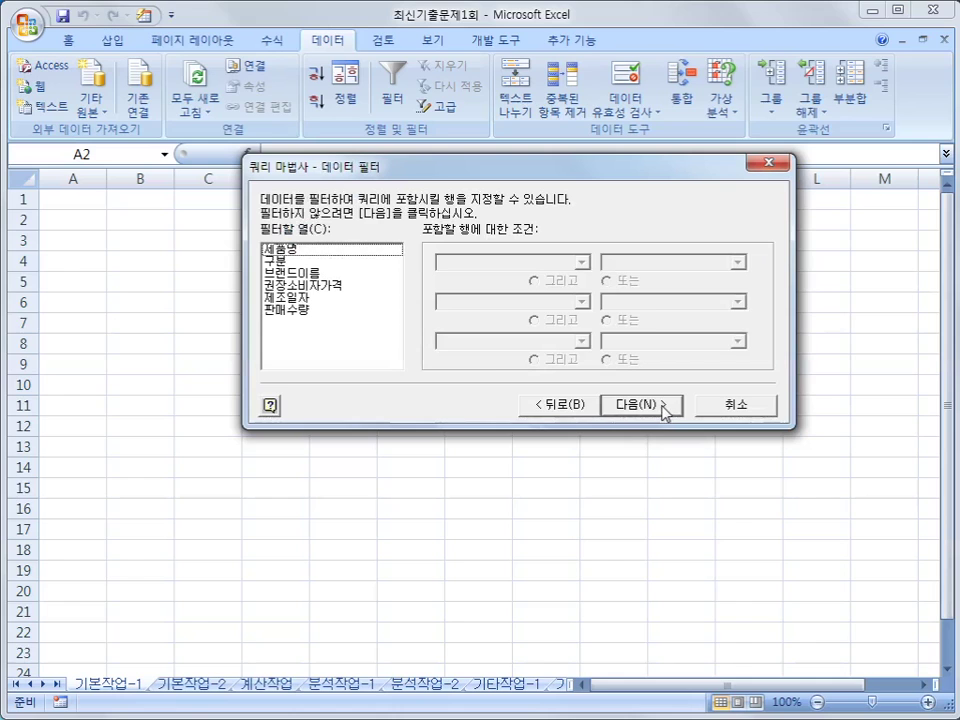
- Filter 권장소비자가격 to values >= 80000
left_click(368, 288)
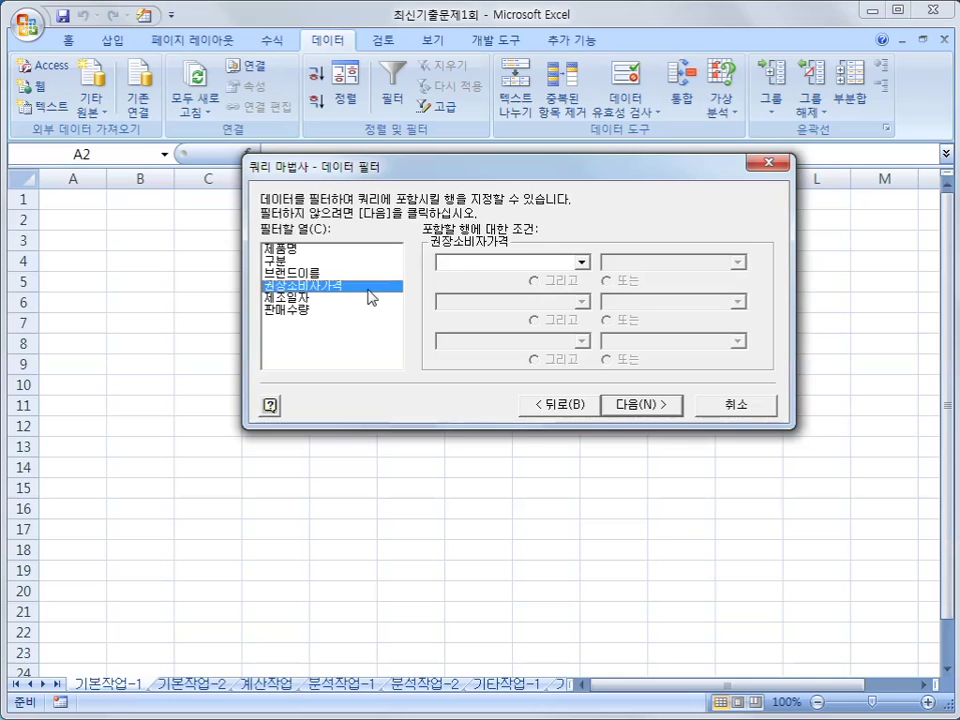
left_click(438, 264)
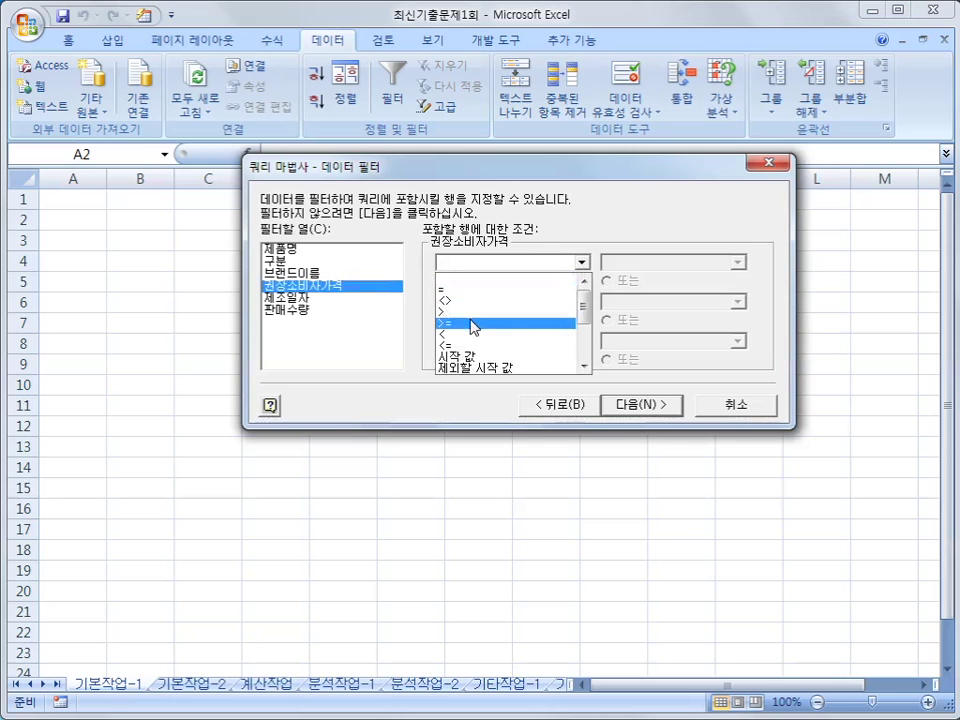
left_click(473, 324)
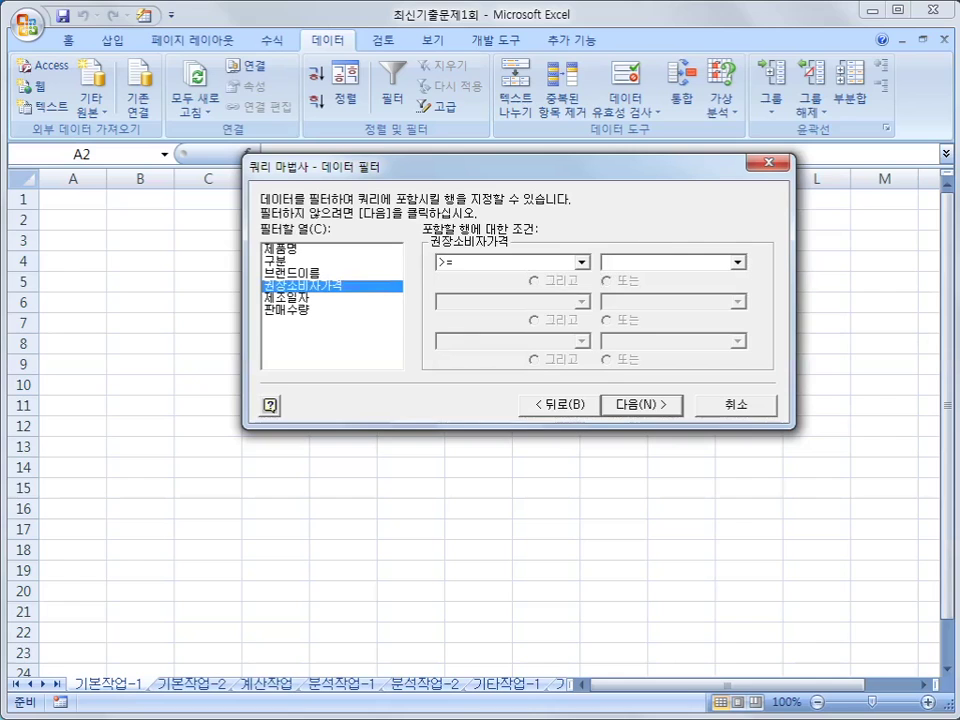
type("80000")
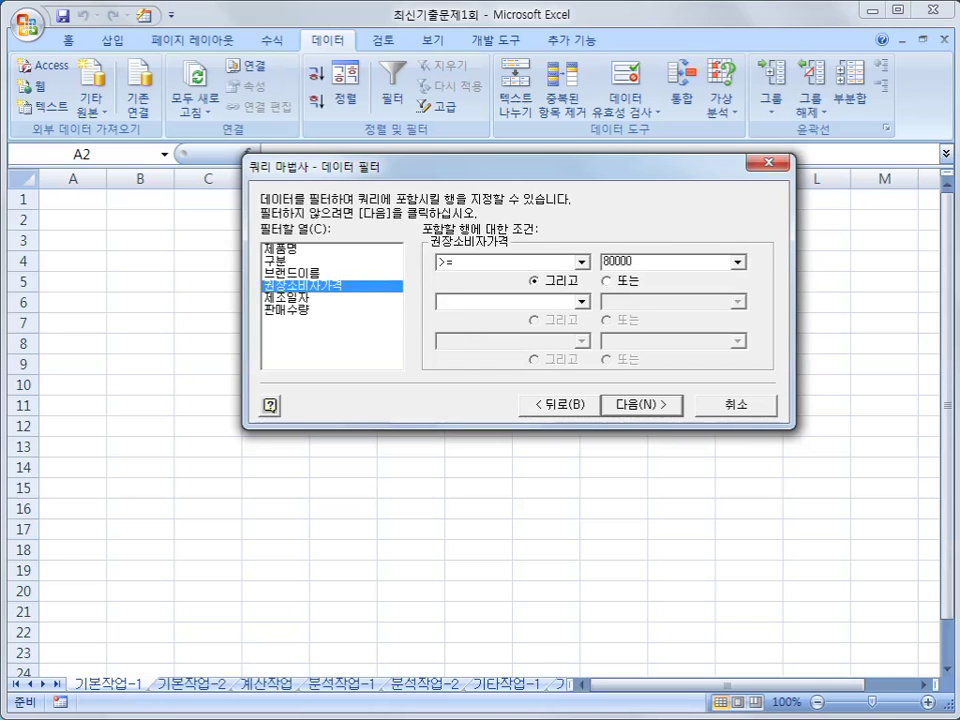
- Add the condition 제조일자 >= 2016-03-01 and continue to sorting
left_click(353, 298)
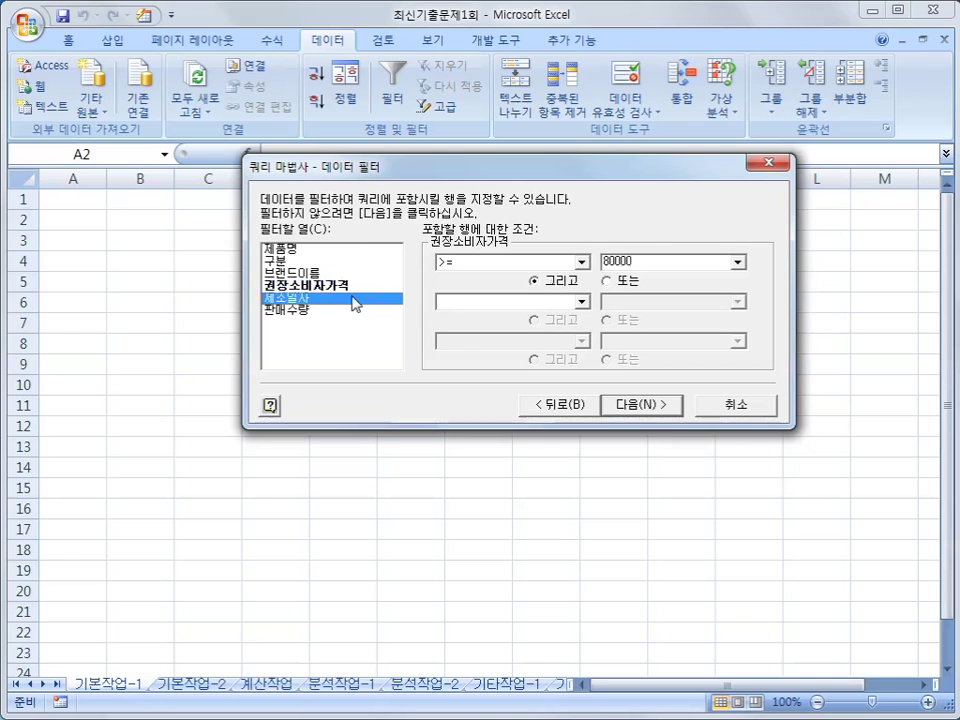
left_click(503, 265)
left_click(497, 327)
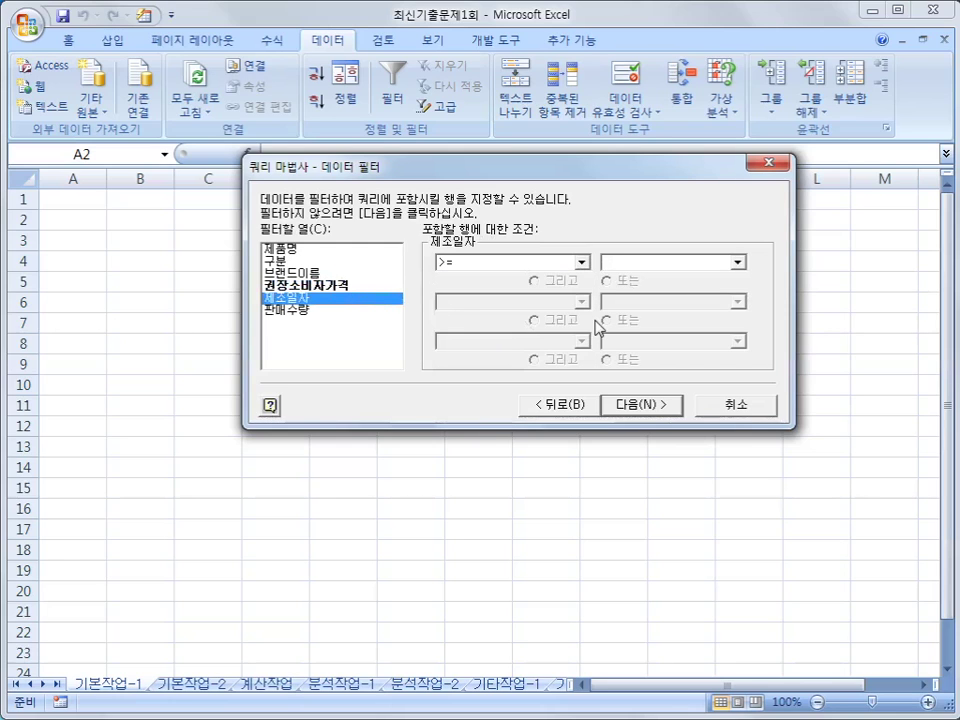
type("2016-03-01")
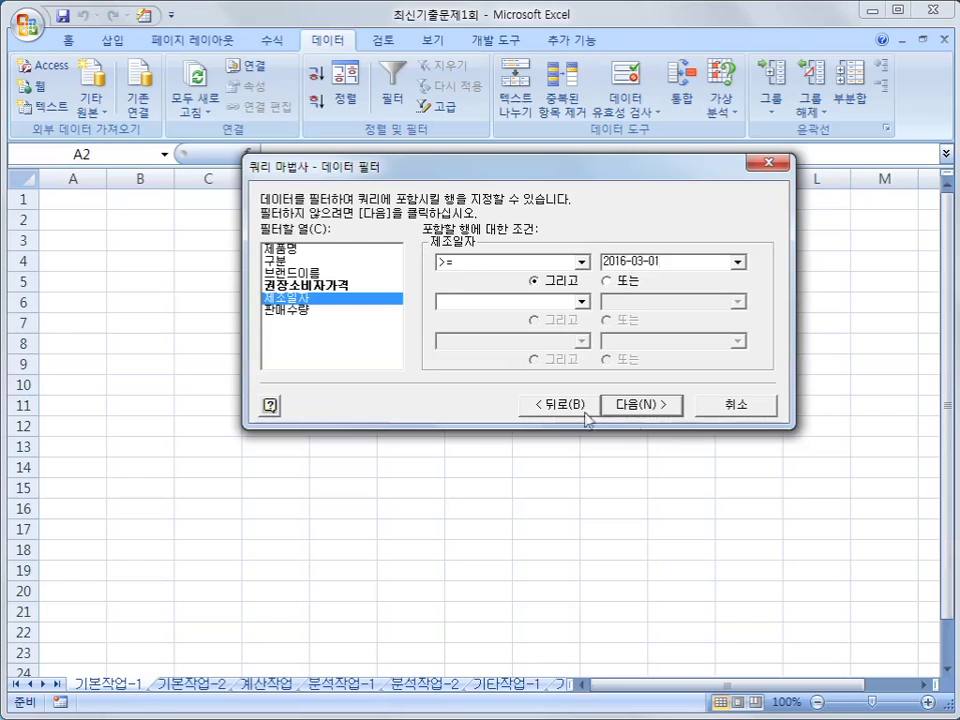
left_click(639, 406)
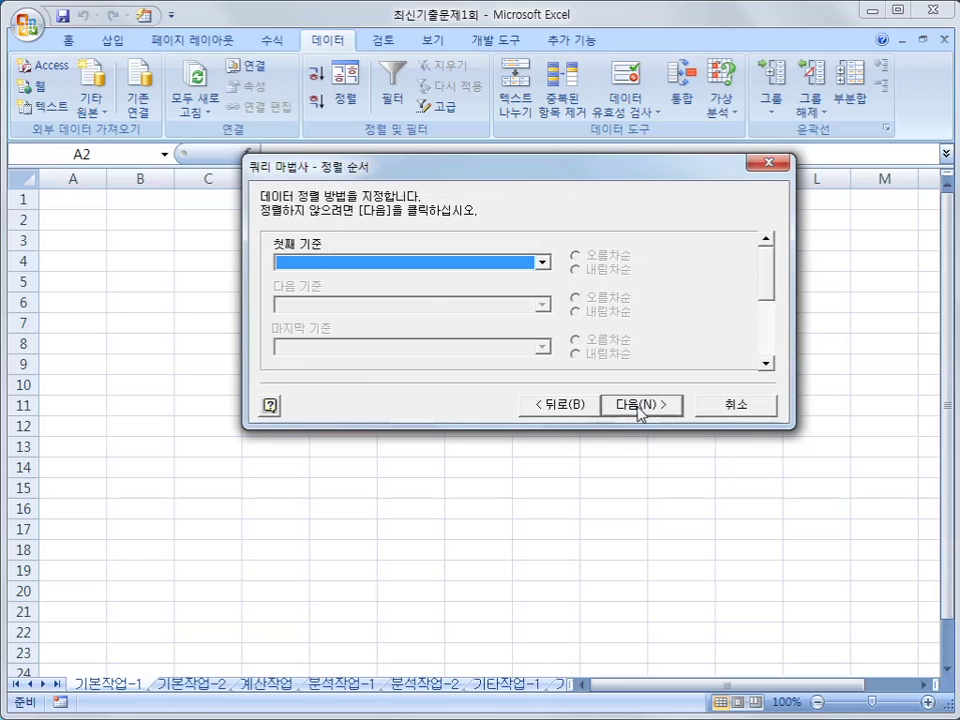
- Sort by 권장소비자가격 descending, then by 제조일자
left_click(439, 263)
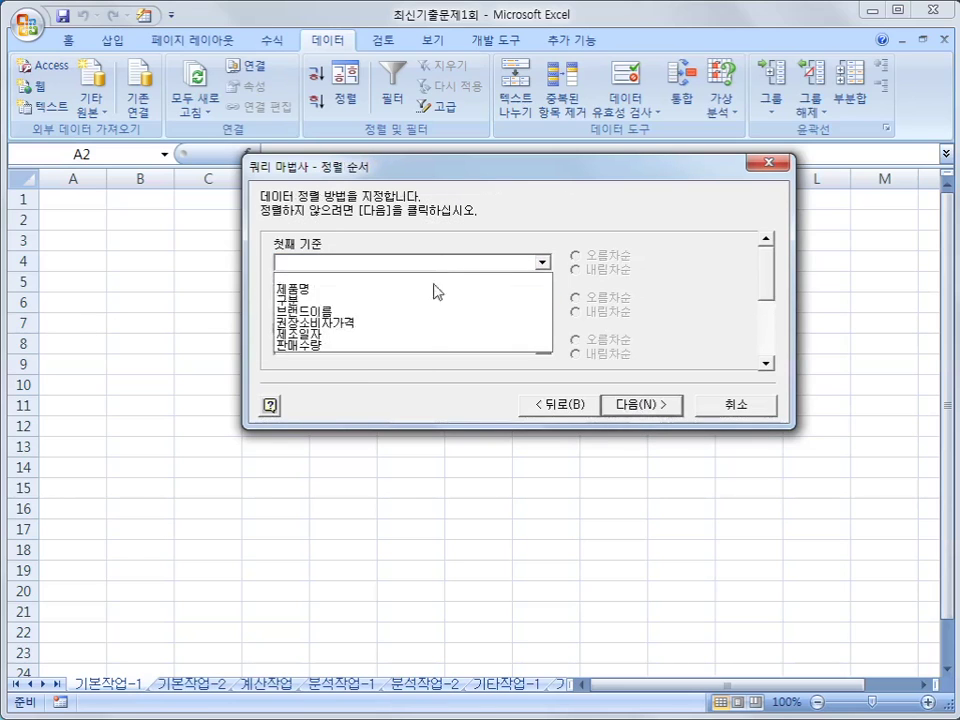
left_click(431, 324)
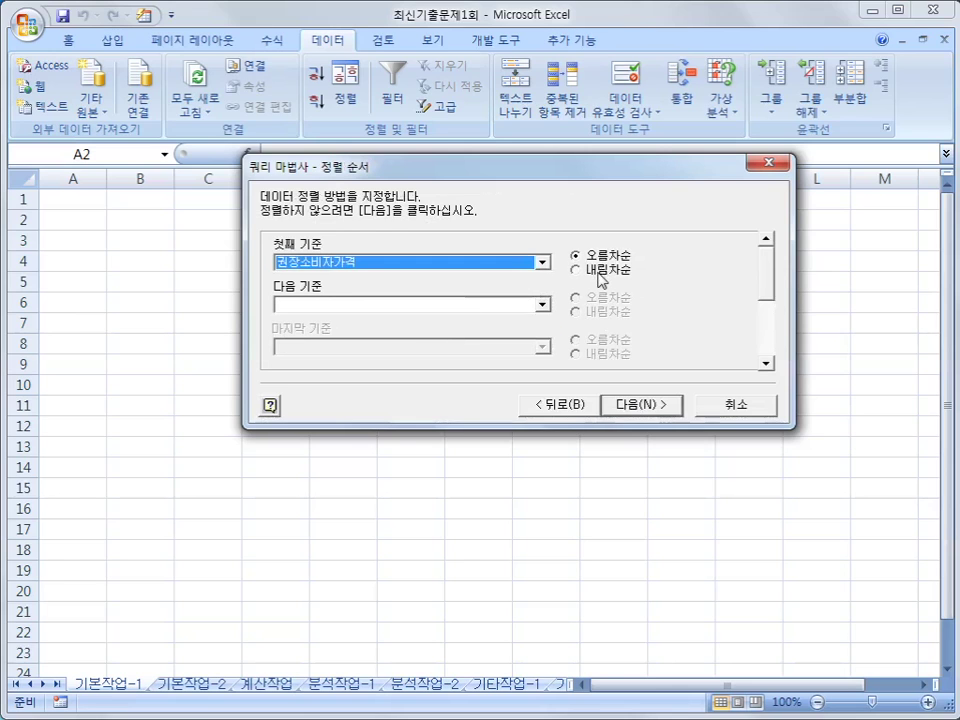
left_click(598, 270)
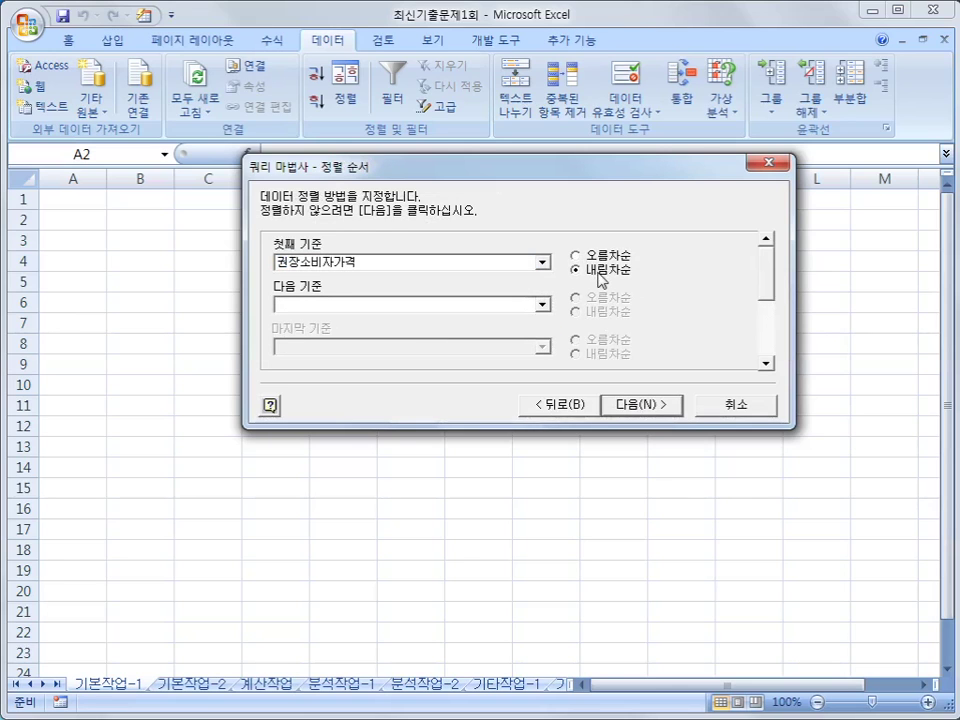
left_click(541, 308)
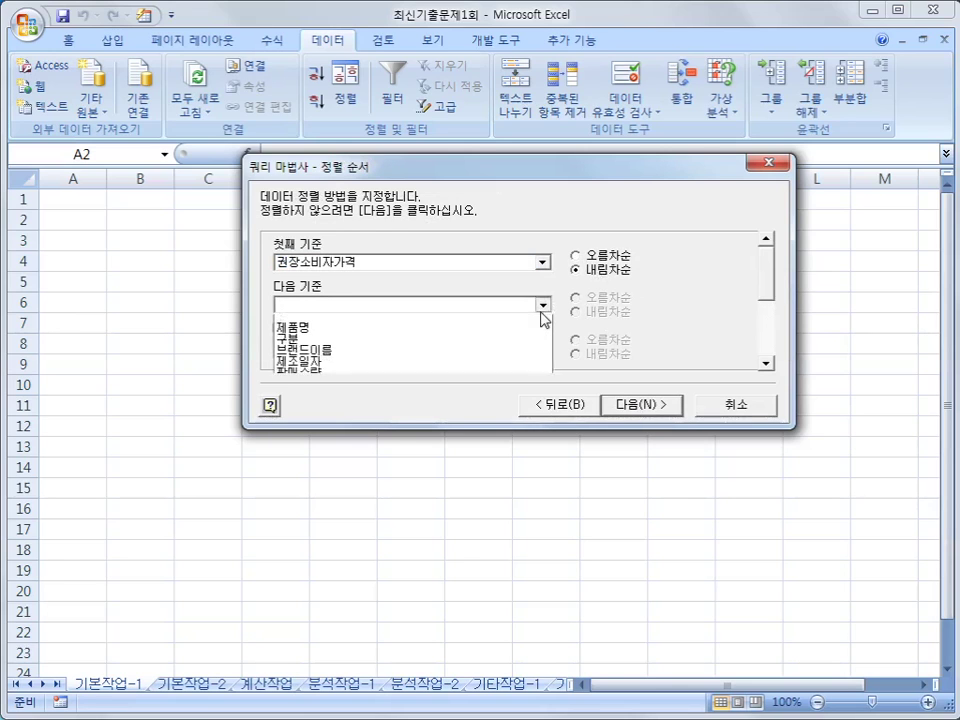
left_click(525, 368)
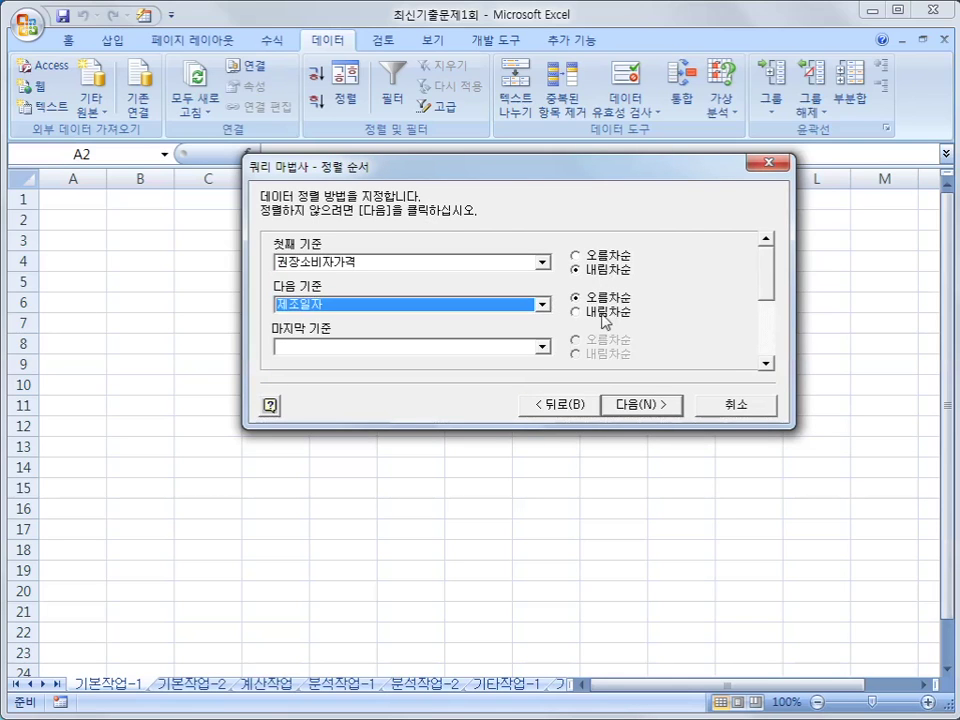
- Finish the wizard and place the results as a table at $A$2
left_click(648, 405)
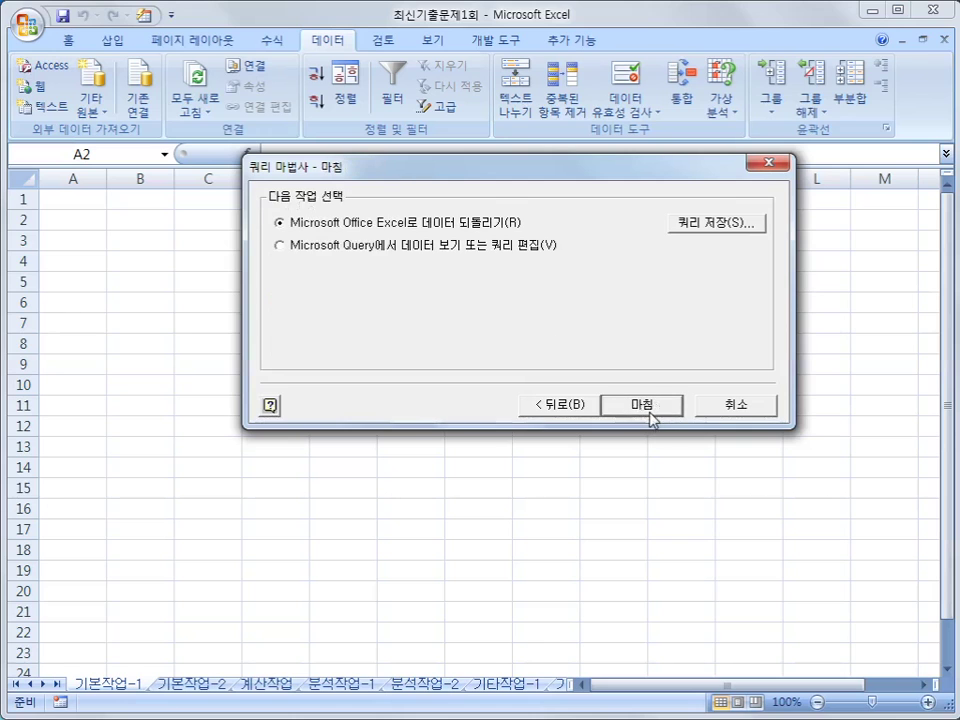
left_click(648, 405)
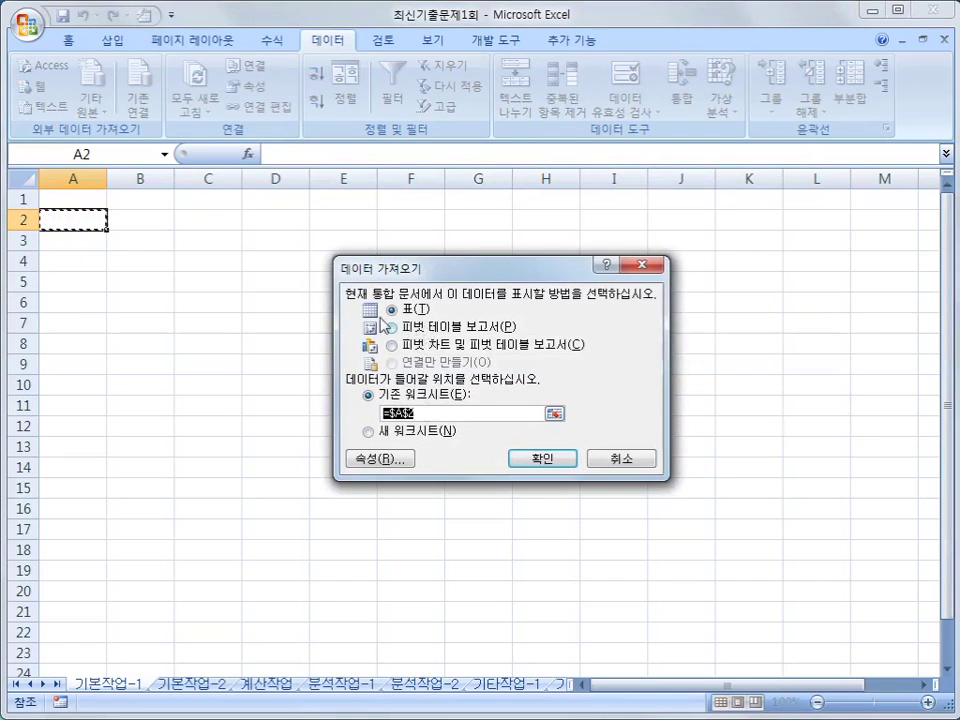
left_click(550, 458)
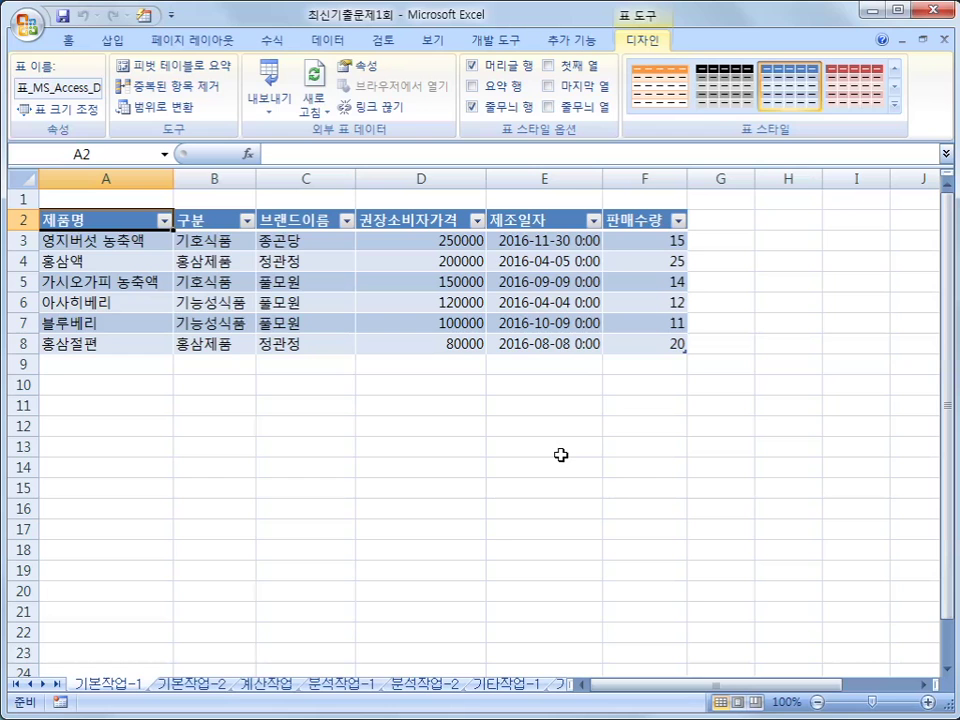
- On sheet 기본작업-2, enter the label 조건 in cell A28
left_click(208, 688)
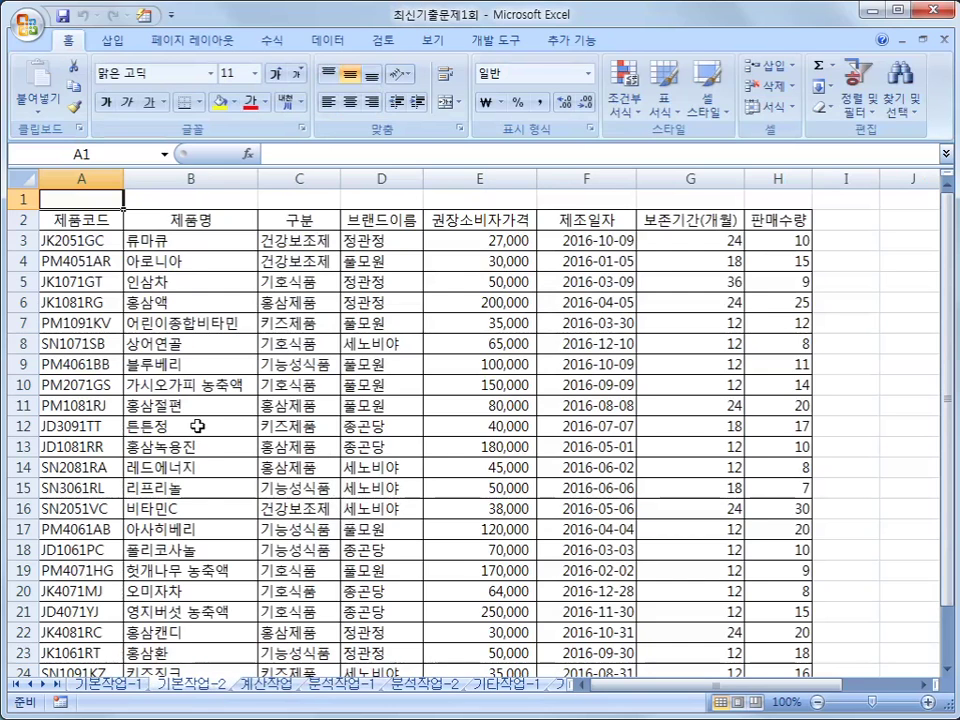
scroll(198, 426, "down", 7)
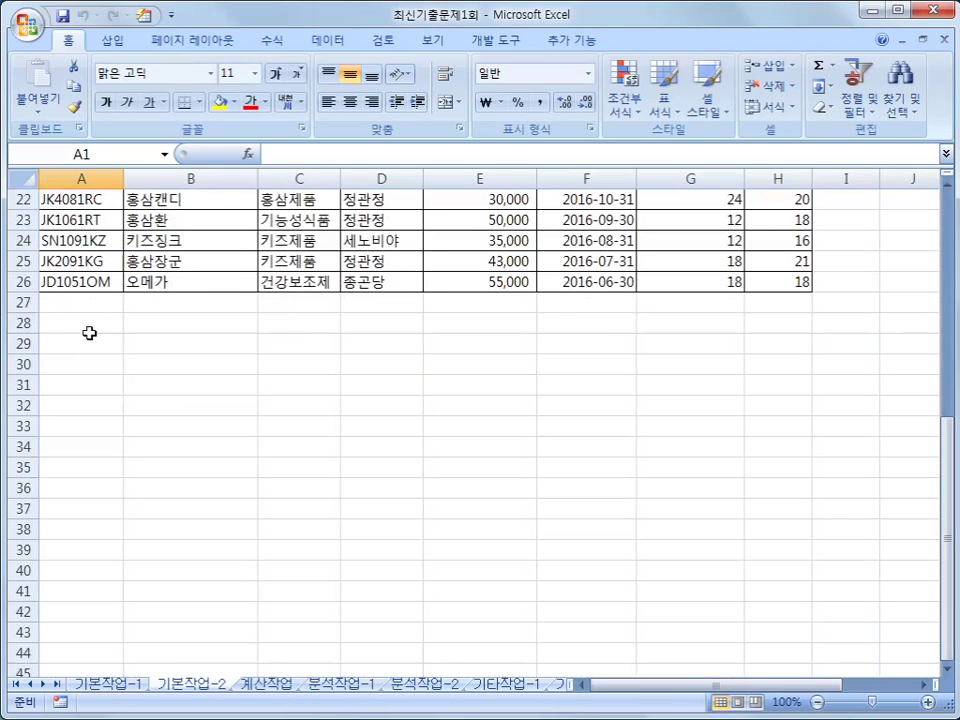
left_click(89, 325)
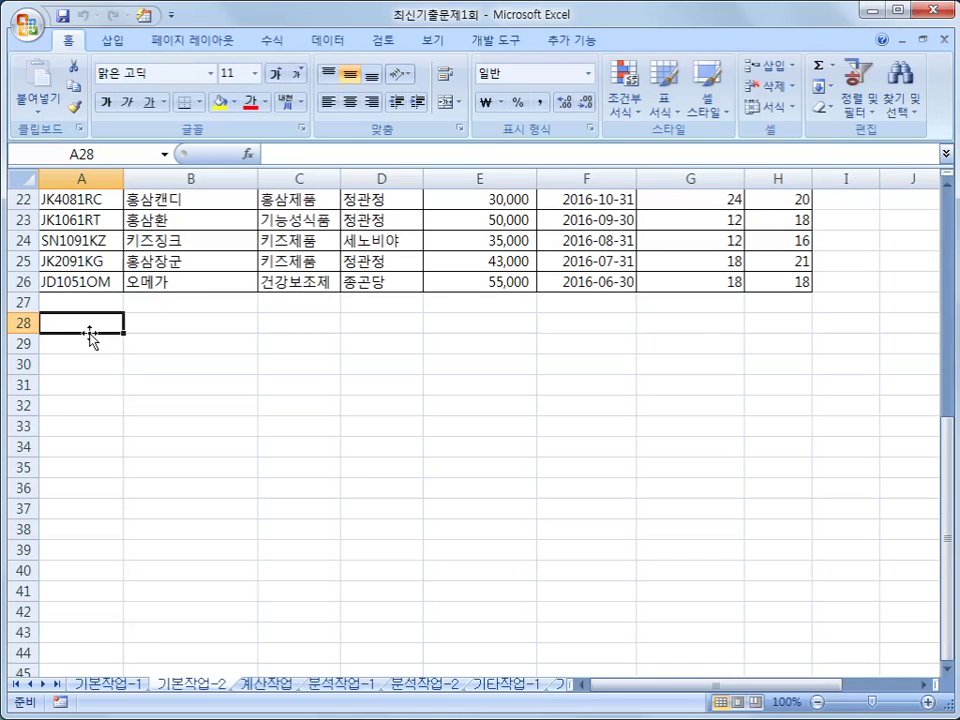
type("조건")
key("Return")
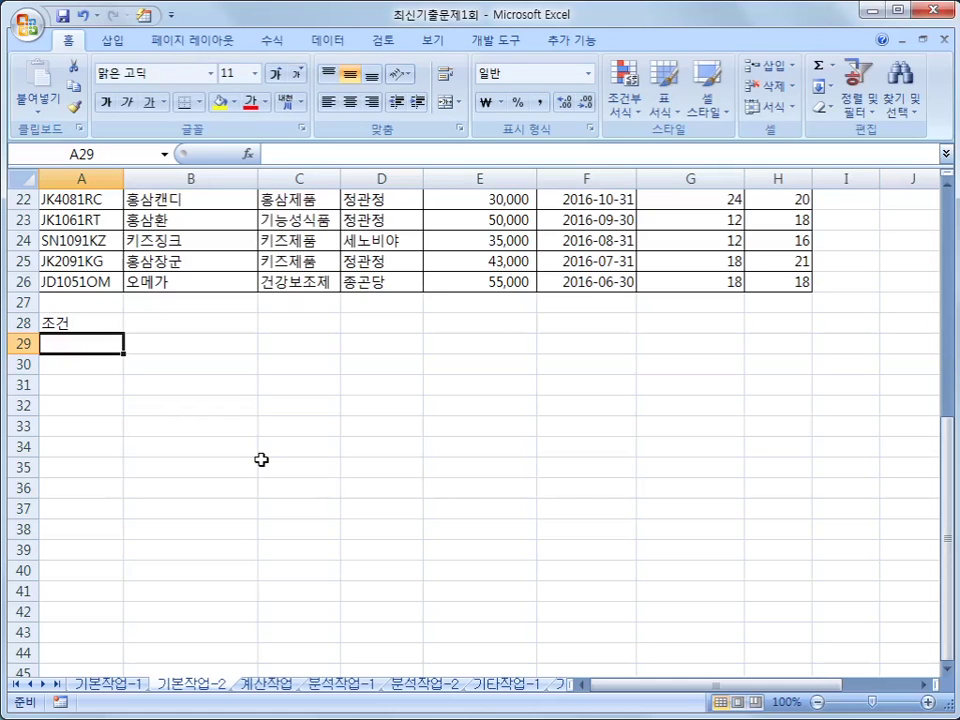
- Enter =OR(C3="건강보조제",C3="홍삼제품") in A29 as the criterion
type("=")
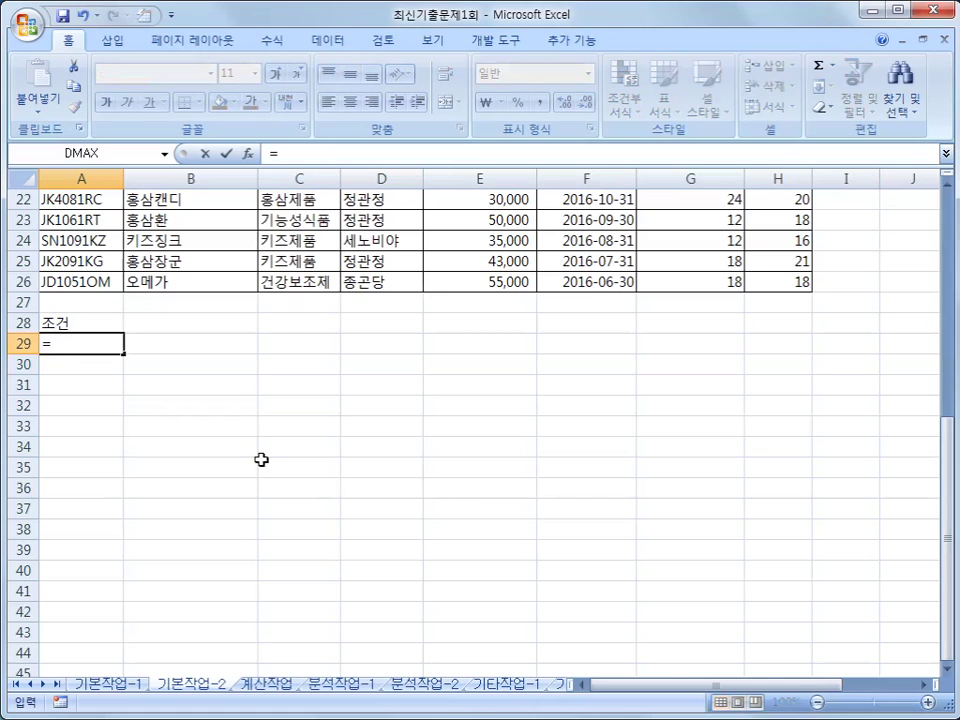
type("OR(")
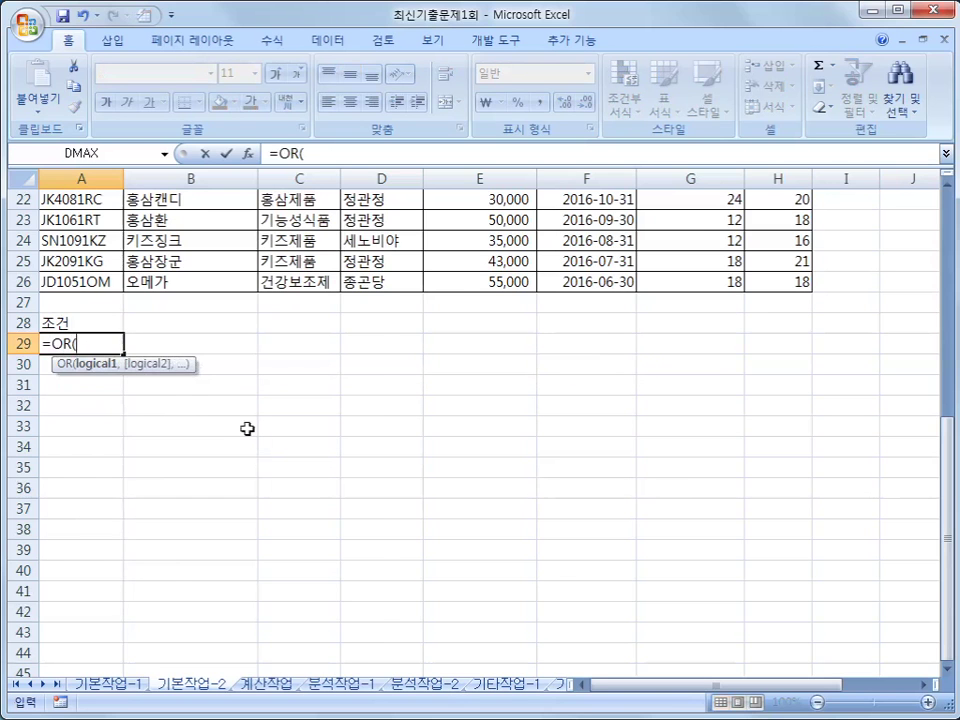
scroll(245, 425, "up", 7)
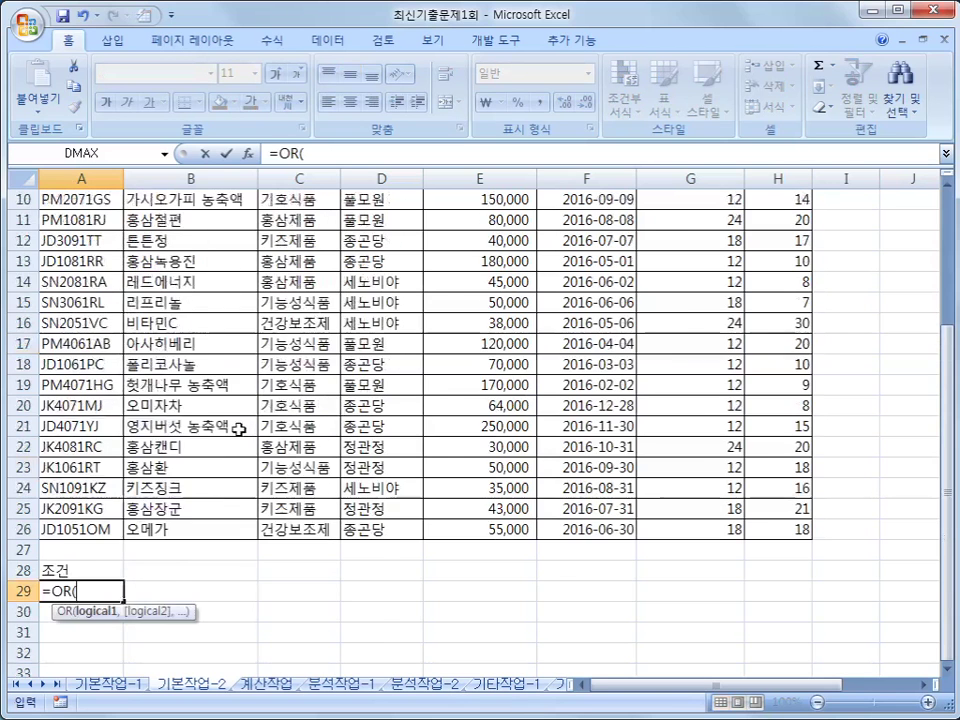
left_click(314, 243)
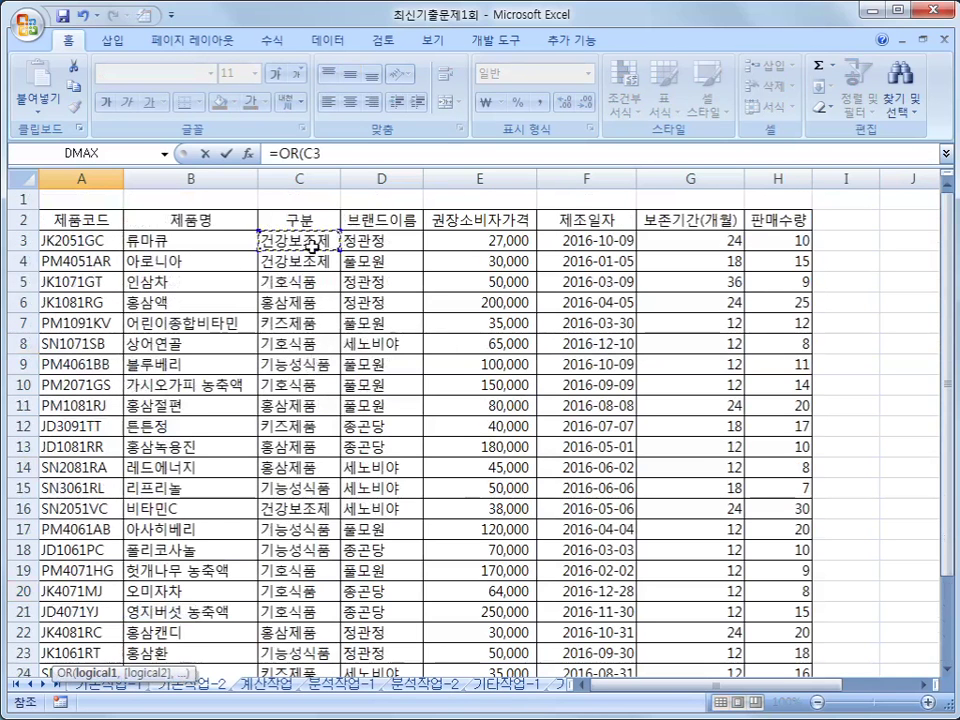
type("=\"건강보조제")
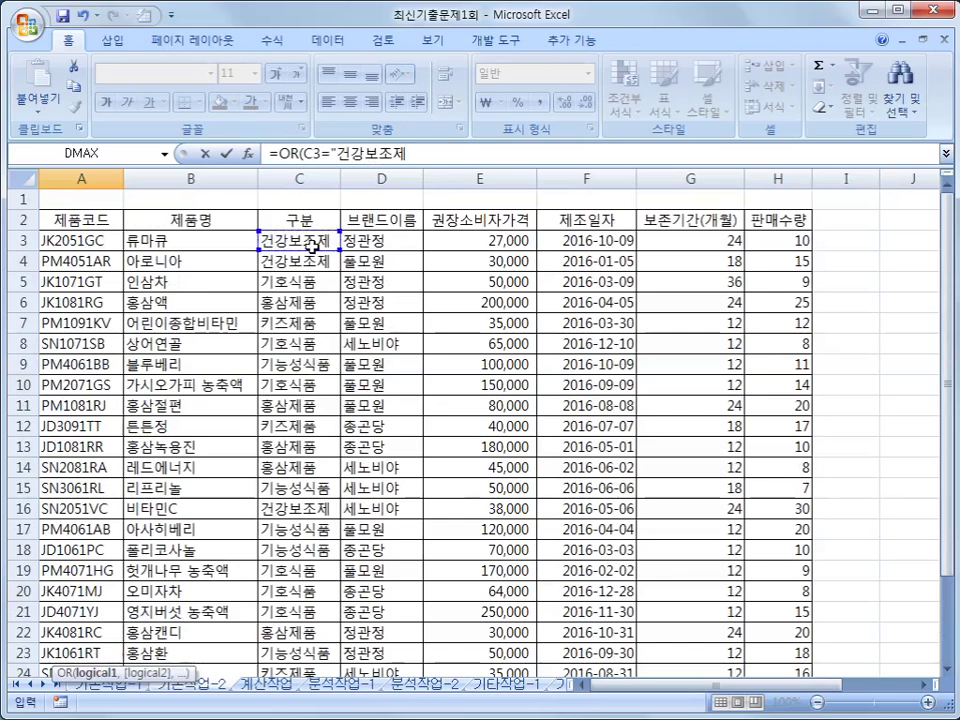
type("\",")
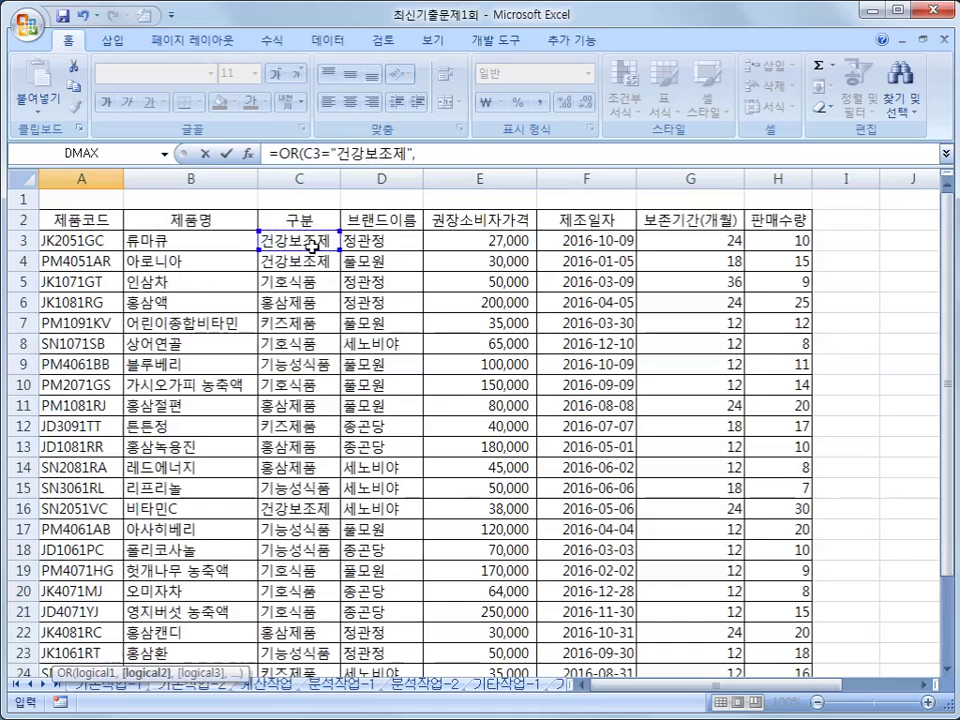
left_click(313, 245)
type("=\"")
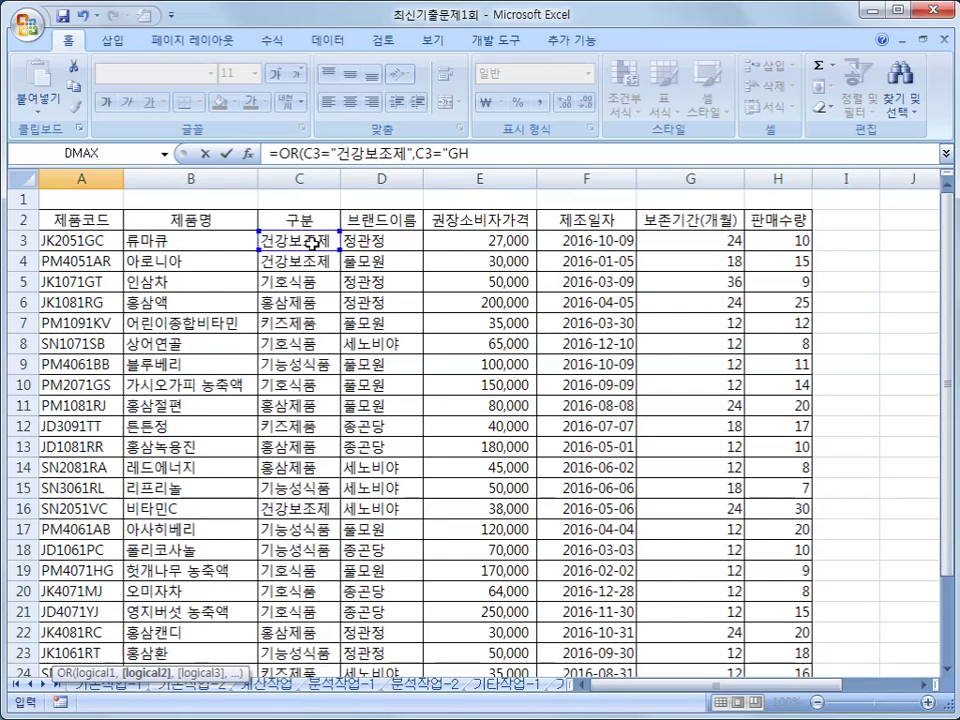
type("홍삼제품\")")
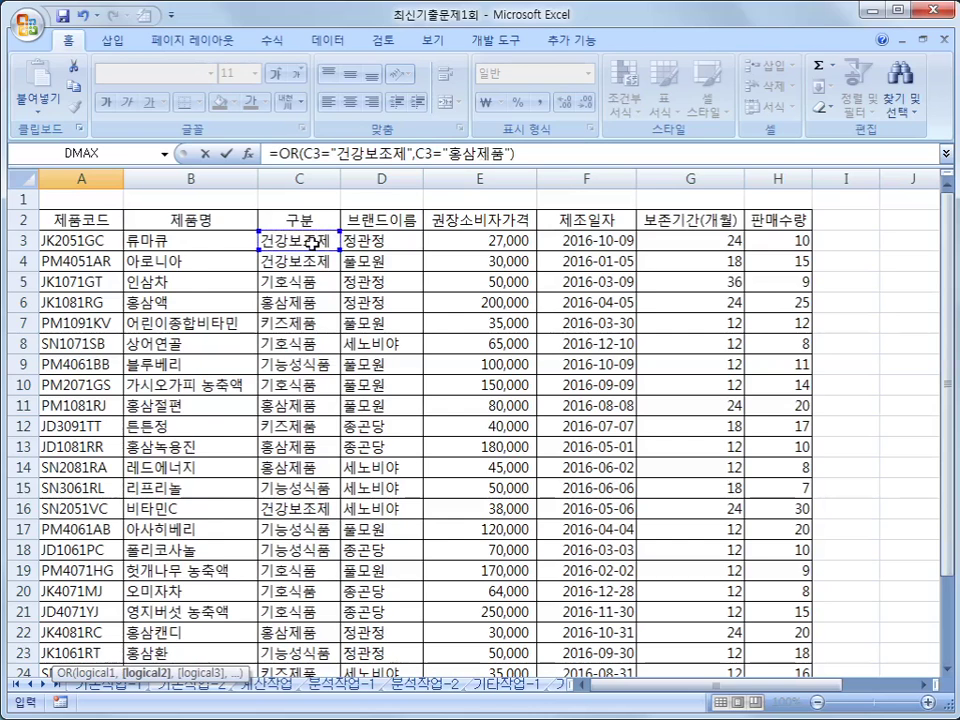
key("Return")
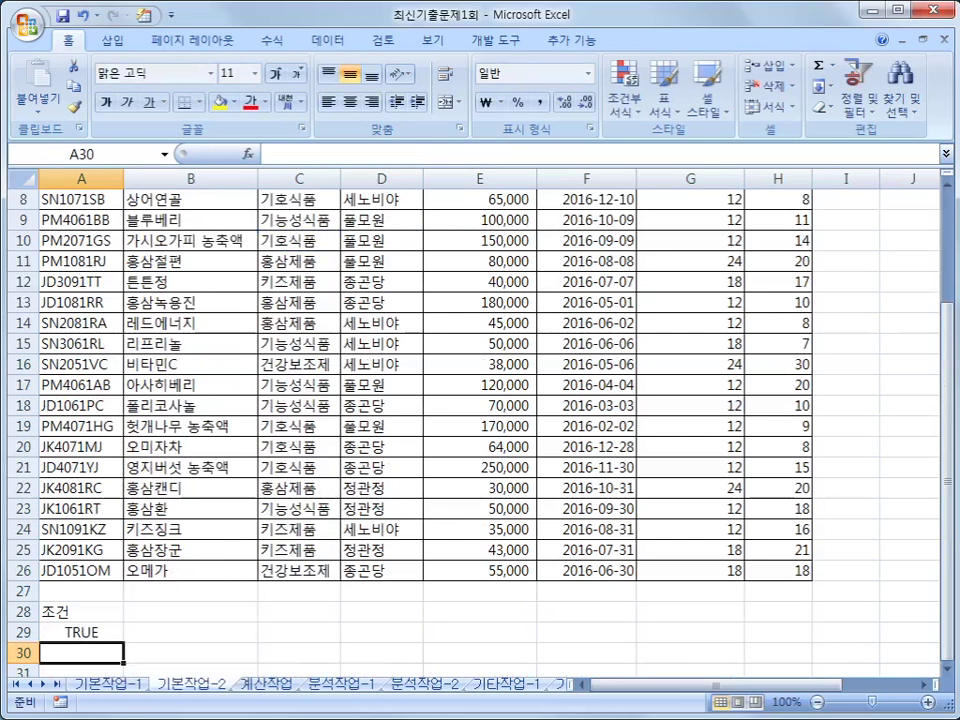
- Wrap the A29 OR condition inside AND( and add a comma for a second argument
left_click(118, 631)
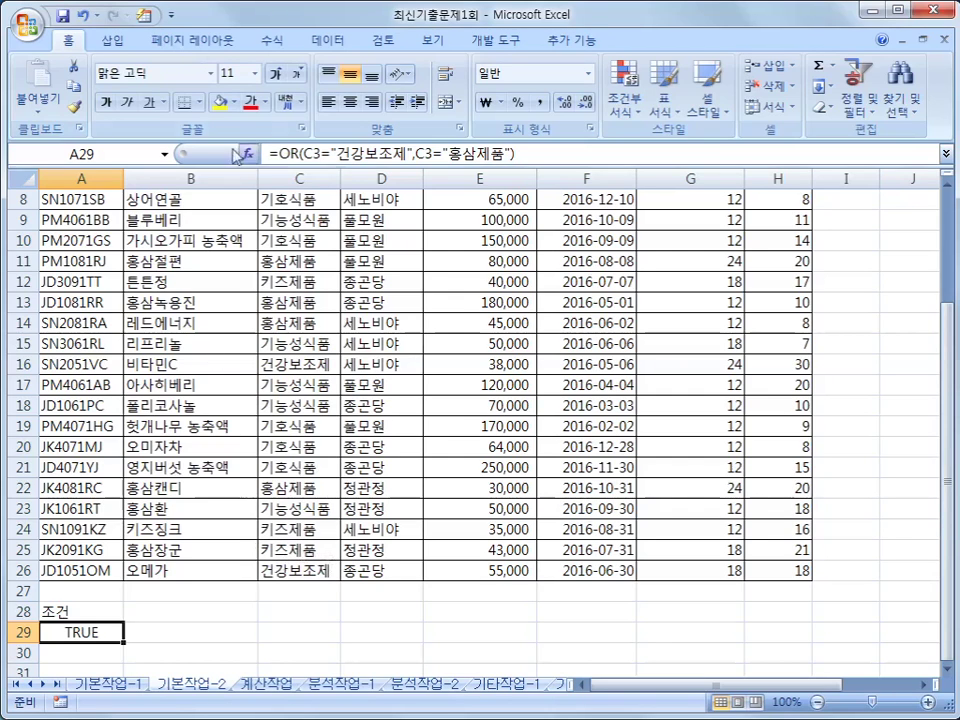
left_click(273, 155)
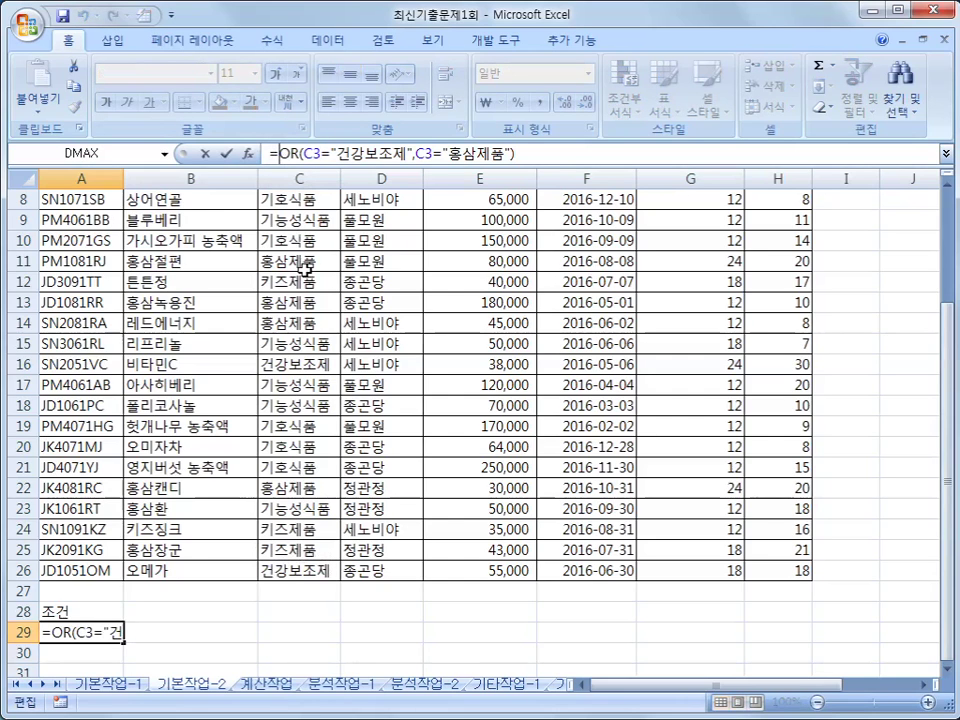
type("AND")
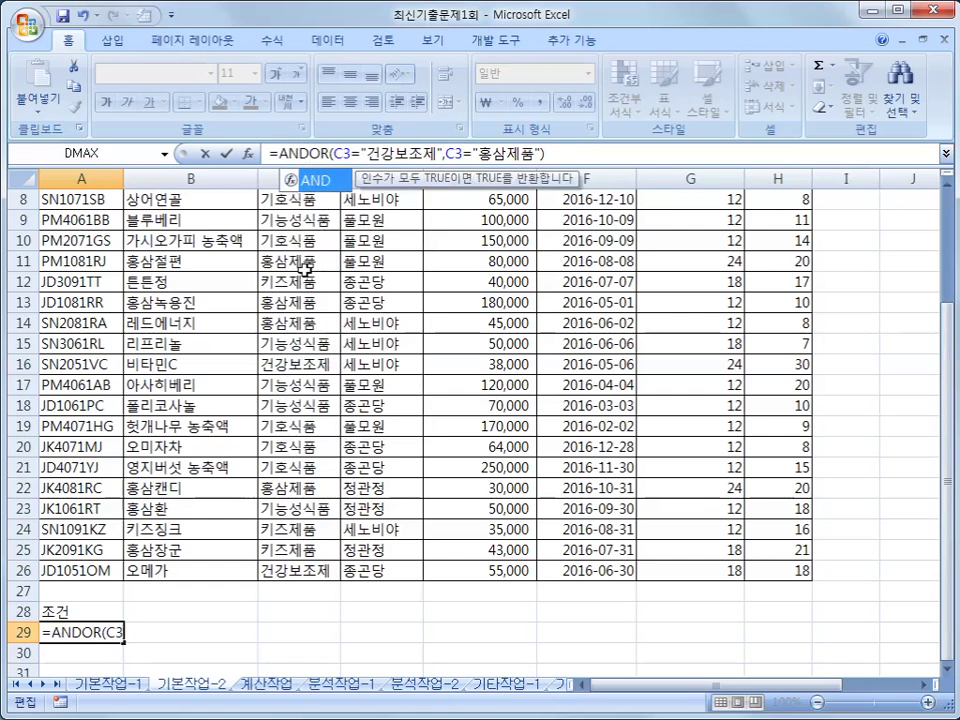
type("(")
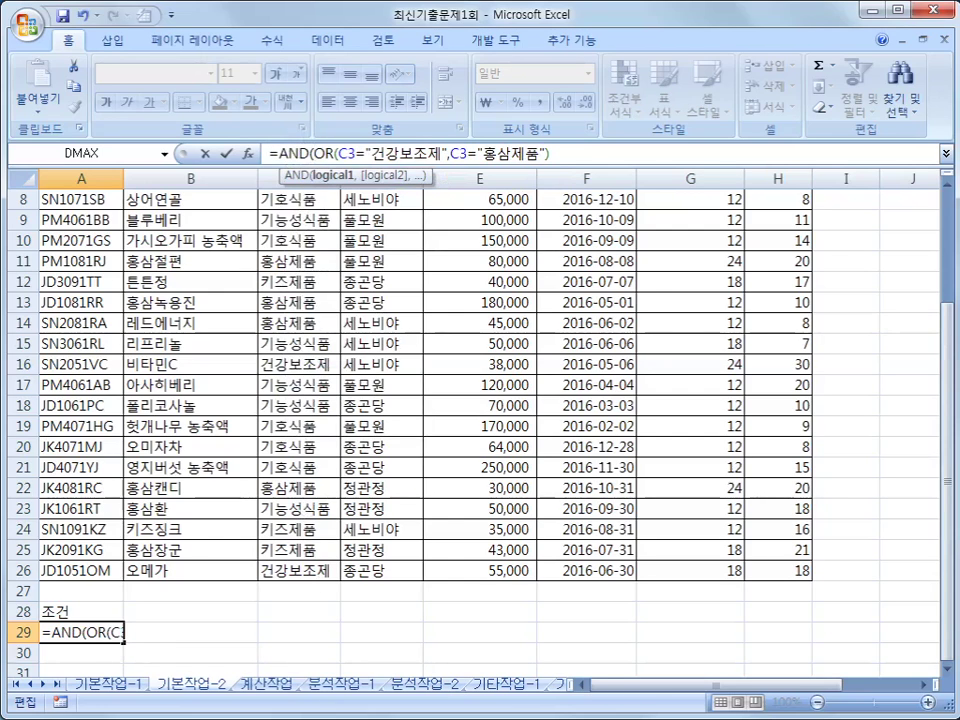
mouse_move(310, 124)
left_mouse_down()
mouse_move(313, 165)
mouse_move(420, 185)
mouse_move(553, 155)
mouse_move(315, 130)
left_mouse_up()
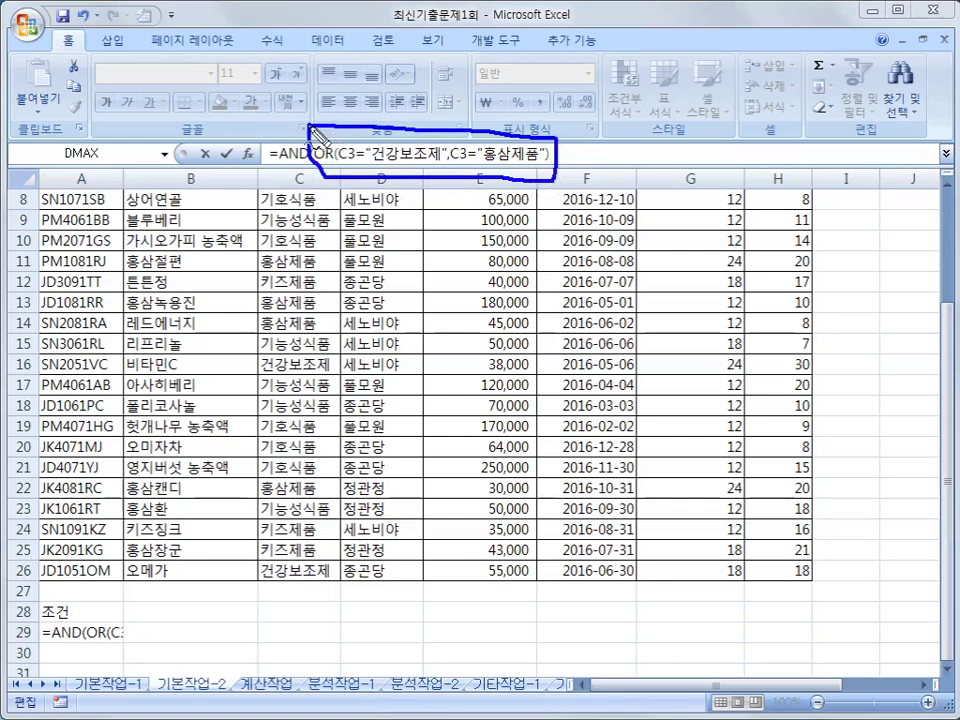
left_click_drag(564, 161, 572, 178)
key("Escape")
left_click(557, 152)
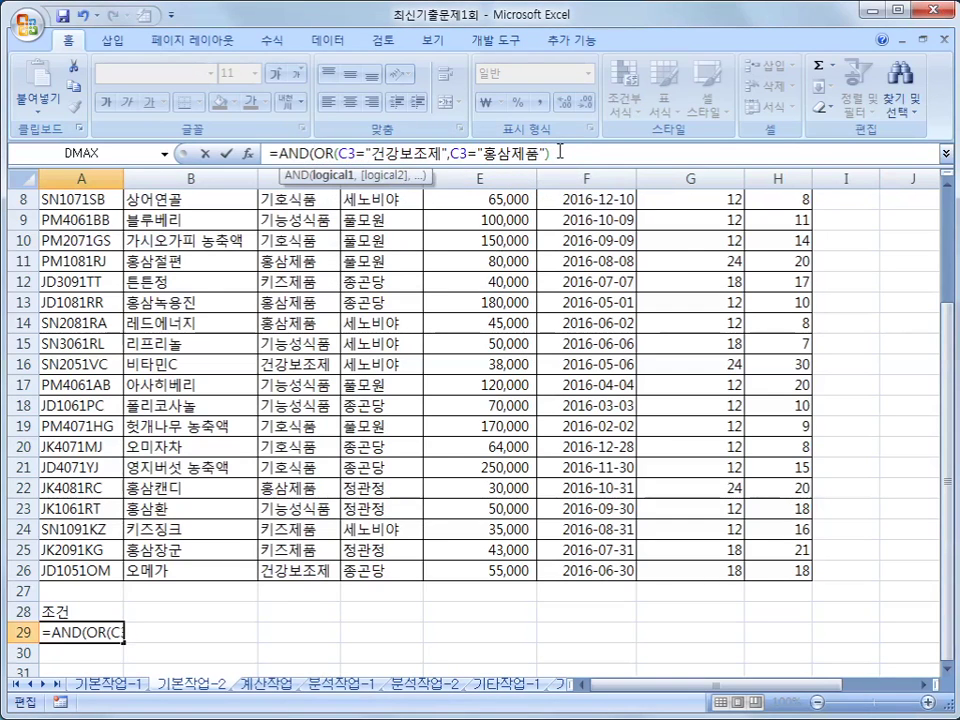
type(",")
- Complete the AND with H3>AVERAGE($H$3:$H$26) and commit it, showing FALSE
left_click_drag(947, 350, 947, 240)
left_click(800, 242)
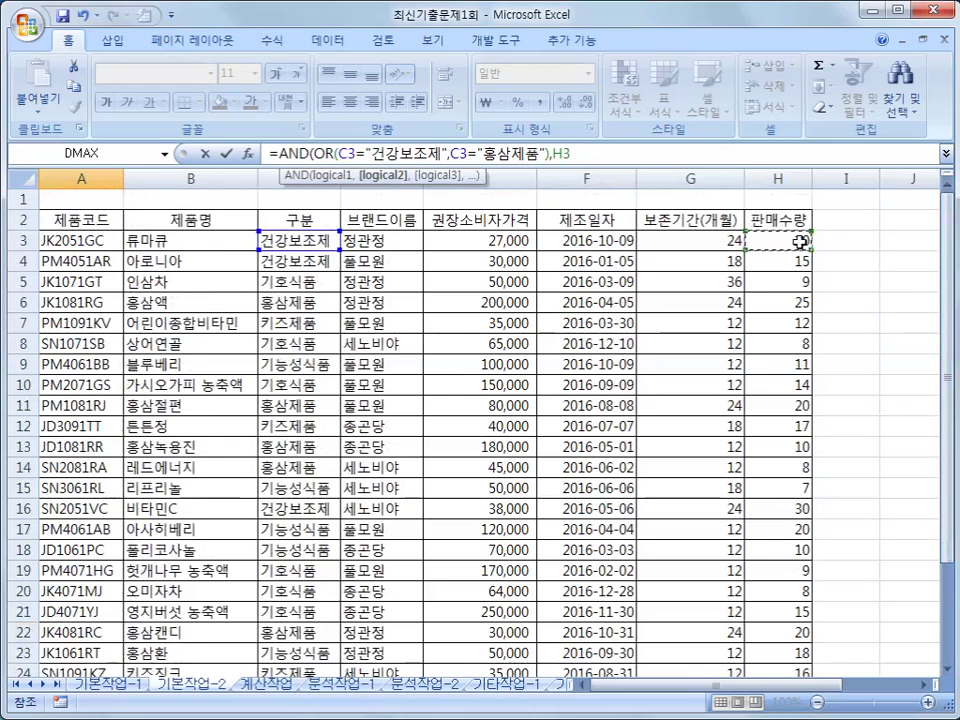
type(">")
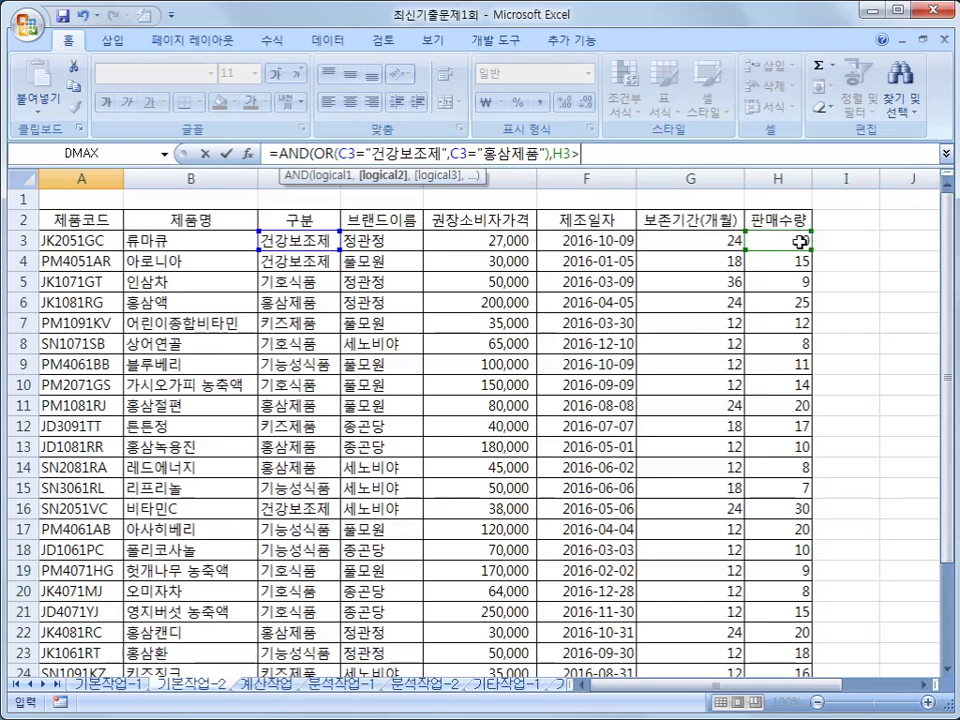
type("ㅁ")
key("BackSpace")
type("AV")
key("Down")
key("Tab")
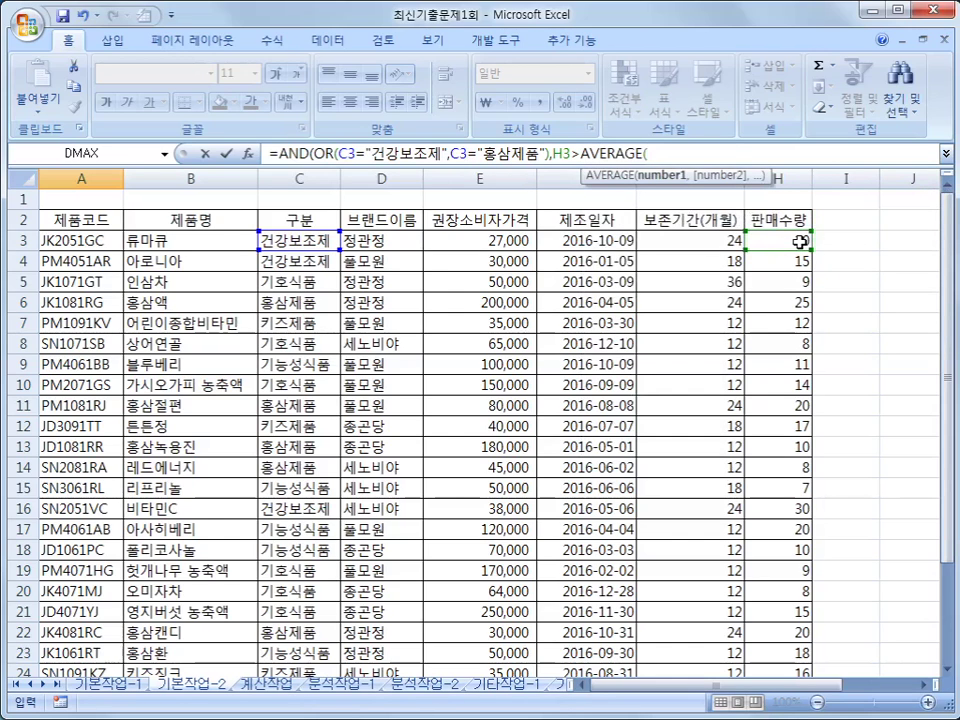
left_click_drag(800, 242, 785, 654)
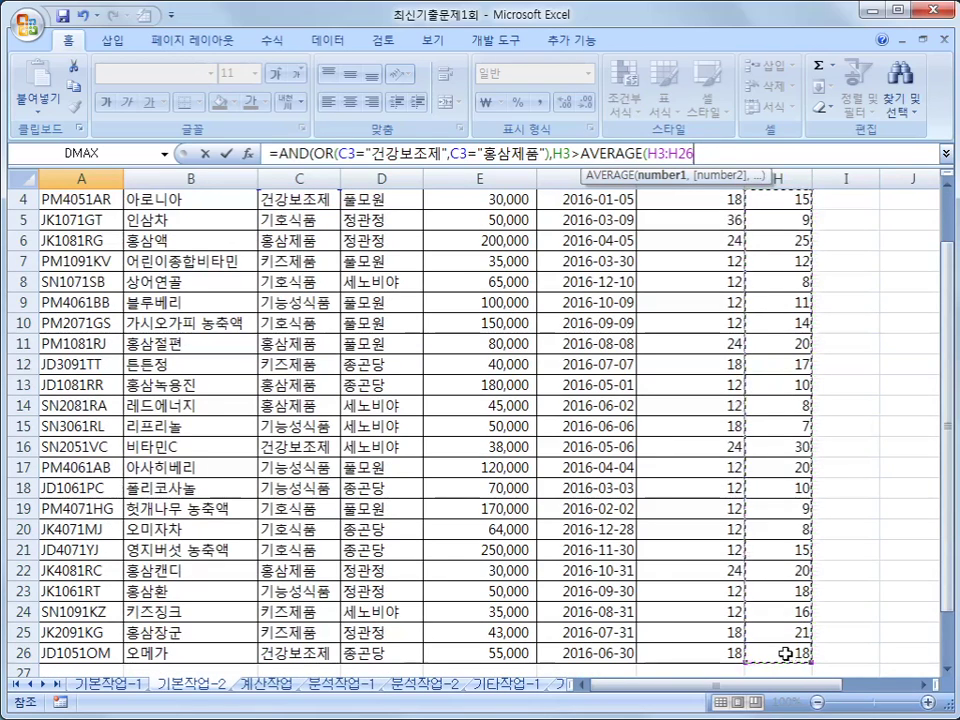
key("F4")
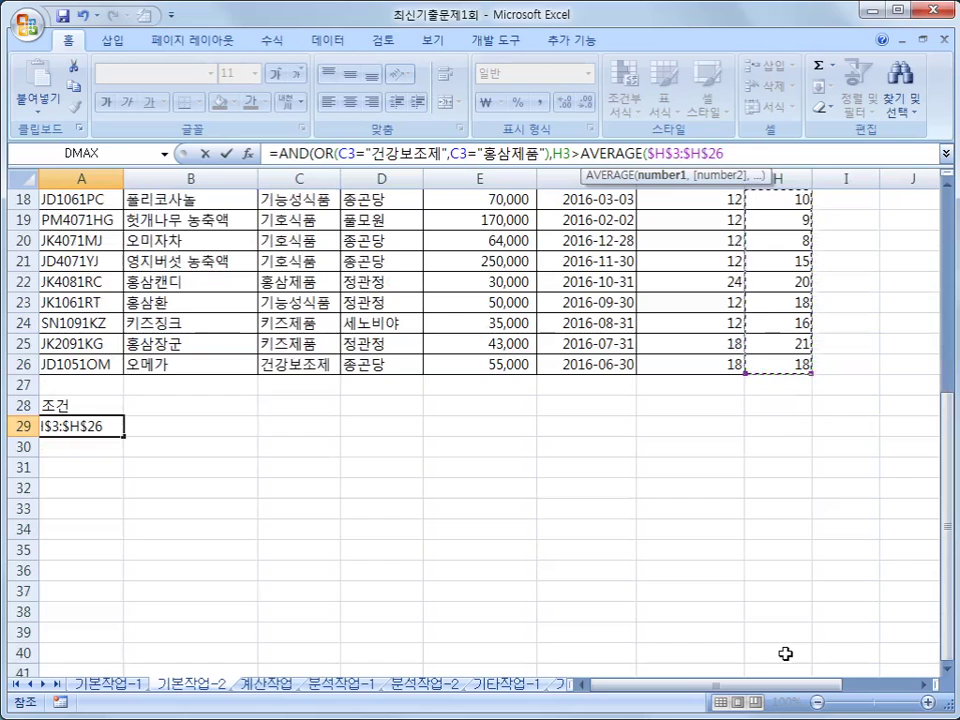
type(")")
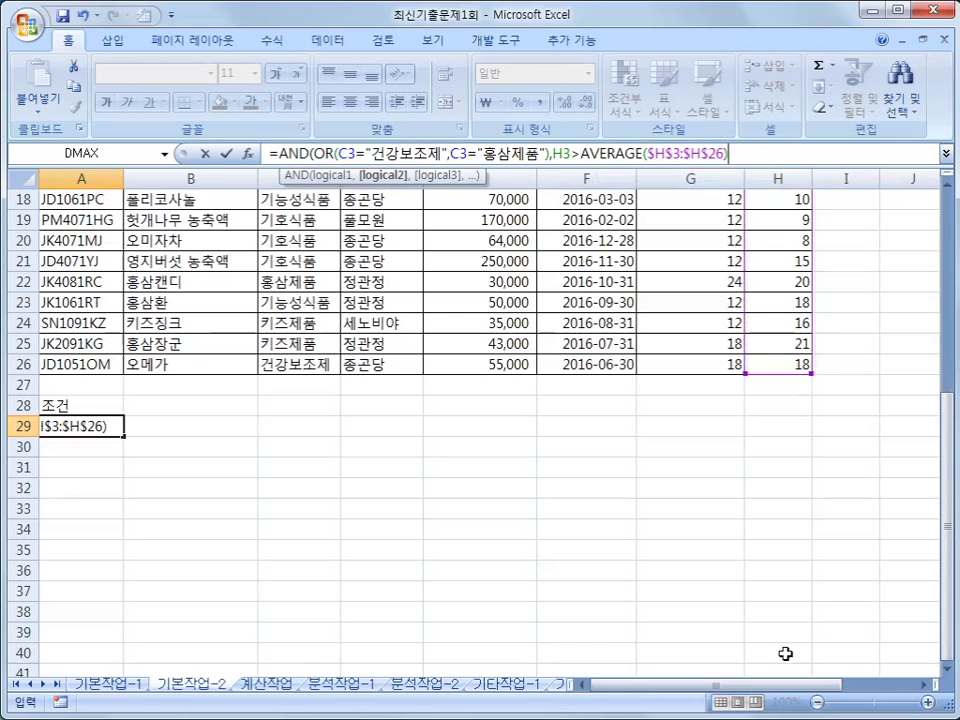
type(")")
key("Return")
key("Up")
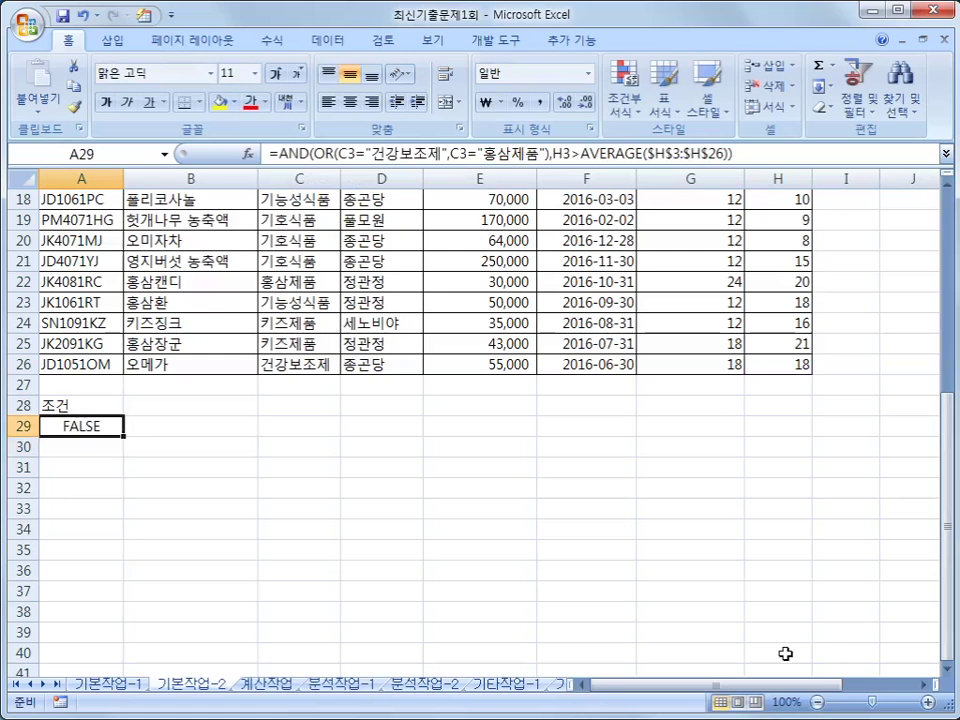
- Run an advanced filter on the product table using the 조건 criteria, copying results to A31
scroll(785, 653, "up", 6)
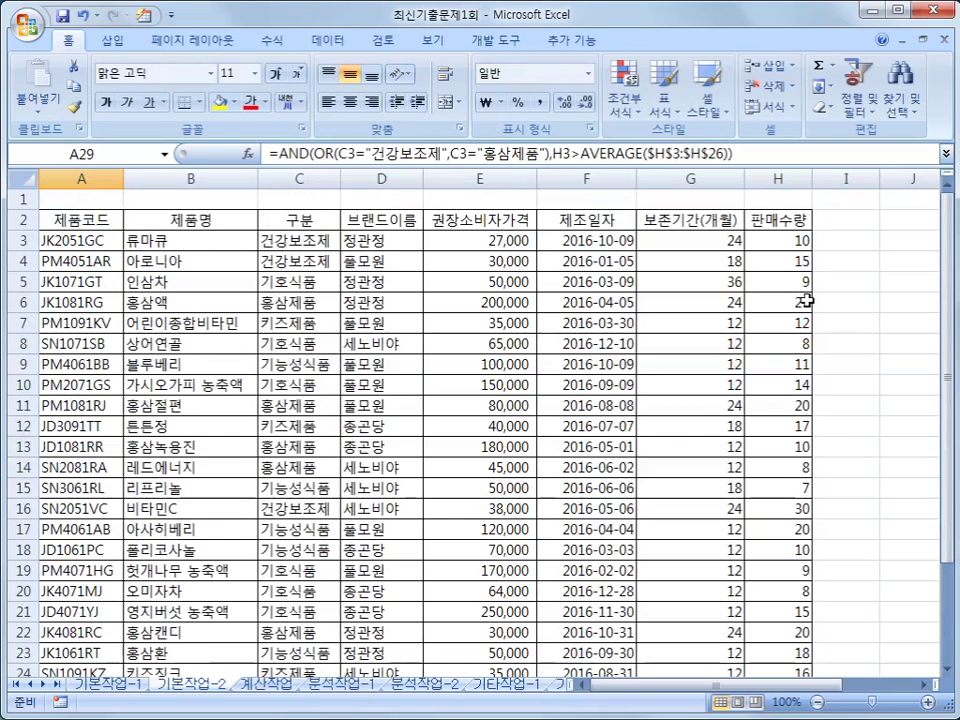
scroll(720, 313, "down", 6)
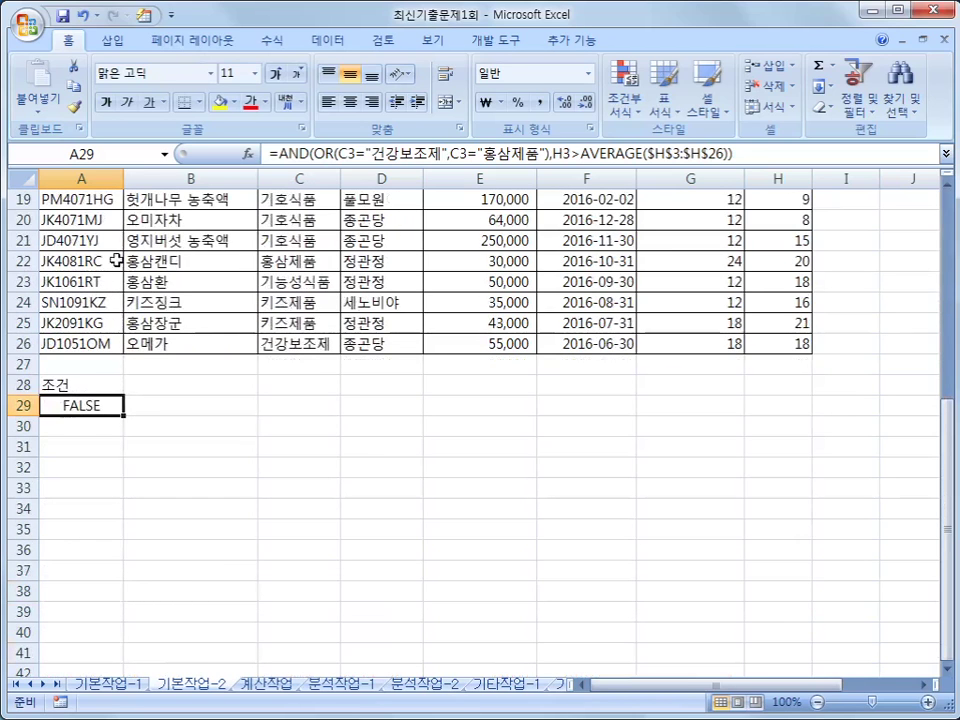
left_click(76, 243)
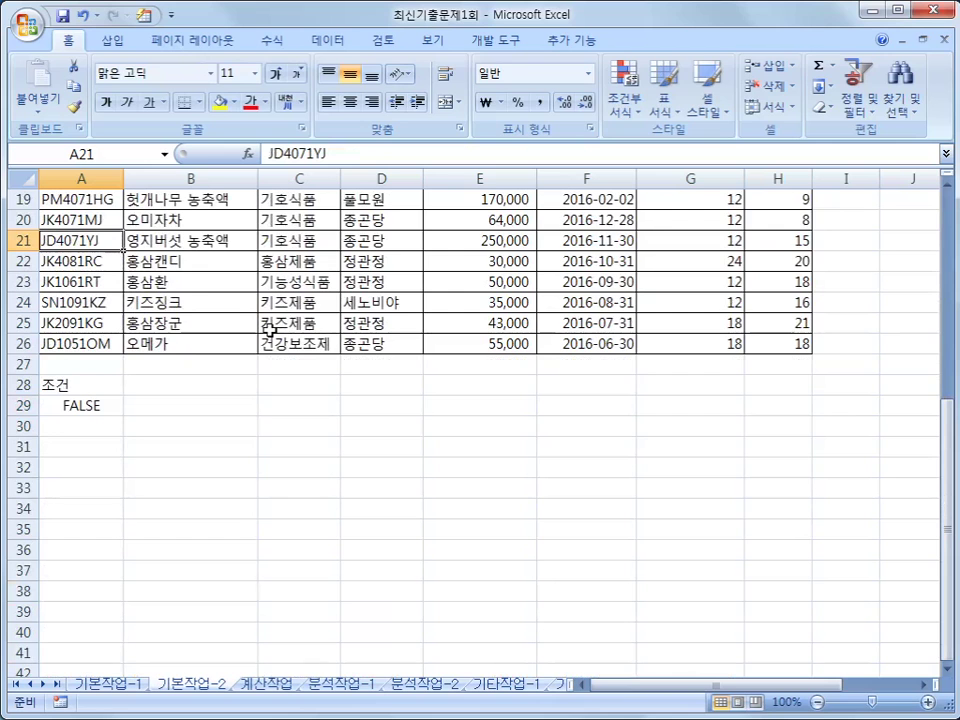
left_click(318, 44)
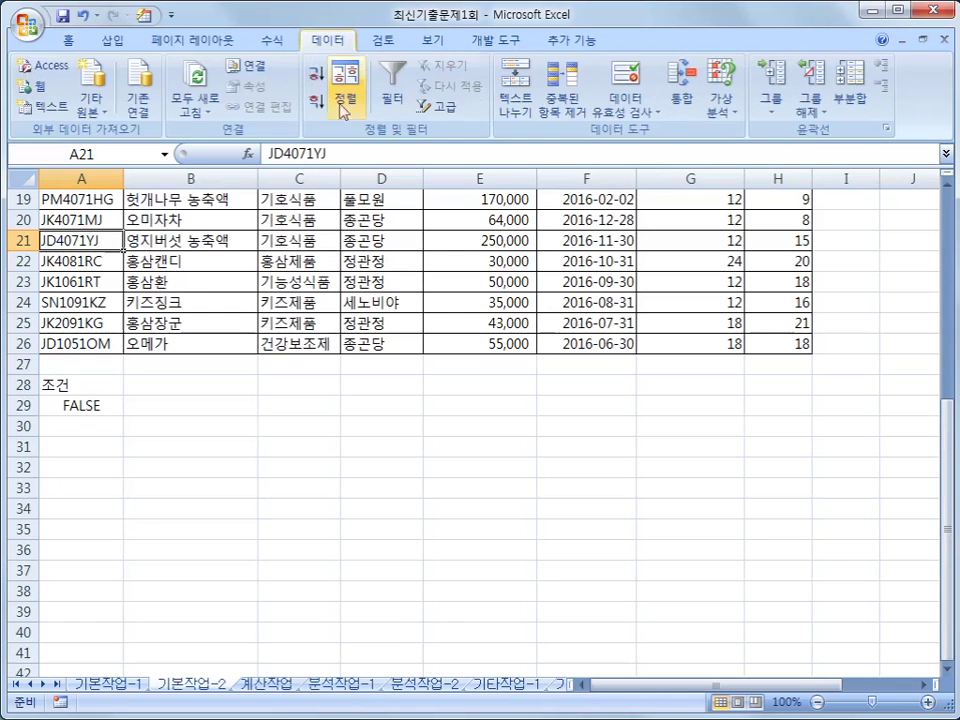
left_click(437, 106)
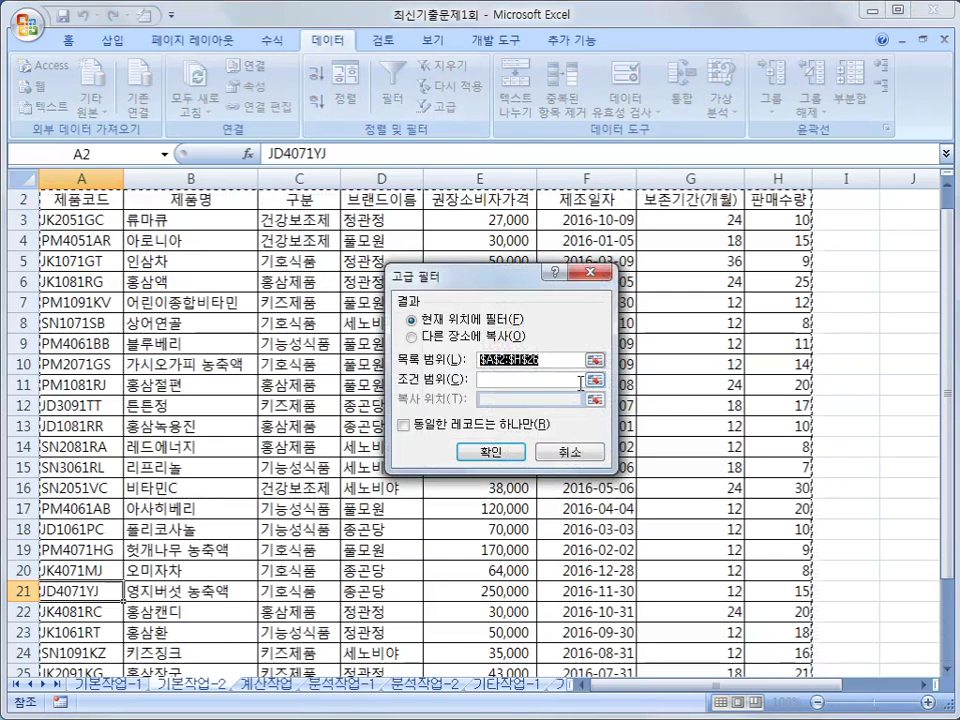
left_click(482, 381)
scroll(264, 467, "down", 5)
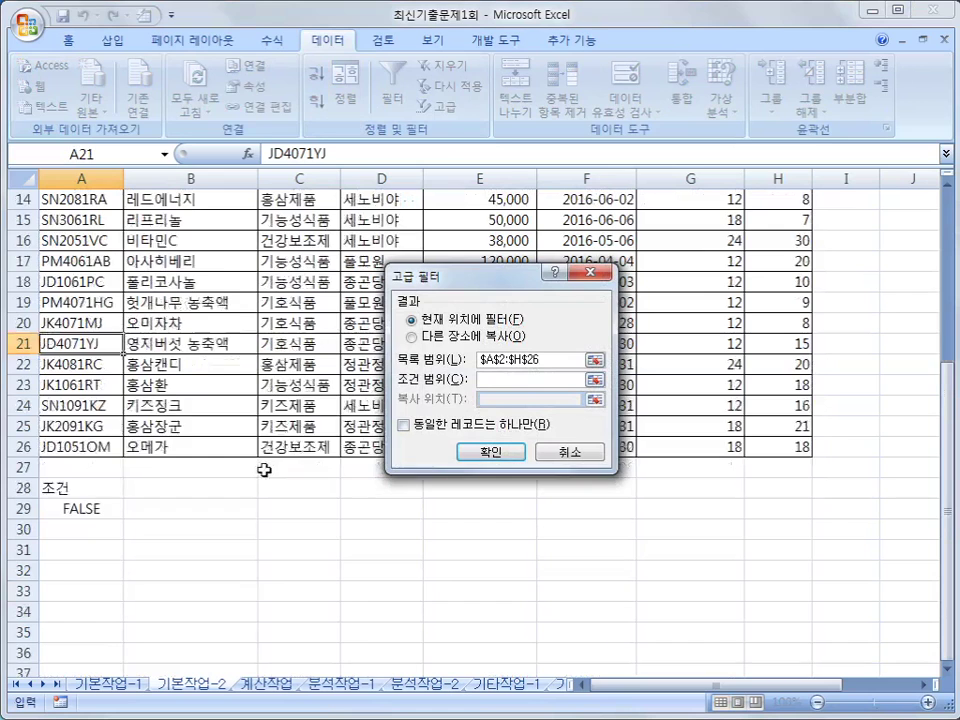
left_click_drag(80, 426, 80, 455)
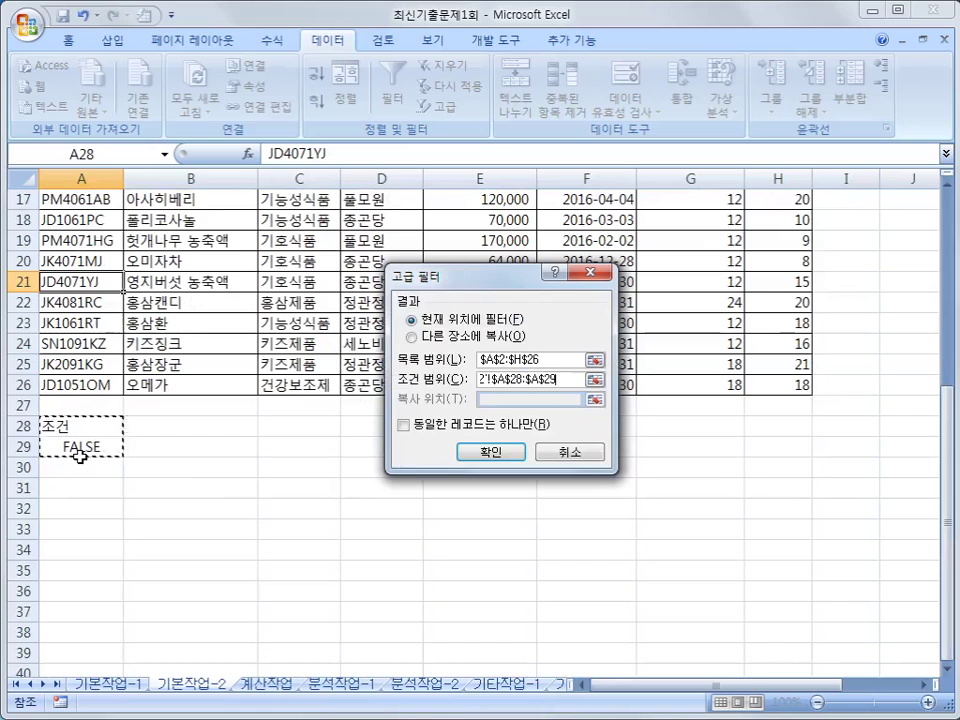
left_click(440, 337)
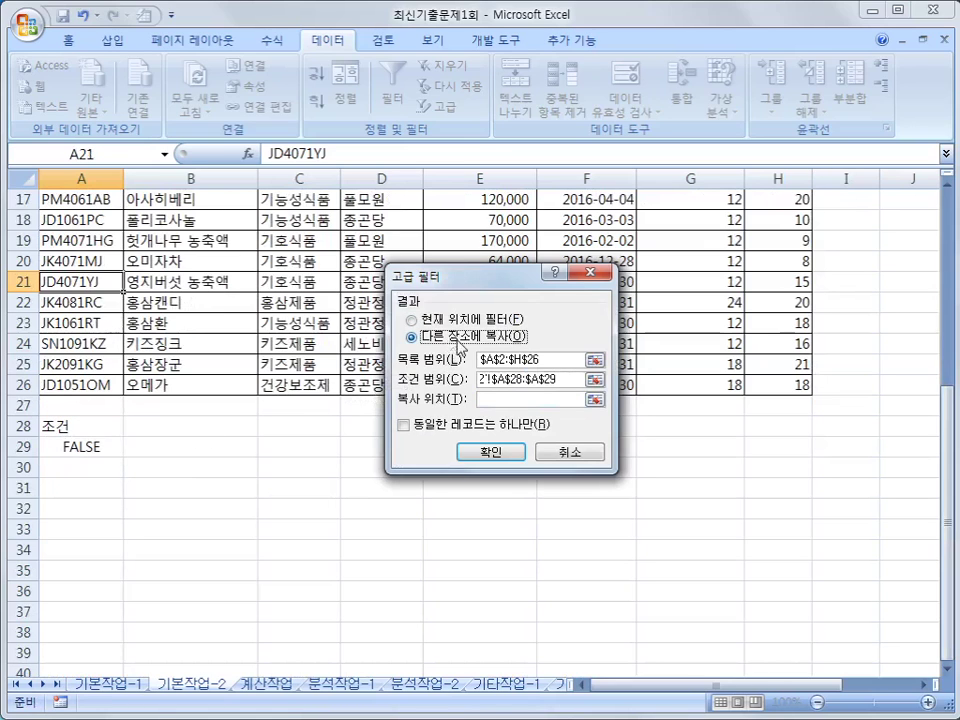
left_click(541, 400)
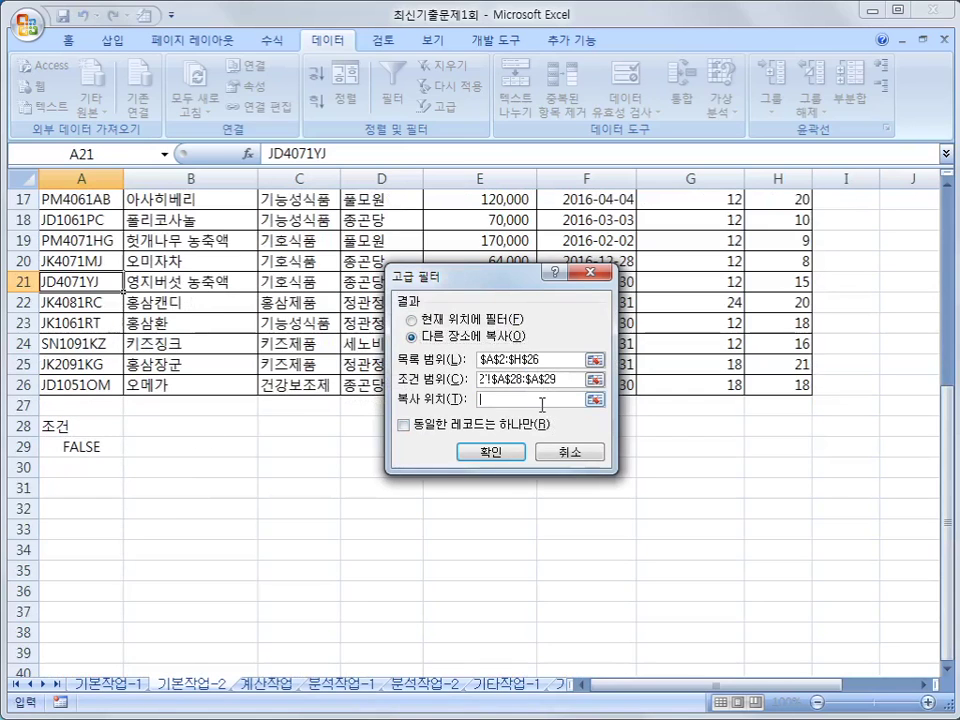
left_click(41, 489)
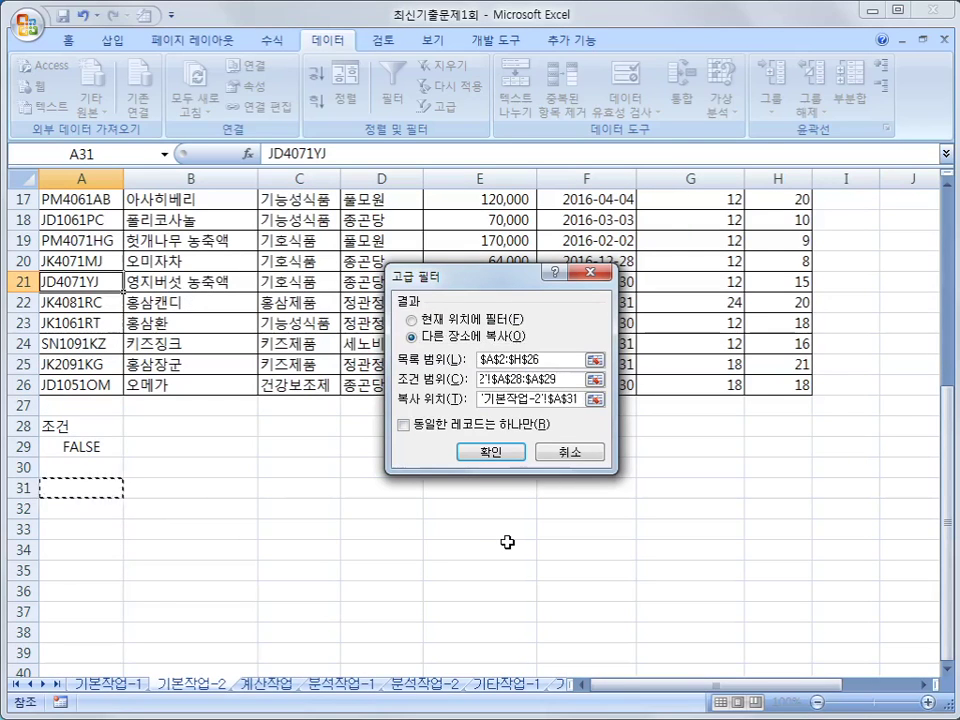
left_click(492, 453)
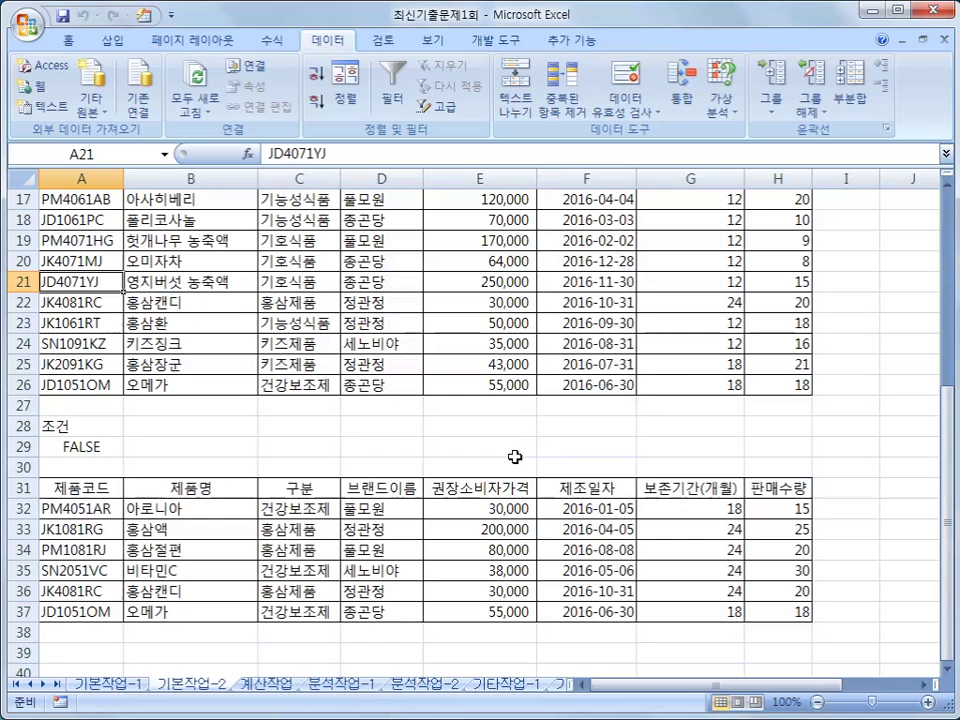
- Check the extracted rows' 구분 values (C32:C37) and 판매수량 values (H32:H37)
left_click_drag(266, 507, 280, 605)
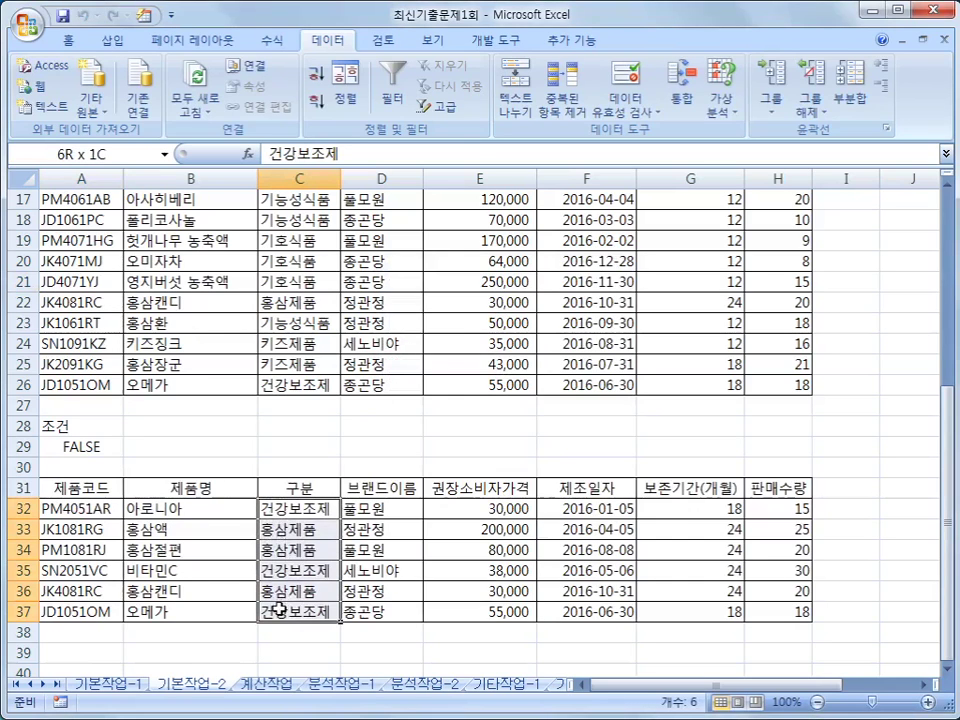
left_click_drag(280, 607, 280, 607)
left_click_drag(779, 511, 783, 607)
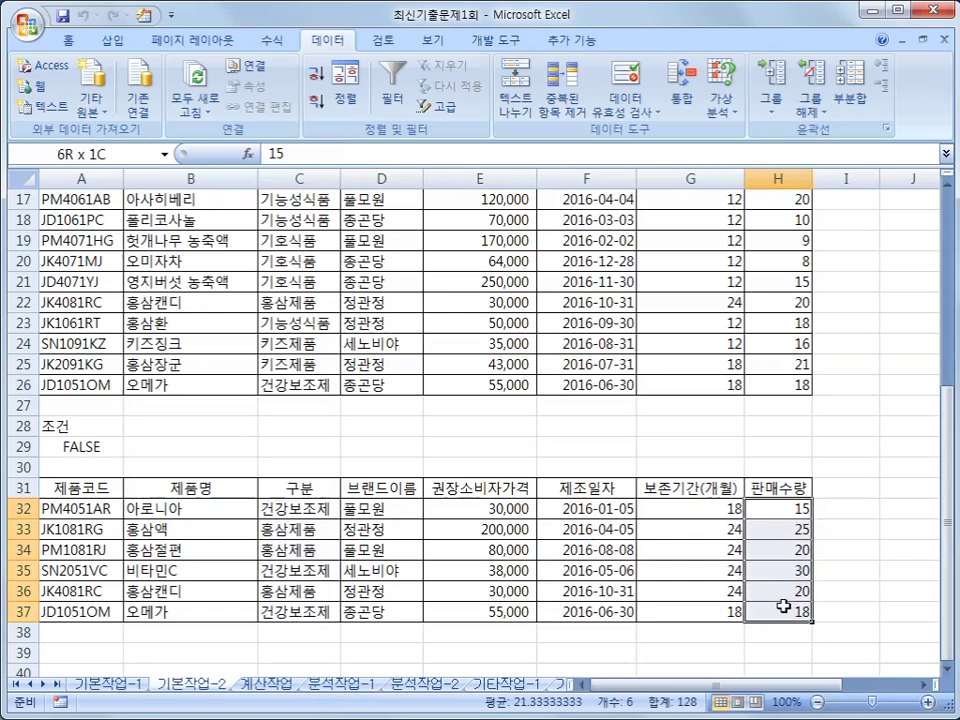
left_click_drag(783, 607, 783, 607)
left_click(766, 594)
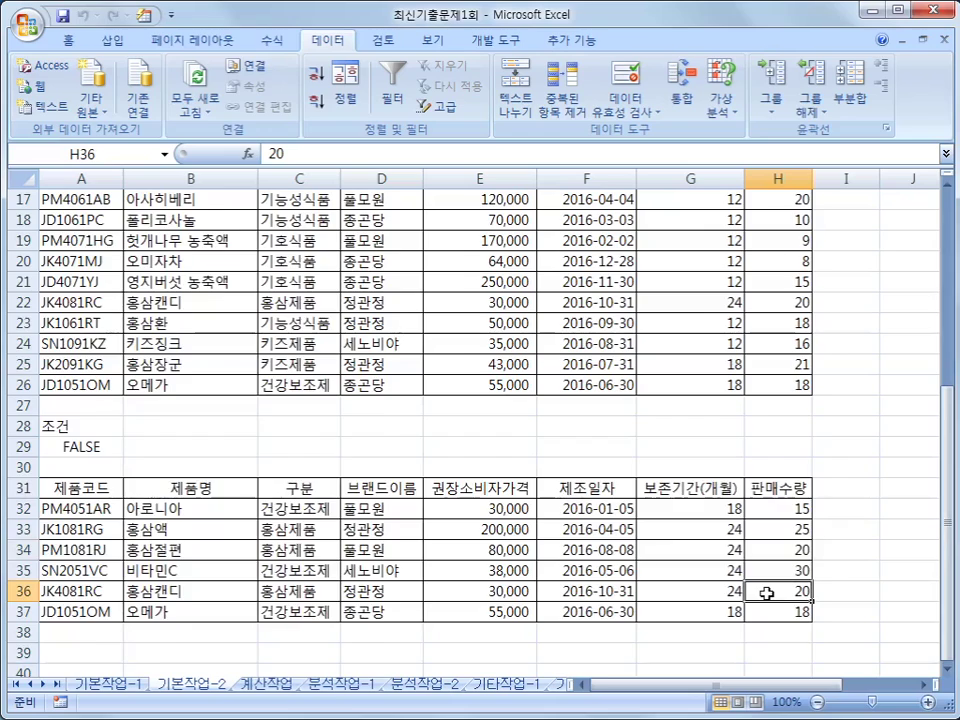
scroll(766, 594, "up", 2)
scroll(766, 594, "up", 4)
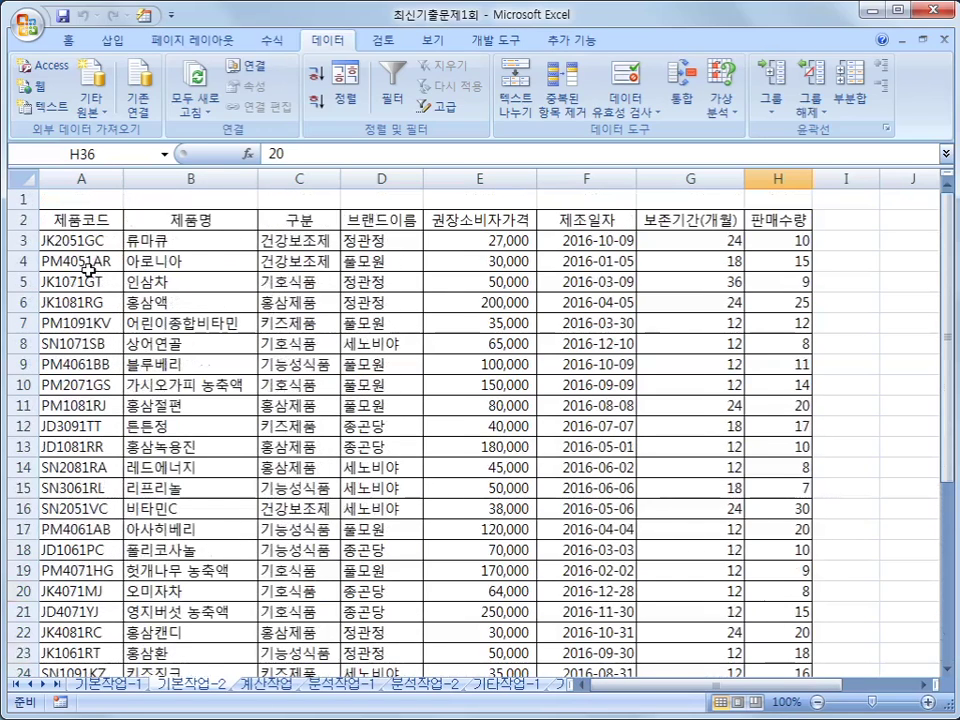
- Select the product table's header row, then its data rows A3:H26
left_click(64, 241)
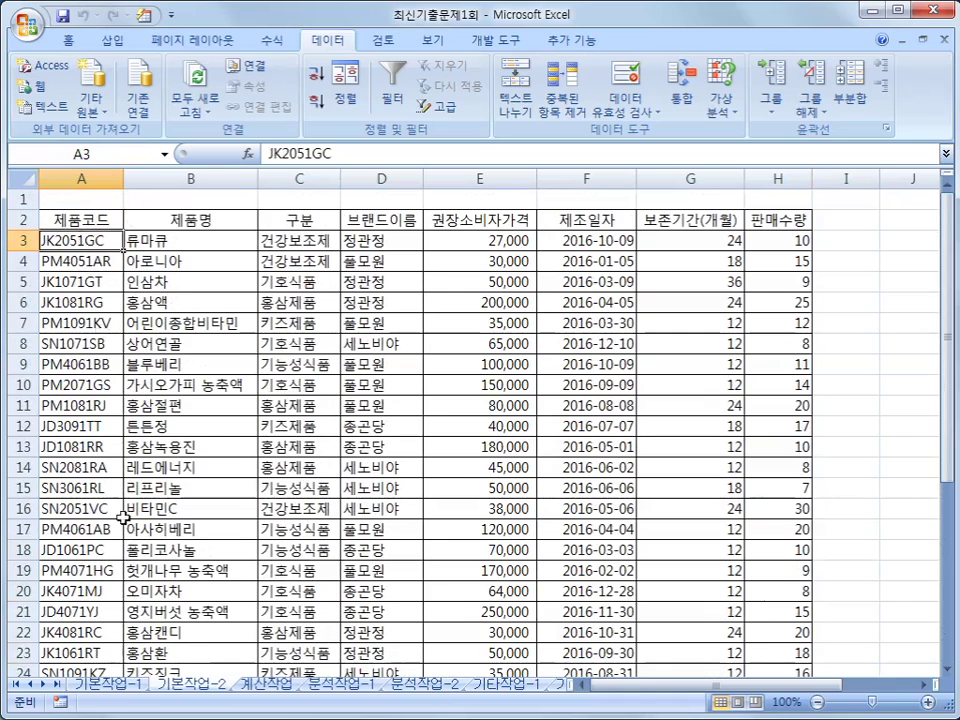
left_click_drag(70, 219, 796, 219)
left_click(80, 240)
left_click_drag(70, 240, 767, 624)
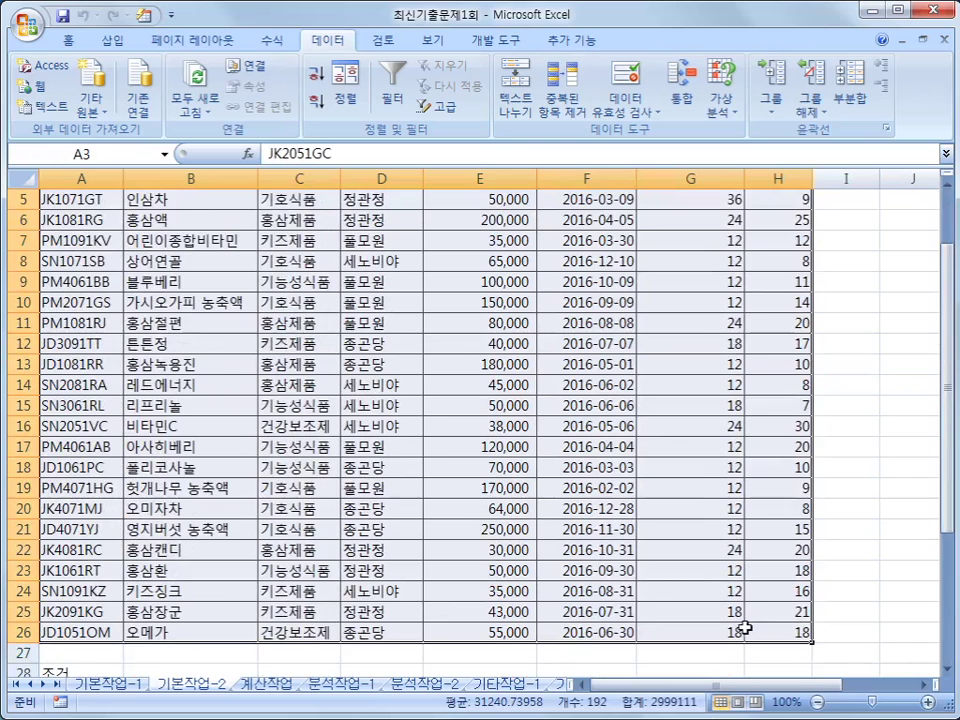
scroll(745, 628, "up", 2)
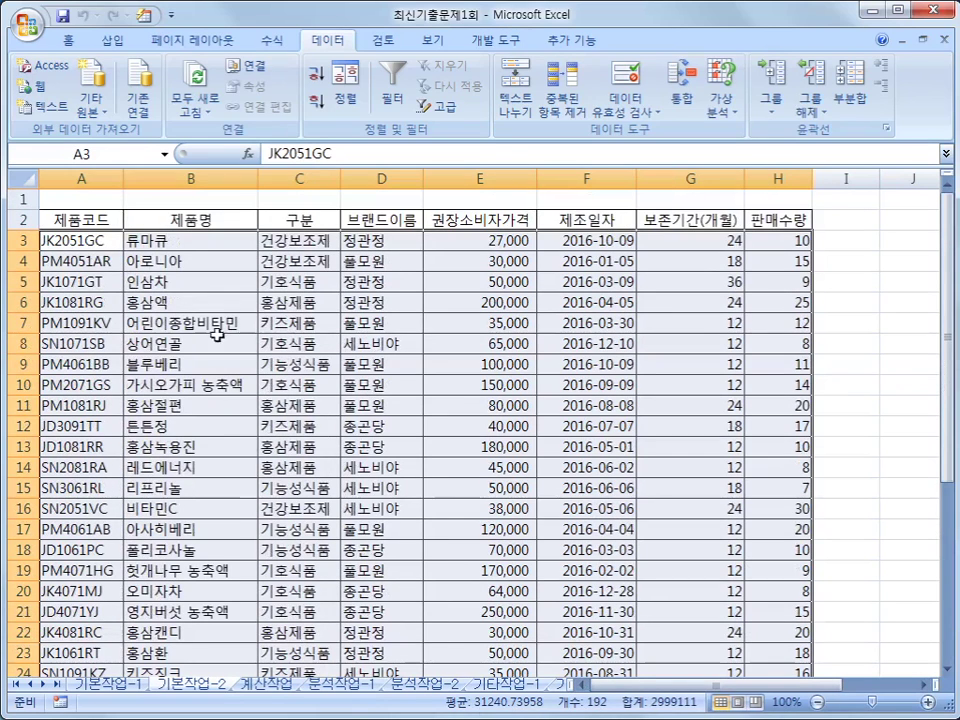
- Start a new conditional formatting rule that uses a formula to decide which cells to format
left_click(68, 40)
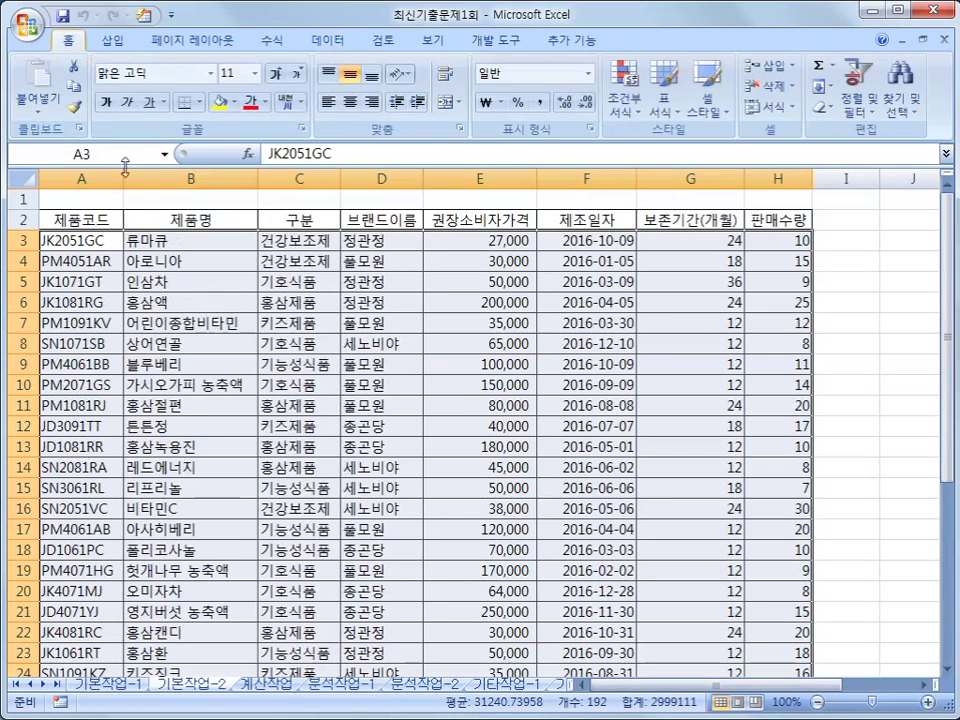
left_click(641, 116)
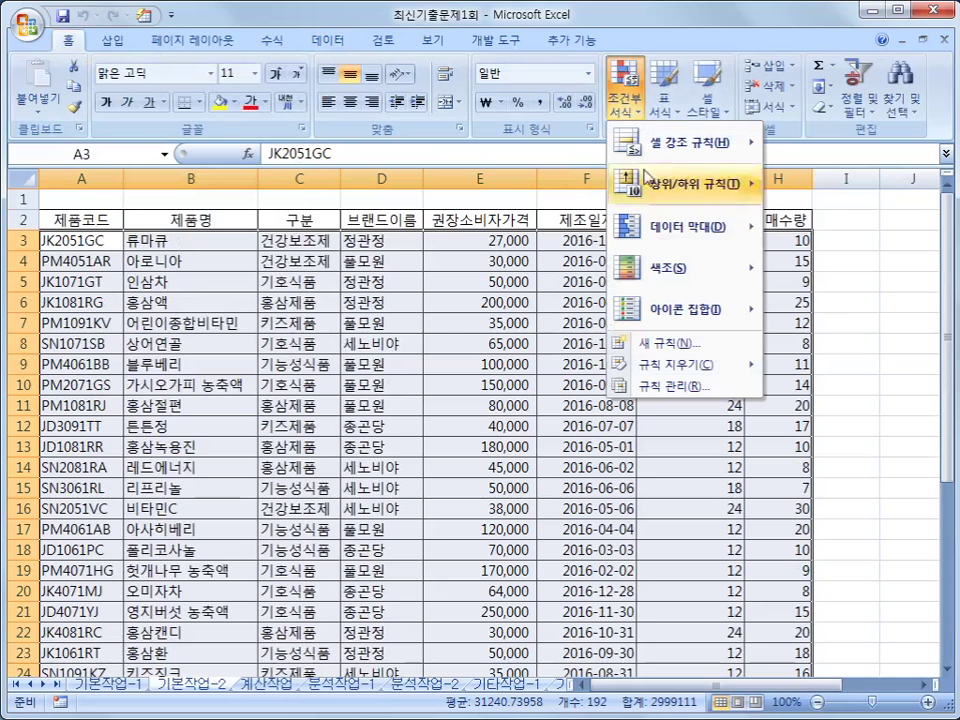
left_click(684, 344)
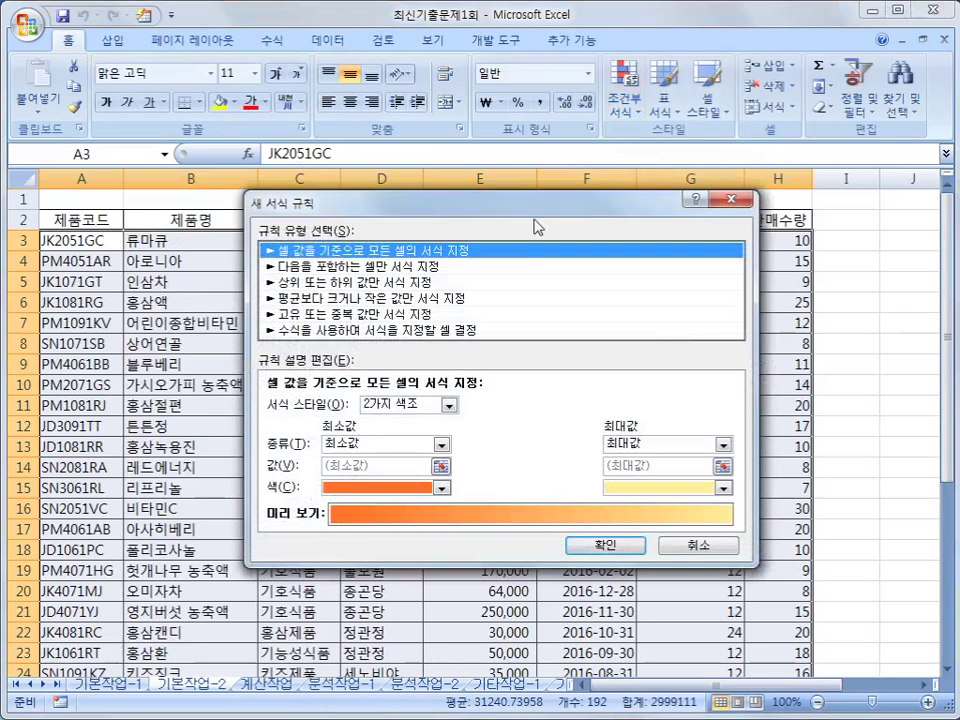
left_click(421, 333)
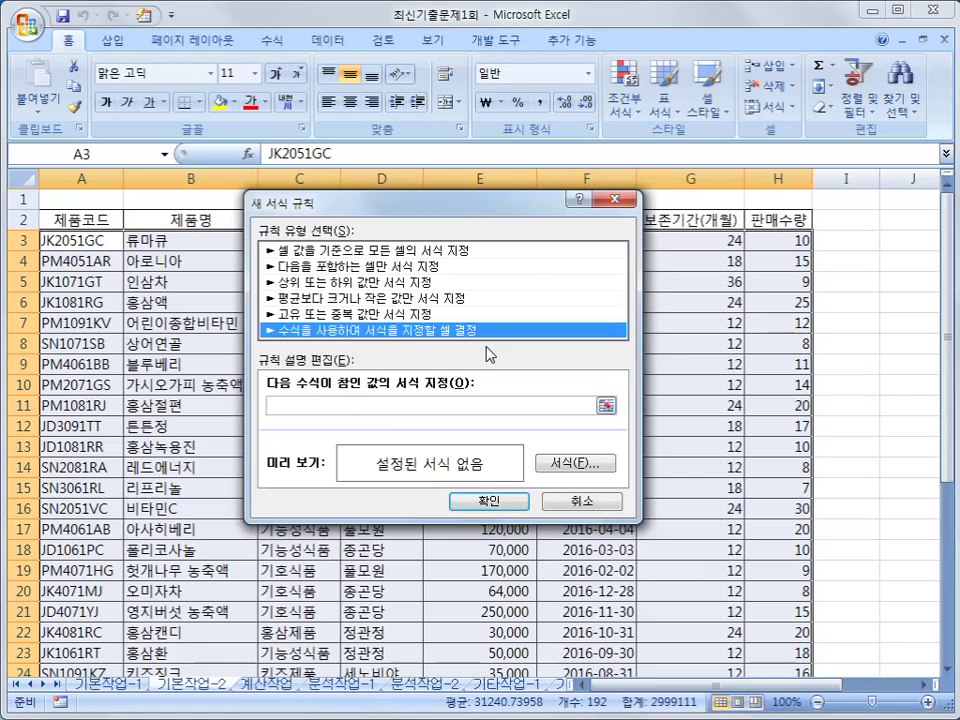
left_click(440, 405)
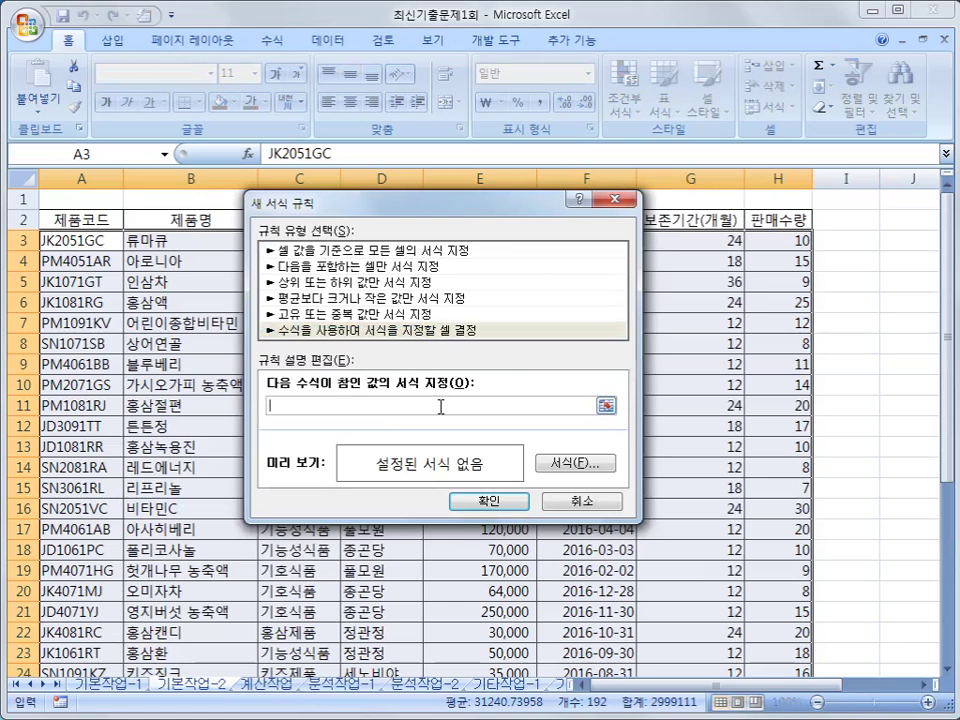
- Begin the rule formula as =AND($C3="건강보조제", locking only column C
type("ㅋ")
key("BackSpace")
type("=AND(")
left_click_drag(446, 208, 520, 319)
left_click(307, 243)
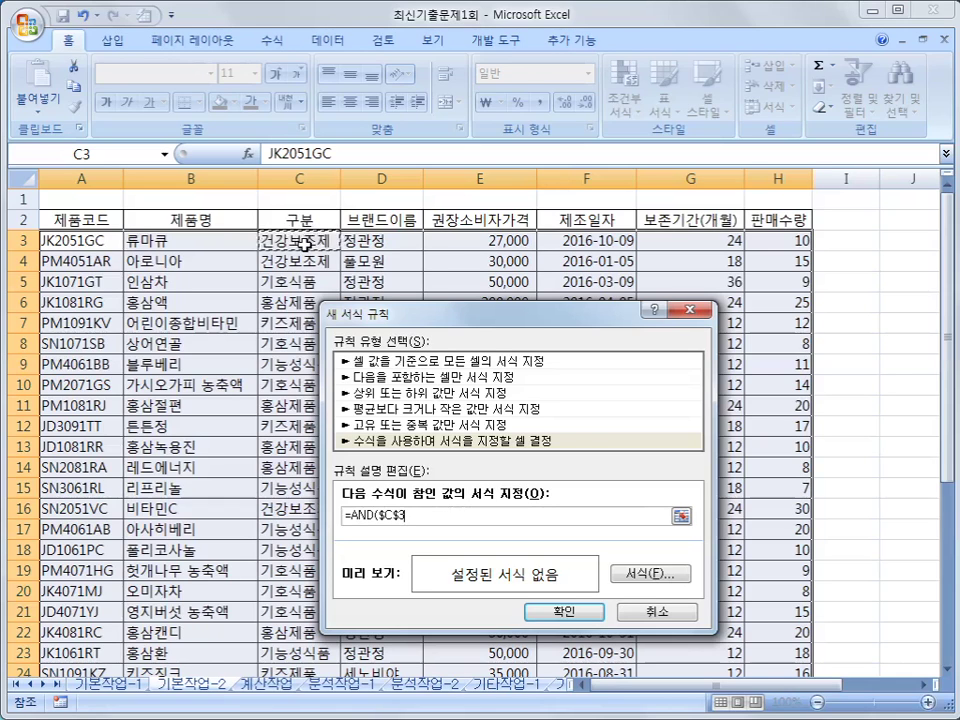
key("F4")
key("F4")
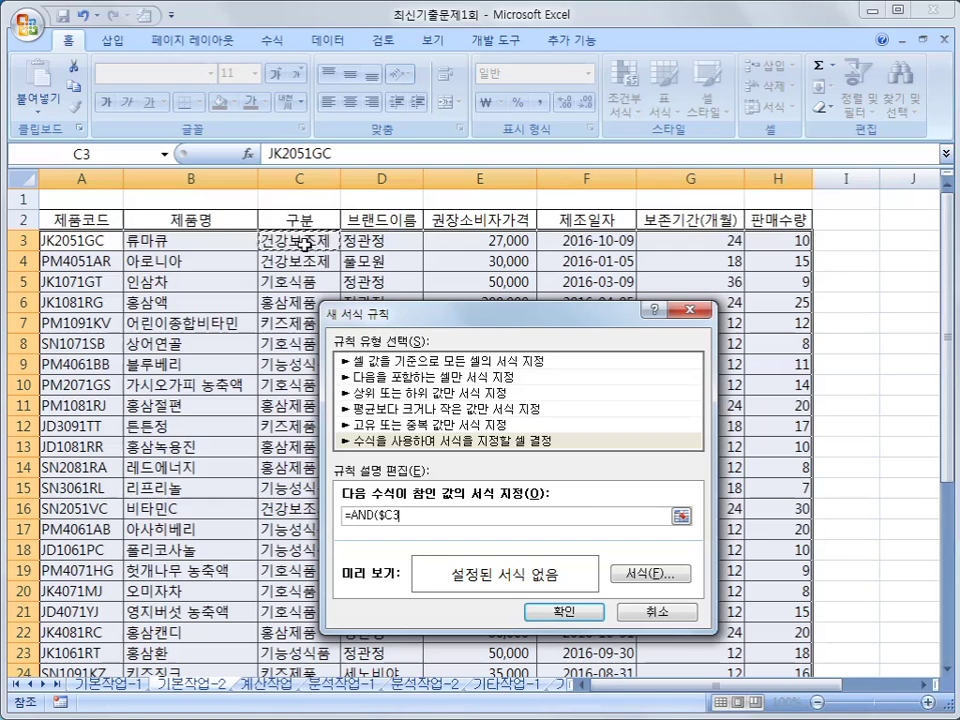
type("=")
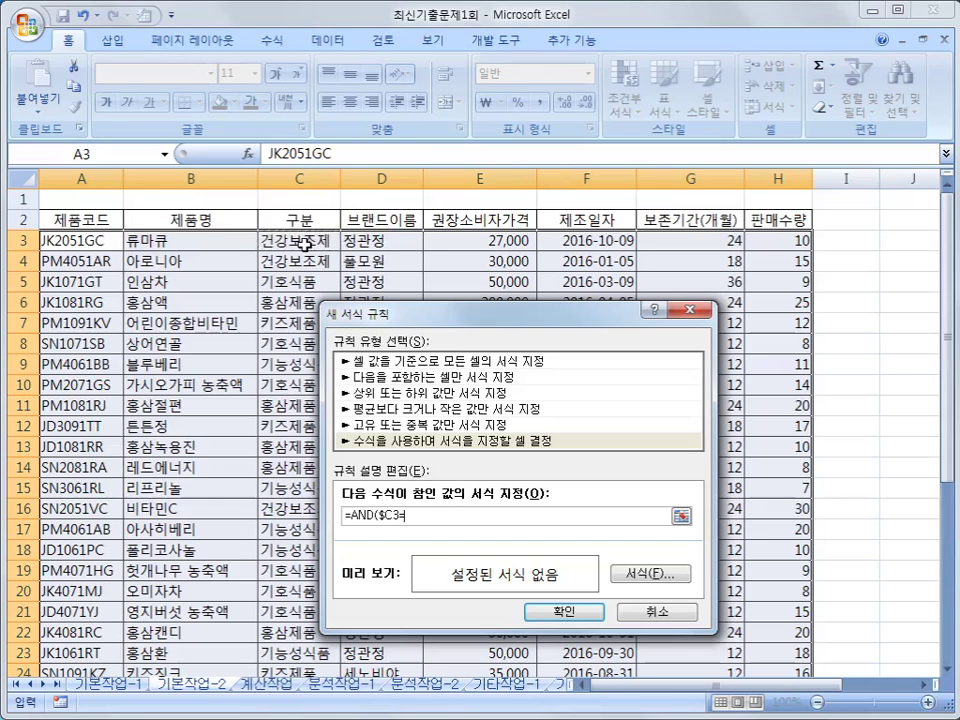
type("\"건강보조제\",")
- Complete the AND condition with $H3>=LARGE($H$3:$H$26,12) and close the formula
left_click(789, 243)
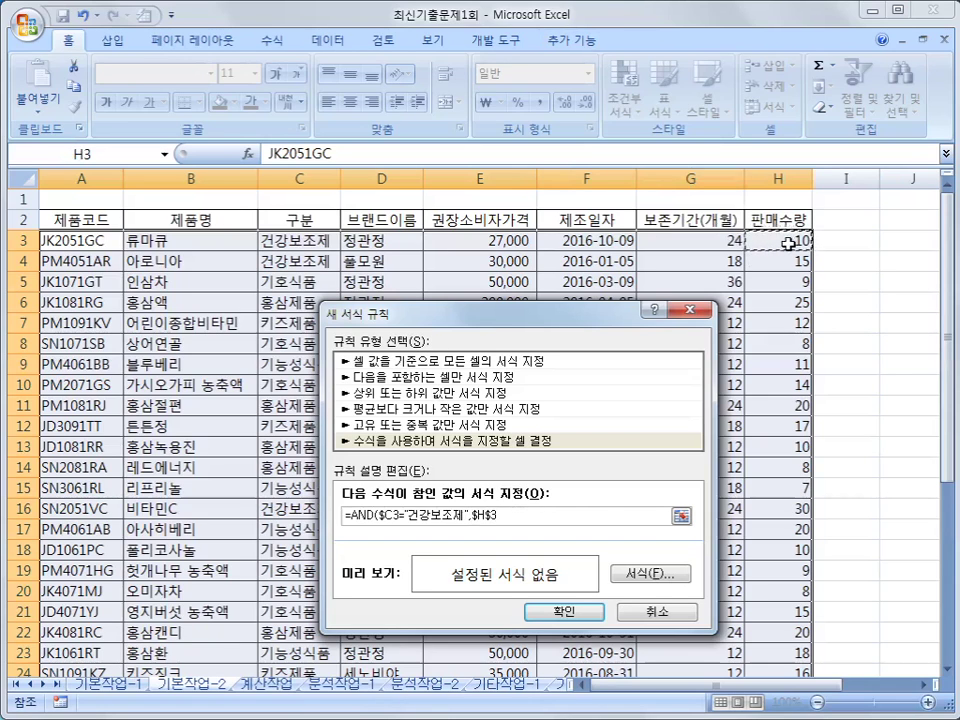
key("F4")
key("F4")
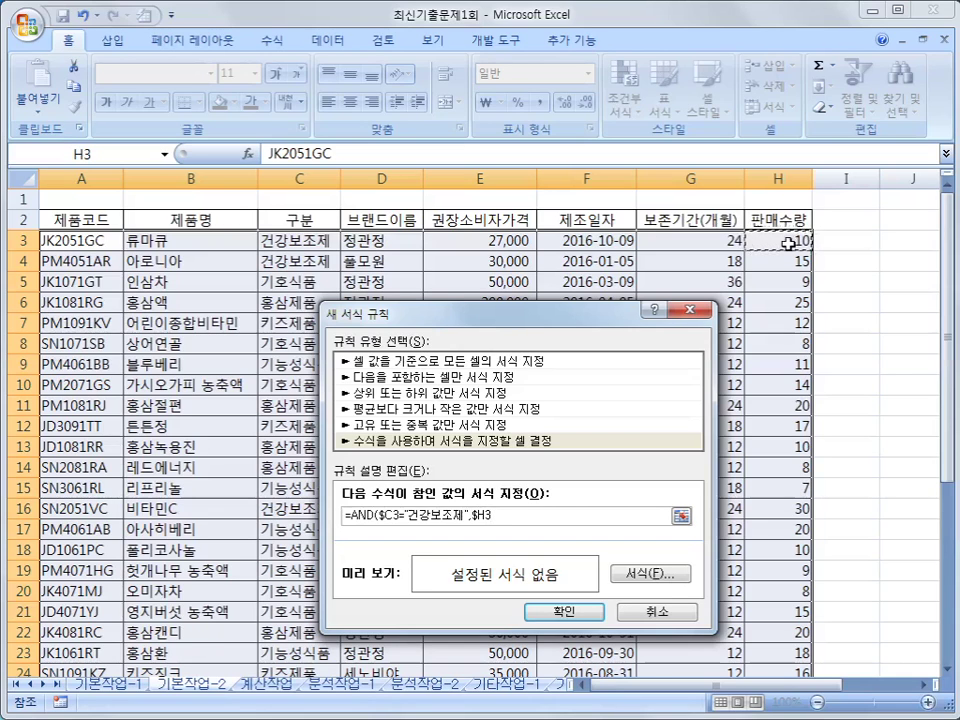
type(">=")
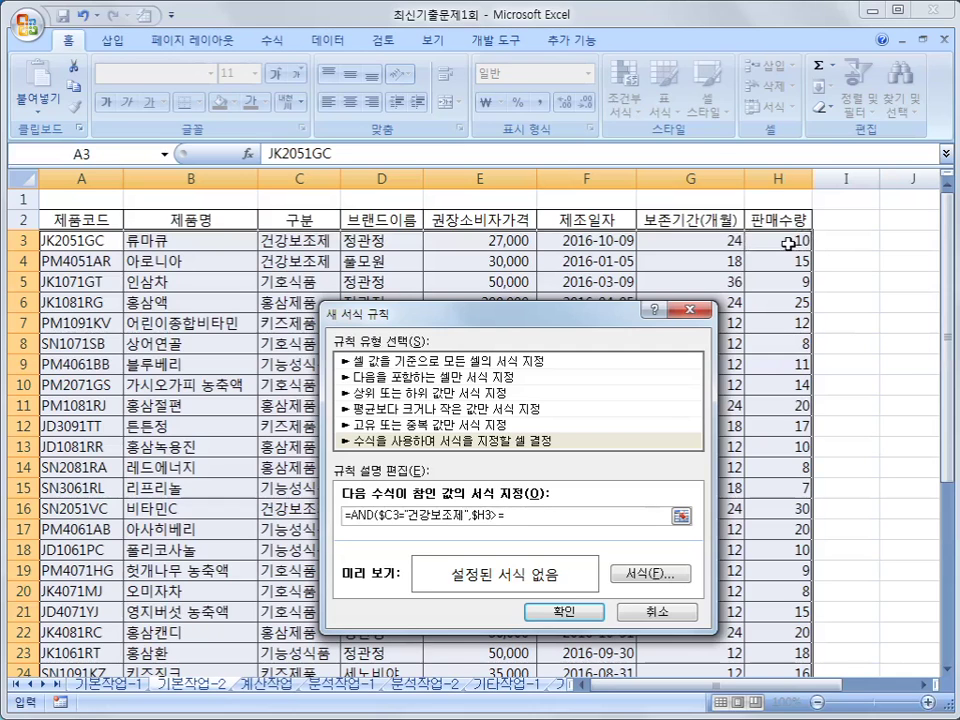
type("LARGE(")
left_click_drag(786, 242, 779, 641)
type(",")
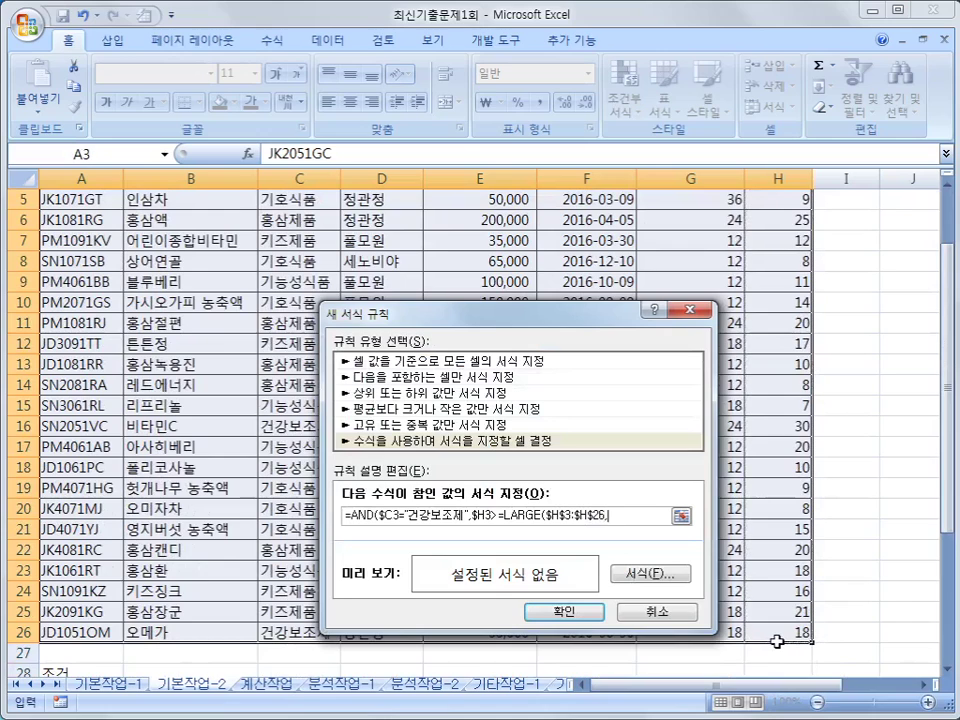
type("12)")
type(")")
- Format matching cells with bold italic green text and confirm the new rule
left_click(657, 578)
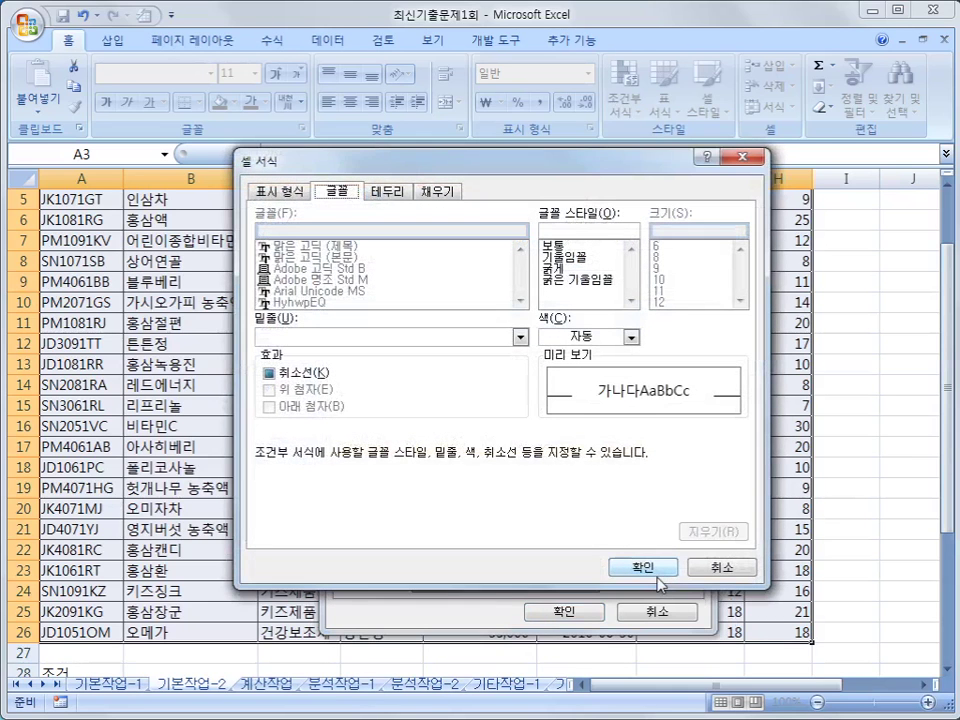
left_click(604, 282)
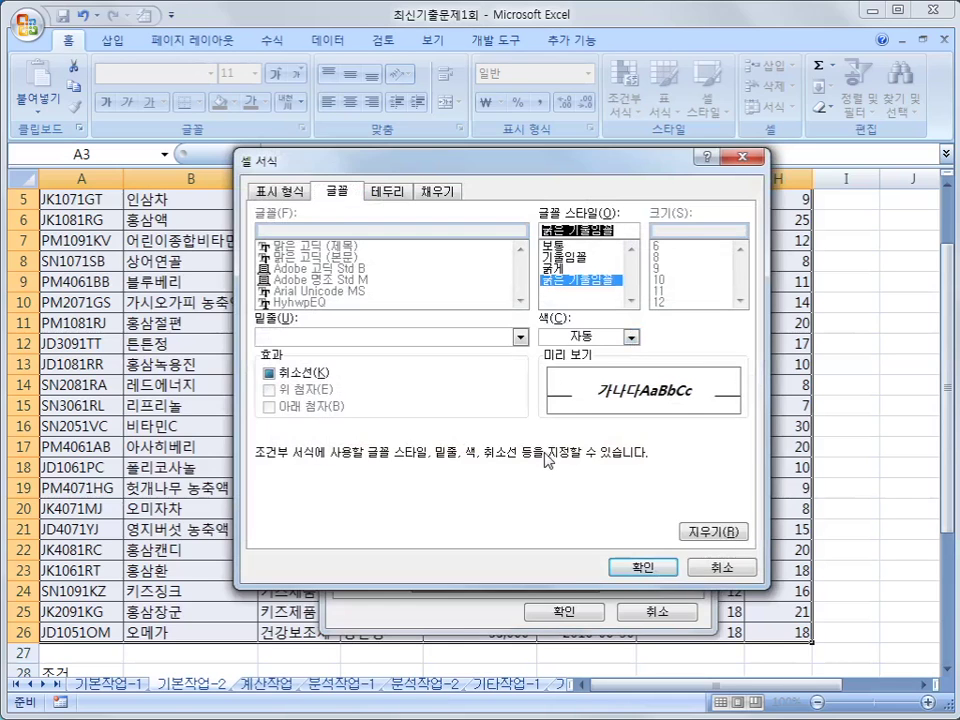
left_click(628, 337)
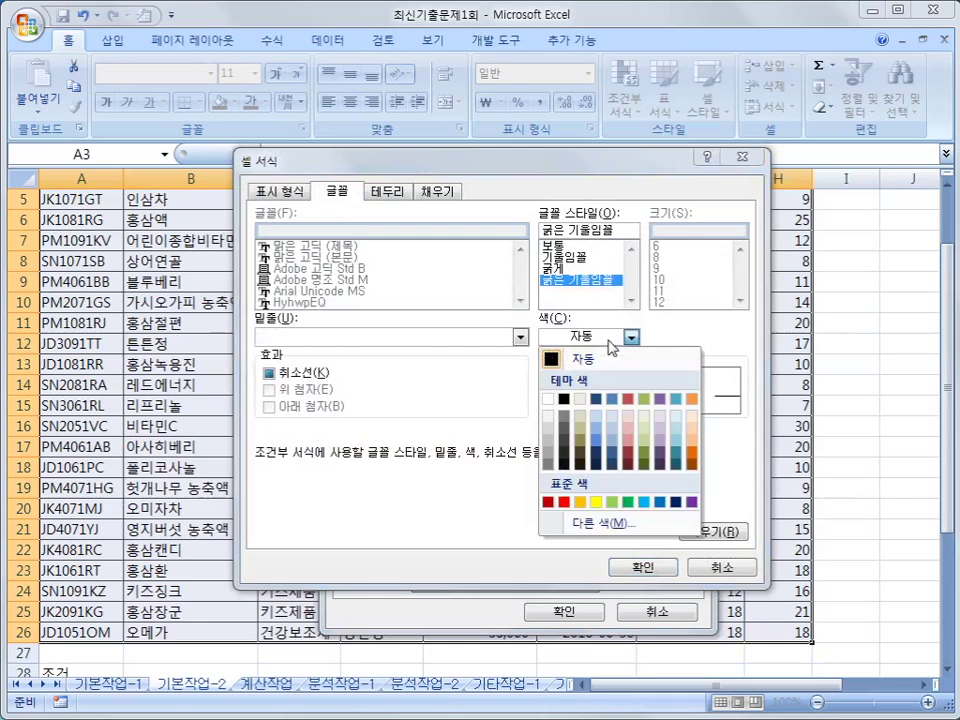
left_click(629, 502)
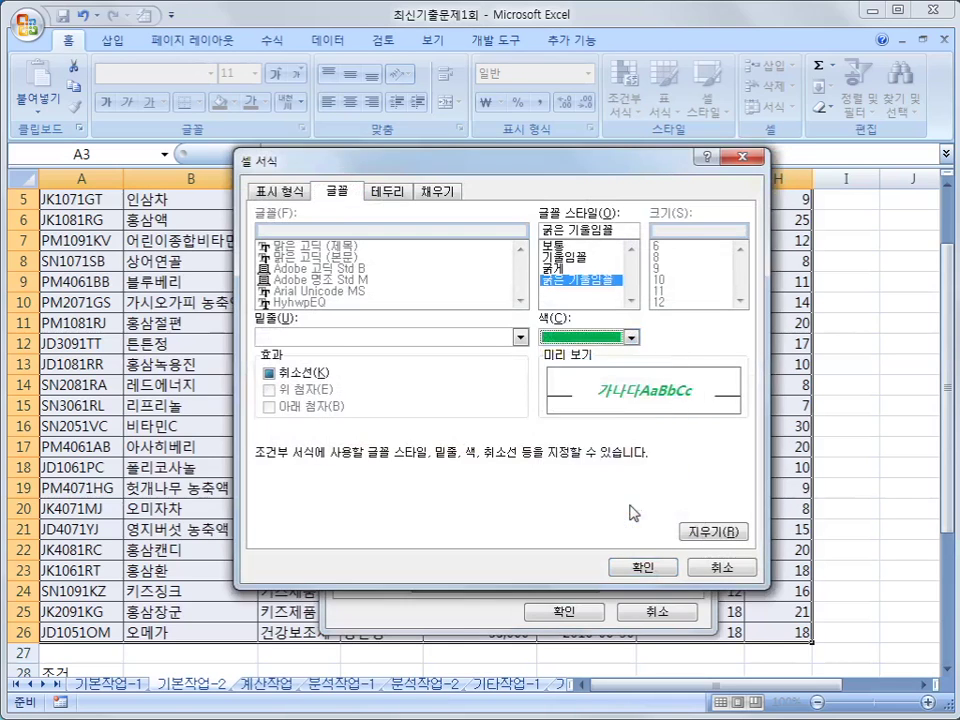
left_click(642, 568)
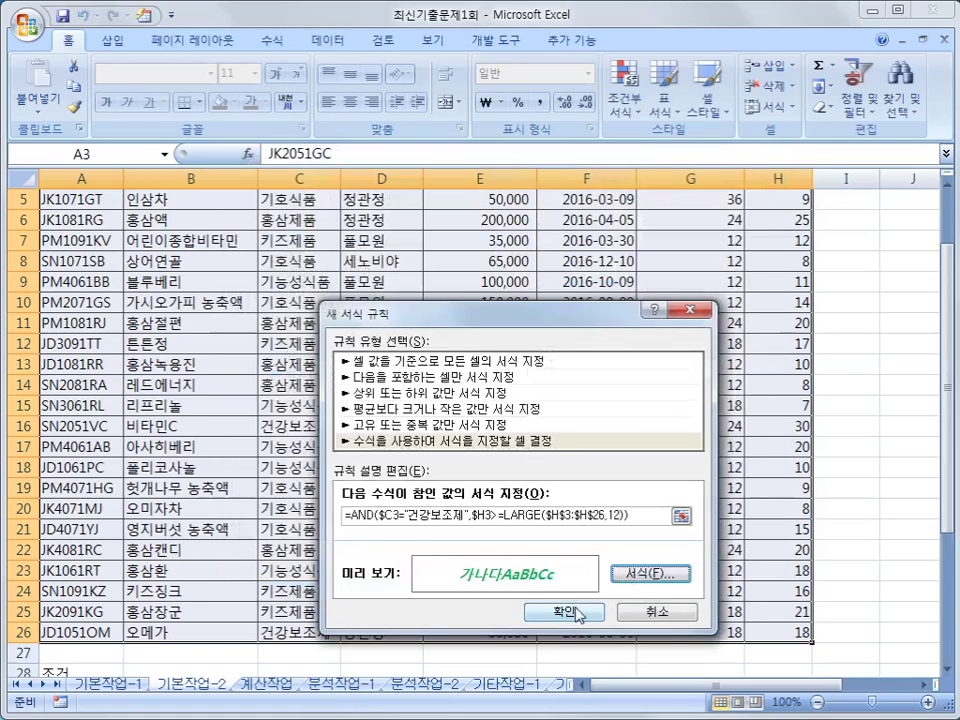
left_click(572, 611)
- Check that row 26's sales value is highlighted by the rule
scroll(575, 610, "up", 2)
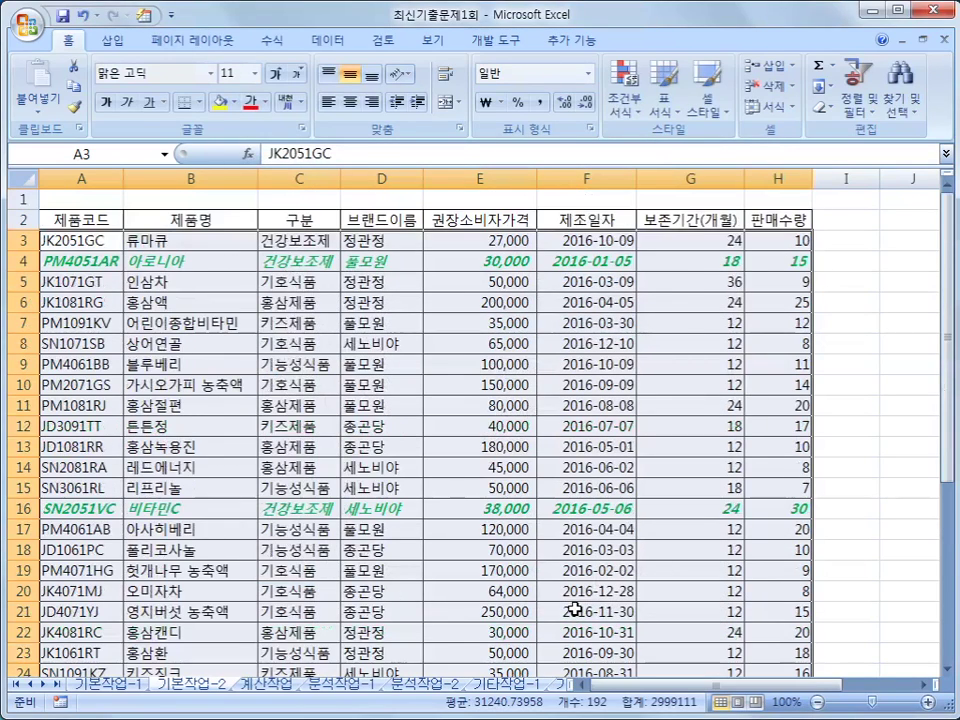
scroll(575, 610, "down", 1)
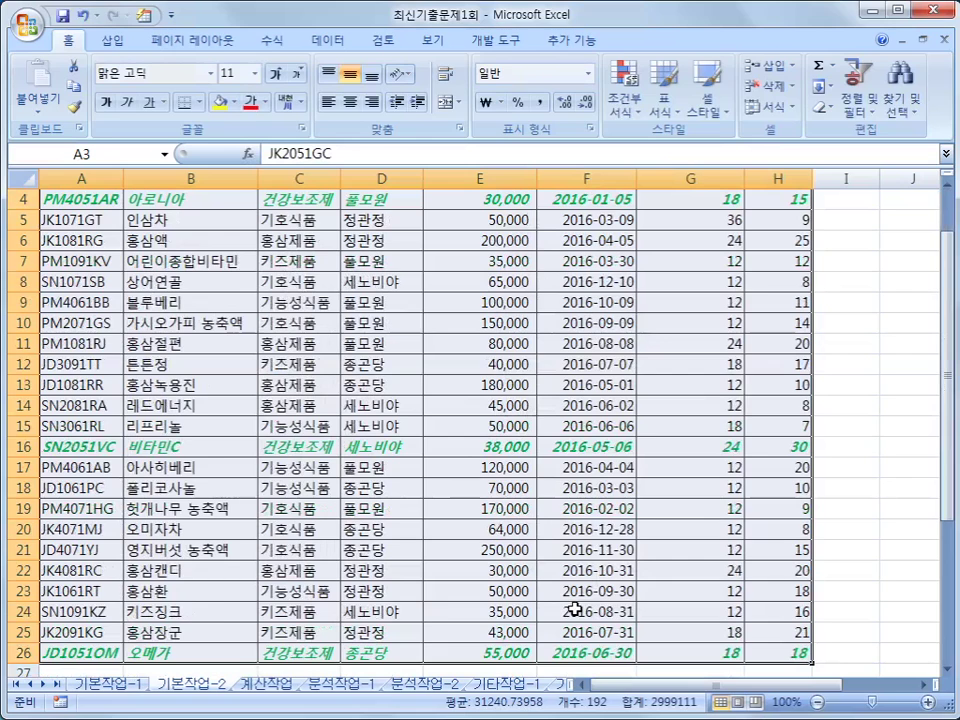
left_click(787, 652)
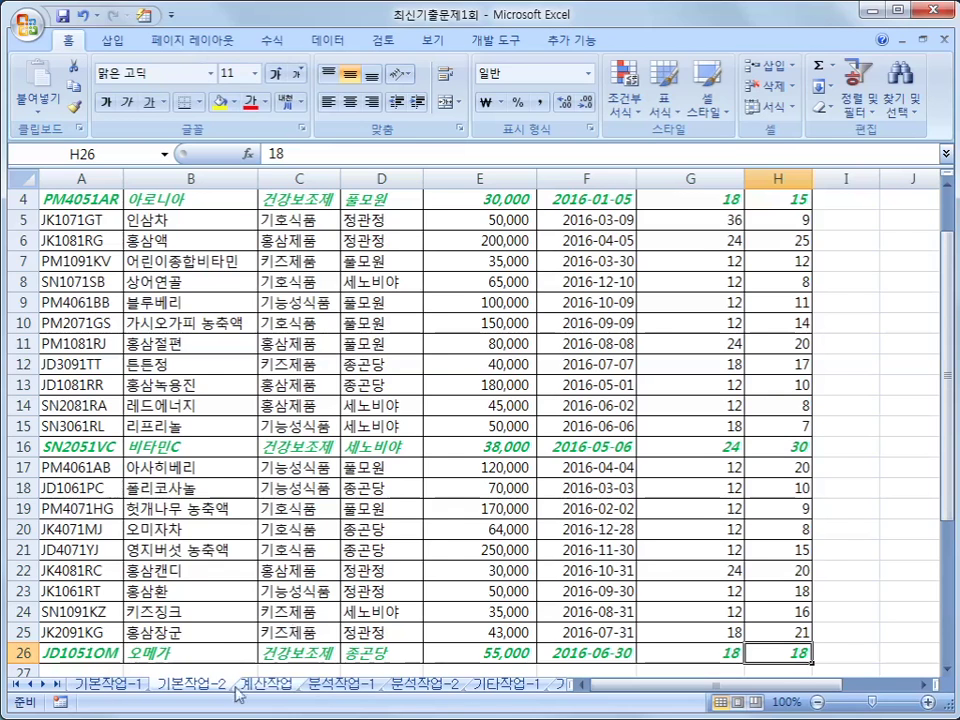
key("ctrl+Page_Down")
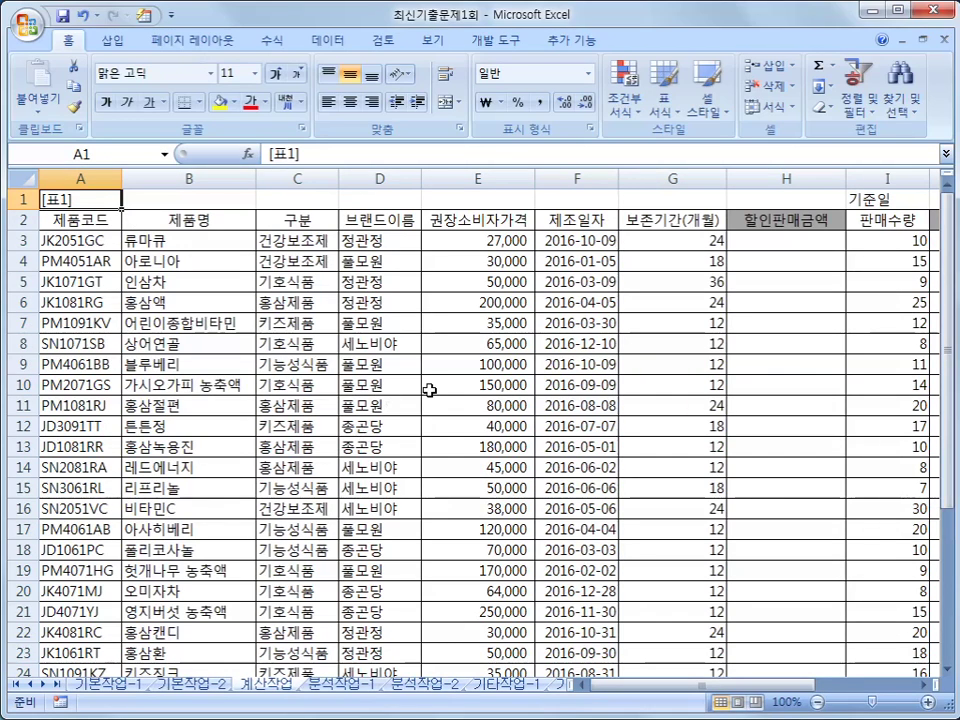
left_click_drag(500, 222, 652, 222)
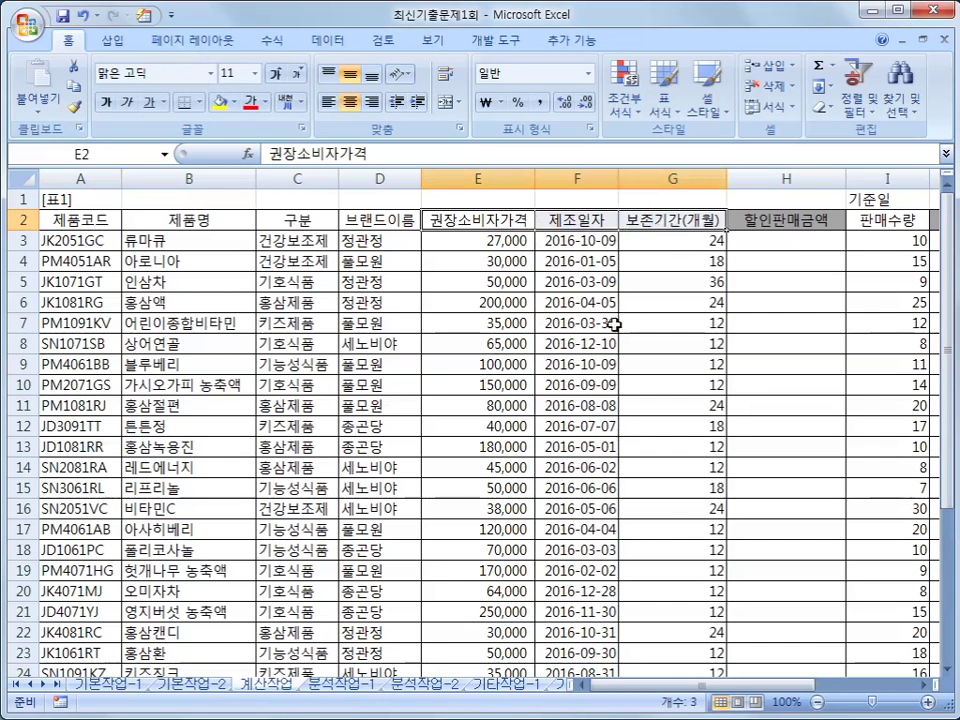
left_click_drag(788, 686, 885, 697)
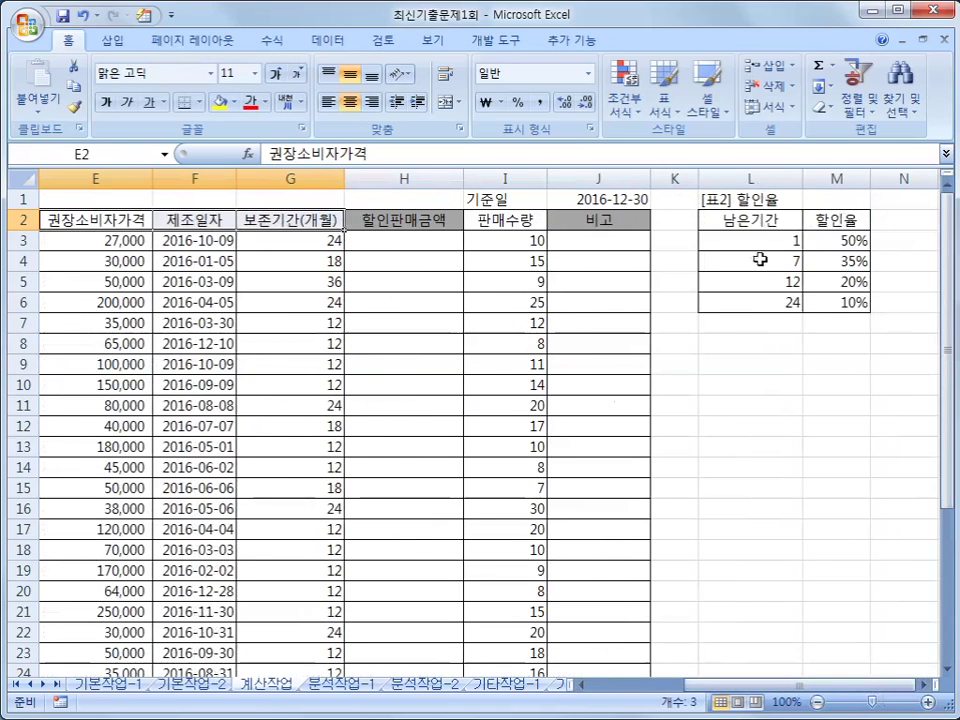
left_click_drag(705, 240, 784, 304)
left_click(806, 241)
left_click(815, 262)
left_click(831, 300)
left_click_drag(789, 225, 829, 306)
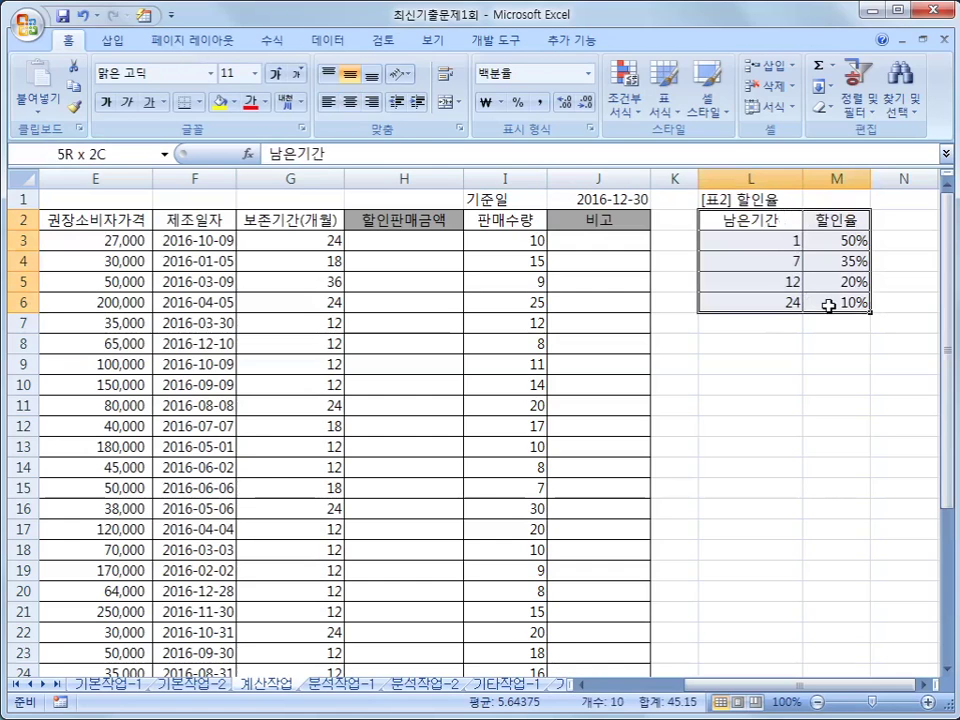
left_click_drag(829, 306, 829, 306)
scroll(722, 688, "left", 1)
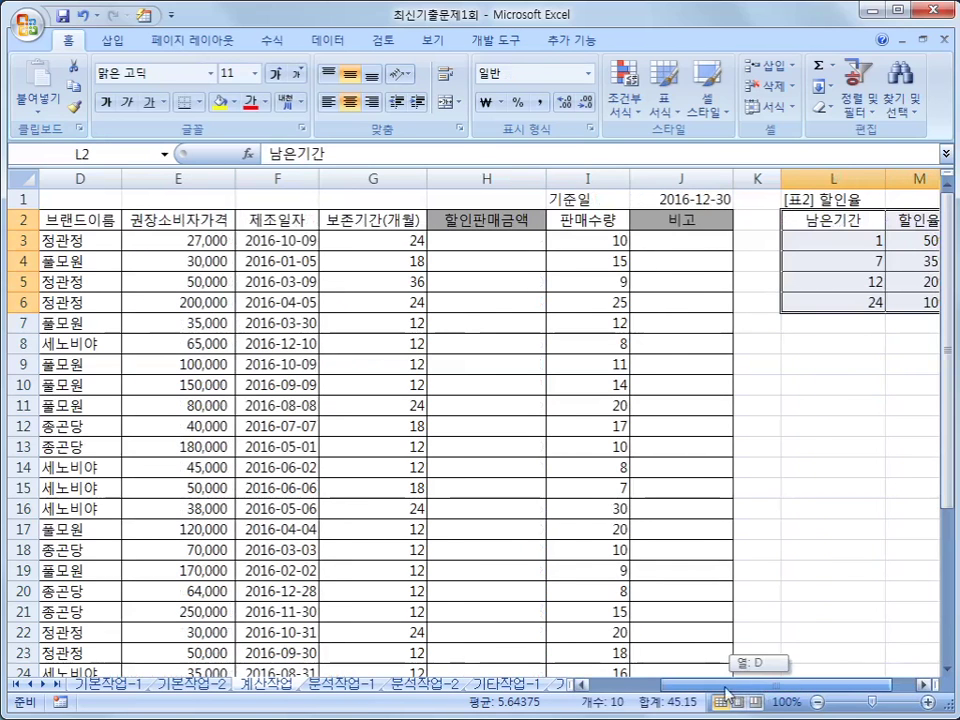
left_click(530, 243)
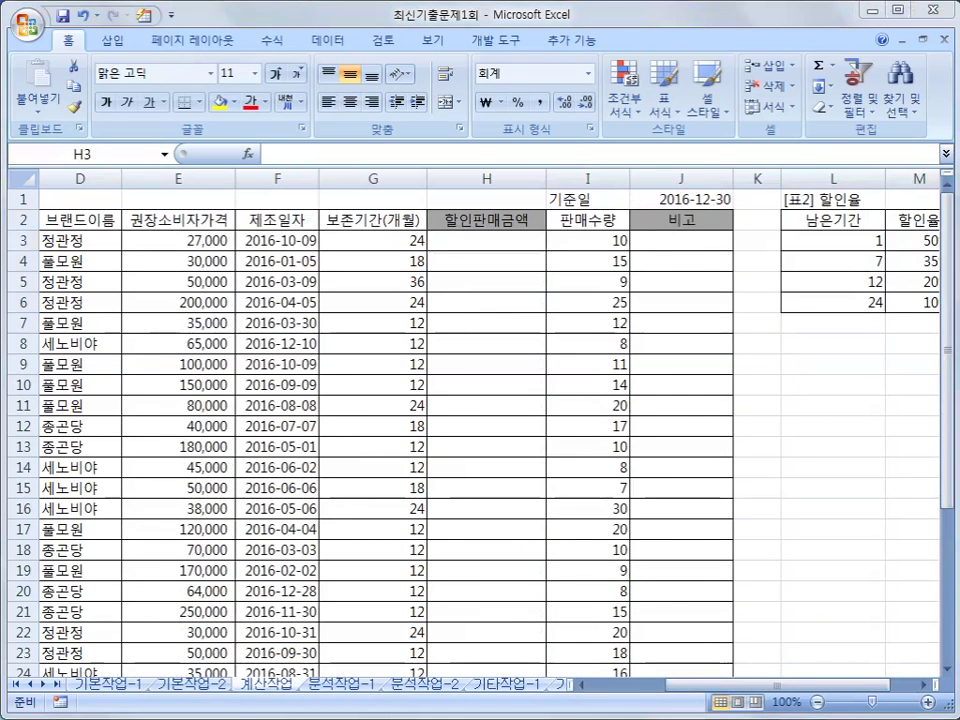
mouse_move(216, 245)
left_mouse_down()
mouse_move(135, 255)
mouse_move(232, 265)
left_mouse_up()
mouse_move(292, 231)
left_mouse_down()
mouse_move(272, 262)
mouse_move(294, 258)
mouse_move(318, 274)
mouse_move(405, 256)
left_mouse_up()
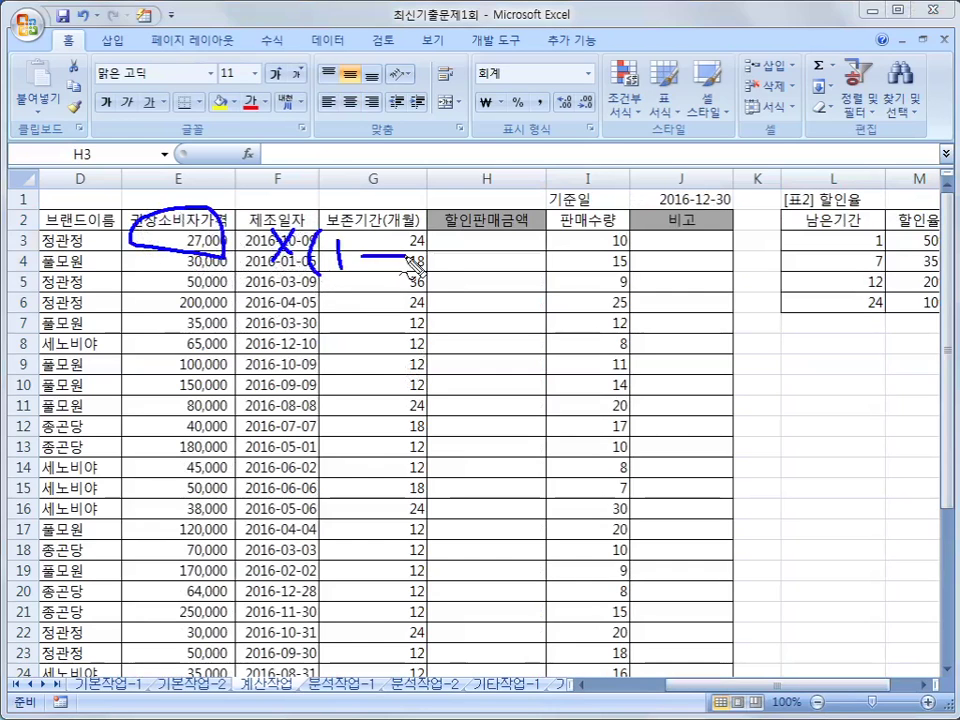
mouse_move(905, 222)
left_mouse_down()
mouse_move(885, 250)
mouse_move(917, 321)
mouse_move(893, 272)
mouse_move(447, 255)
mouse_move(512, 312)
left_mouse_up()
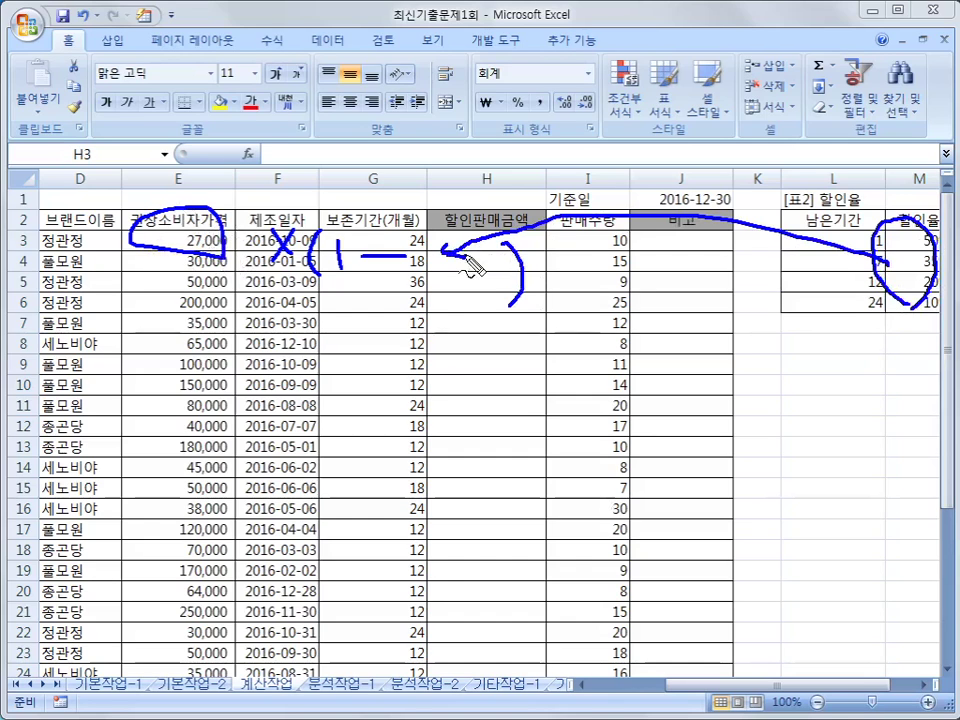
mouse_move(480, 268)
left_mouse_down()
mouse_move(442, 264)
mouse_move(439, 362)
mouse_move(510, 306)
mouse_move(489, 275)
left_mouse_up()
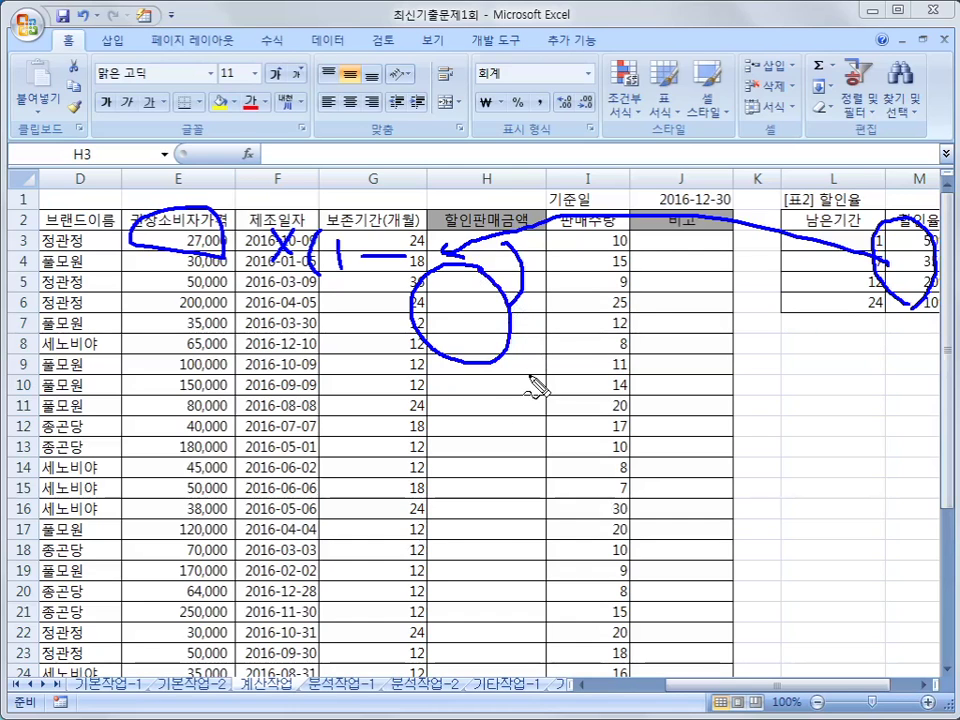
mouse_move(650, 190)
left_mouse_down()
mouse_move(654, 206)
mouse_move(735, 210)
mouse_move(745, 197)
mouse_move(657, 201)
left_mouse_up()
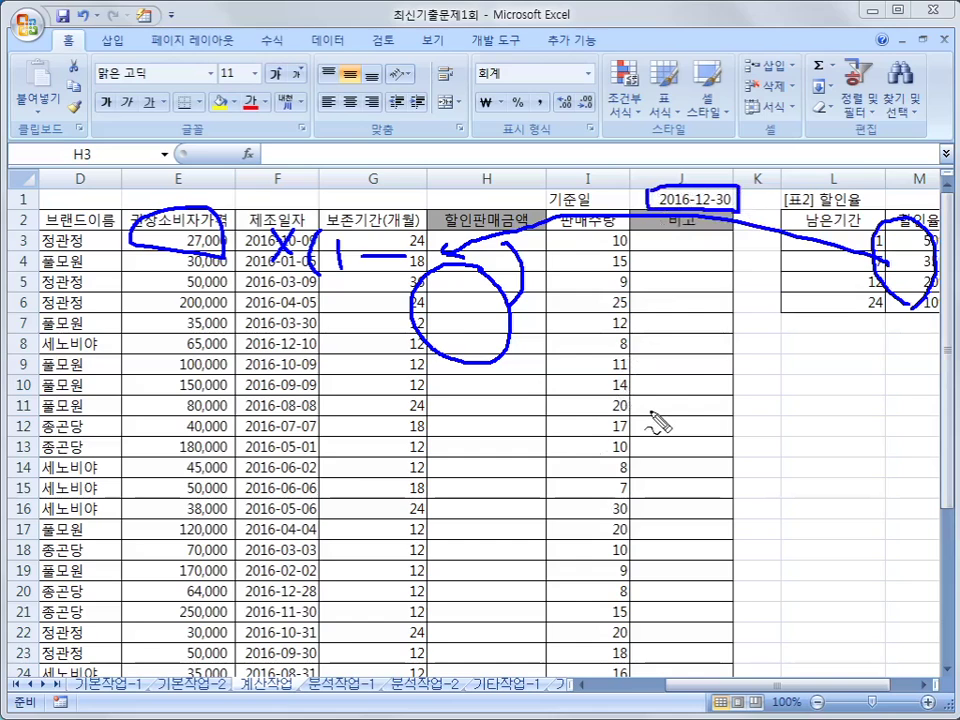
left_click_drag(268, 201, 327, 236)
mouse_move(386, 236)
left_mouse_down()
mouse_move(405, 214)
mouse_move(397, 237)
left_mouse_up()
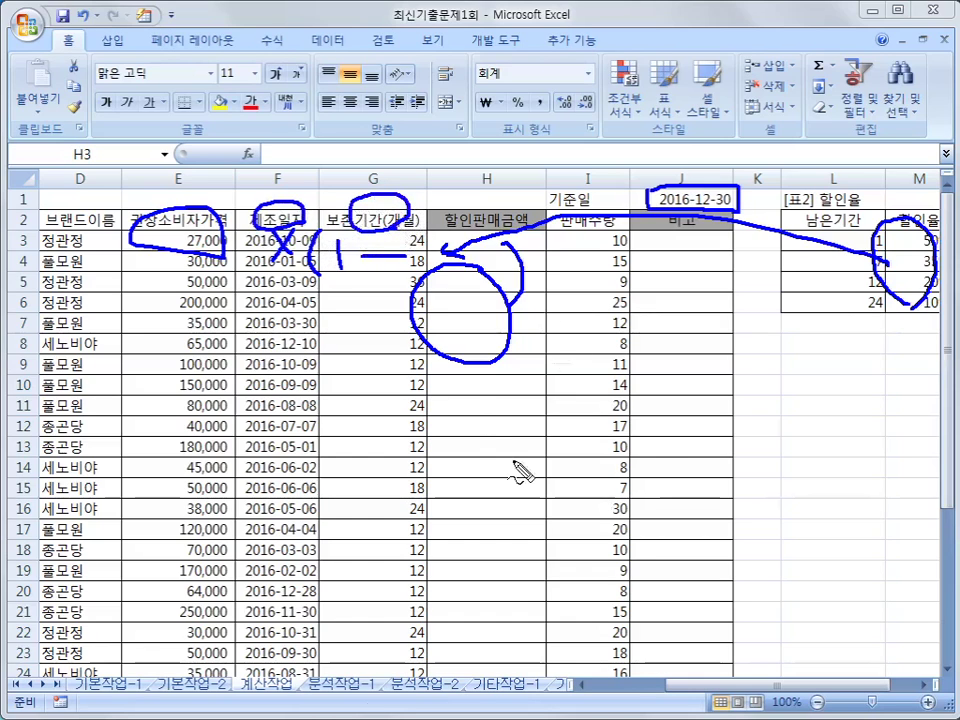
key("Escape")
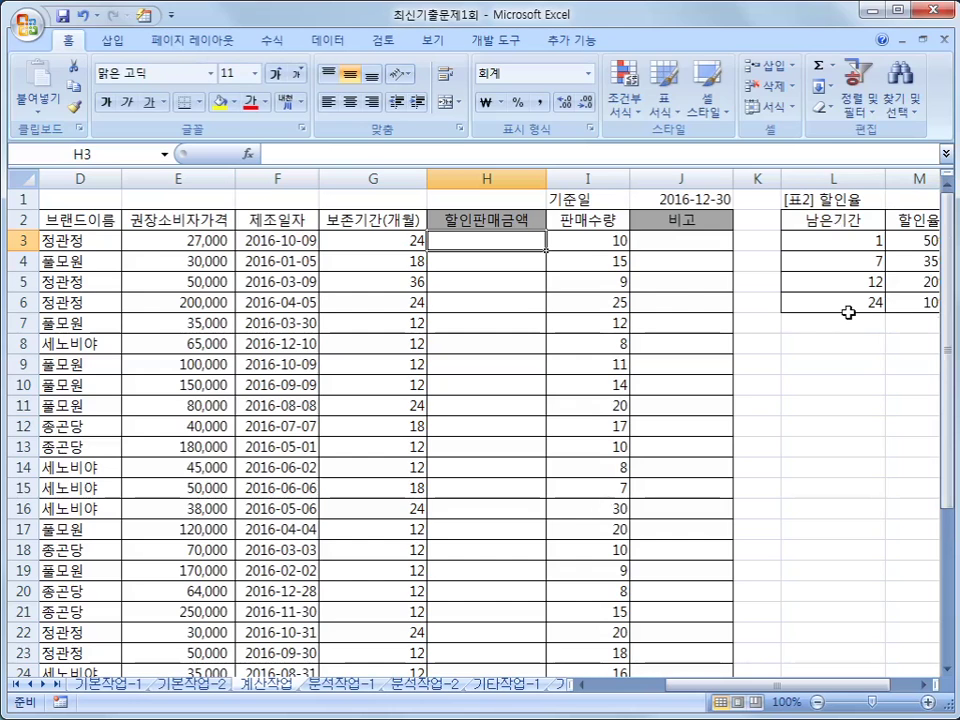
- Enter =EDATE(F3,G3) in H3 to get the warranty end serial 43,382
left_click(267, 48)
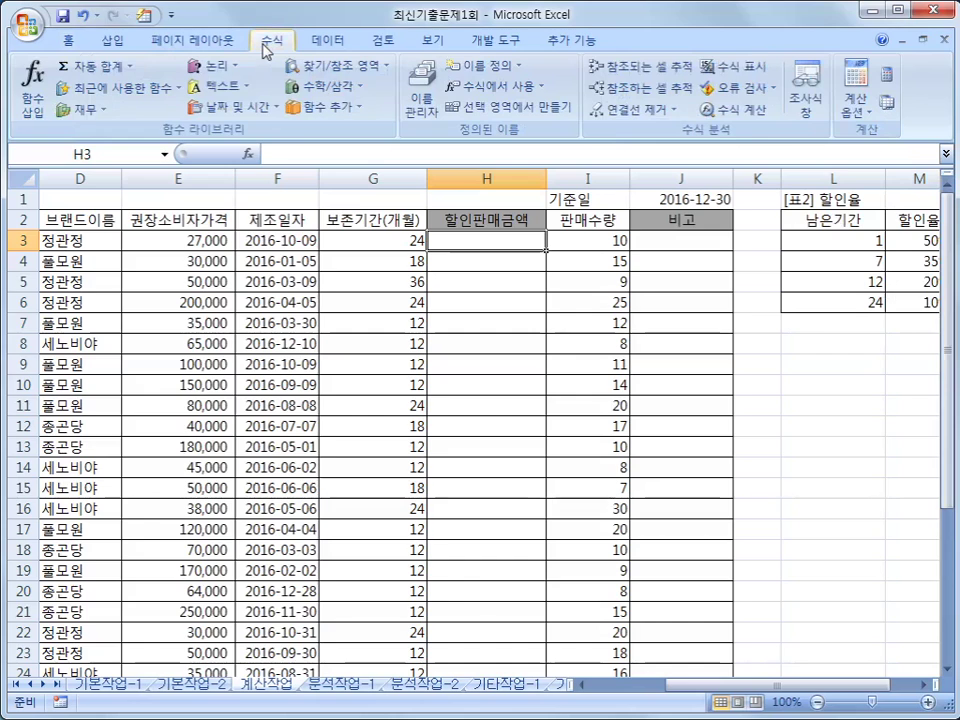
left_click(260, 107)
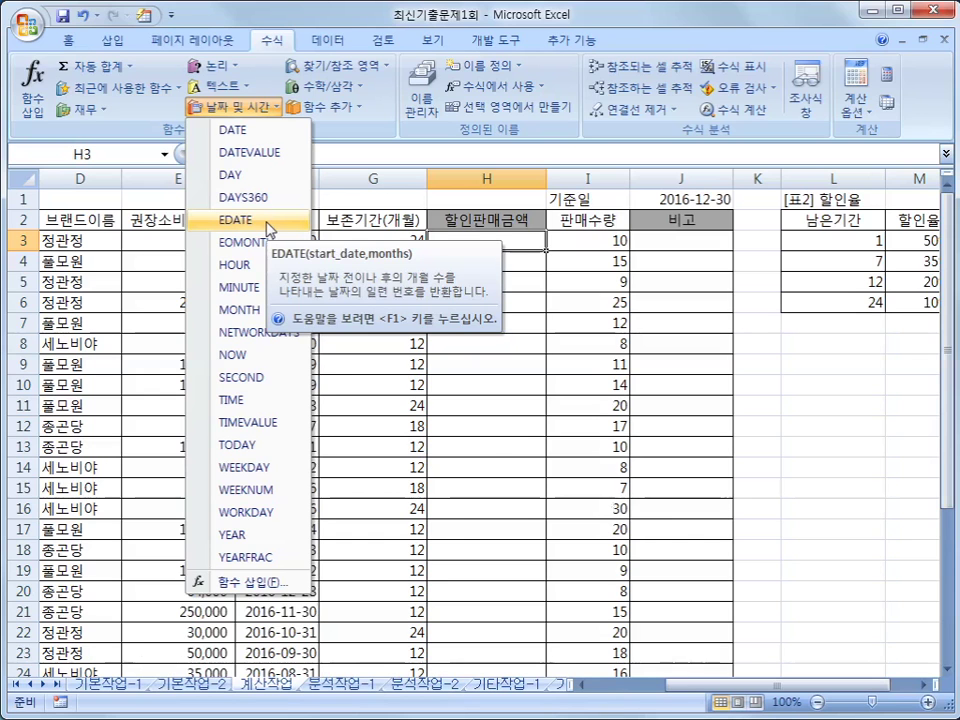
left_click(270, 229)
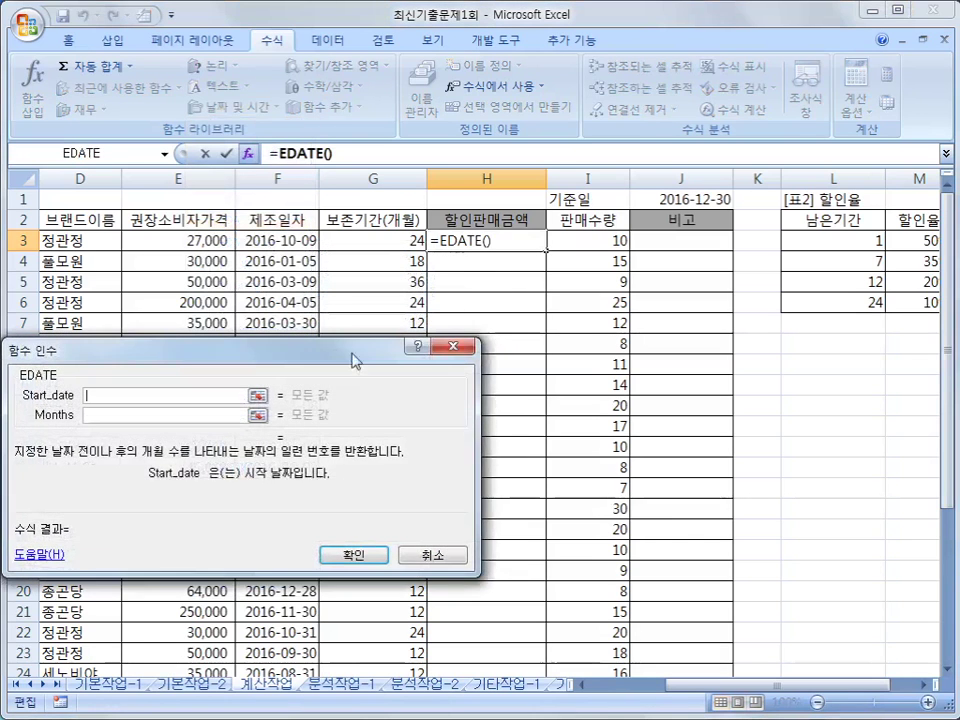
left_click_drag(356, 350, 603, 327)
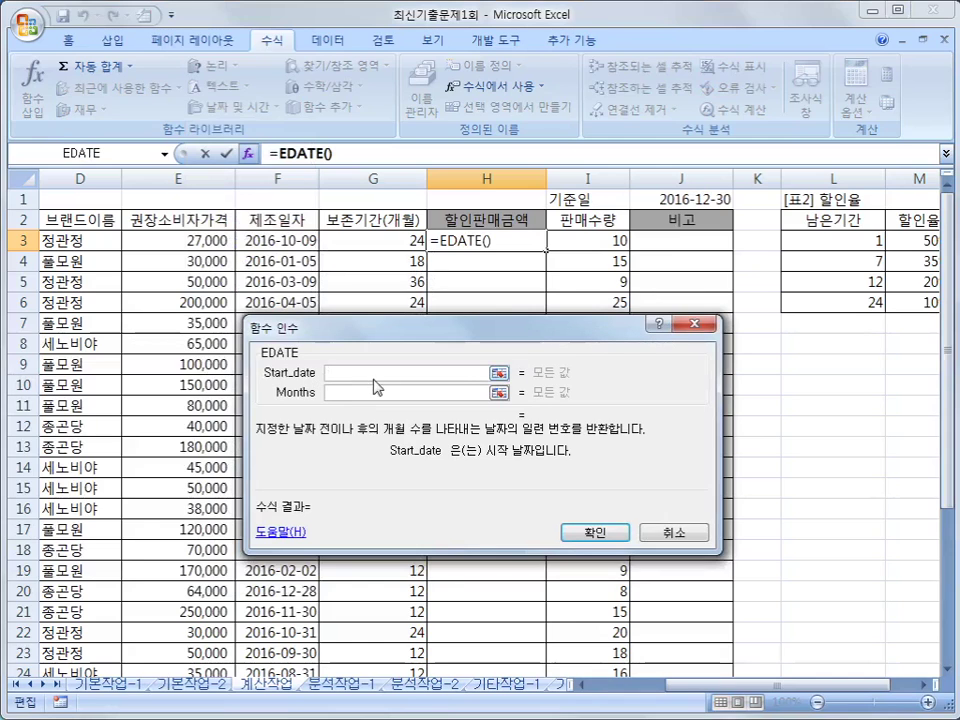
left_click(309, 245)
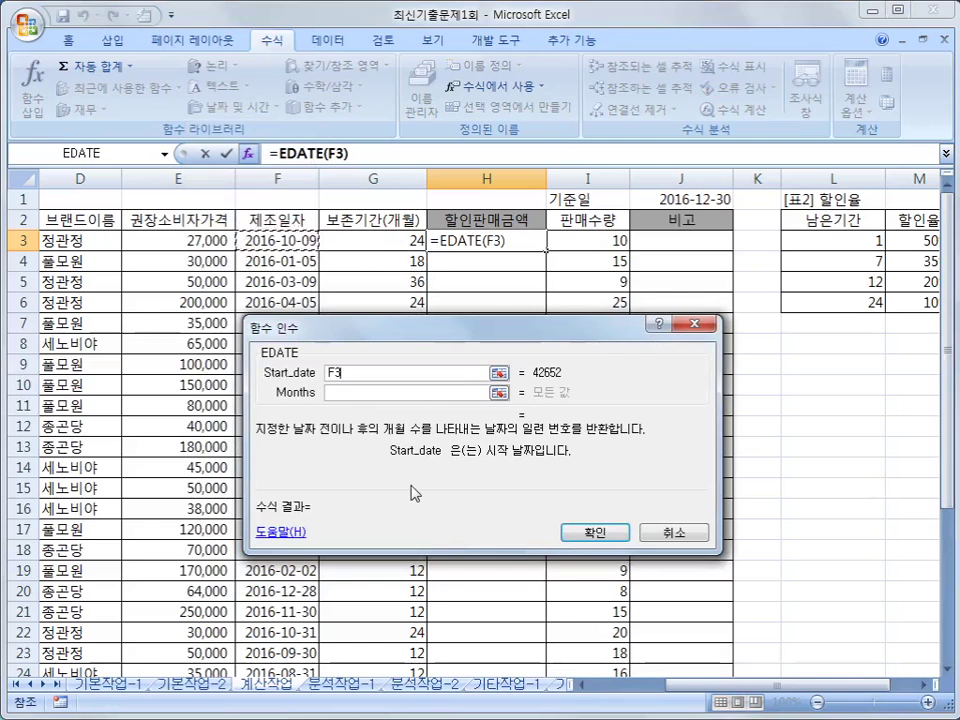
left_click(349, 393)
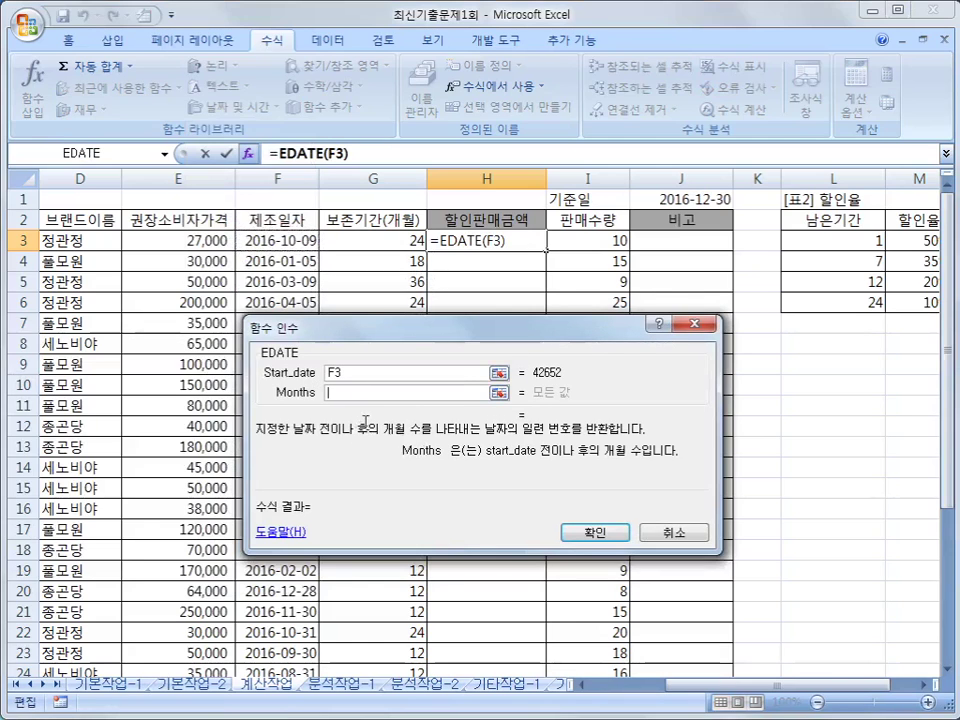
left_click(394, 242)
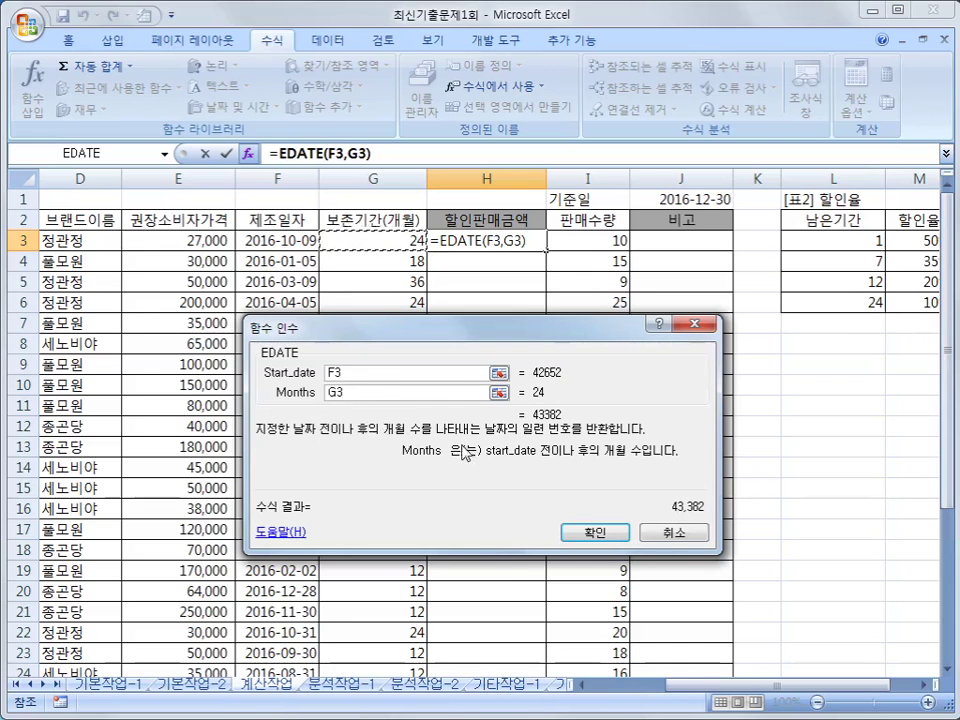
left_click(574, 535)
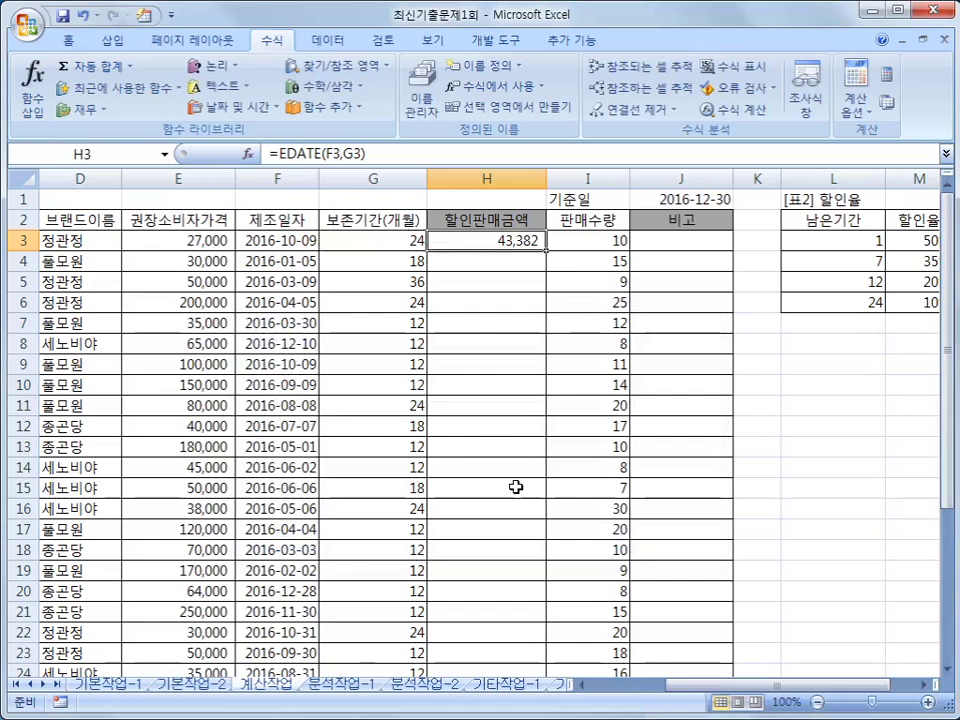
- Apply the Date number category to H3 so it shows 2018-10-09
right_click(517, 241)
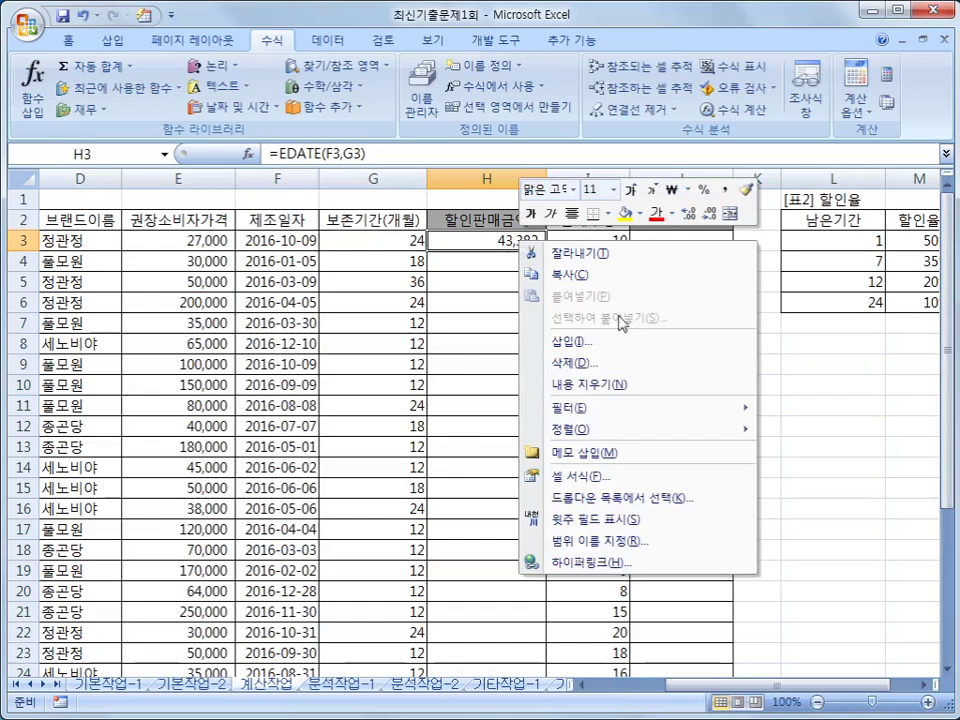
left_click(563, 476)
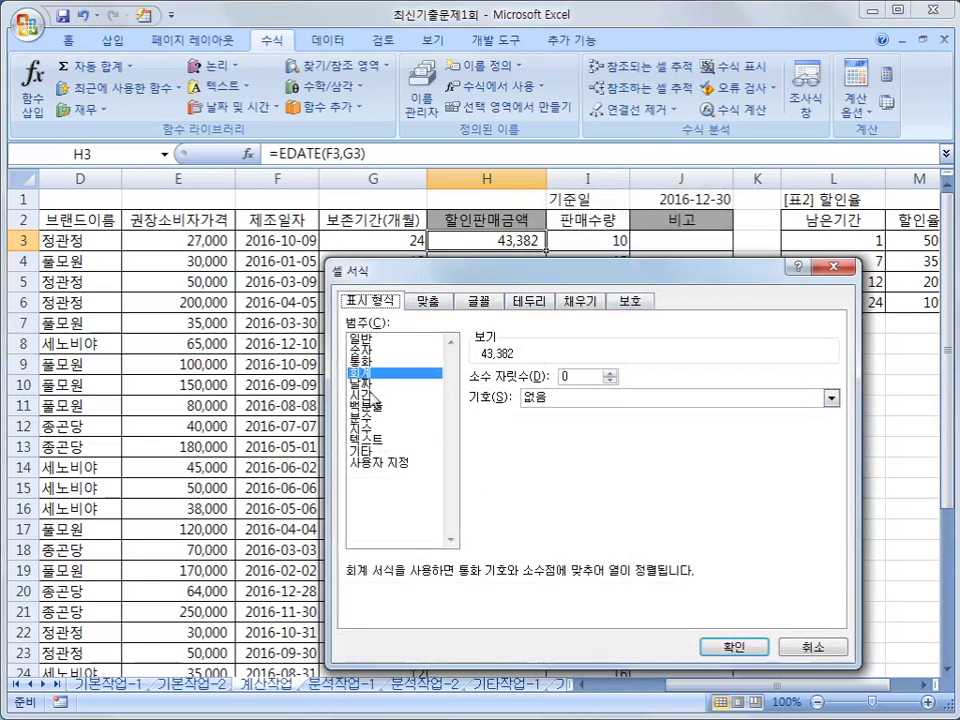
left_click(372, 386)
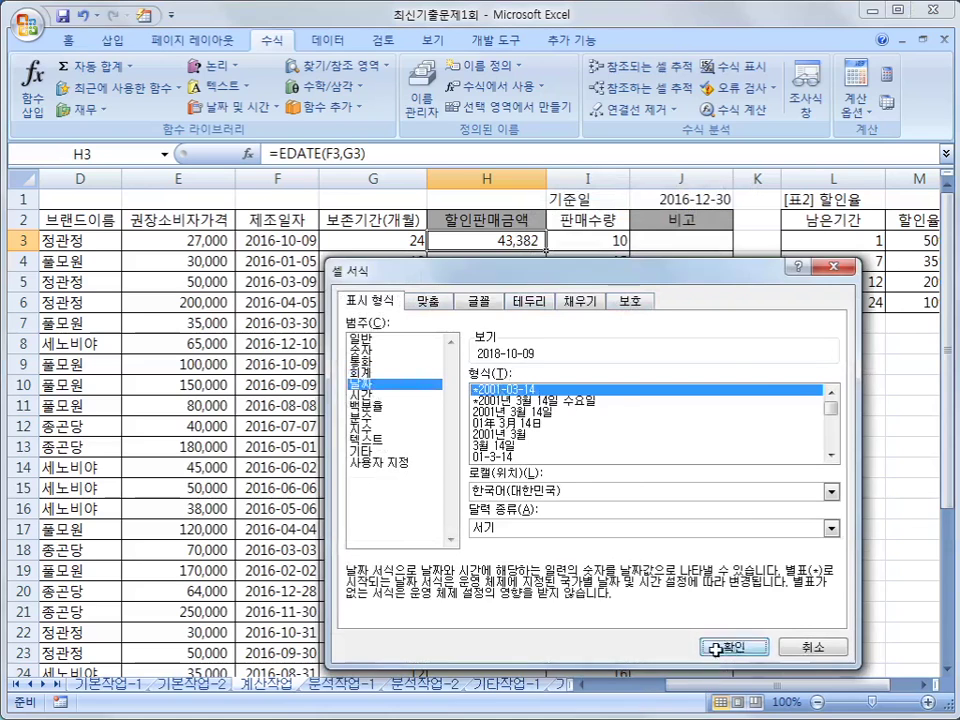
left_click(705, 648)
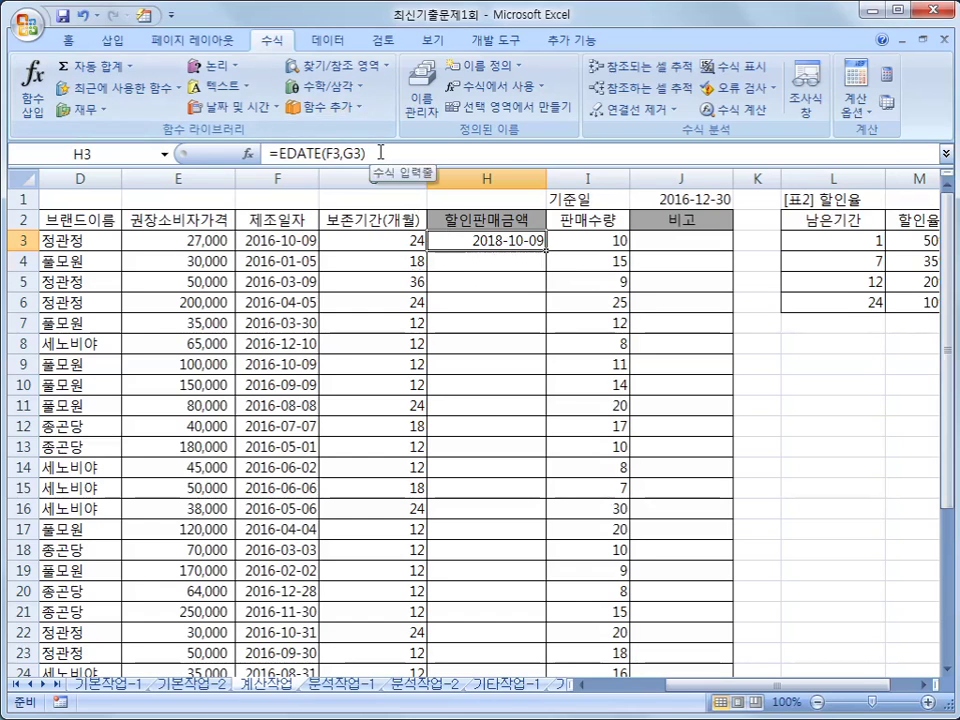
left_click(380, 152)
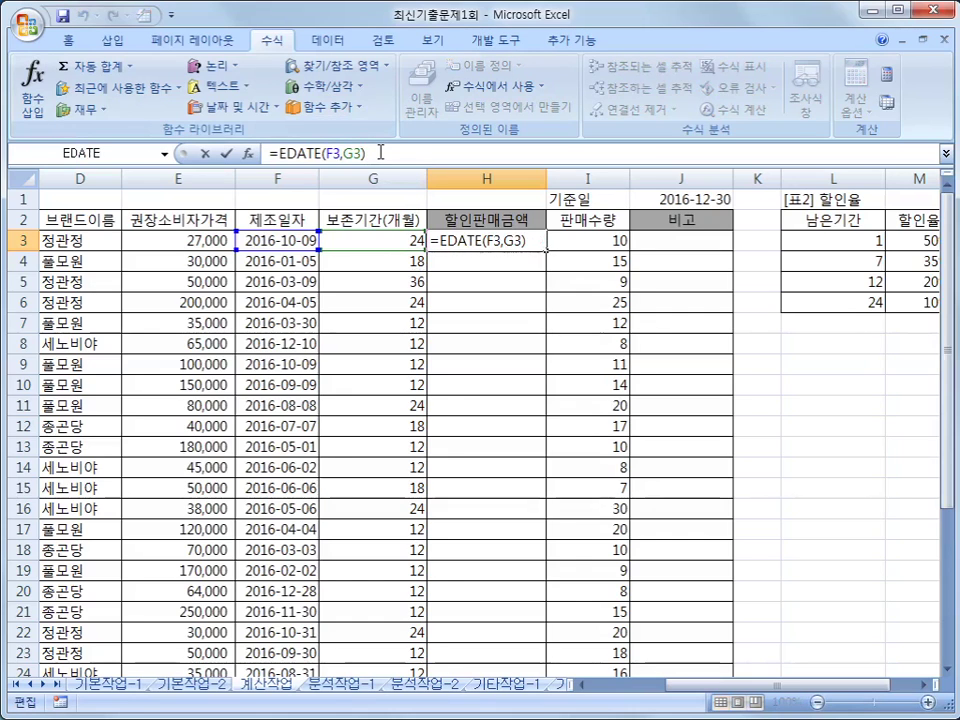
type("-")
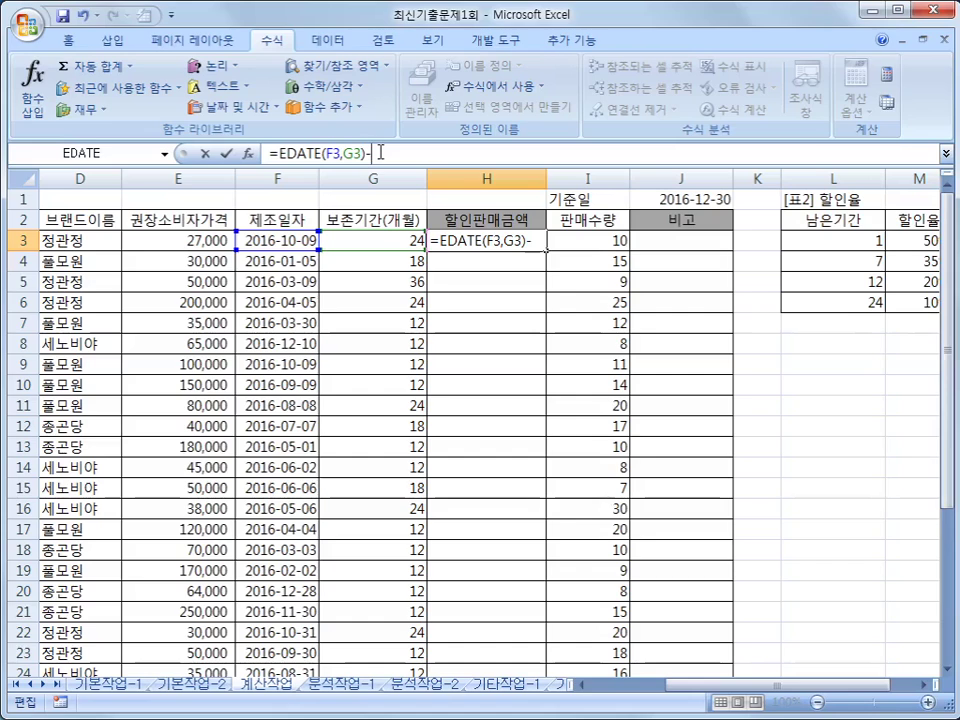
left_click(668, 201)
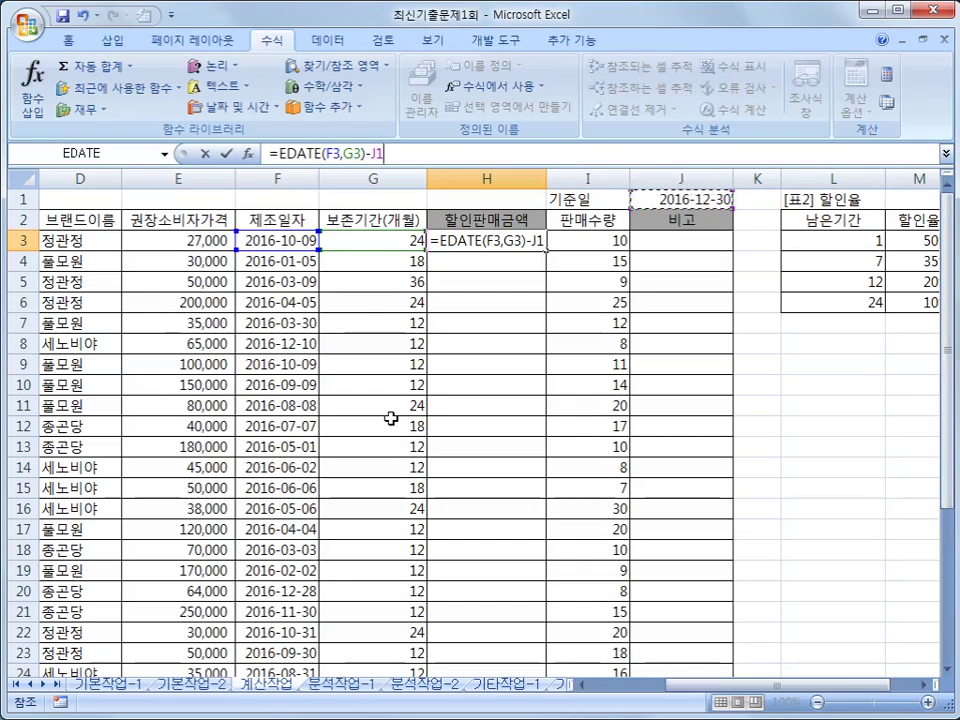
key("F4")
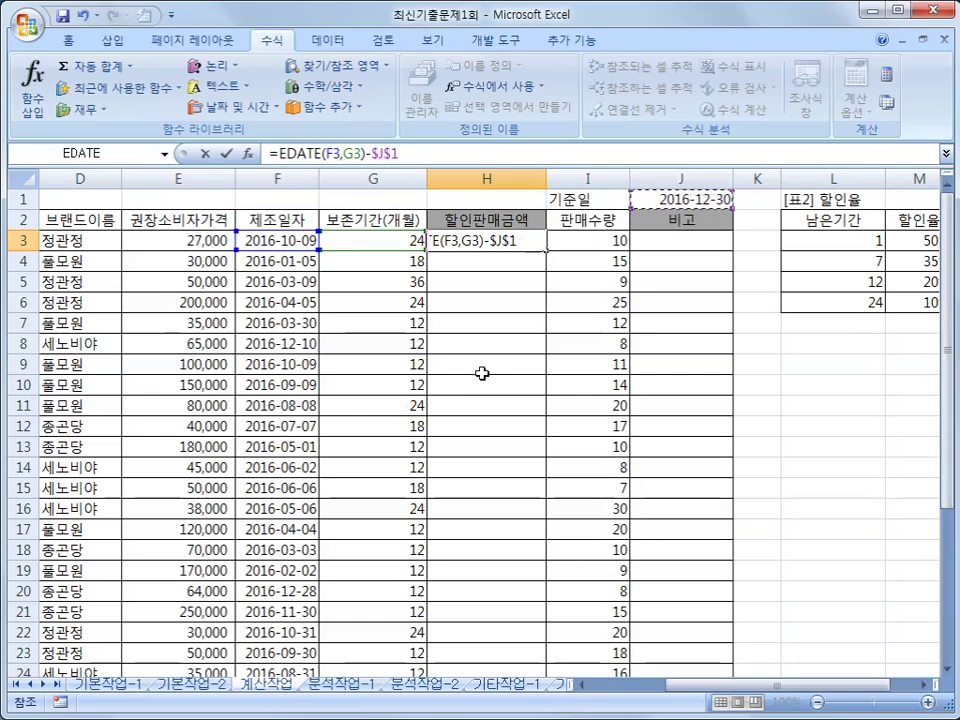
key("Return")
key("Up")
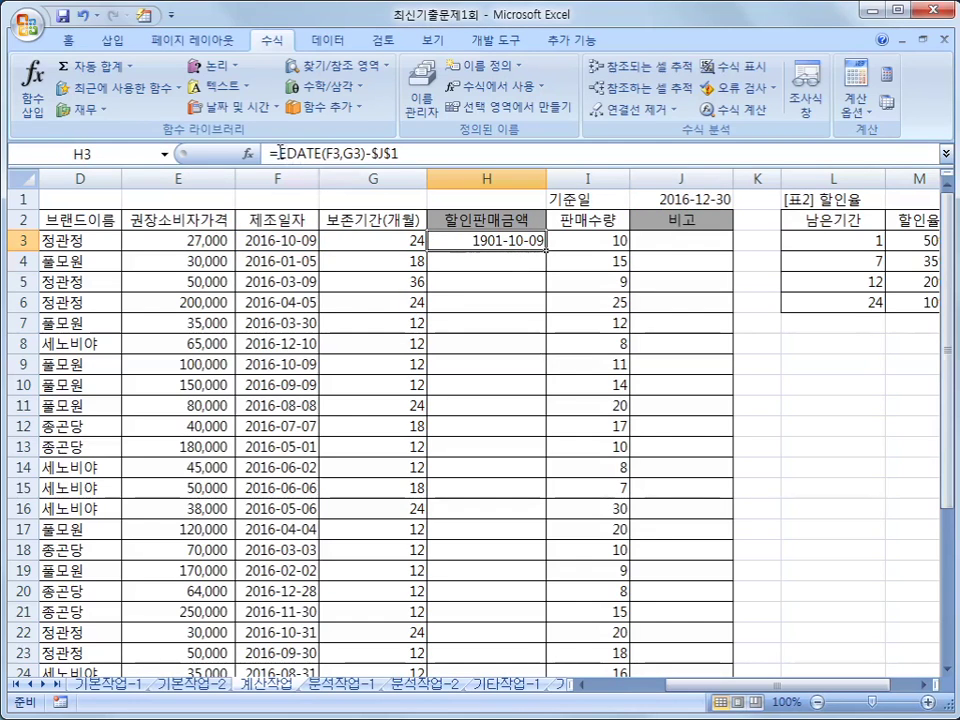
left_click(281, 152)
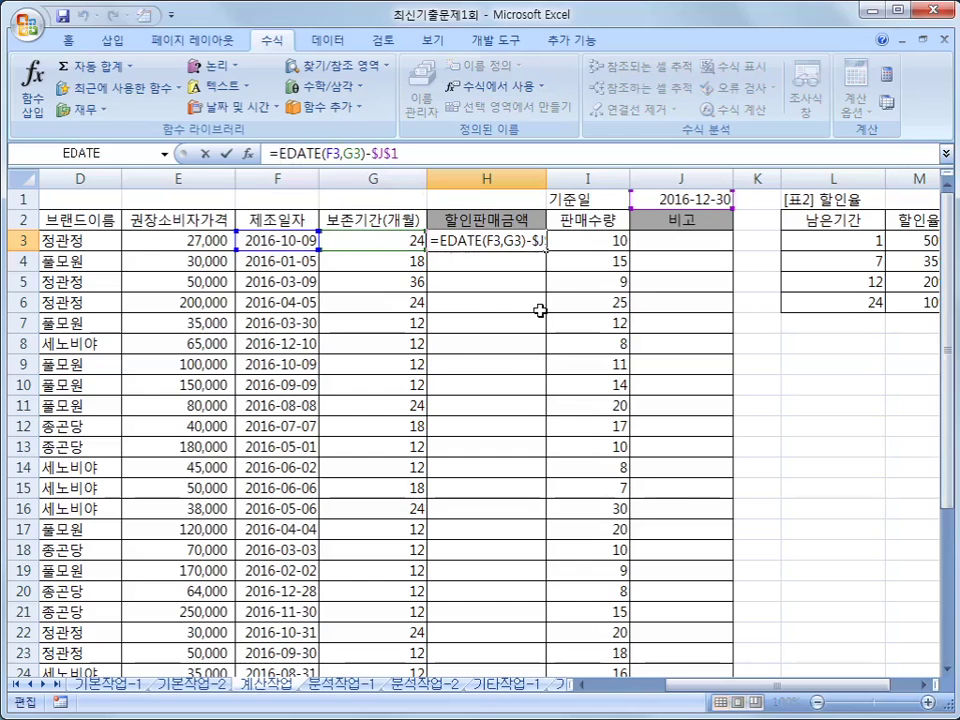
key("ctrl+Return")
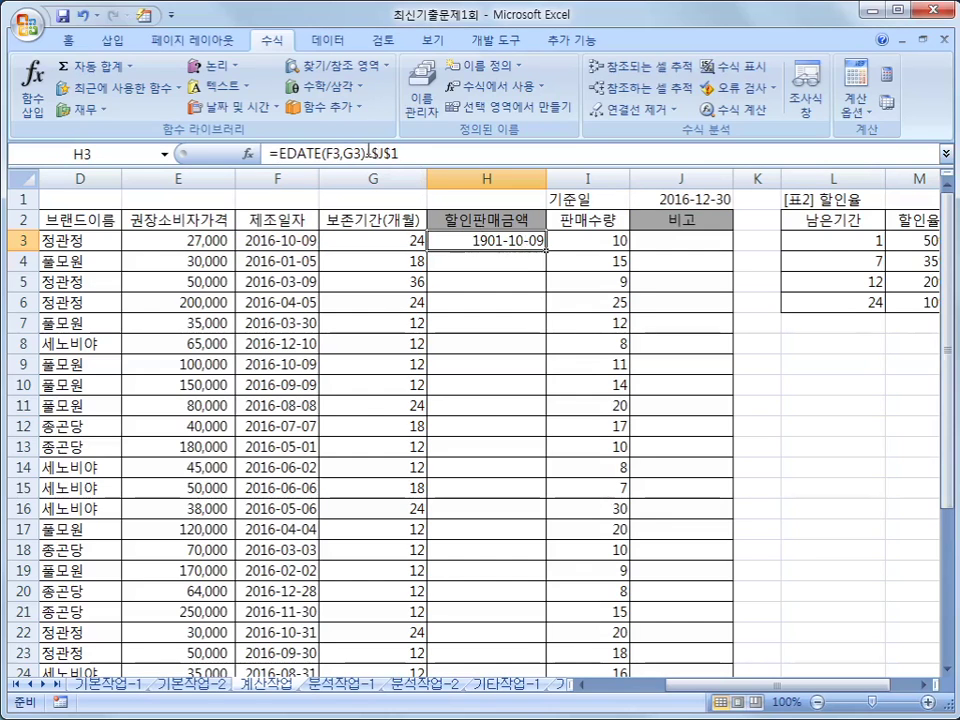
left_click_drag(368, 152, 408, 152)
key("Delete")
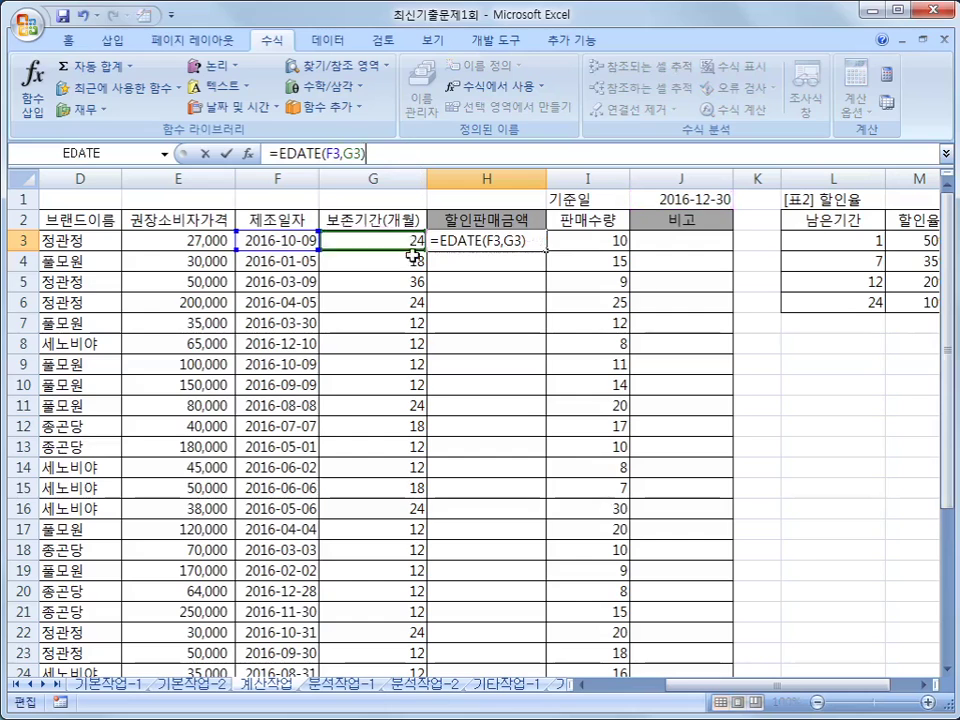
key("Return")
left_click(487, 240)
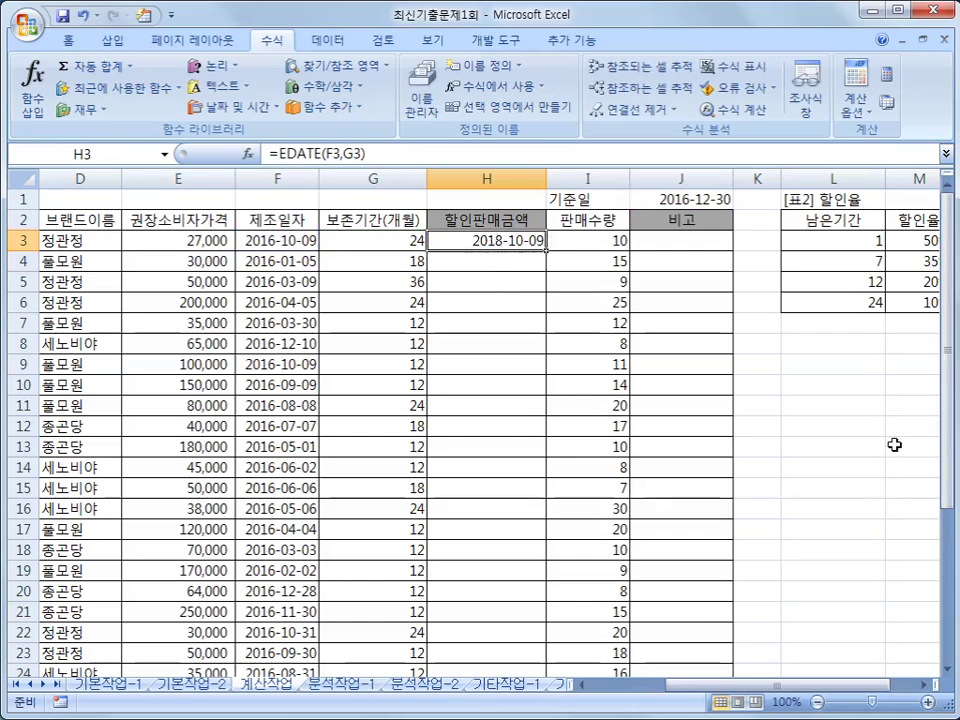
left_click(827, 388)
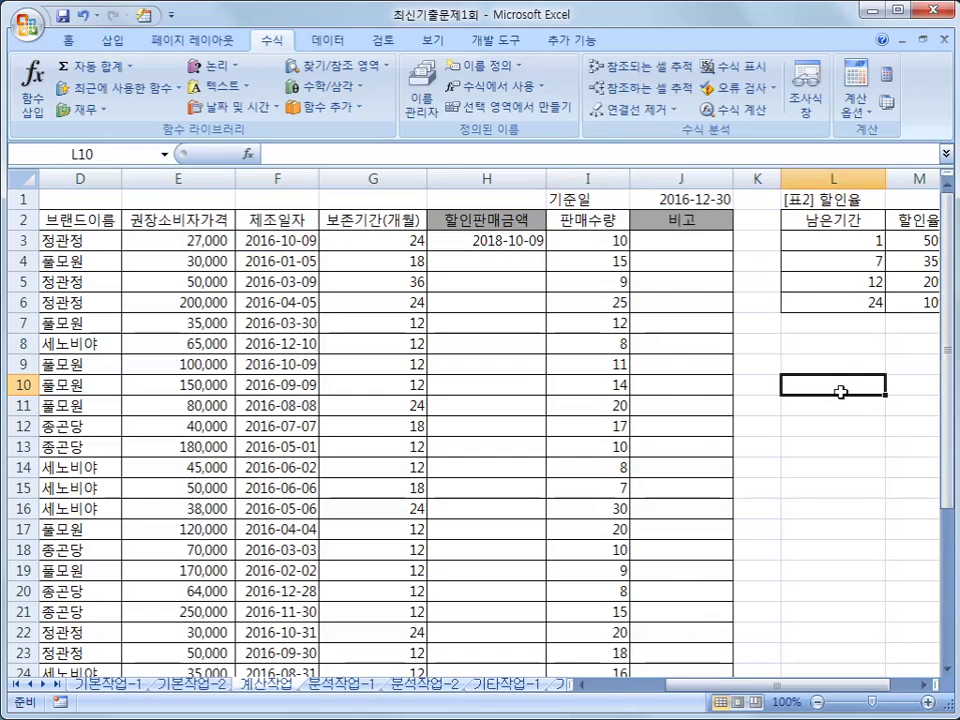
- Open Insert Function for L10, list the 모두 category, and select QUOTIENT
left_click(249, 154)
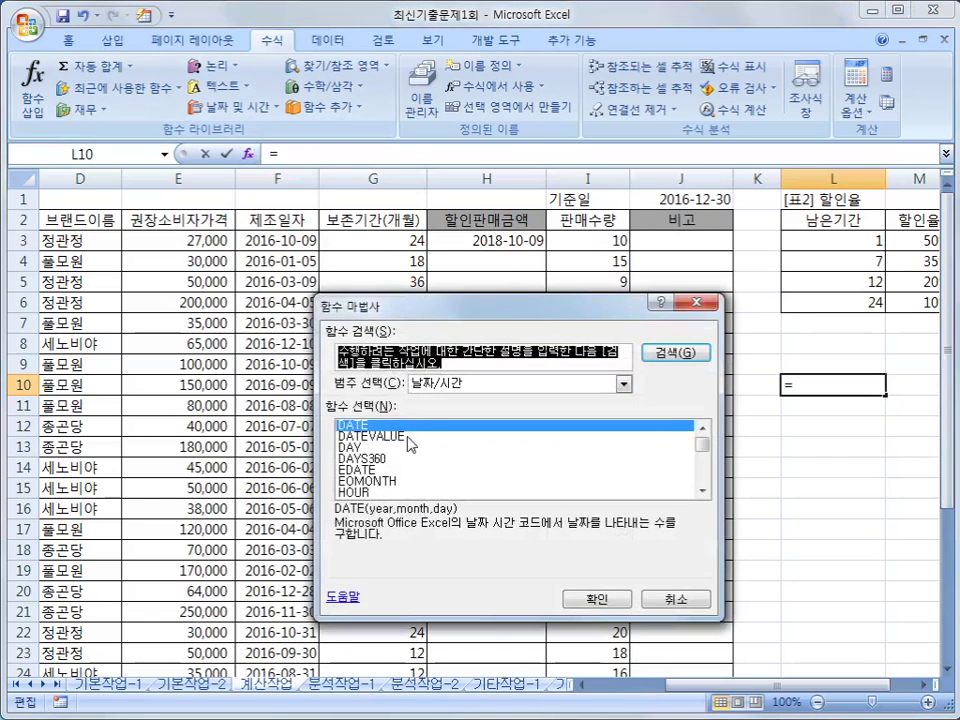
left_click(455, 384)
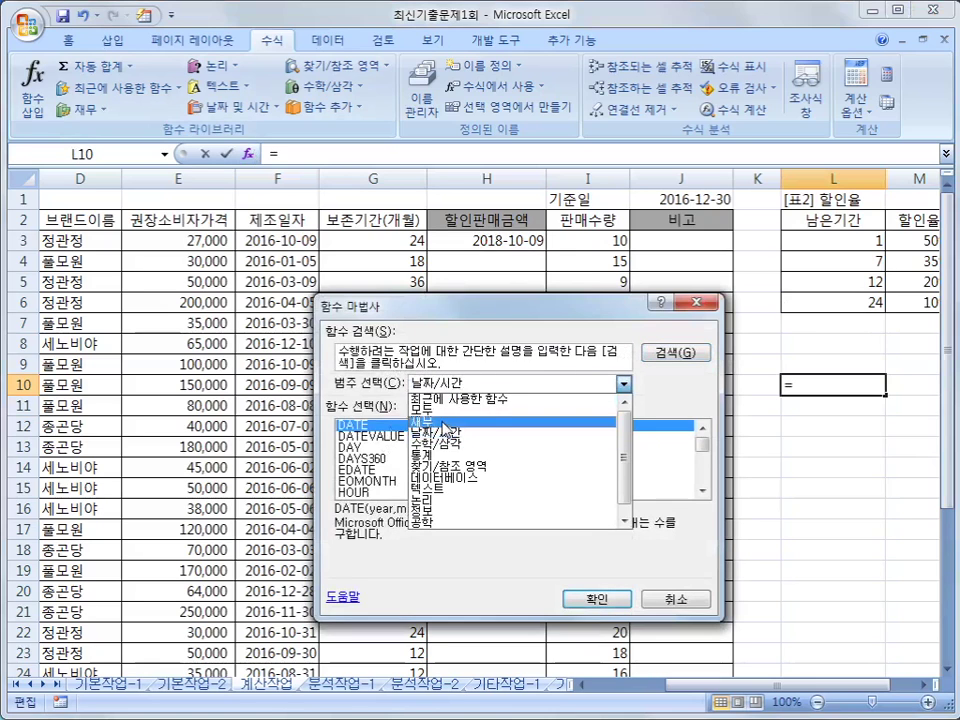
left_click(458, 405)
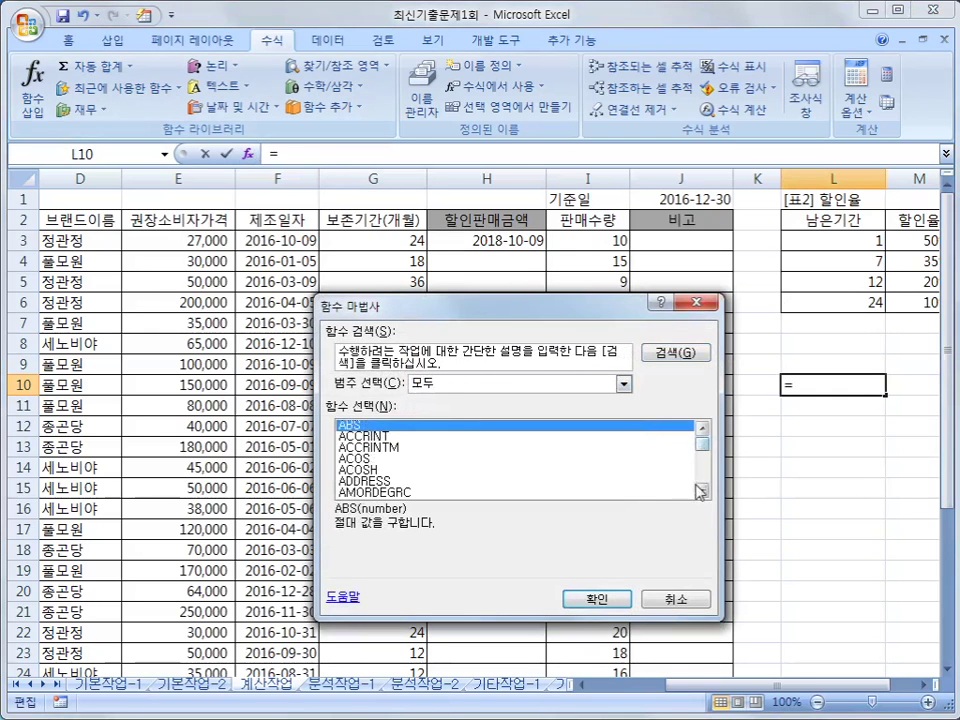
left_click_drag(703, 450, 704, 468)
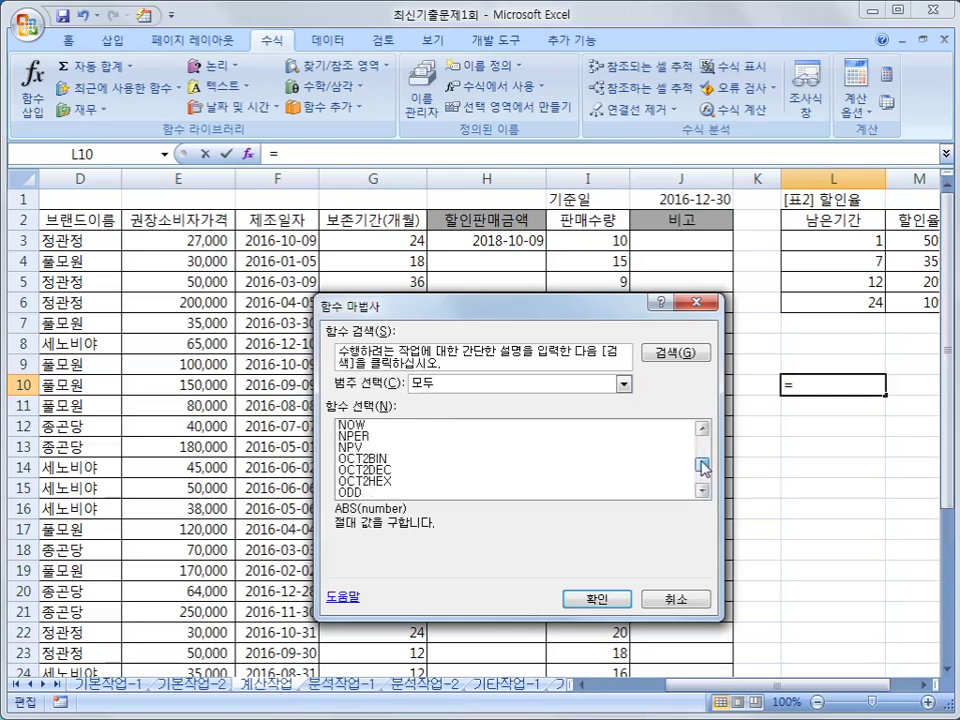
left_click(703, 490)
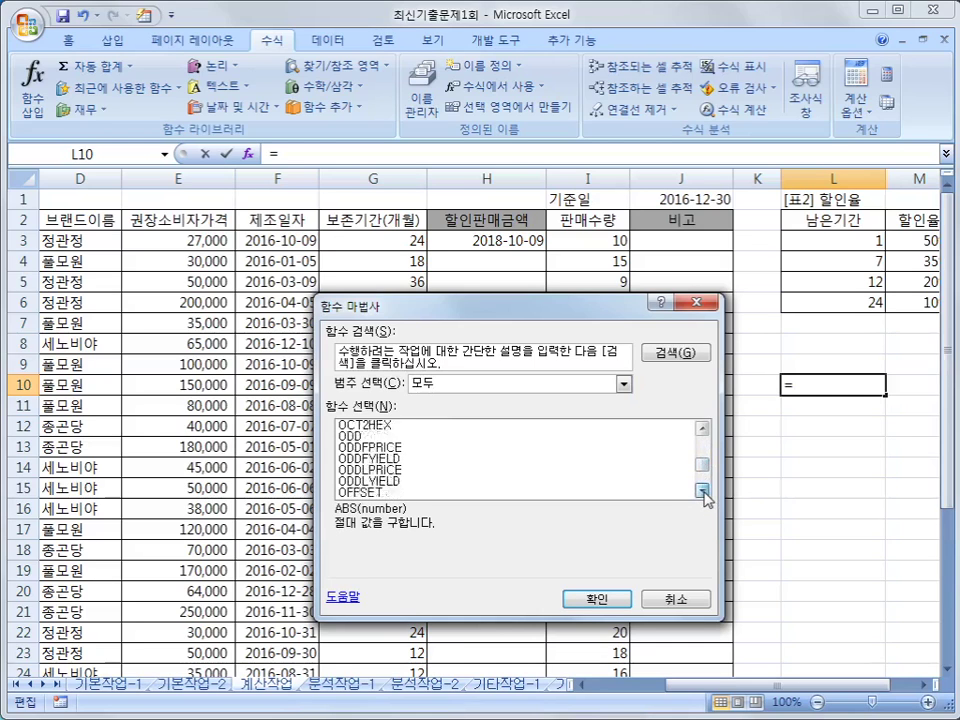
left_click_drag(703, 490, 703, 490)
left_click(425, 461)
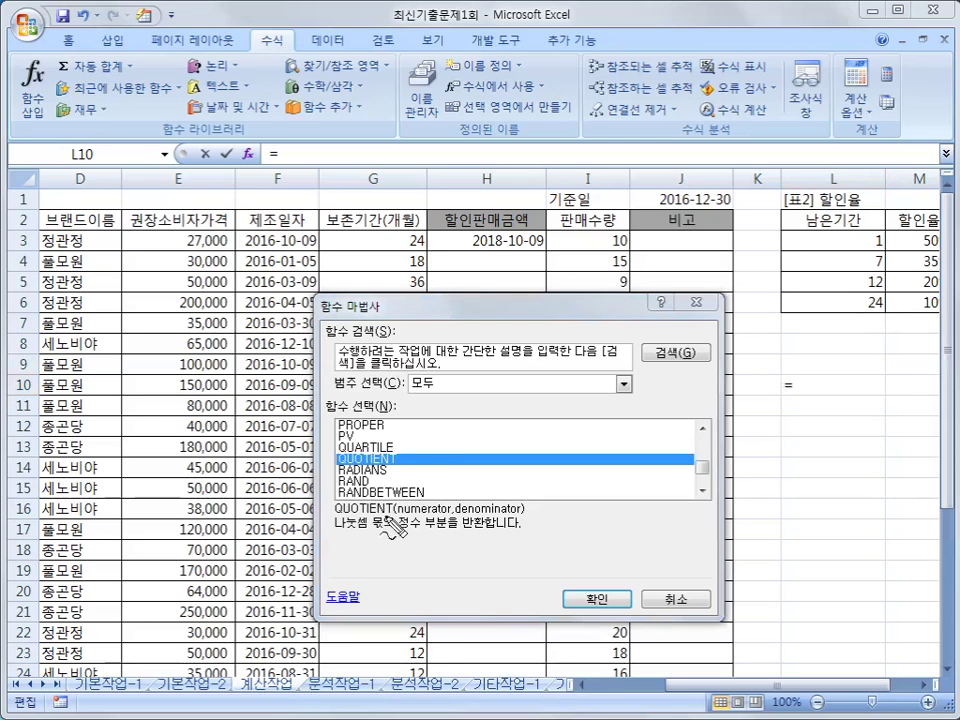
- Confirm QUOTIENT to bring up its Numerator and Denominator arguments dialog
mouse_move(395, 465)
left_mouse_down()
mouse_move(378, 437)
mouse_move(397, 465)
left_mouse_up()
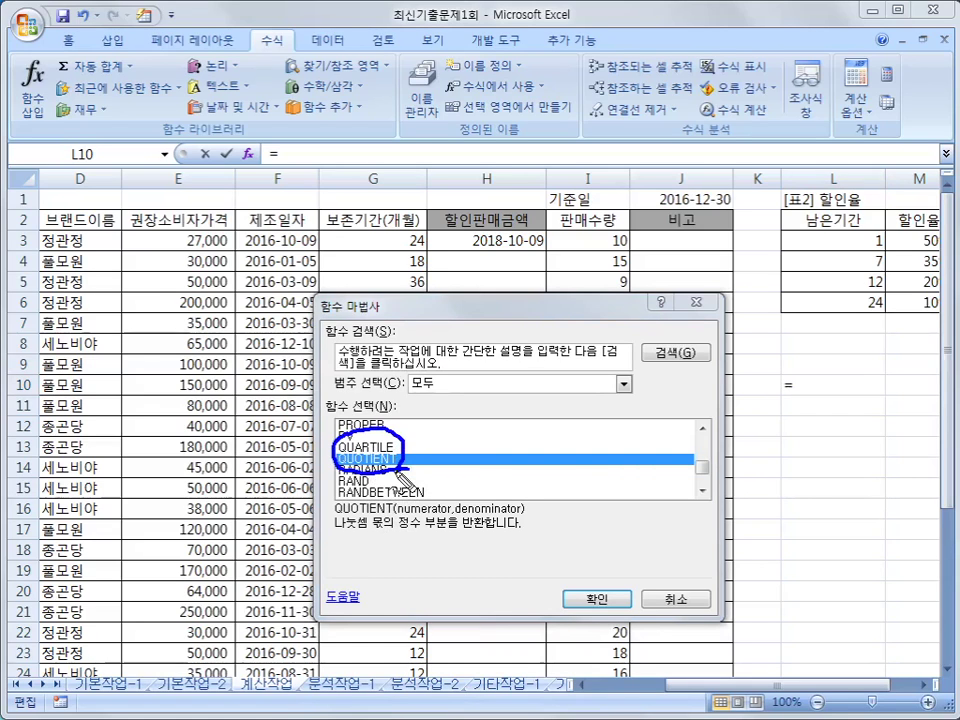
left_click_drag(404, 533, 415, 530)
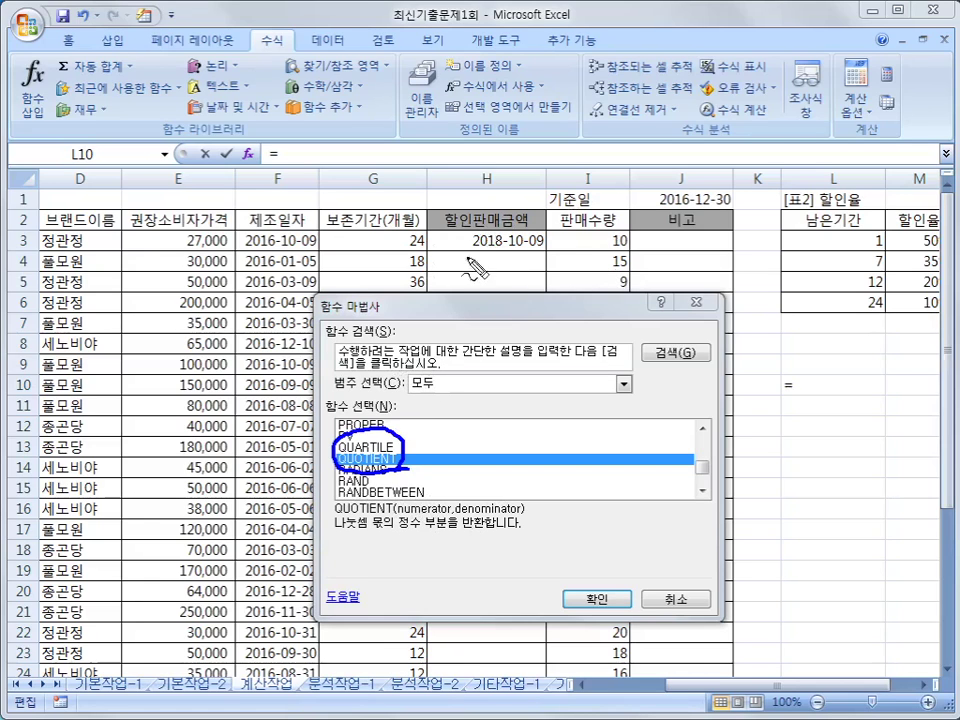
left_click_drag(561, 232, 690, 203)
mouse_move(755, 199)
left_mouse_down()
mouse_move(720, 258)
mouse_move(756, 254)
mouse_move(742, 266)
mouse_move(770, 246)
left_mouse_up()
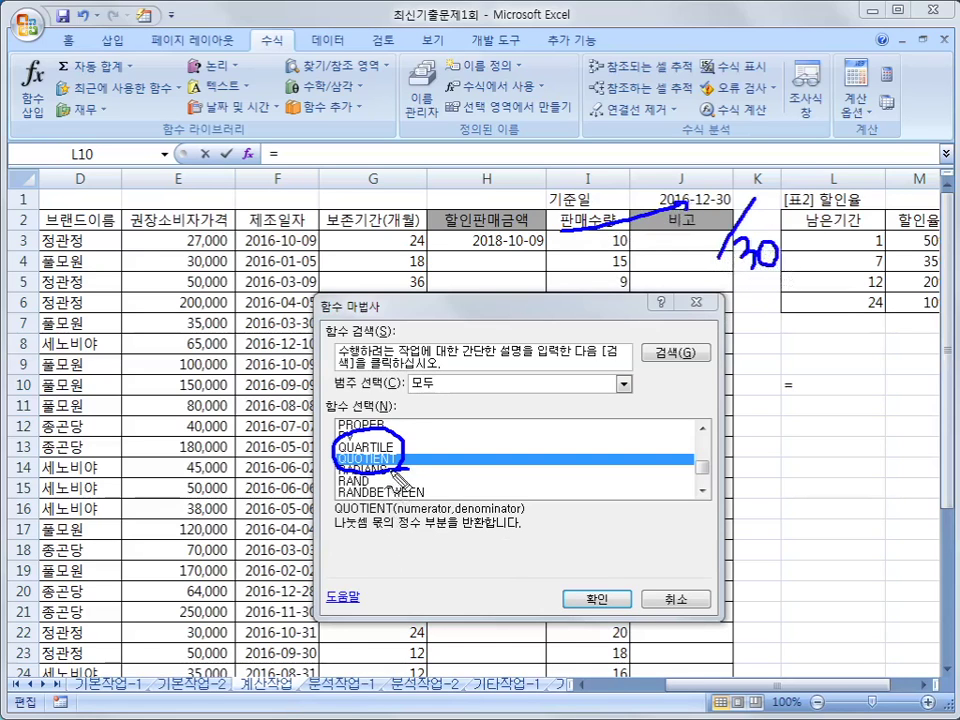
left_click_drag(410, 436, 405, 487)
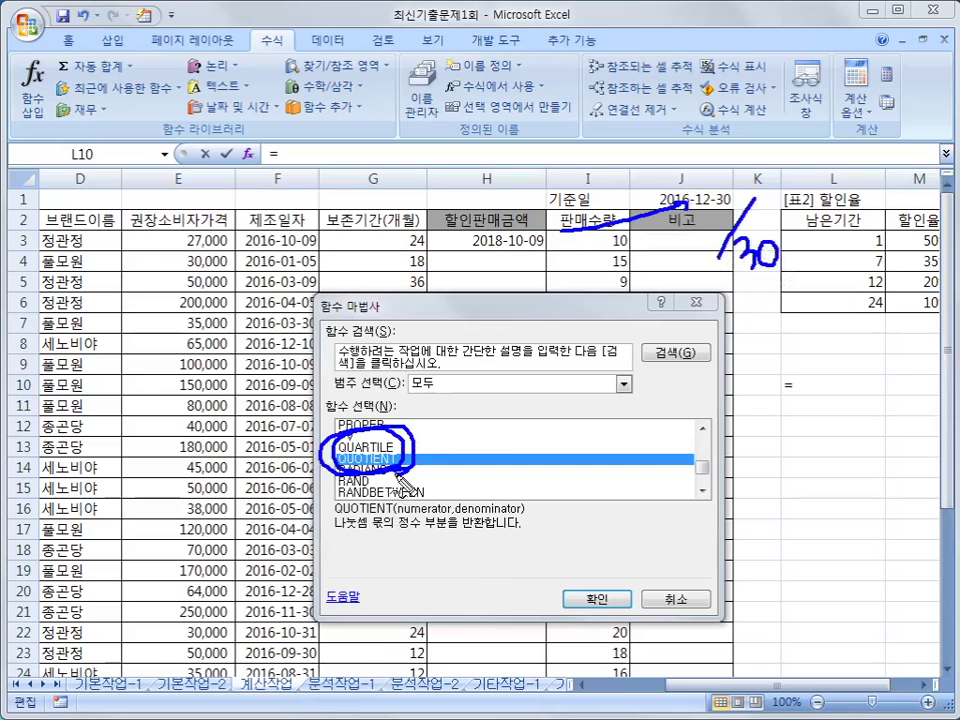
mouse_move(354, 466)
left_mouse_down()
mouse_move(305, 503)
mouse_move(345, 530)
mouse_move(316, 524)
left_mouse_up()
mouse_move(745, 198)
left_mouse_down()
mouse_move(712, 245)
mouse_move(735, 298)
mouse_move(805, 278)
left_mouse_up()
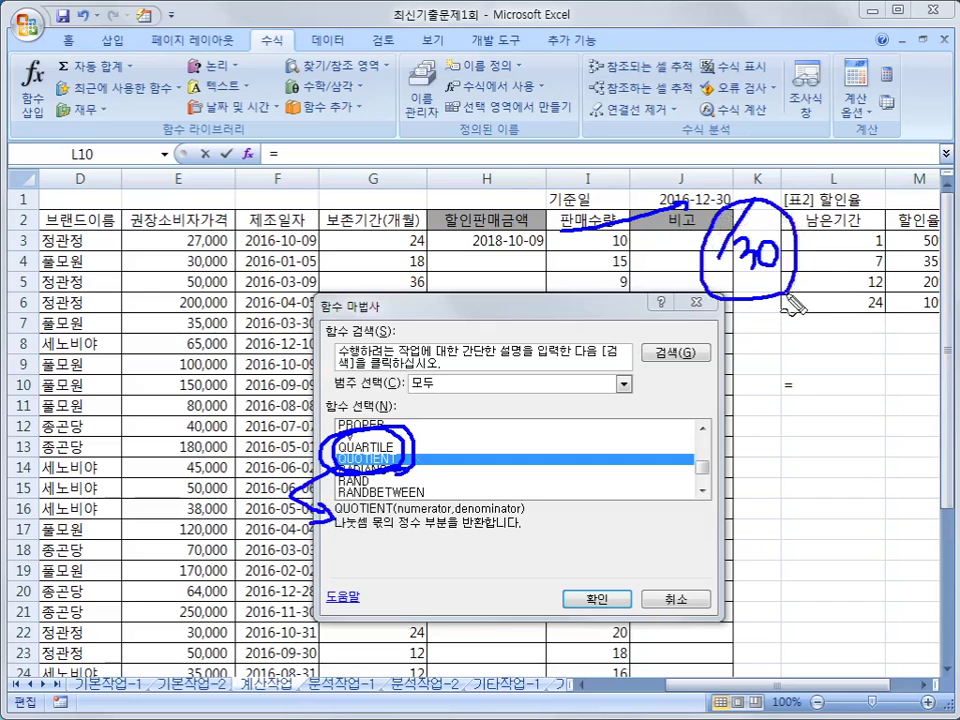
mouse_move(545, 259)
left_mouse_down()
mouse_move(460, 263)
mouse_move(553, 237)
mouse_move(547, 270)
left_mouse_up()
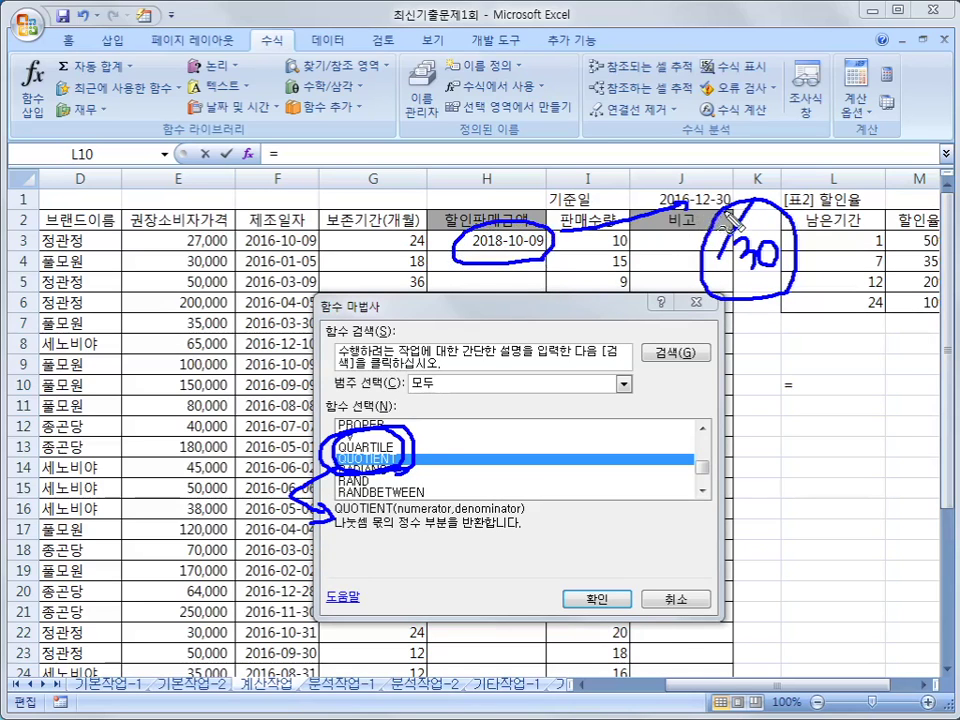
left_click_drag(620, 222, 727, 192)
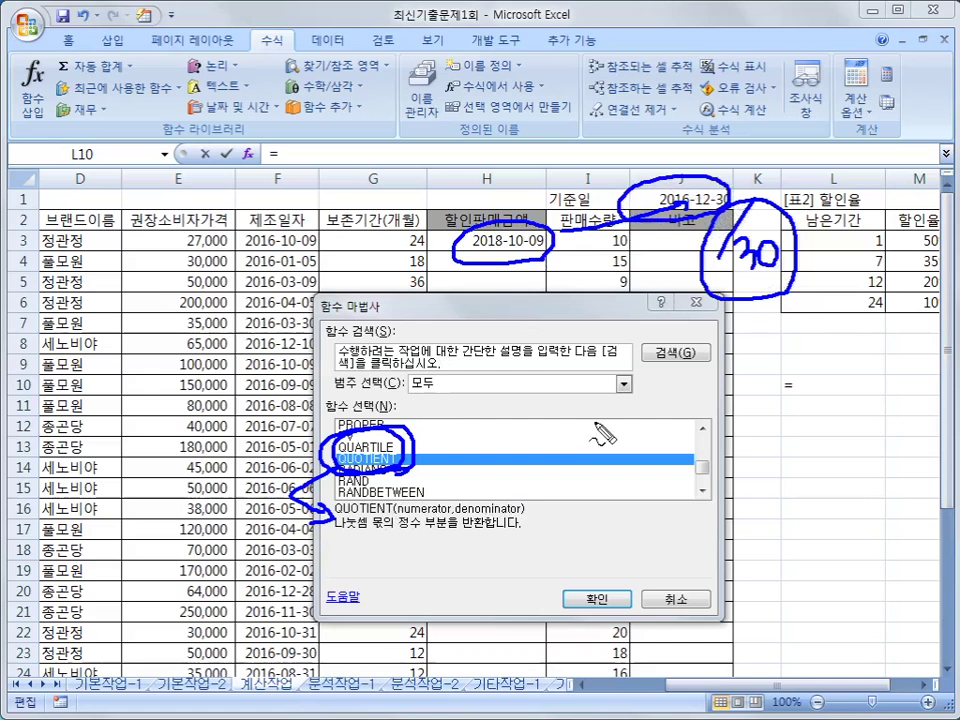
key("Escape")
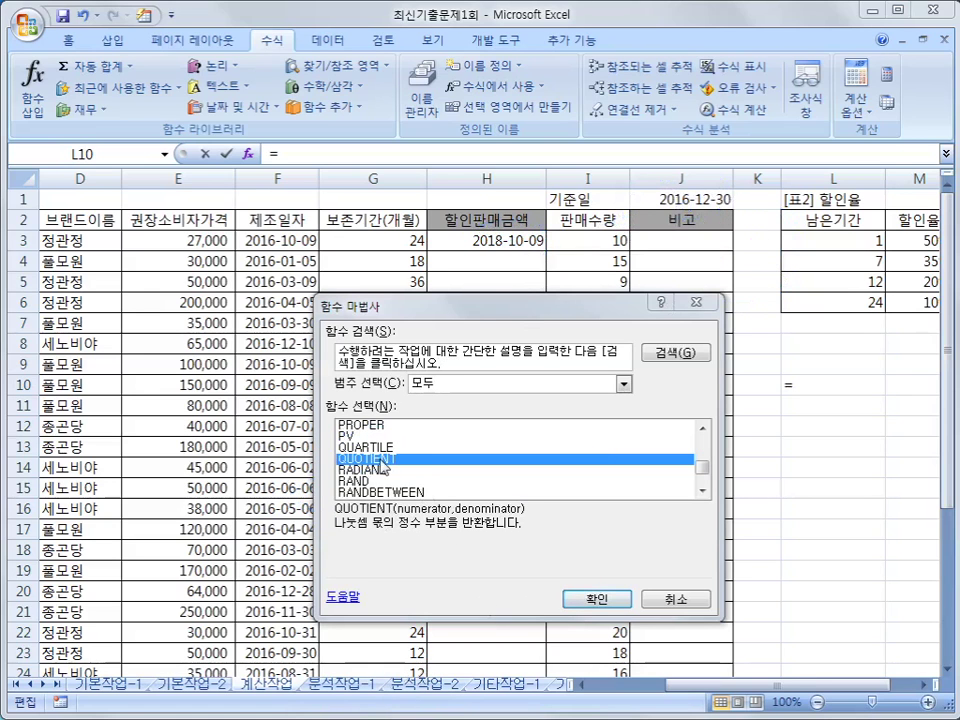
left_click(588, 604)
left_click_drag(311, 364, 546, 400)
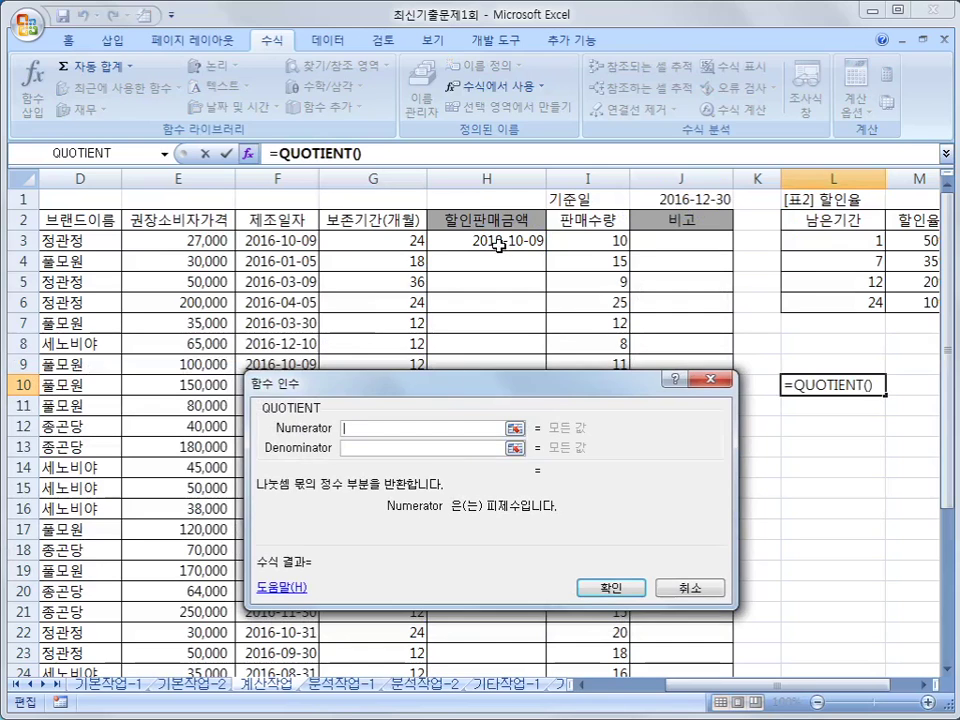
- Enter the trial =QUOTIENT(H3-J1,30) in L10, which returns 21
left_click(498, 245)
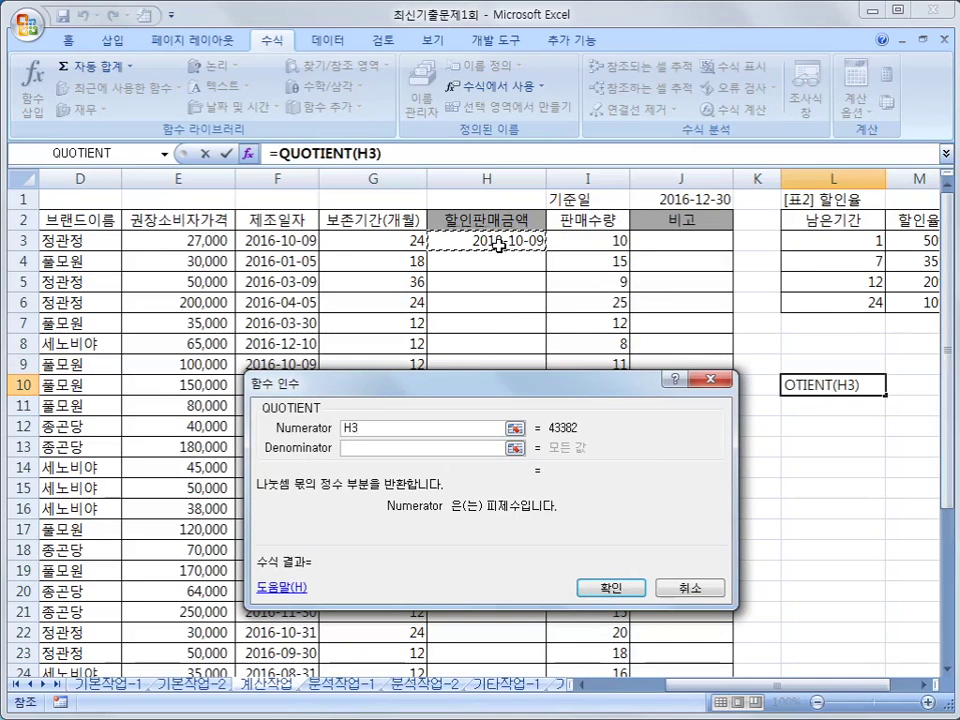
type("-")
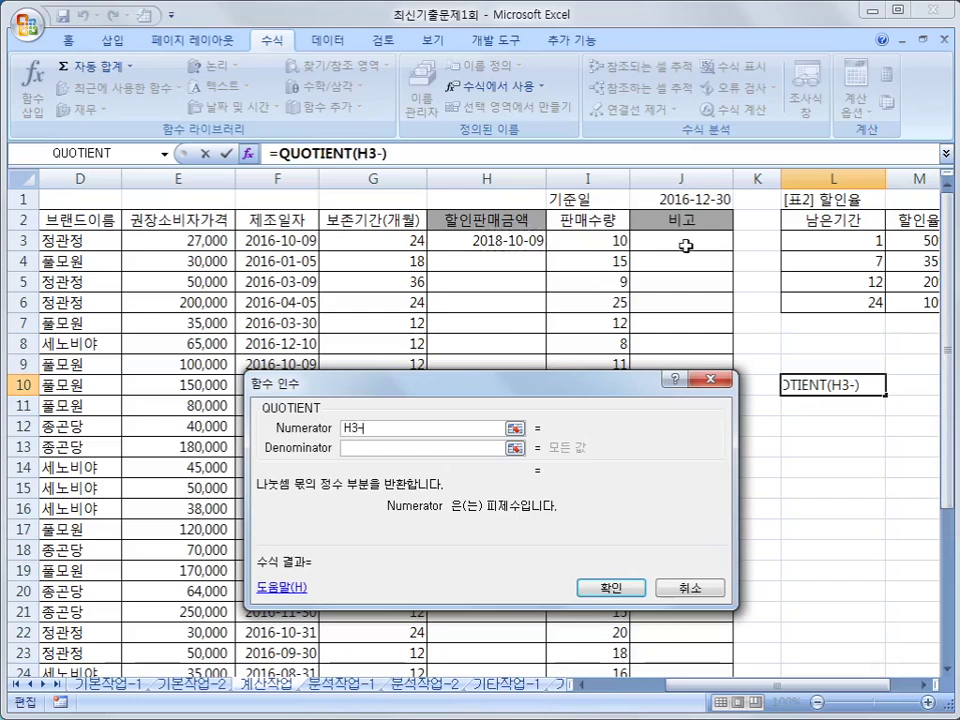
left_click(683, 199)
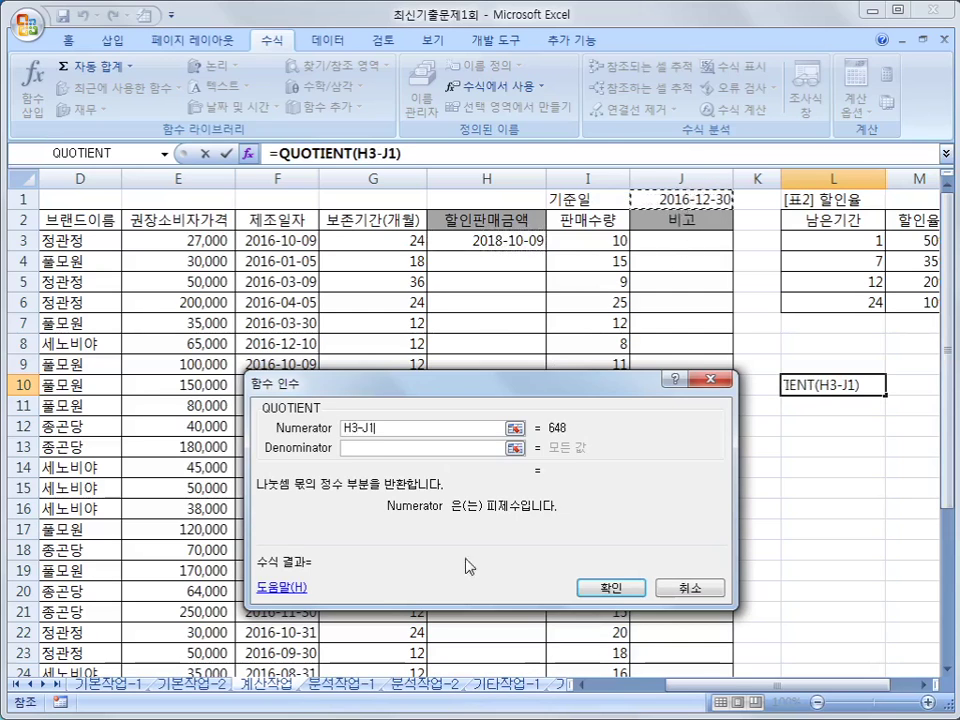
left_click(376, 448)
type("30")
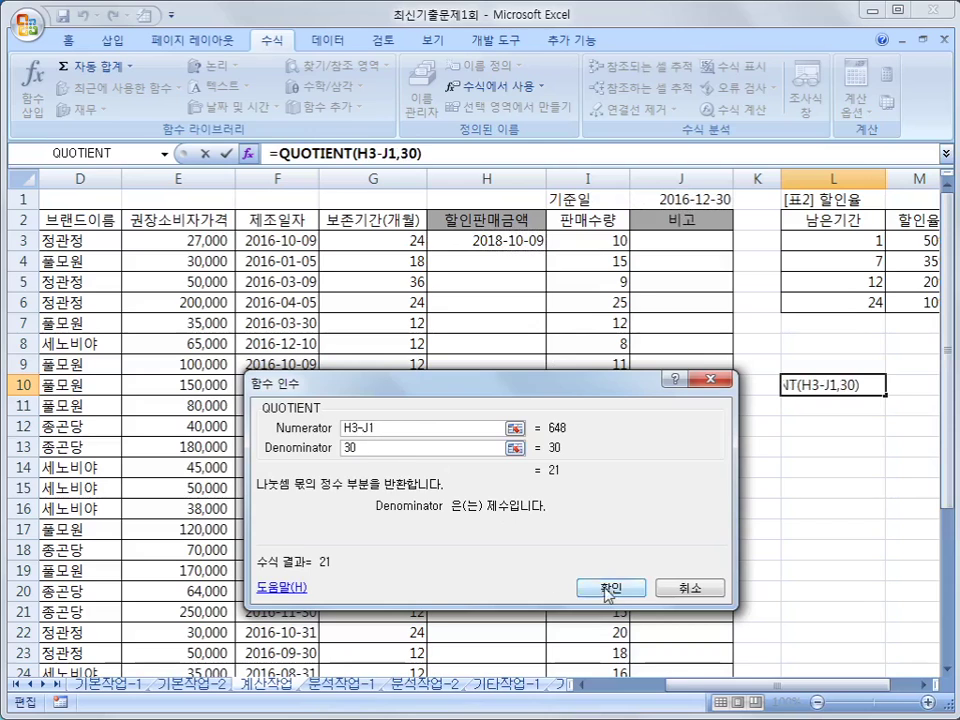
left_click(611, 587)
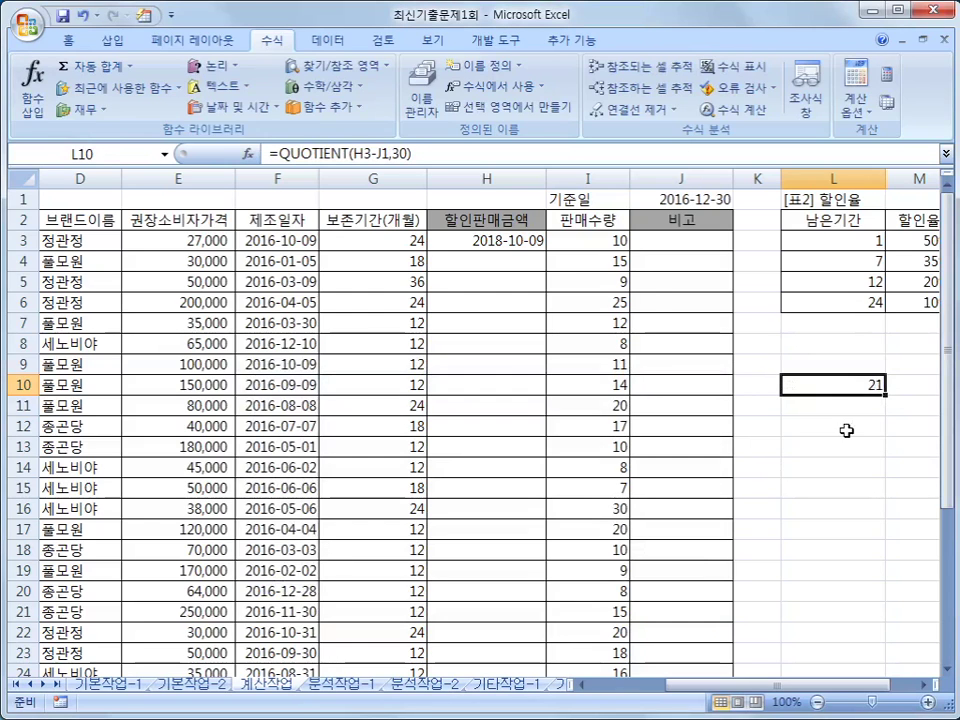
- Compare L10 with H3's formula and reselect H3 to rework it
left_click(521, 245)
left_click(790, 383)
left_click(530, 243)
left_click(814, 383)
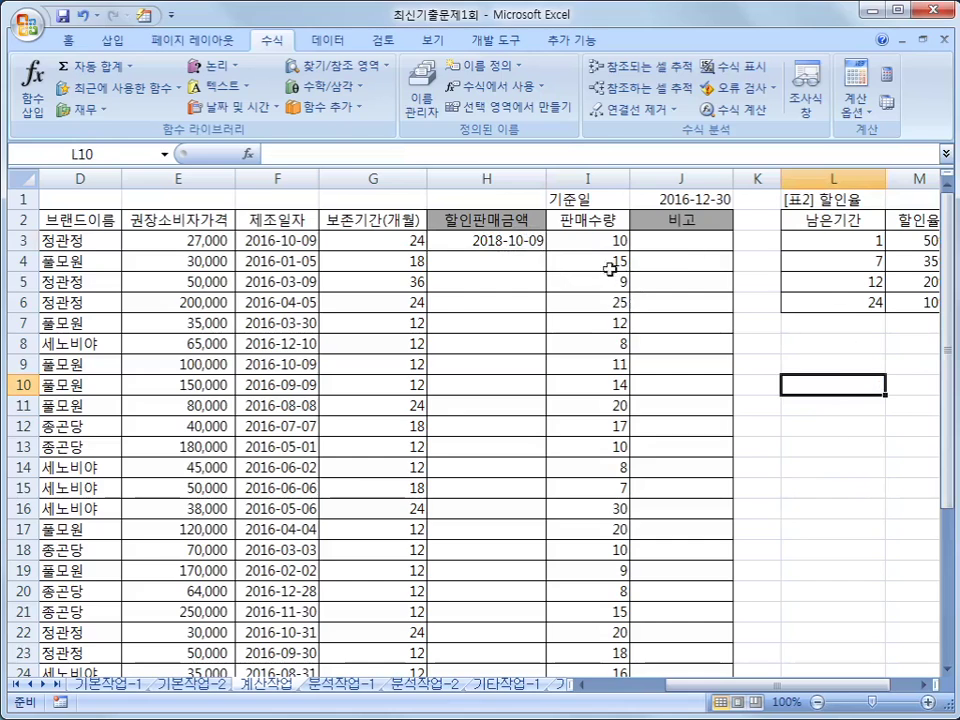
left_click(514, 245)
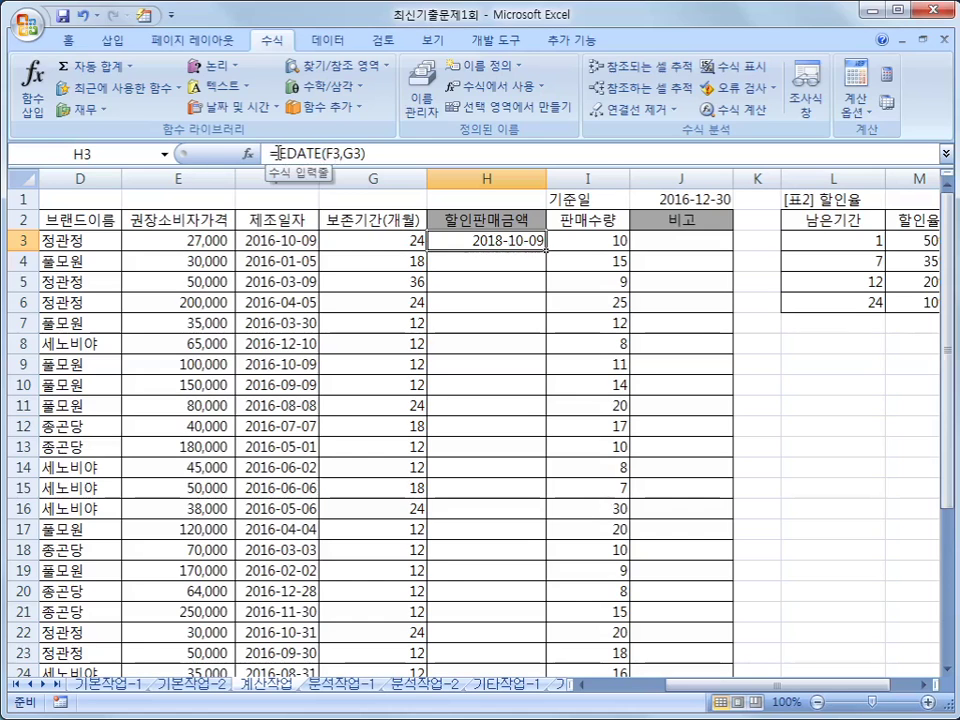
- Cut EDATE(F3,G3) from H3's formula and insert QUOTIENT in its place
left_click_drag(276, 153, 393, 153)
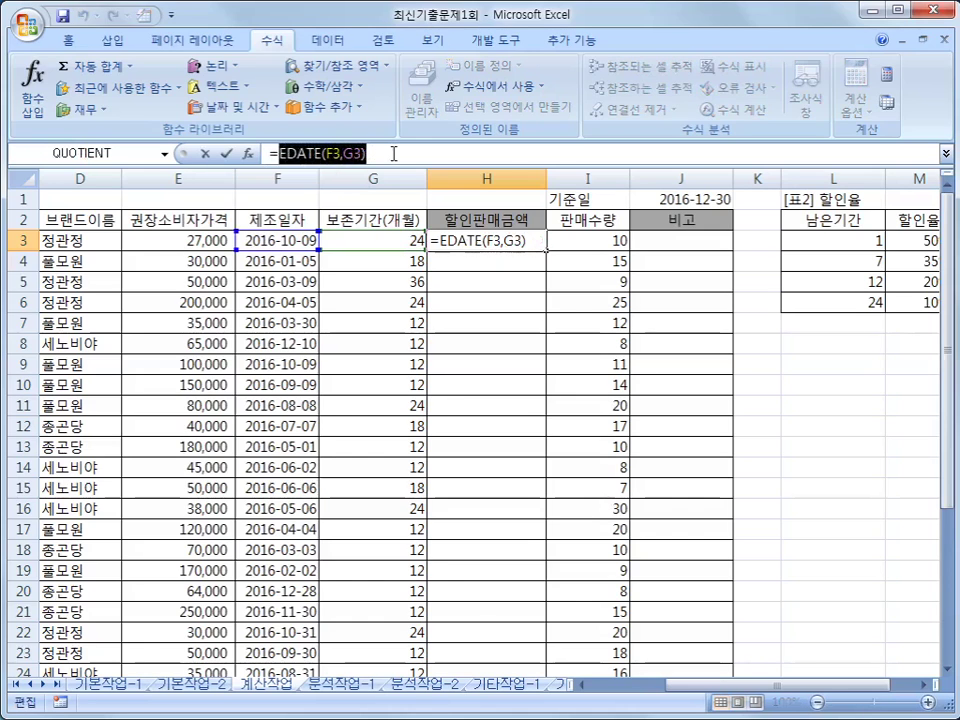
right_click(379, 155)
left_click(390, 166)
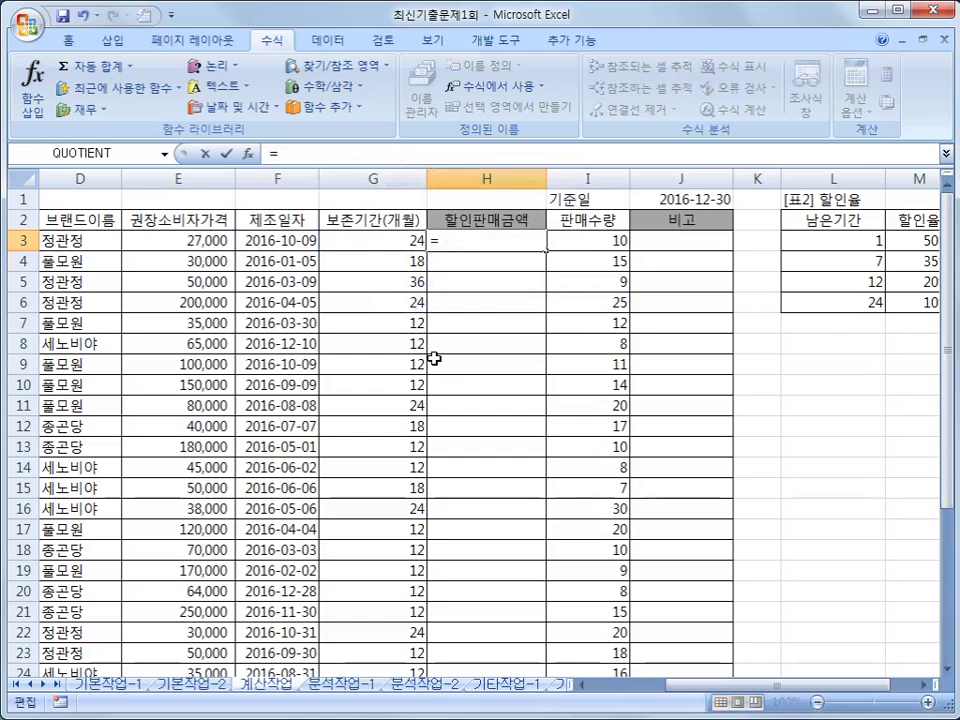
left_click(247, 153)
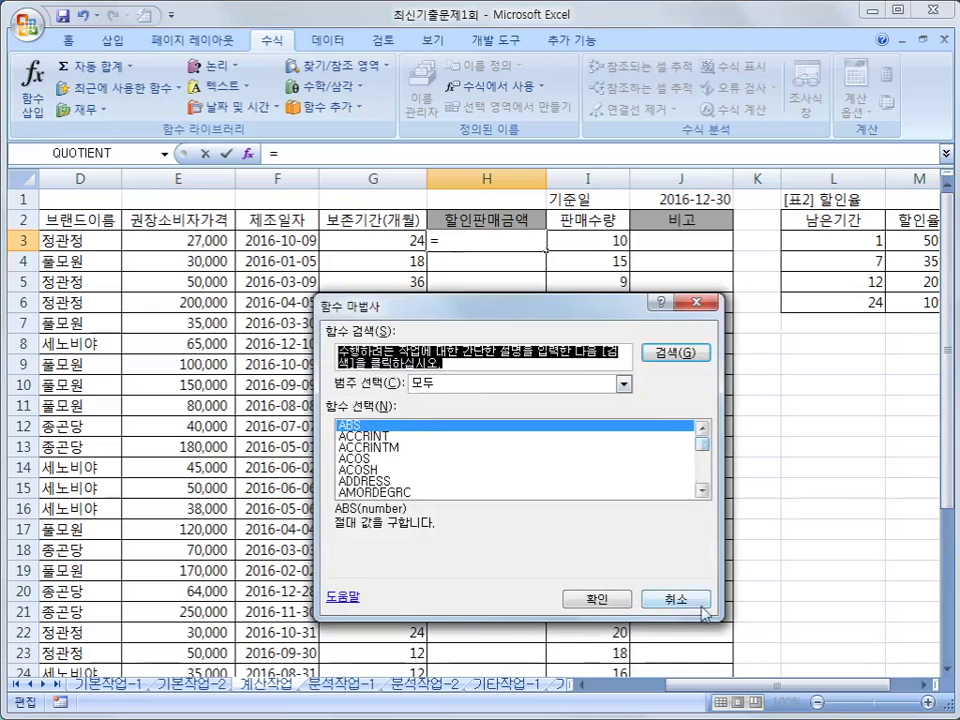
left_click_drag(703, 442, 704, 474)
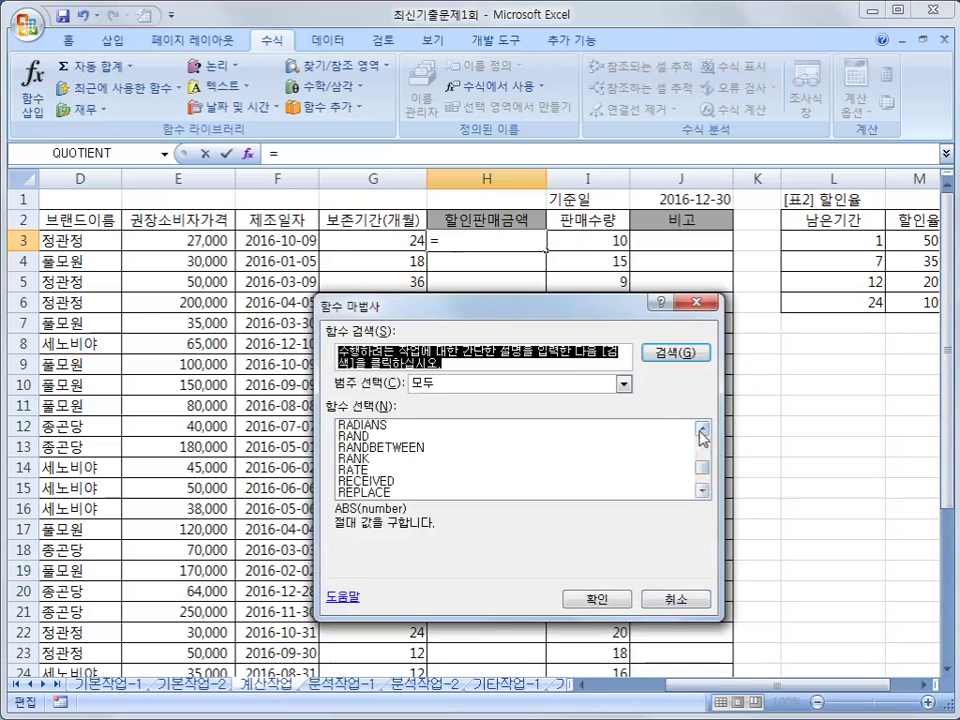
left_click(703, 428)
left_click(703, 428)
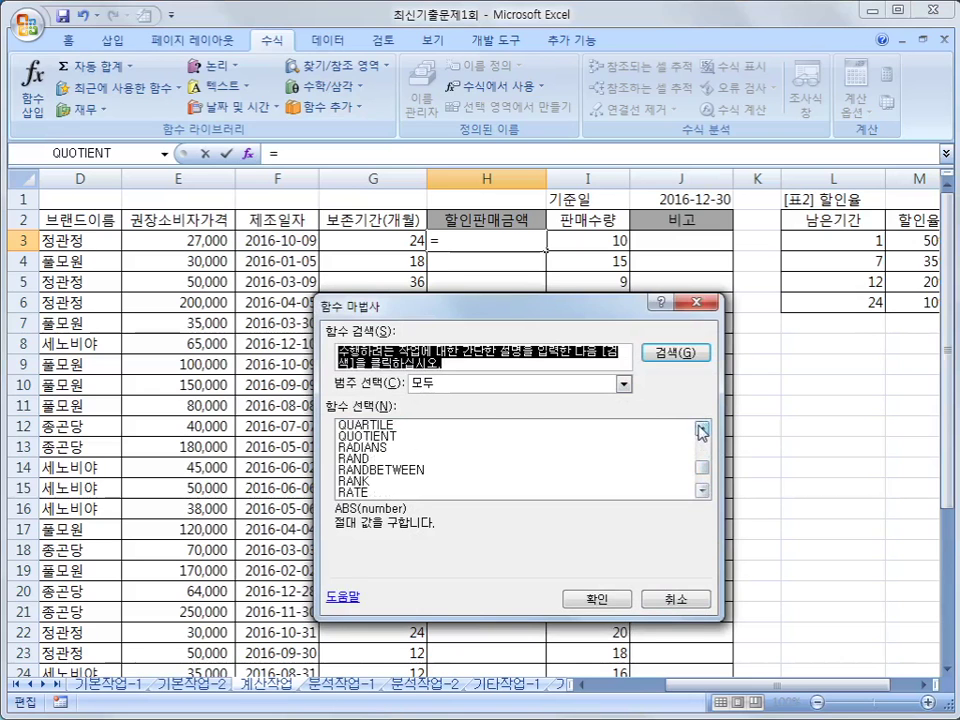
left_click(397, 438)
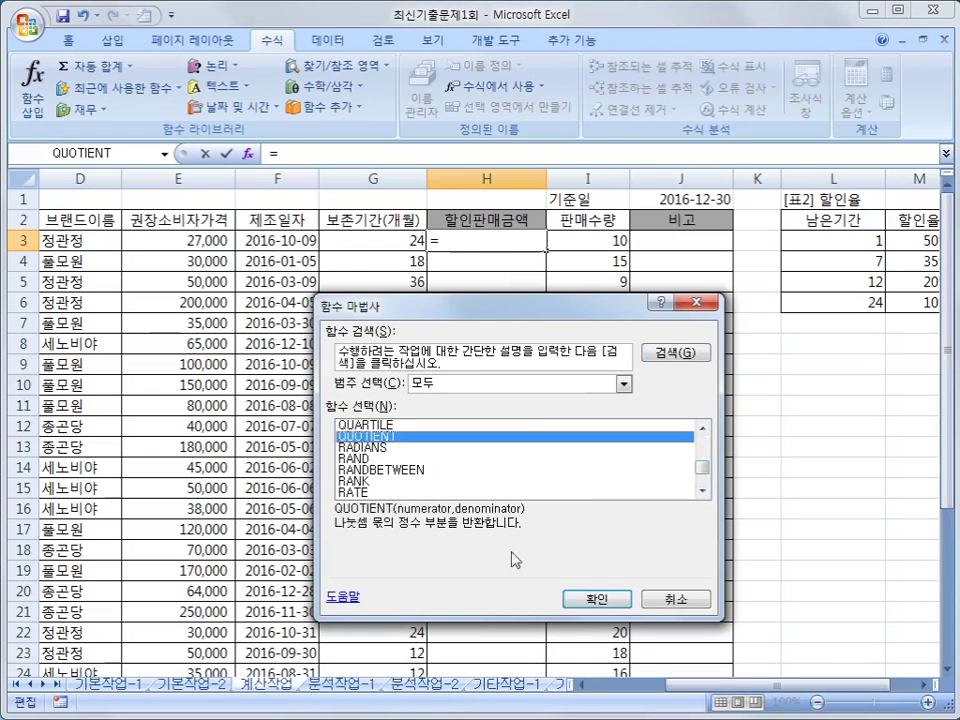
left_click(600, 599)
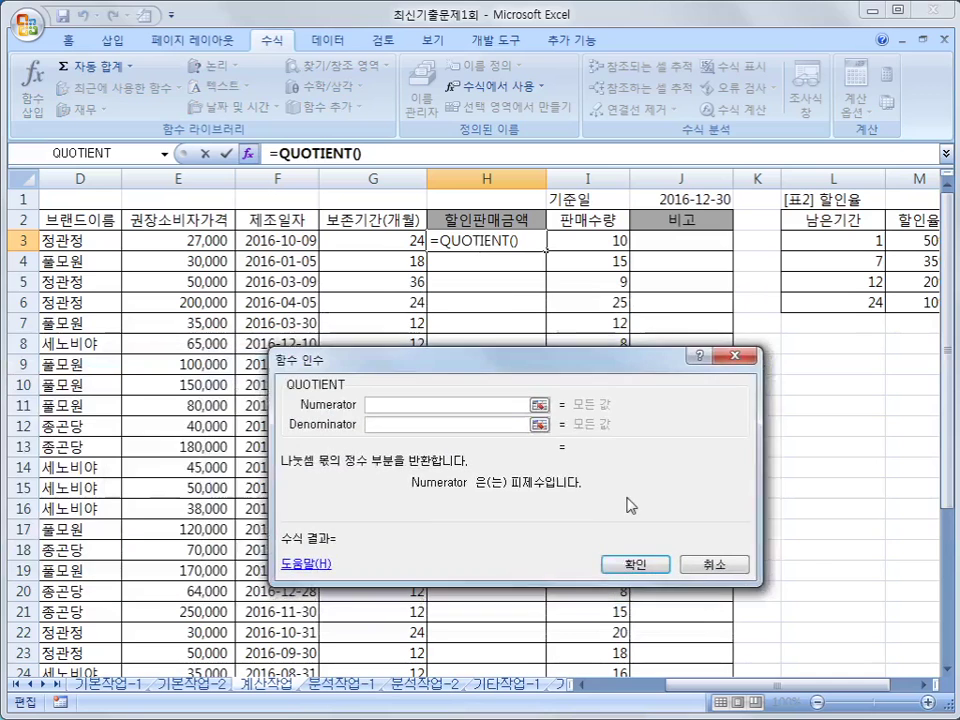
- Set the QUOTIENT numerator to EDATE(F3,G3)-$J$1 and the denominator to 30
right_click(384, 404)
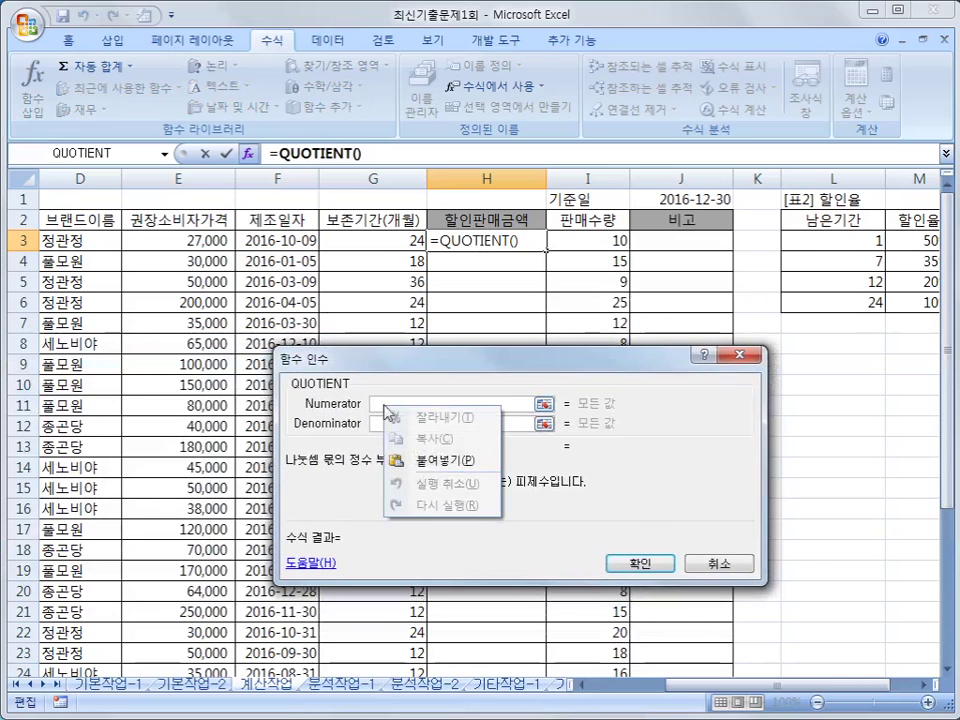
left_click(442, 457)
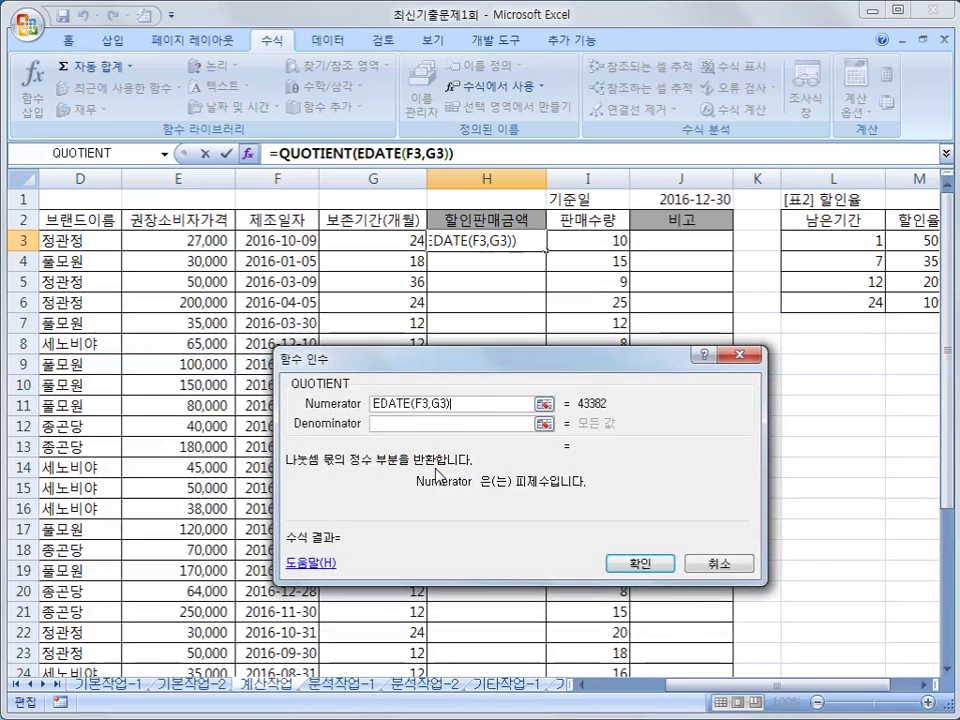
type("-")
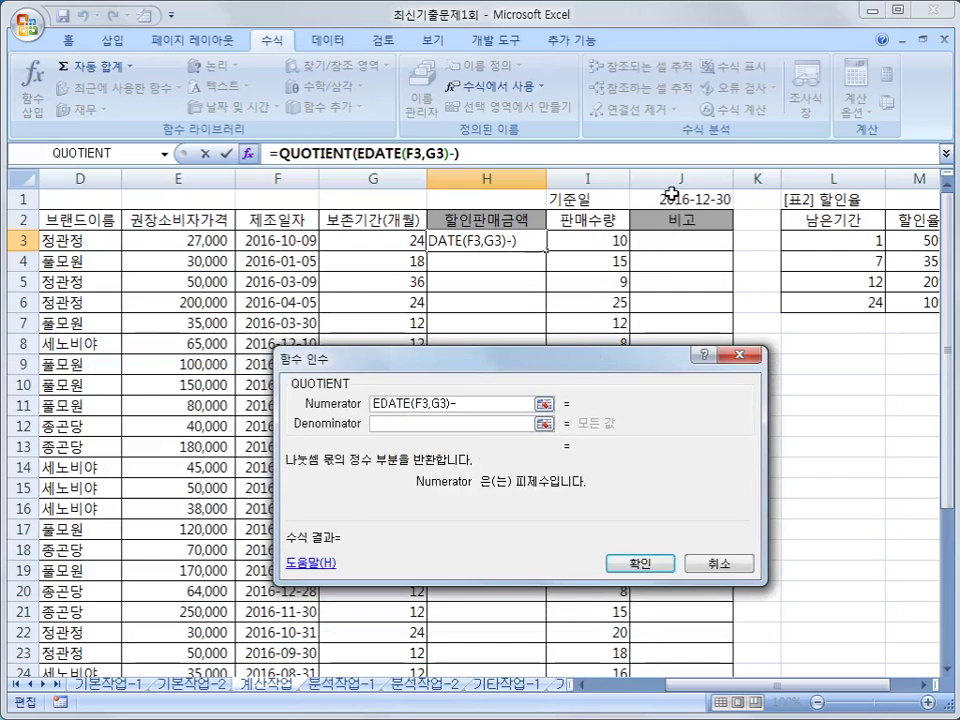
left_click(680, 199)
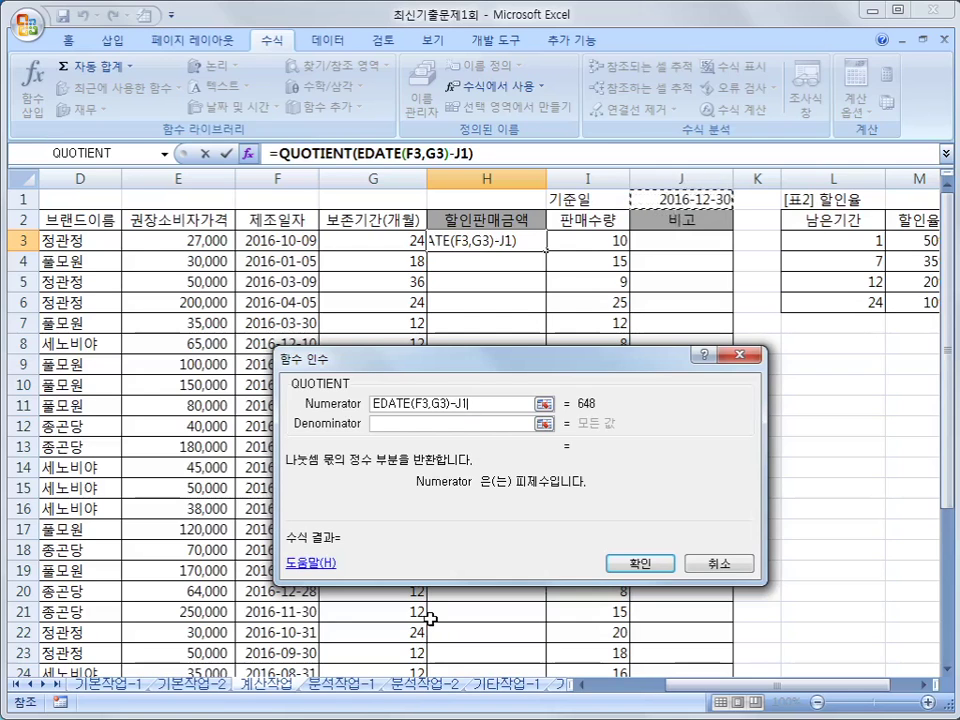
key("F4")
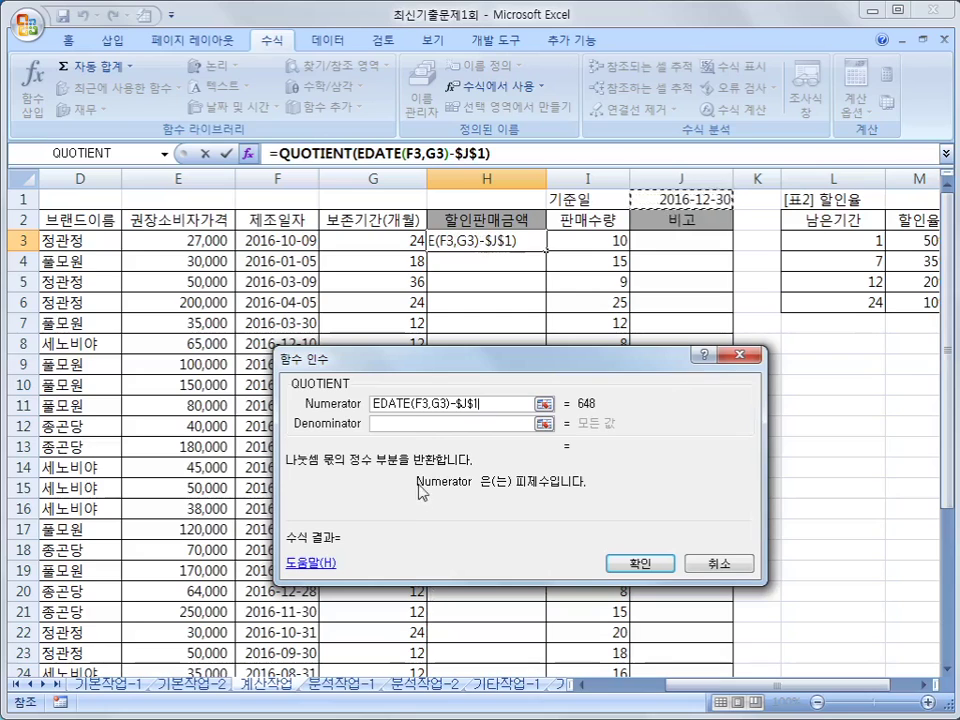
left_click(413, 424)
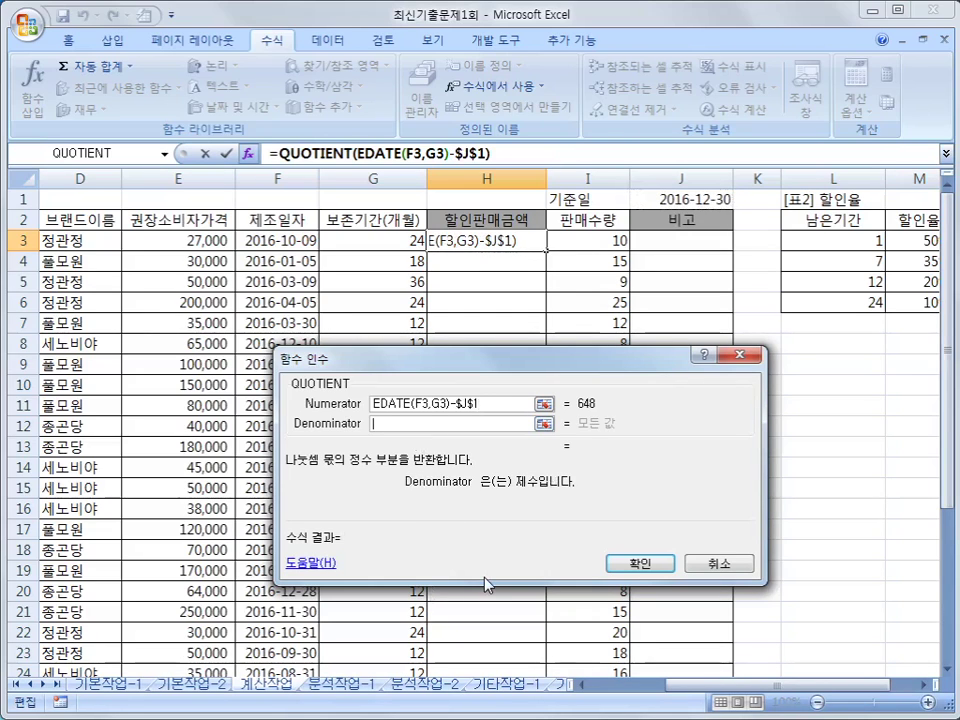
type("30")
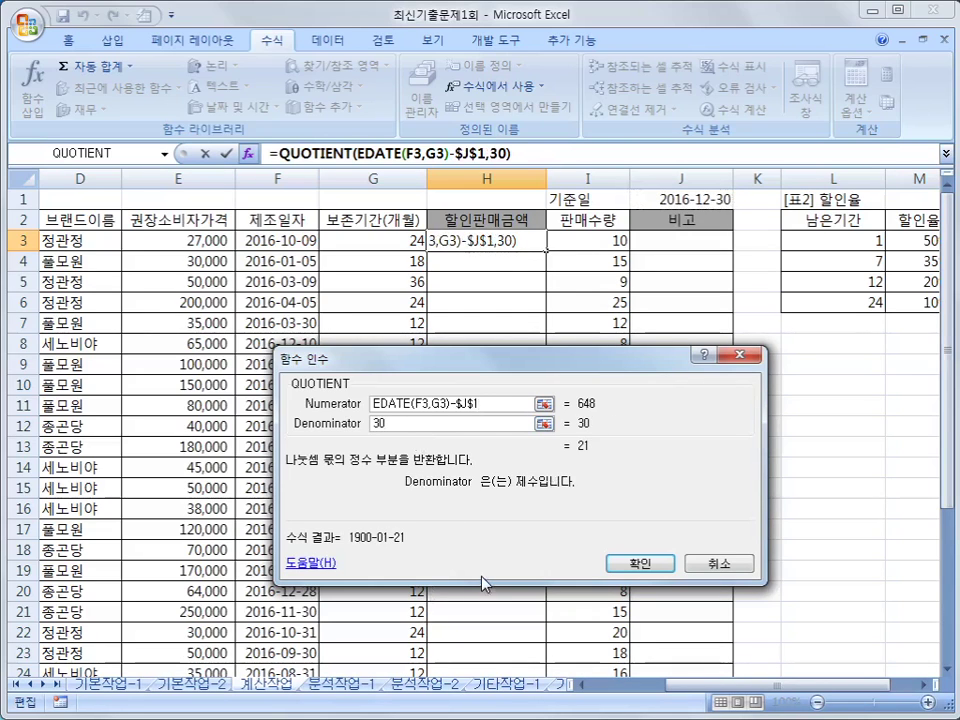
left_click(640, 565)
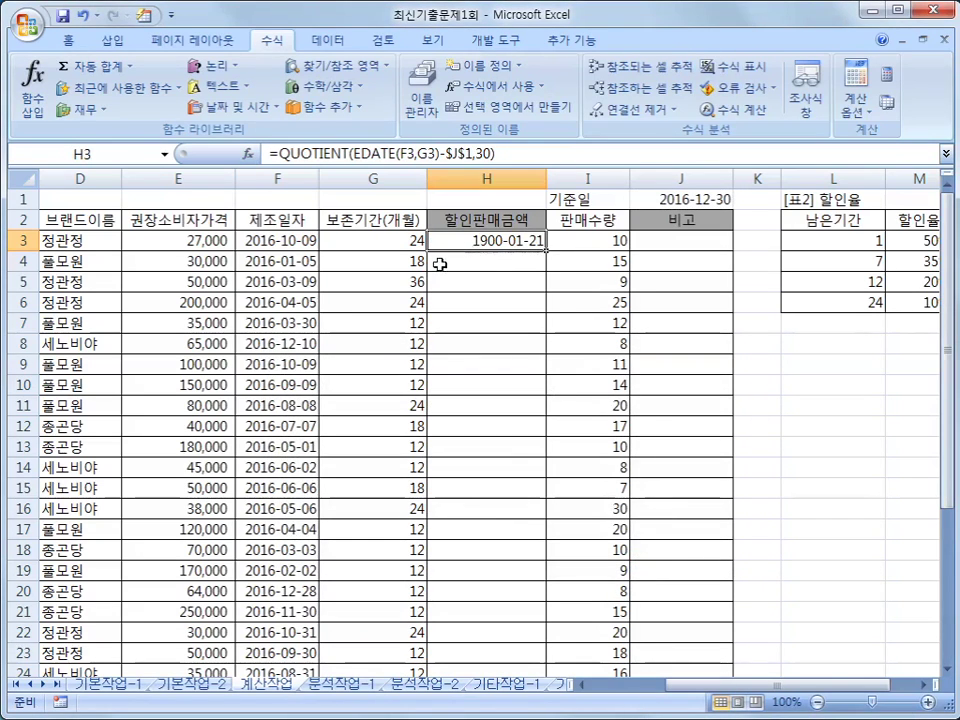
- Switch H3 to the General number format so it displays 21
right_click(495, 243)
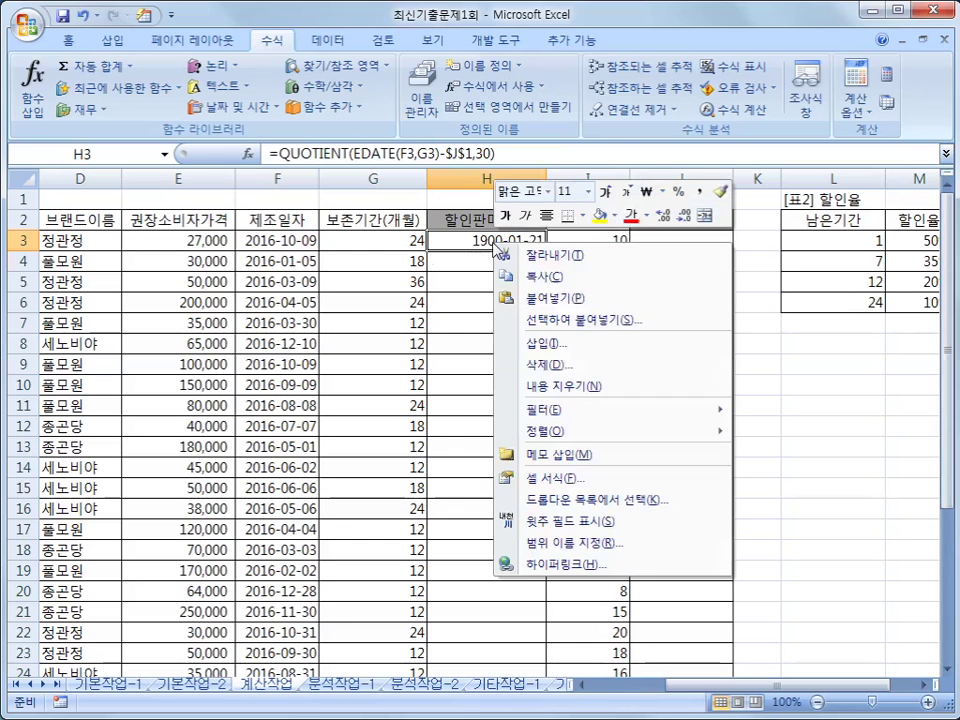
left_click(605, 480)
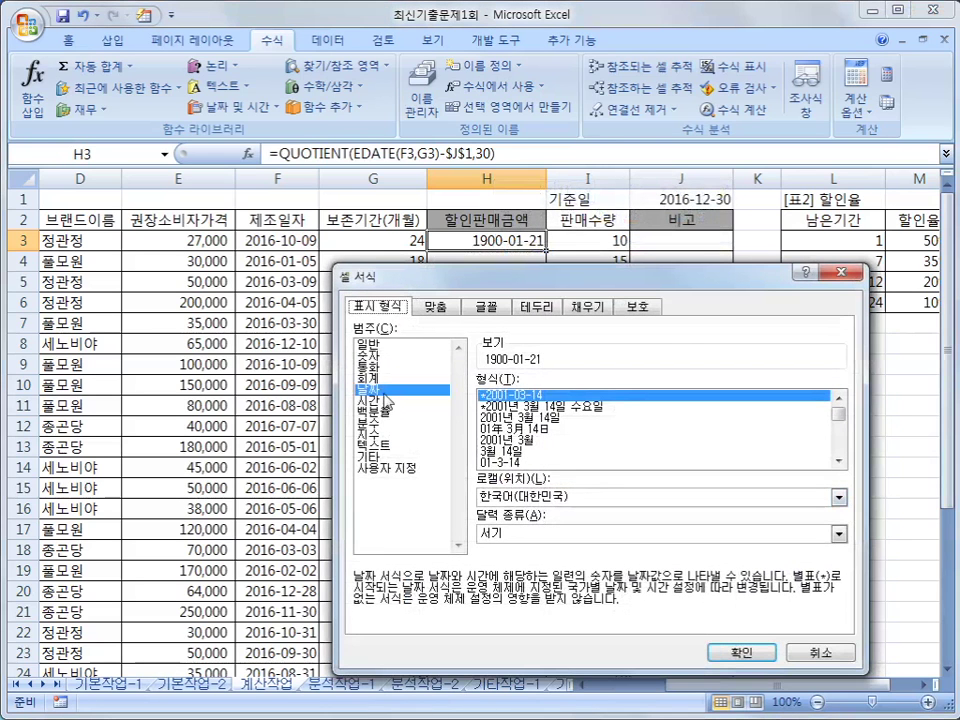
left_click(385, 345)
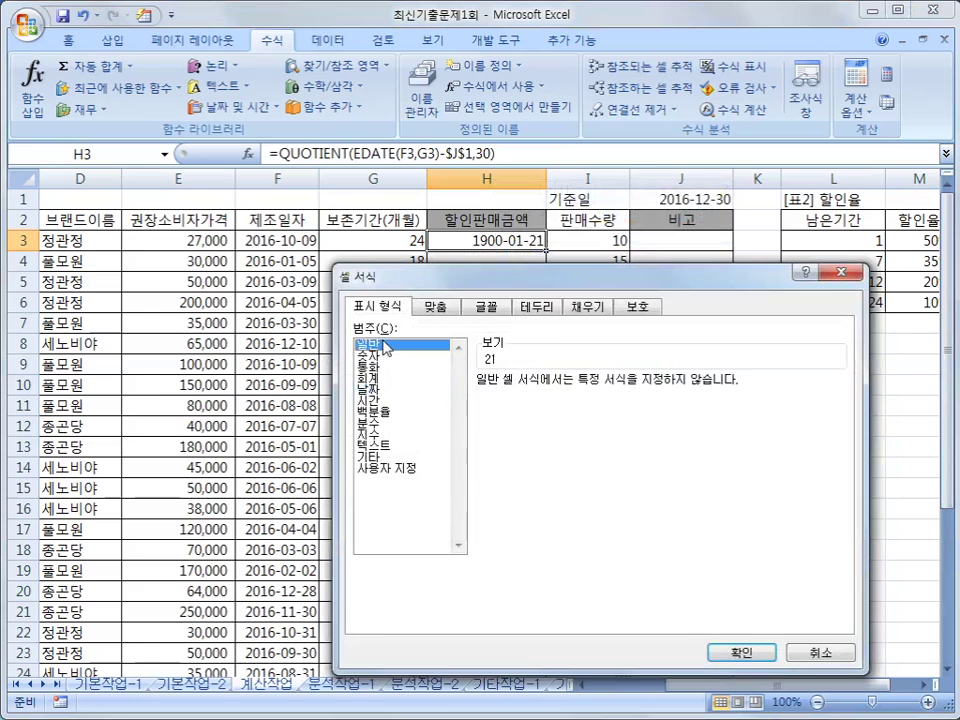
left_click(727, 655)
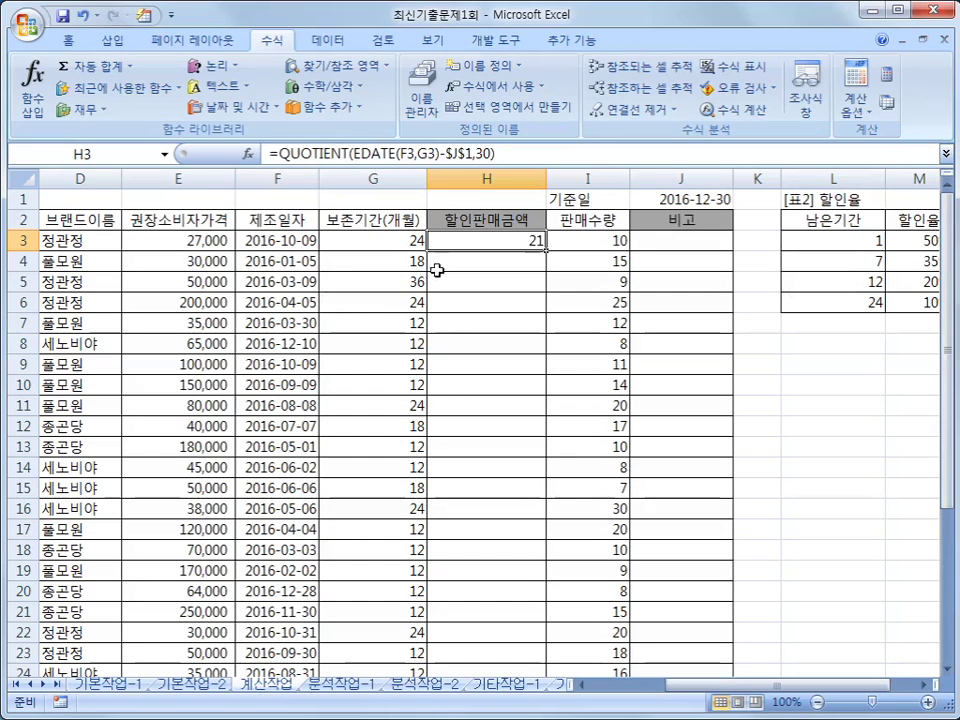
- Start wrapping H3's QUOTIENT formula in a VLOOKUP function
left_click(280, 154)
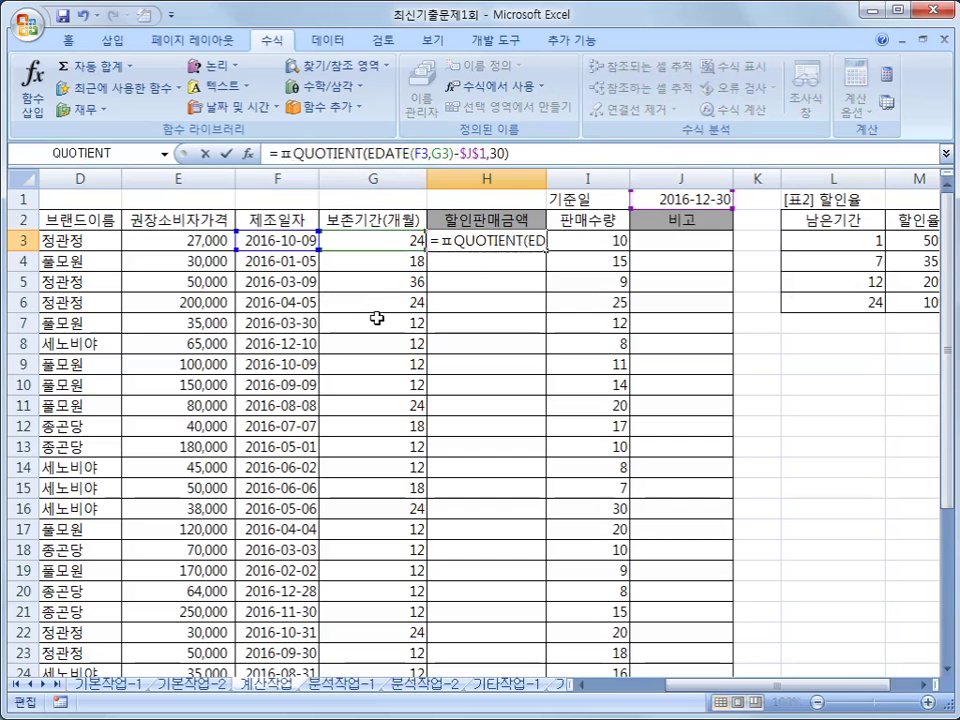
key("BackSpace")
type("VAL")
key("BackSpace")
key("BackSpace")
type("L")
key("Tab")
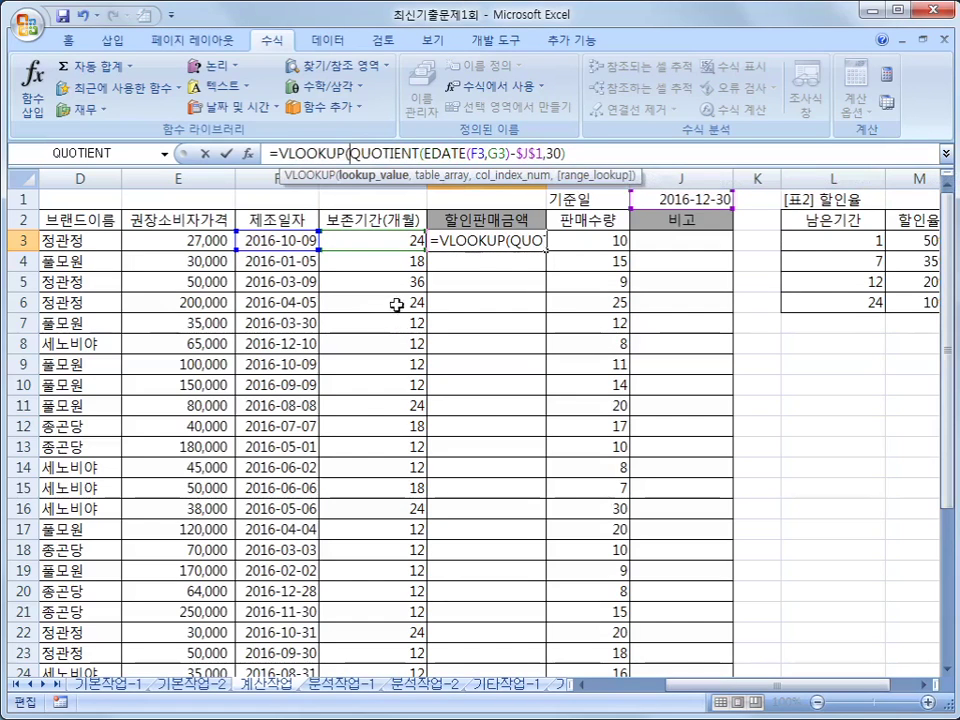
- Add lookup table $L$3:$M$6 and column 2, giving the 0.2 discount rate
left_click(565, 156)
type(",")
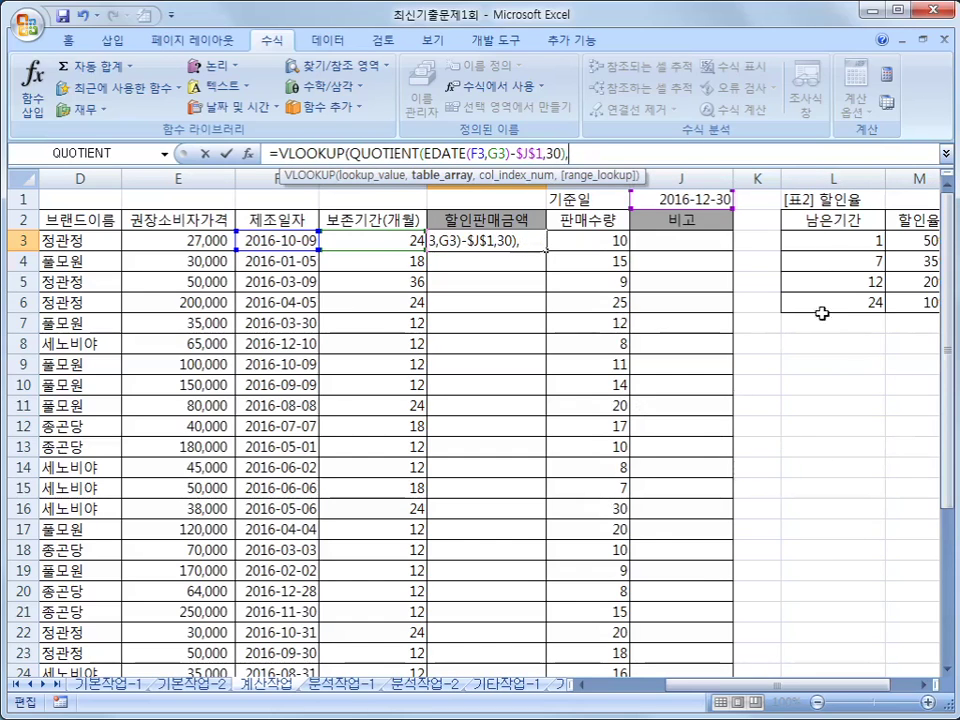
mouse_move(845, 242)
left_mouse_down()
mouse_move(902, 279)
mouse_move(902, 302)
left_mouse_up()
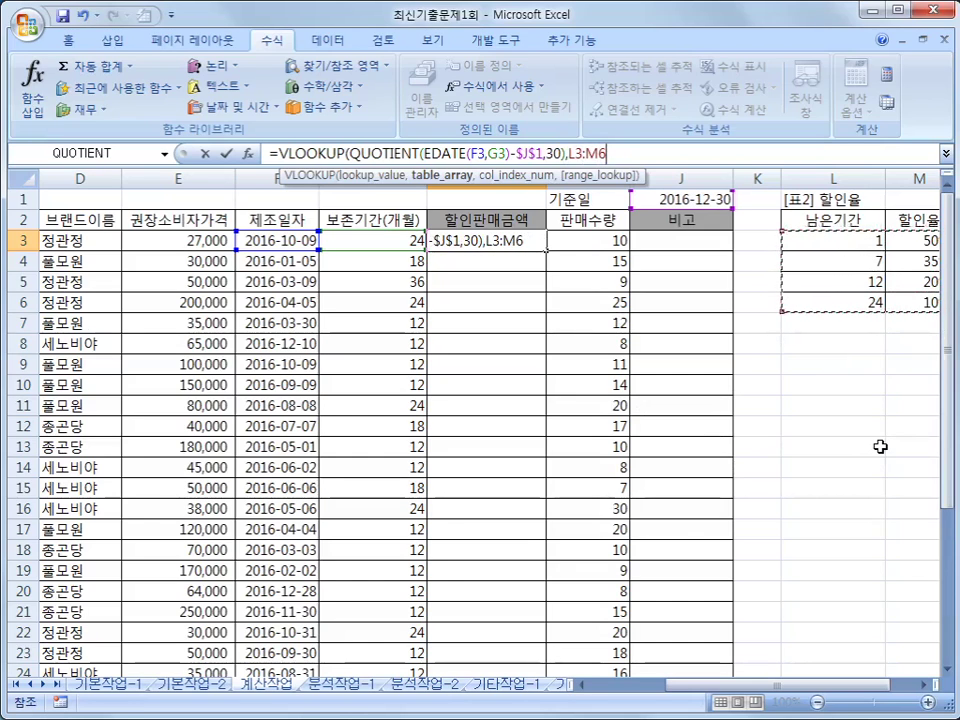
key("F4")
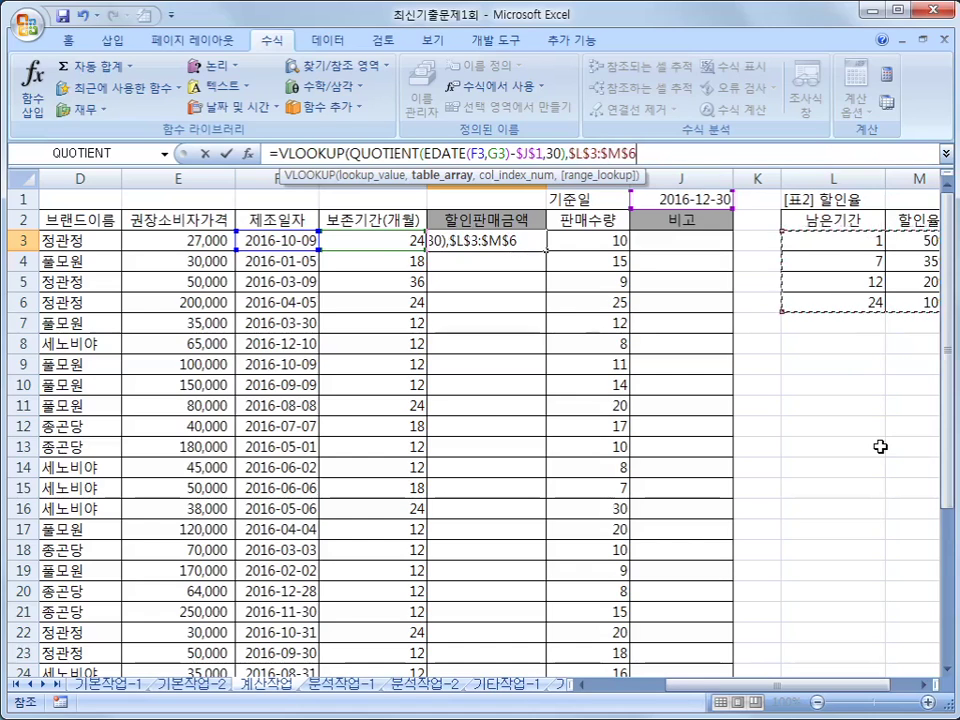
type(",")
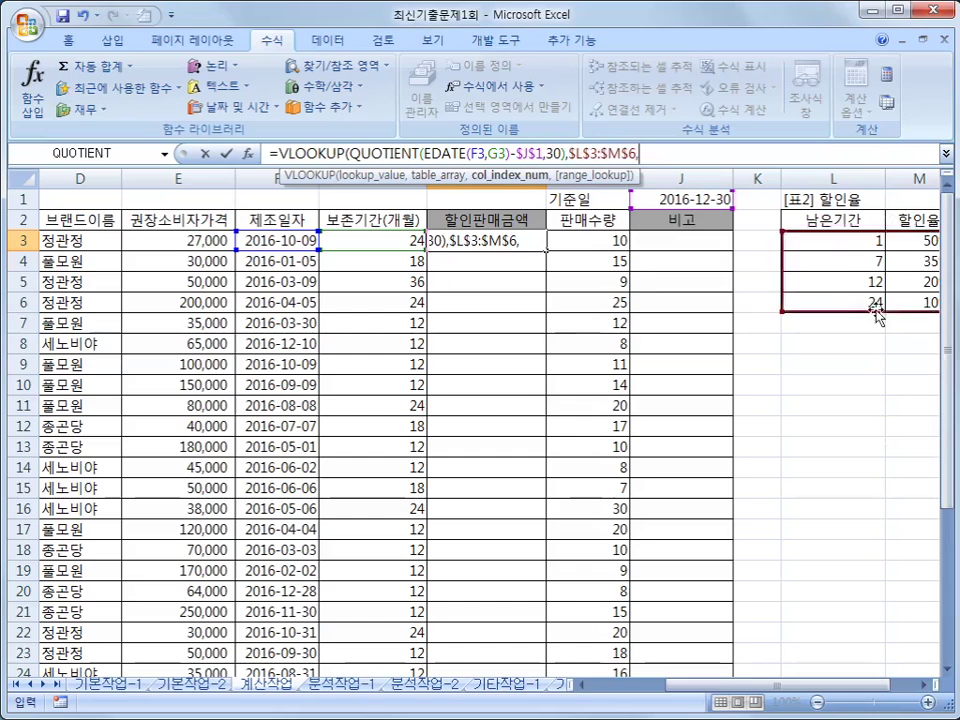
type("2")
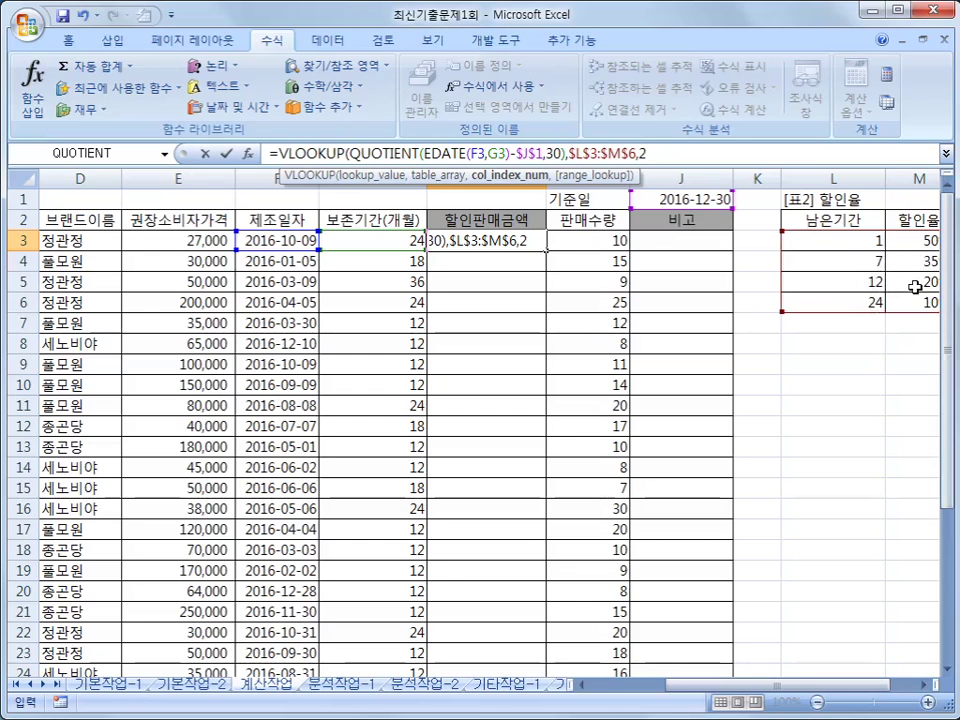
left_click_drag(806, 686, 810, 687)
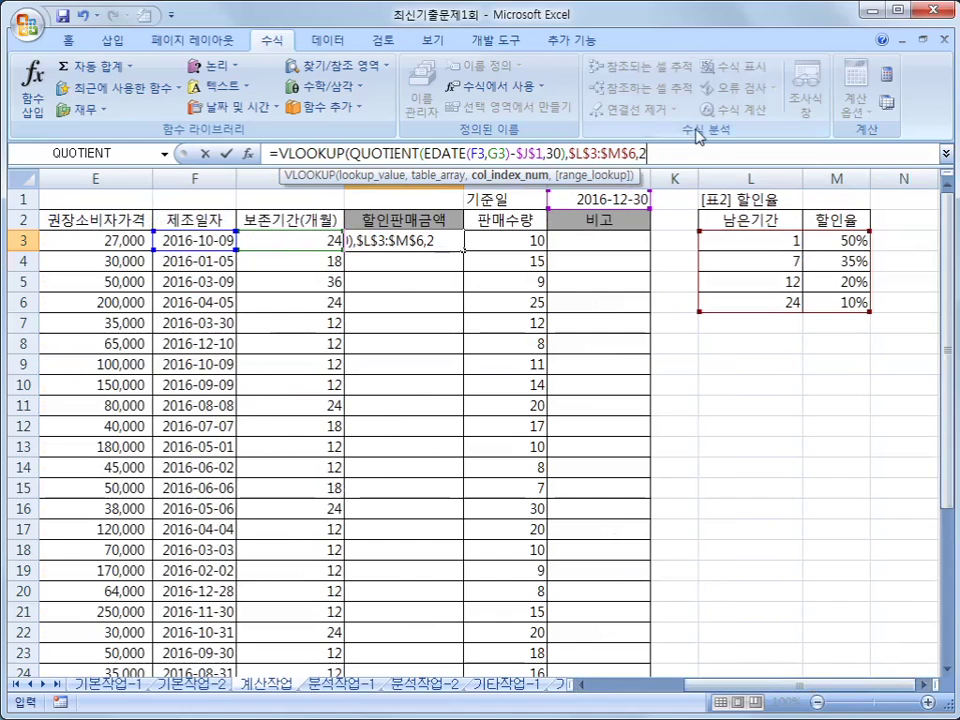
type(")")
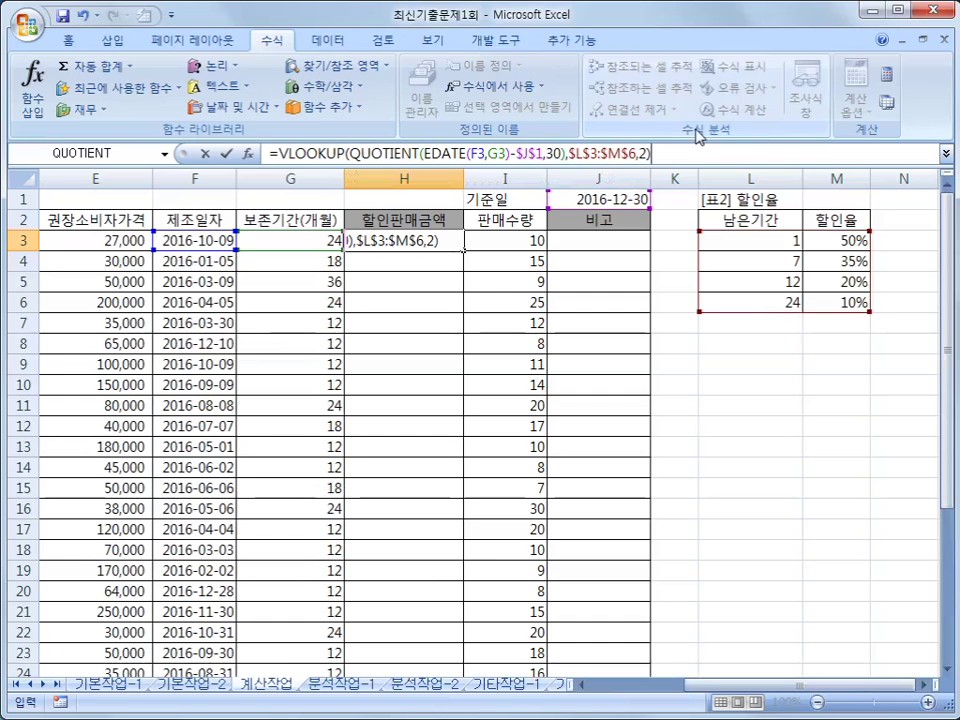
left_click(281, 154)
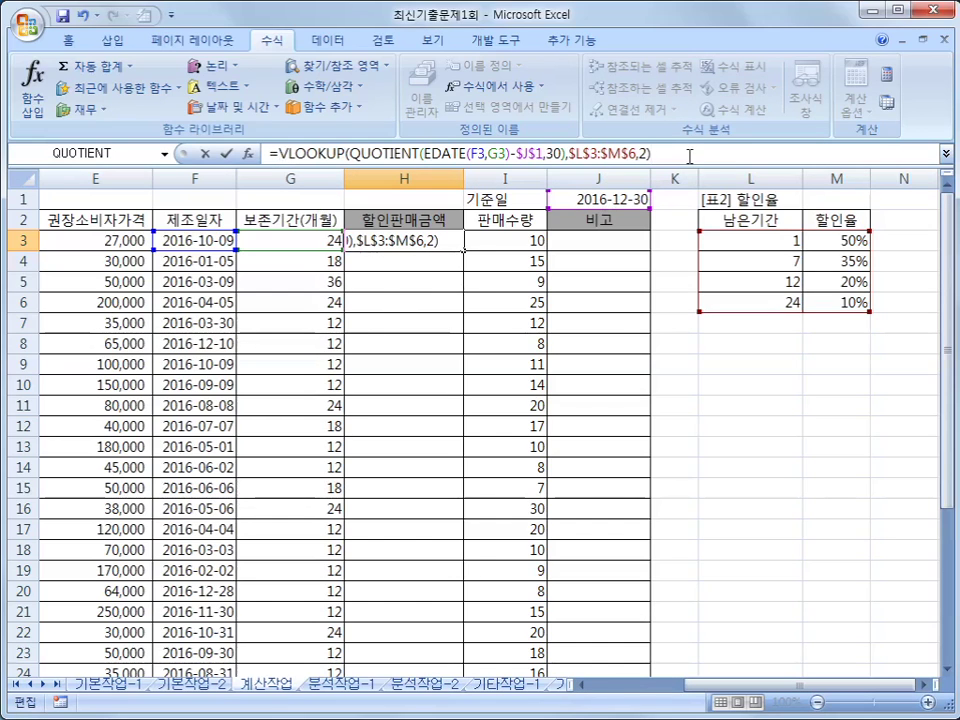
key("Return")
left_click(456, 236)
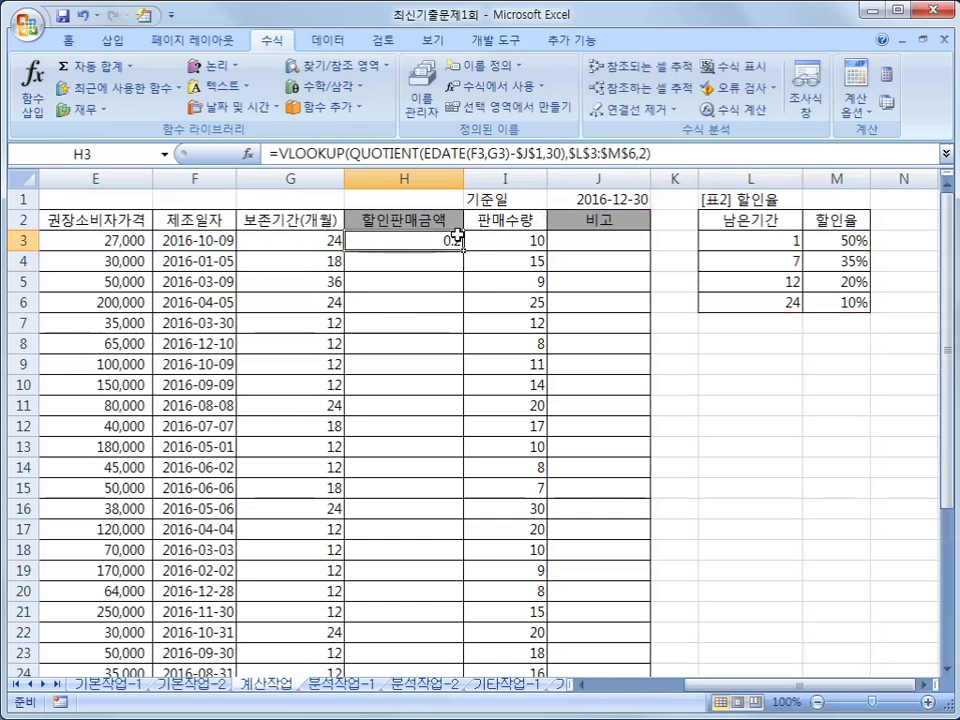
- Change H3 to =E3*(1-VLOOKUP(...)) so it shows the 21600 discounted price
left_click(819, 274)
left_click(445, 243)
left_click(276, 153)
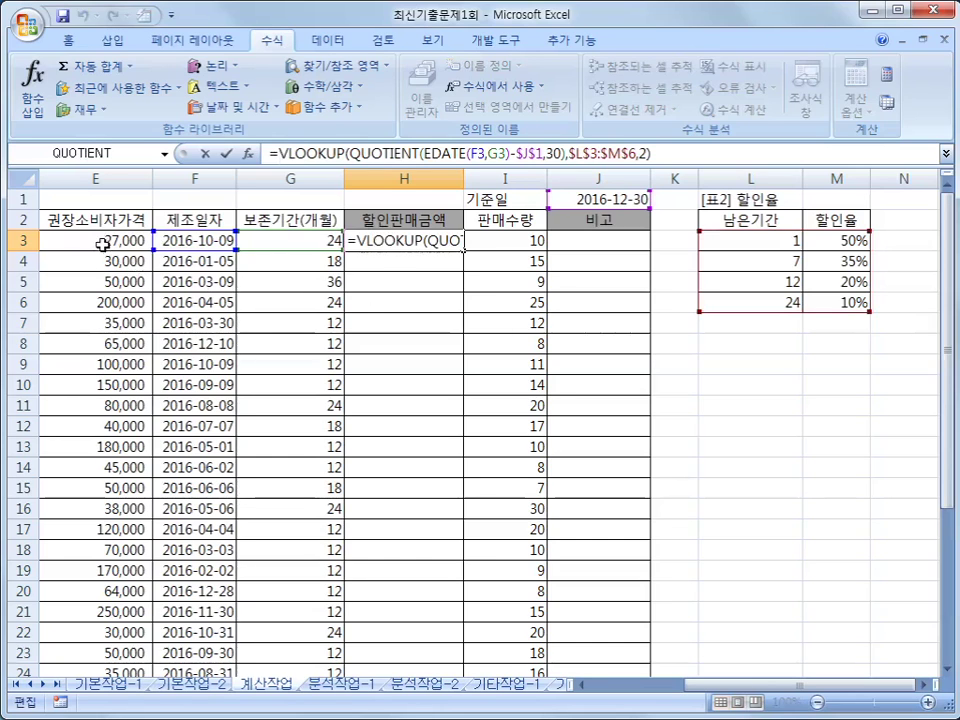
left_click(103, 242)
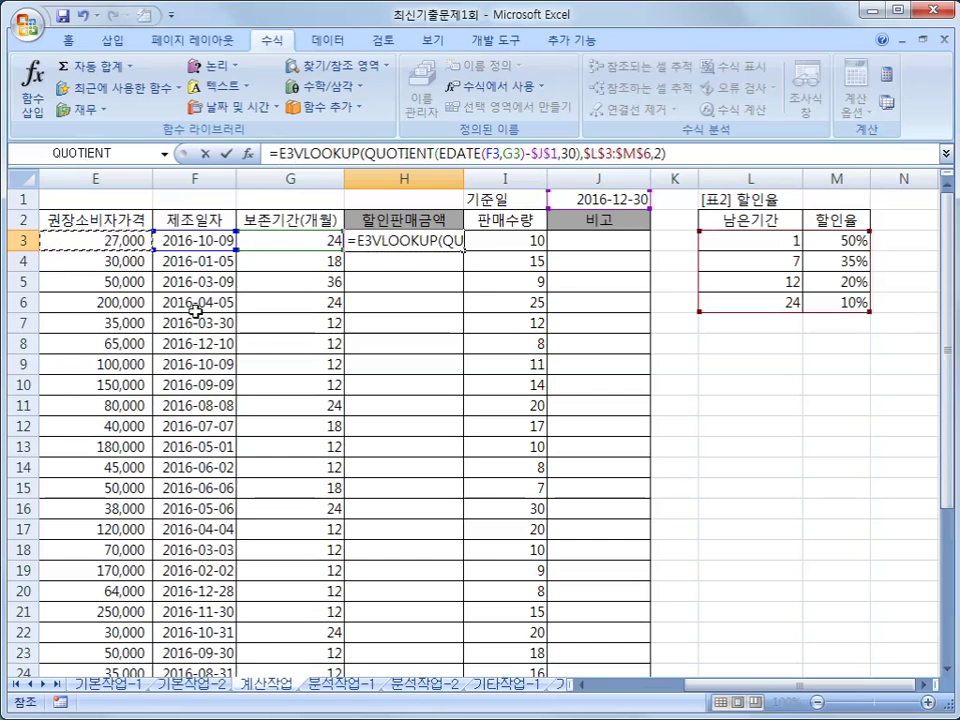
type("*")
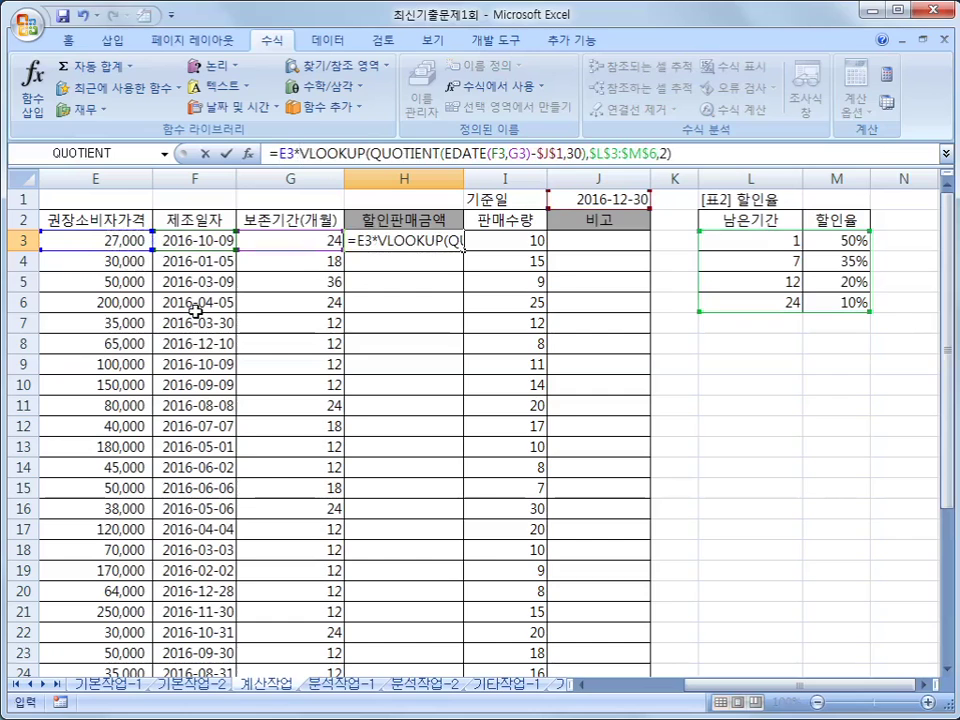
type("(1-")
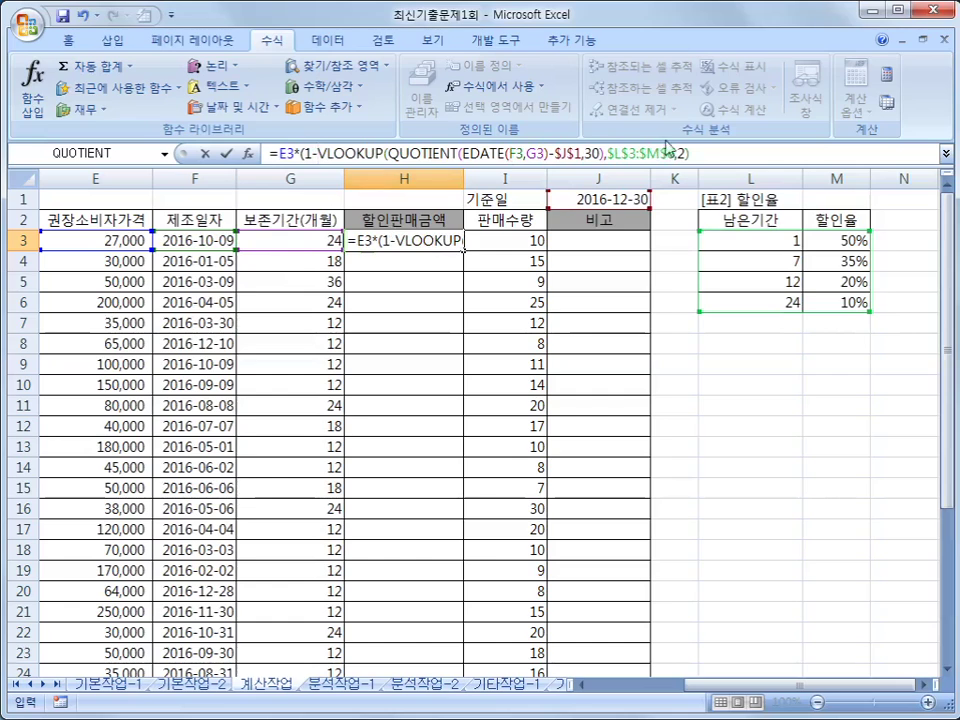
left_click(703, 153)
type(")")
key("Return")
key("Up")
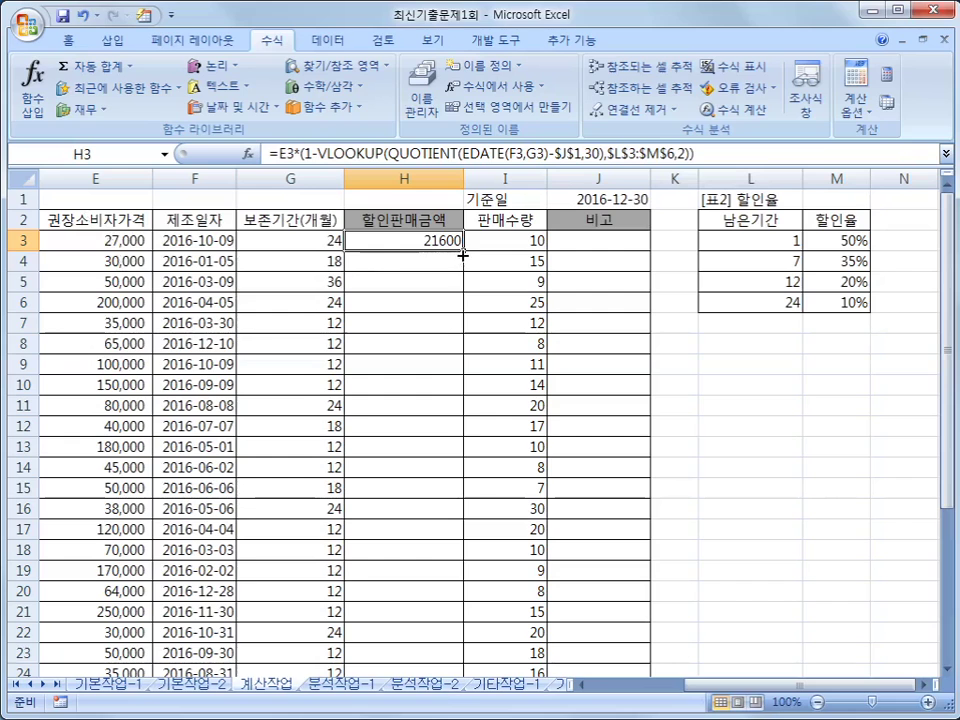
- Fill H3's formula down the 할인판매금액 column and apply Comma Style, e.g. 15,000
left_click_drag(463, 252, 462, 645)
scroll(529, 508, "up", 2)
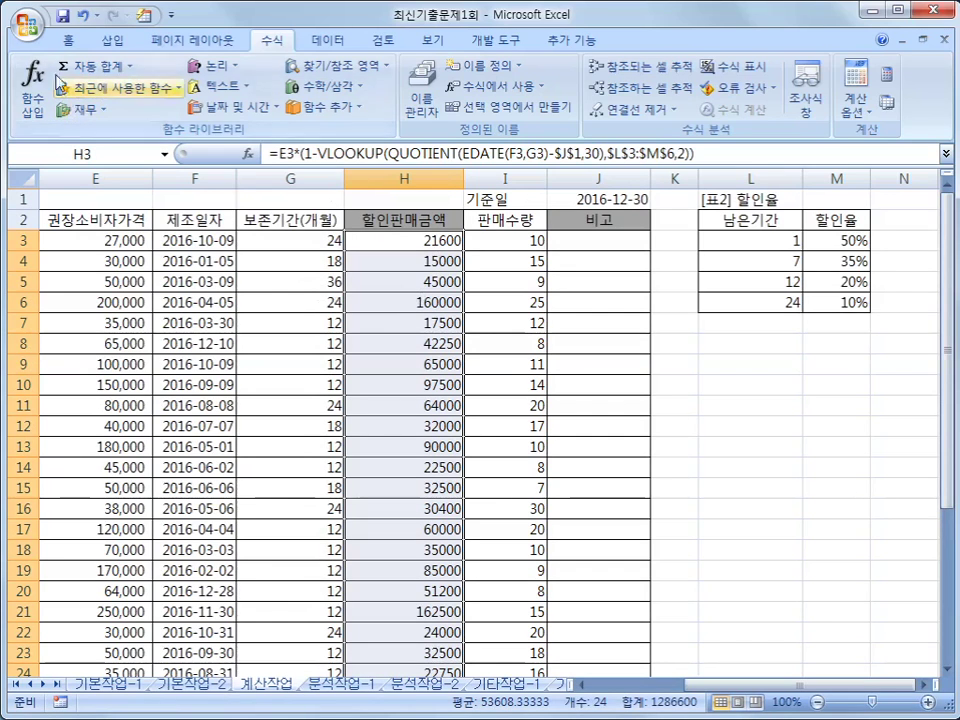
left_click(68, 40)
left_click(541, 103)
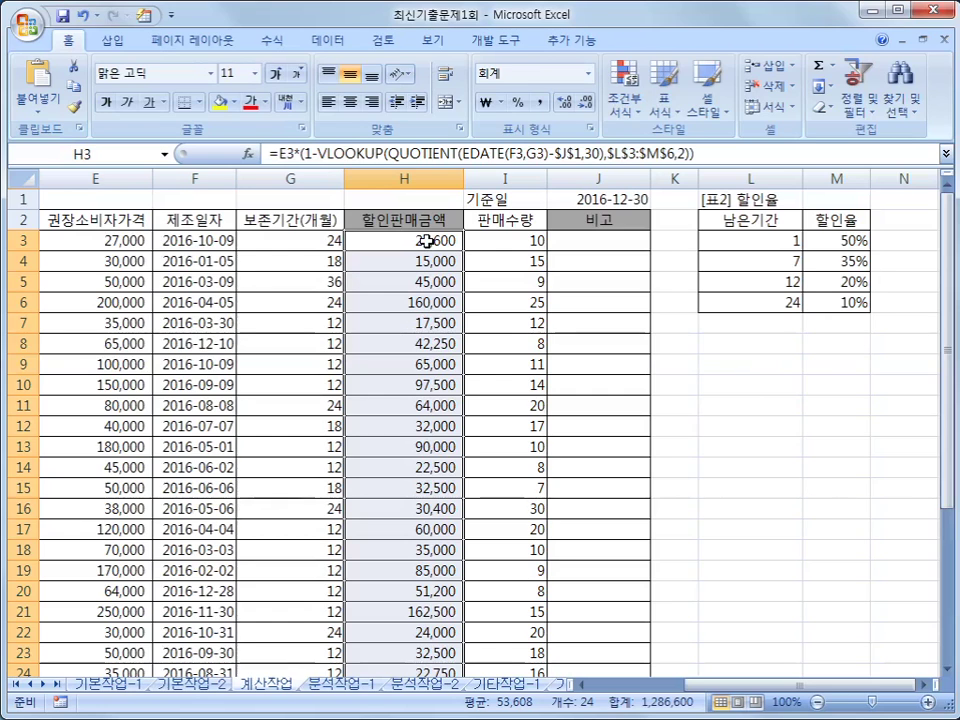
left_click(761, 385)
key("Up")
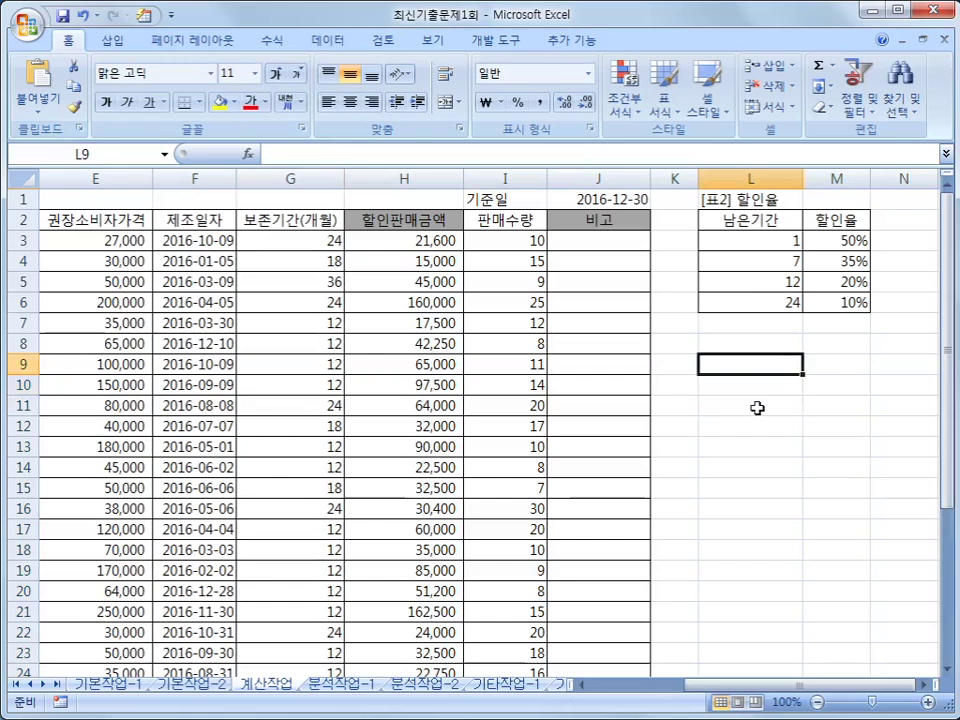
left_click(383, 245)
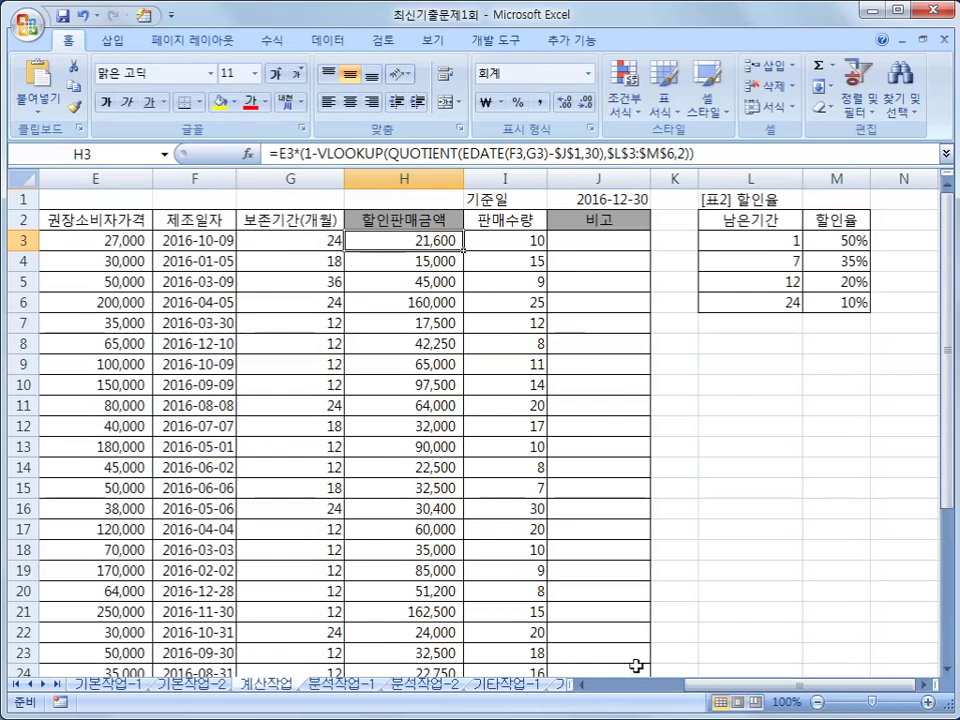
- Review the 구분, 브랜드이름 and 판매수량 columns of the data table
left_click_drag(612, 684, 592, 683)
left_click(293, 219)
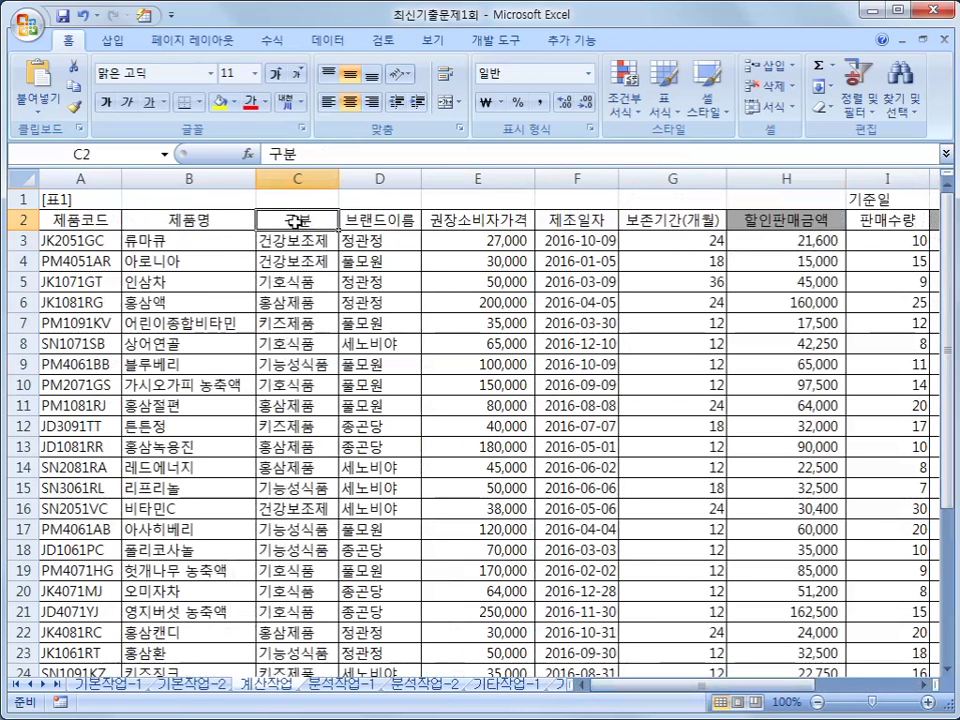
left_click(368, 221)
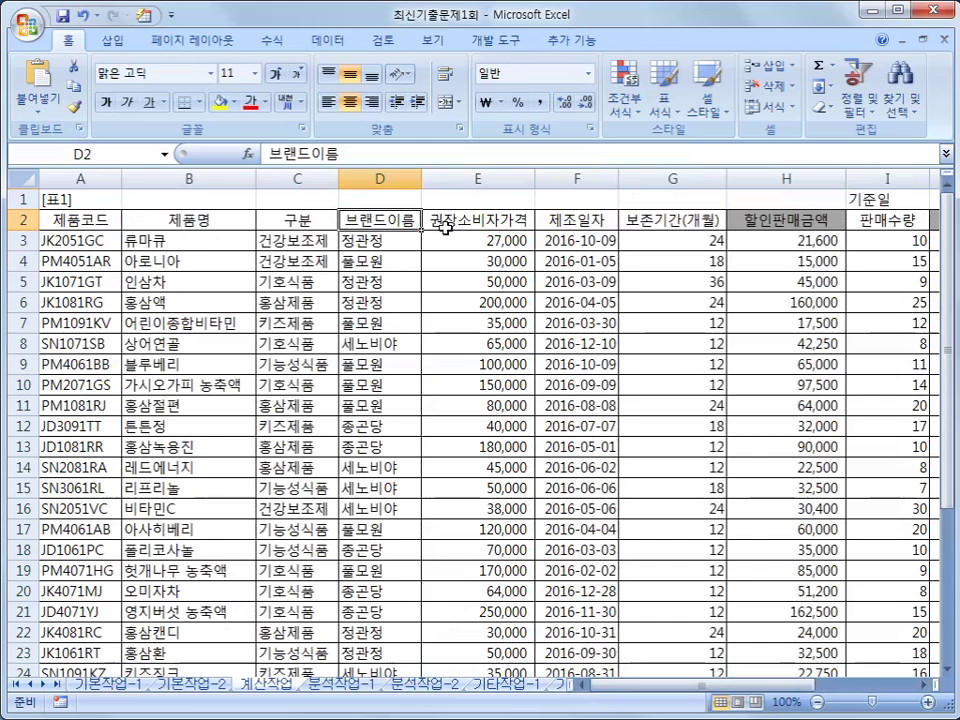
left_click(868, 224)
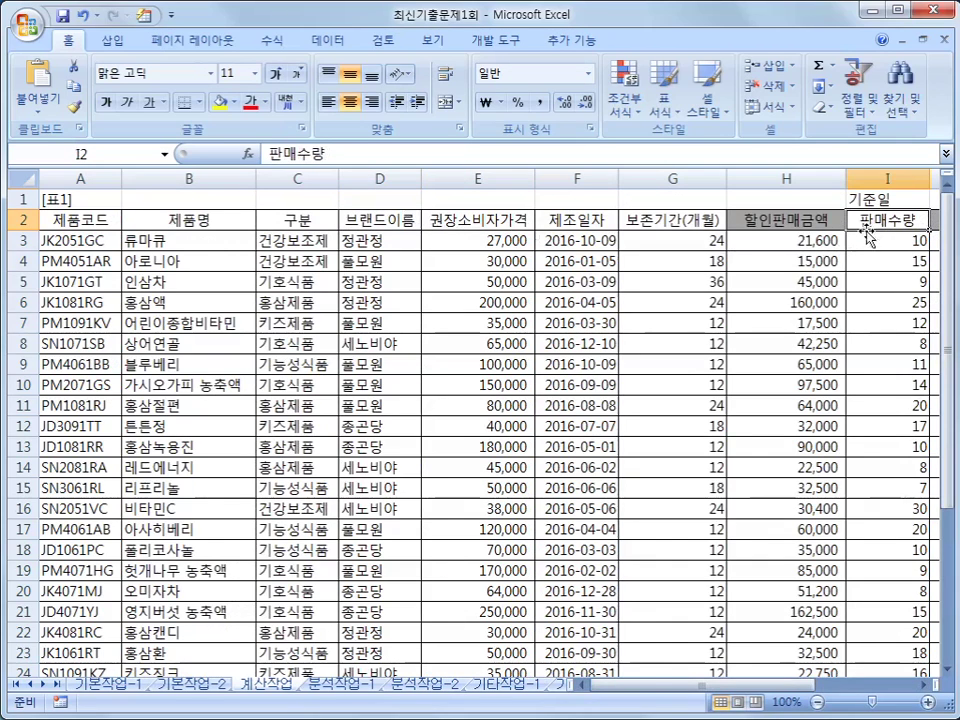
- Mark the empty 표3 area B30:E34, select B30, and bring up the Formulas tab
scroll(439, 460, "down", 5)
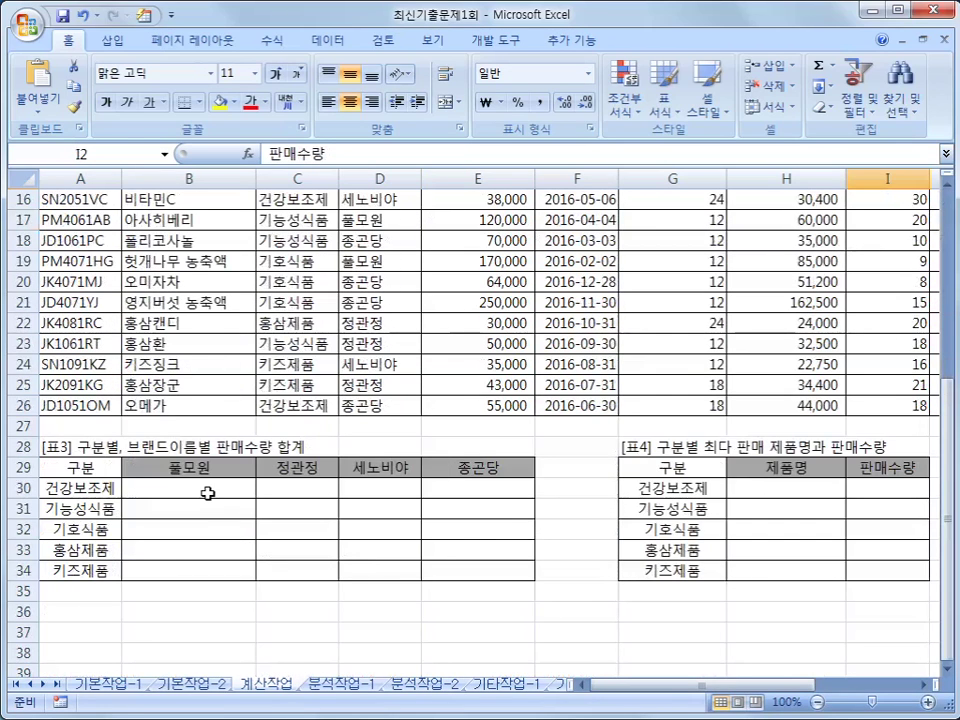
left_click_drag(207, 493, 452, 559)
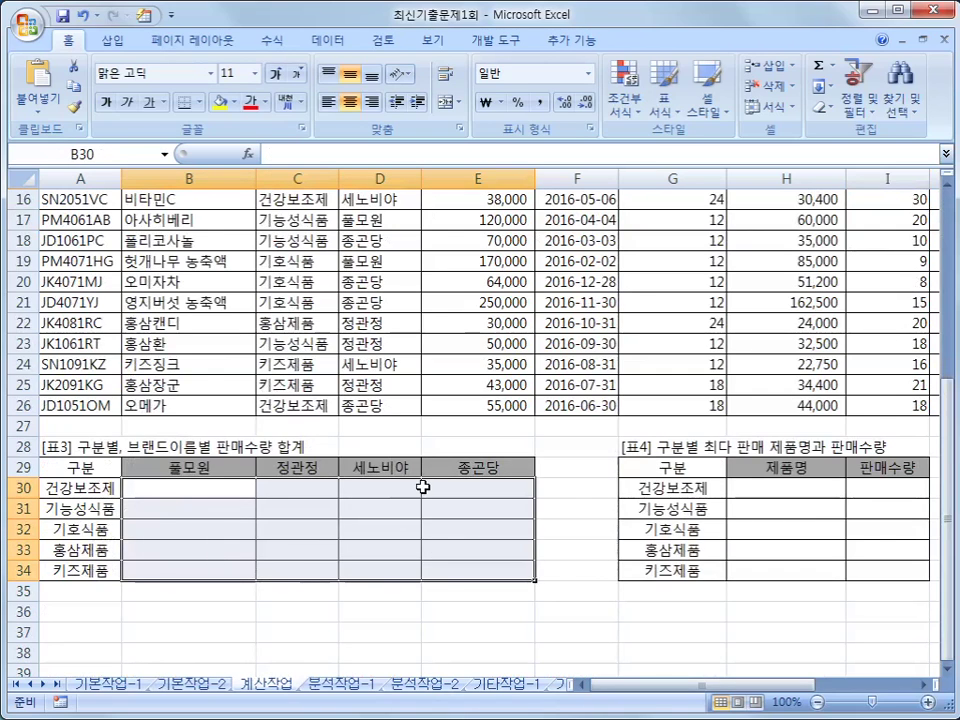
left_click(233, 494)
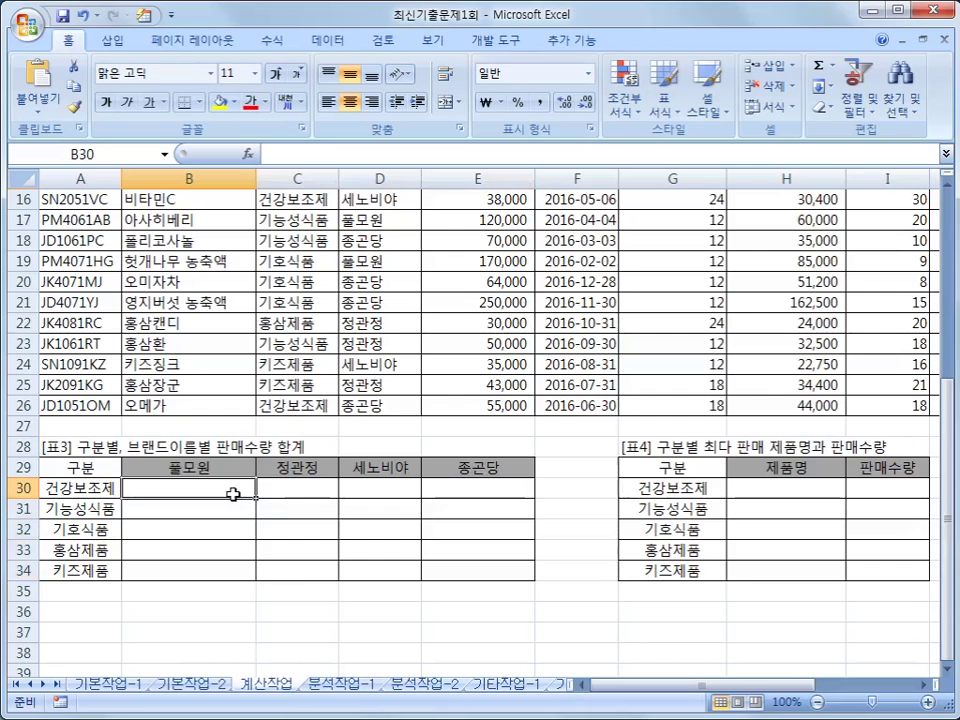
left_click(262, 46)
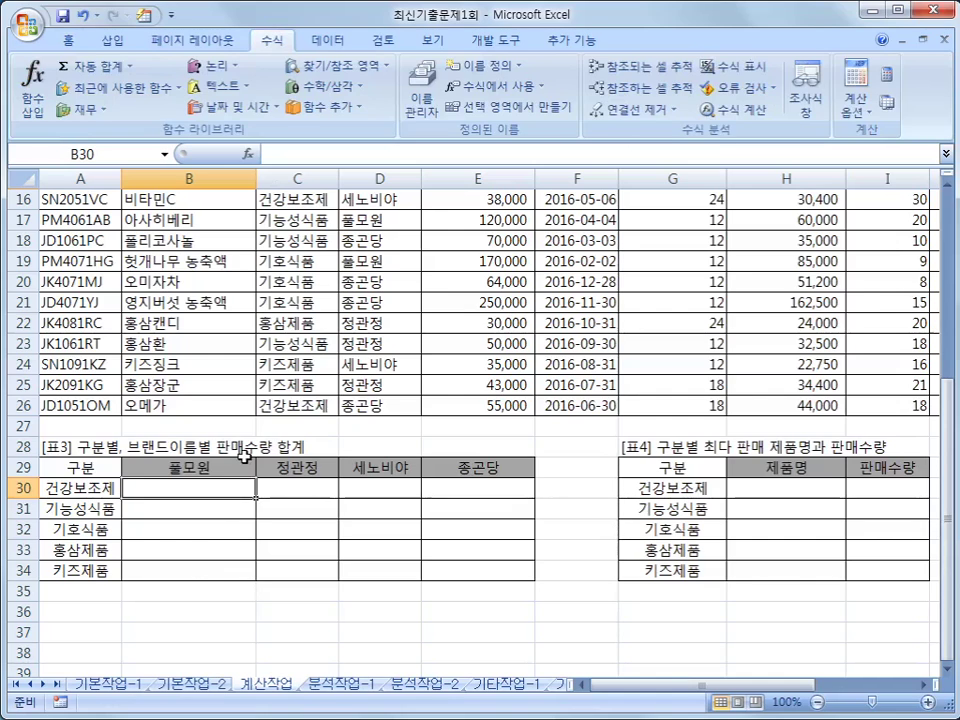
- Browse the math/trig and statistical function lists looking for the sum function
left_click(322, 86)
left_click_drag(547, 180, 540, 470)
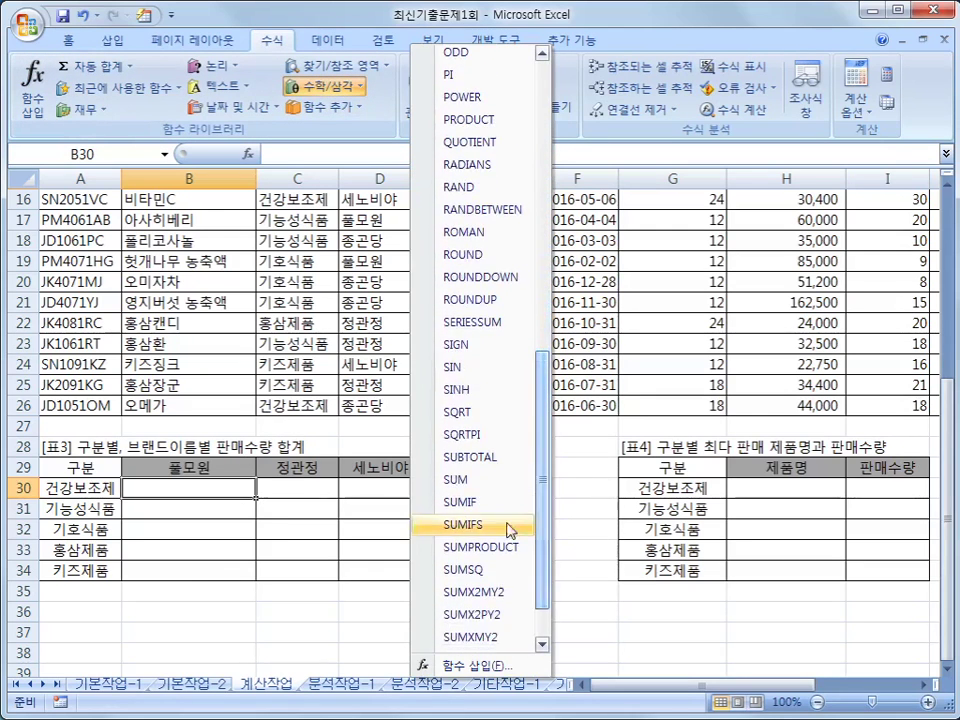
left_click(331, 110)
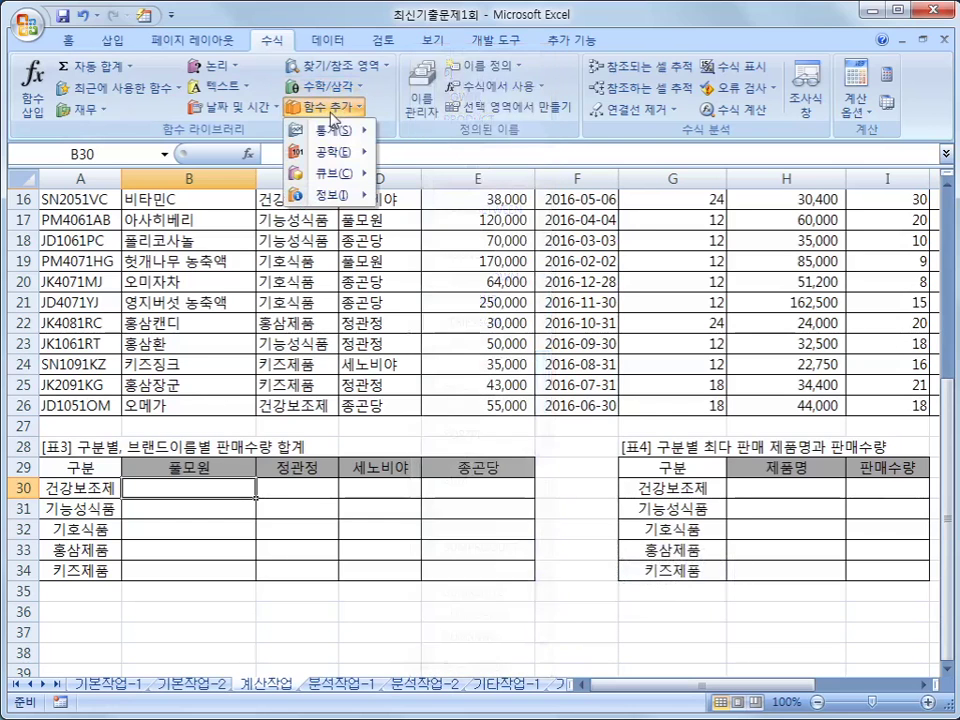
mouse_move(340, 130)
left_click_drag(540, 145, 543, 192)
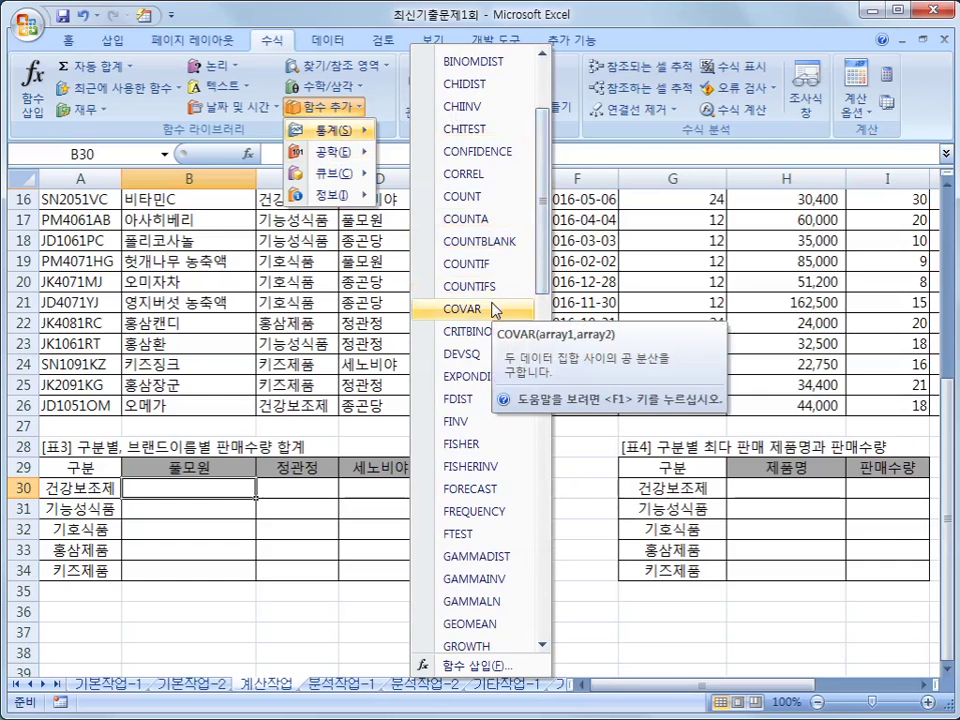
left_click(332, 89)
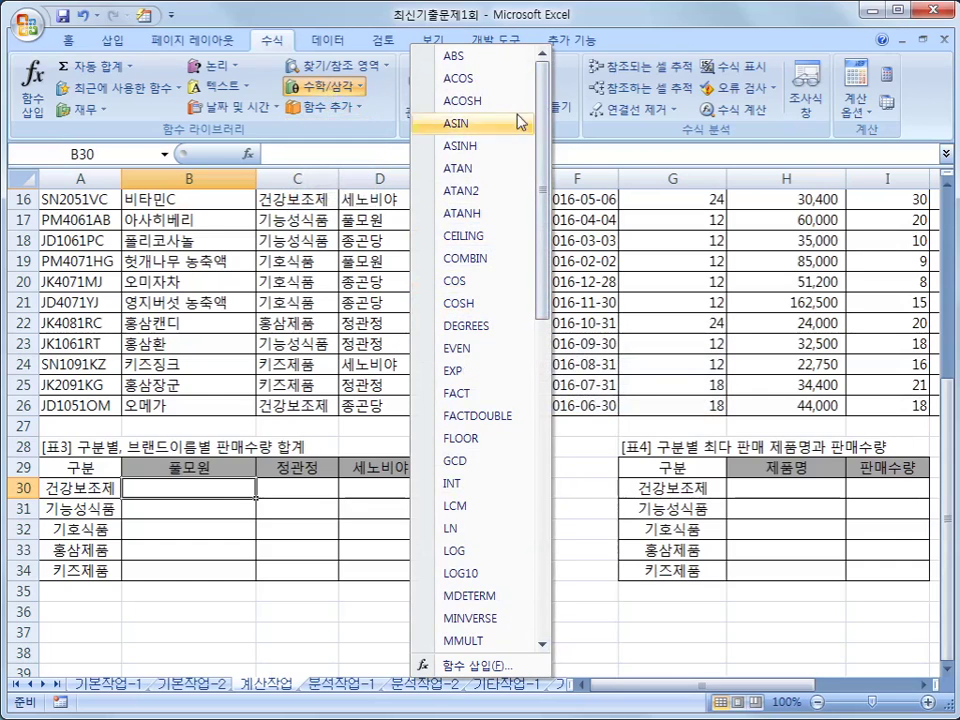
left_click_drag(549, 133, 546, 342)
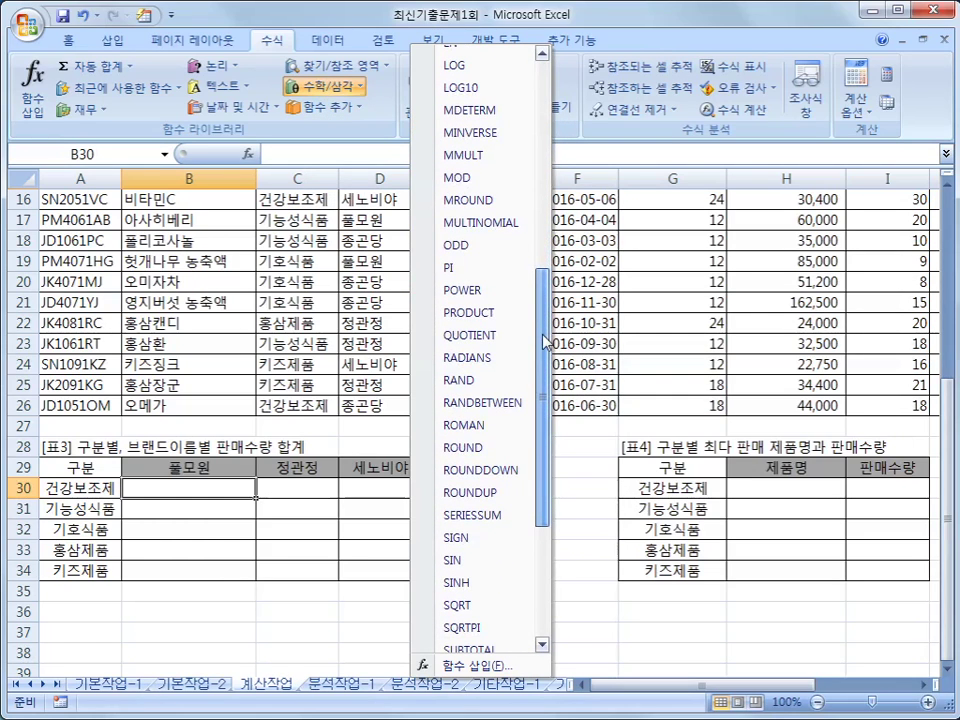
left_click_drag(546, 342, 546, 386)
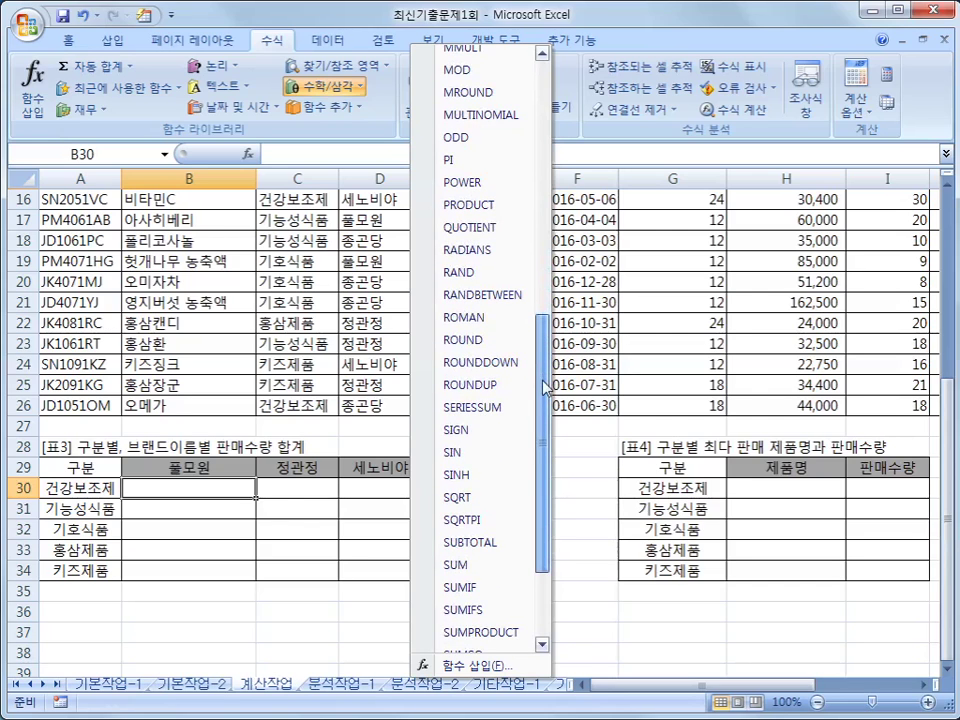
left_click_drag(546, 386, 548, 442)
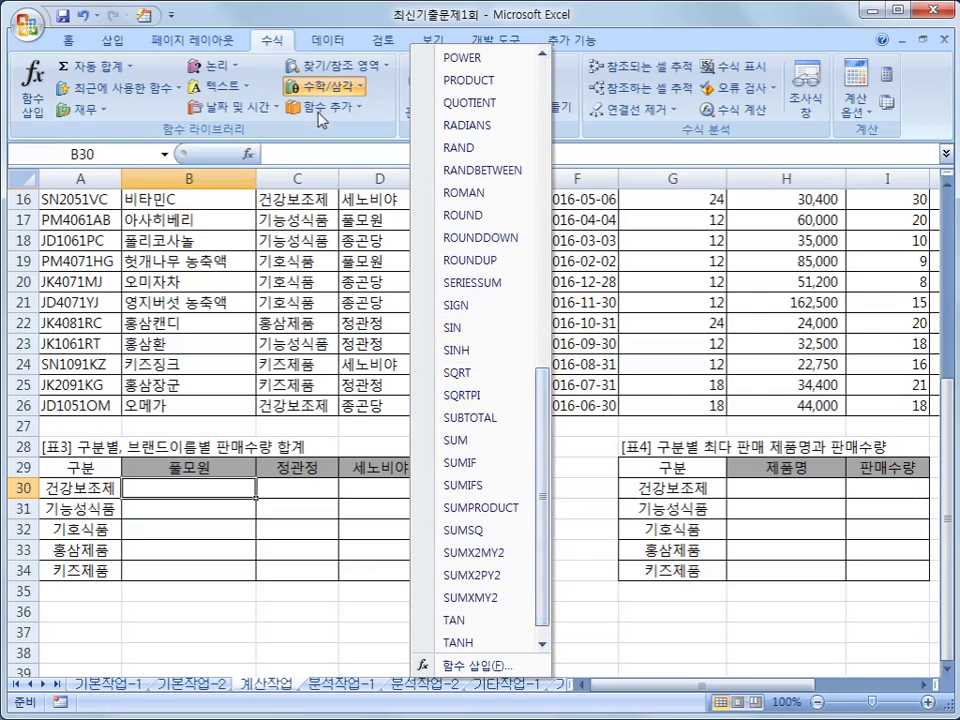
left_click(250, 157)
- Look through all function categories in the Insert Function wizard, then cancel it
left_click(250, 157)
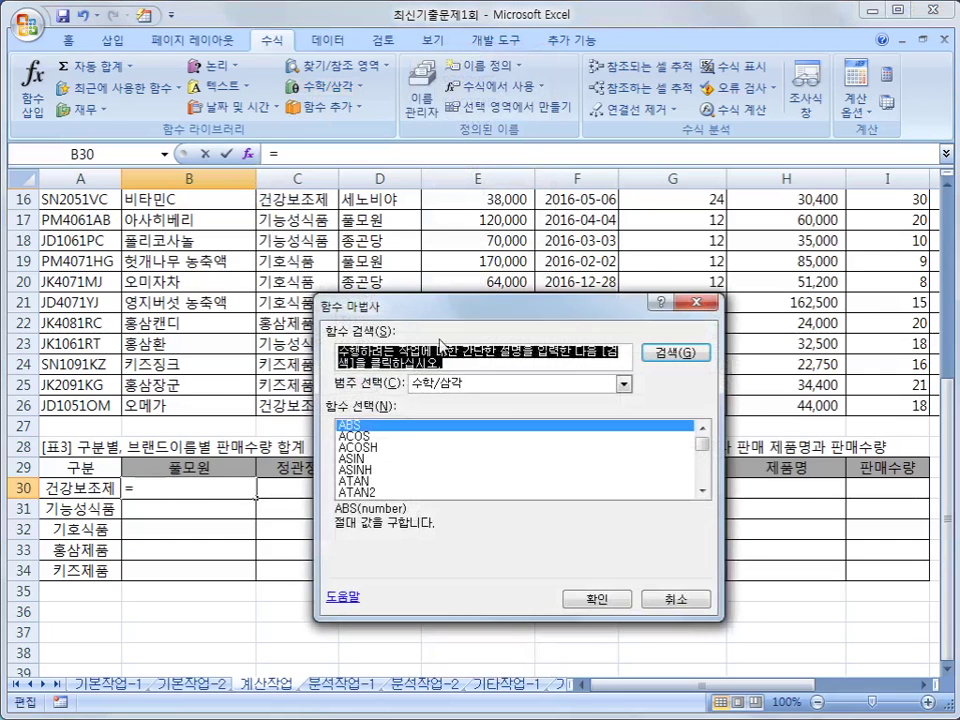
left_click(447, 383)
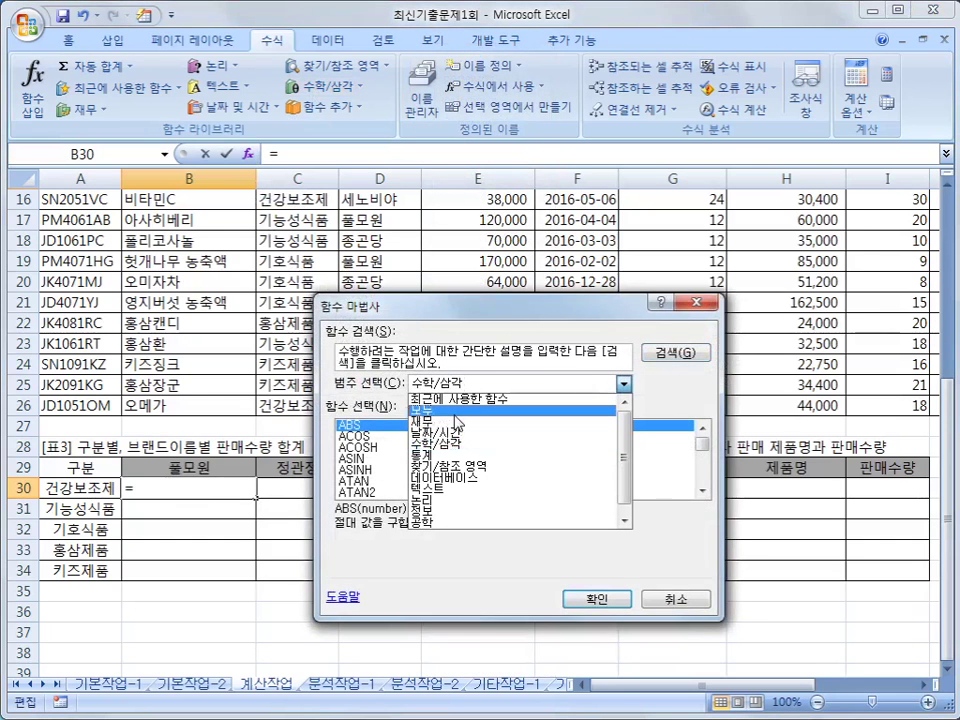
left_click(455, 412)
left_click_drag(705, 430, 701, 470)
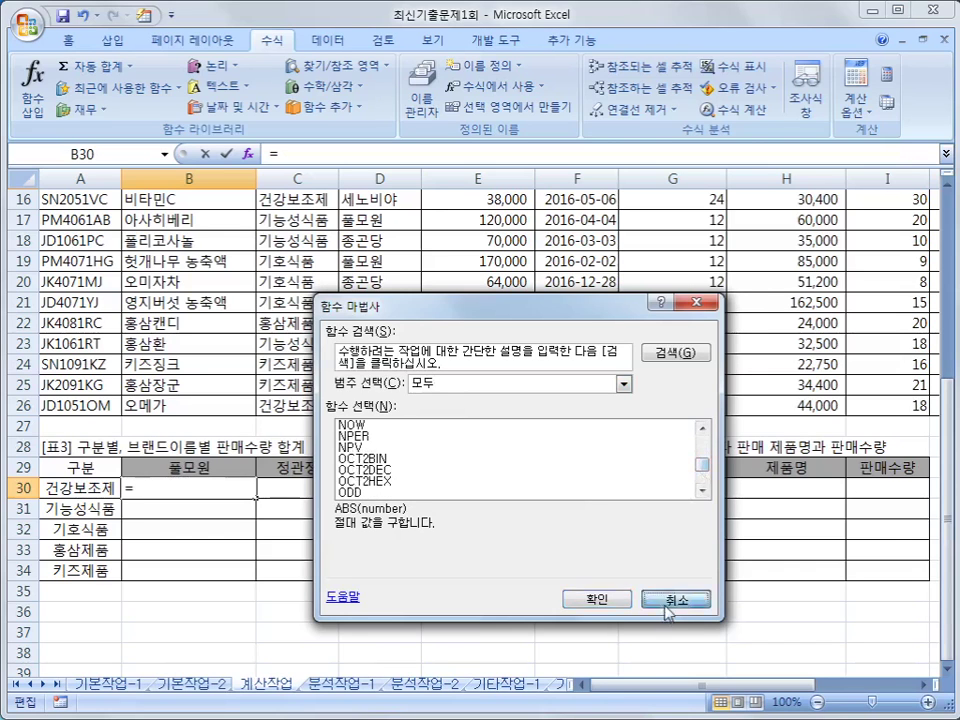
left_click(665, 605)
- Insert SUMIFS into B30 from the math/trig list and move its arguments window aside
left_click(322, 86)
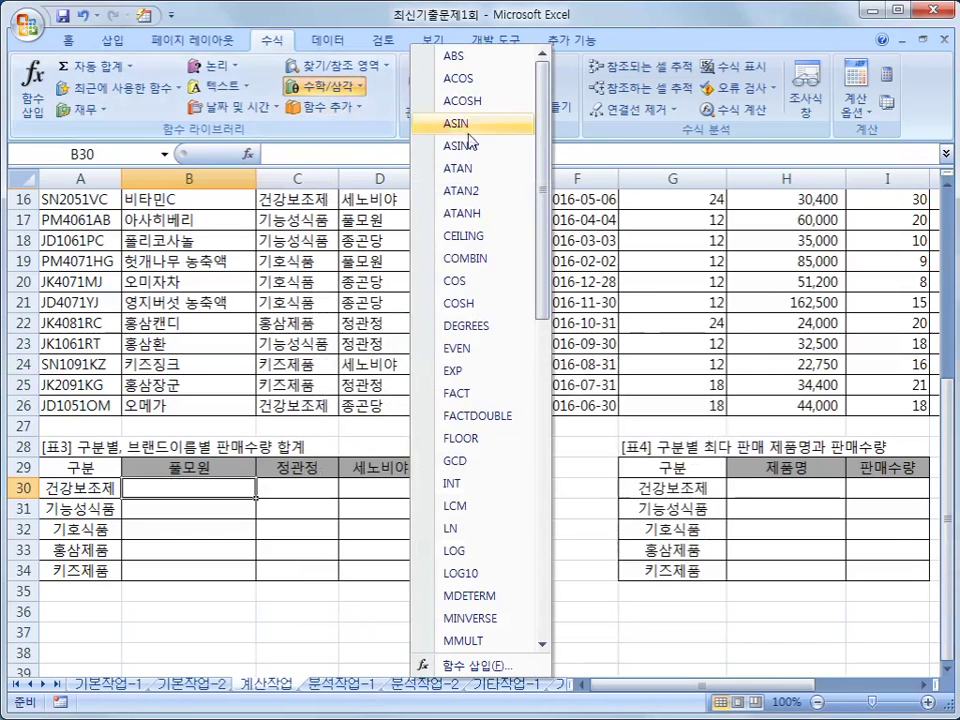
left_click_drag(543, 129, 543, 388)
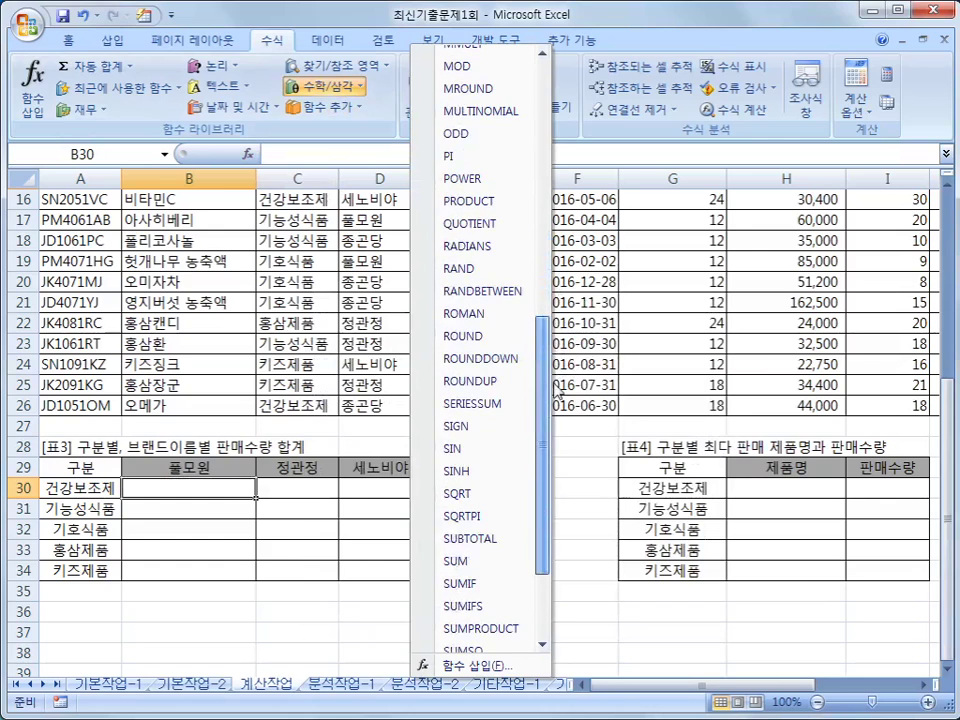
left_click(486, 614)
left_click_drag(399, 443, 709, 215)
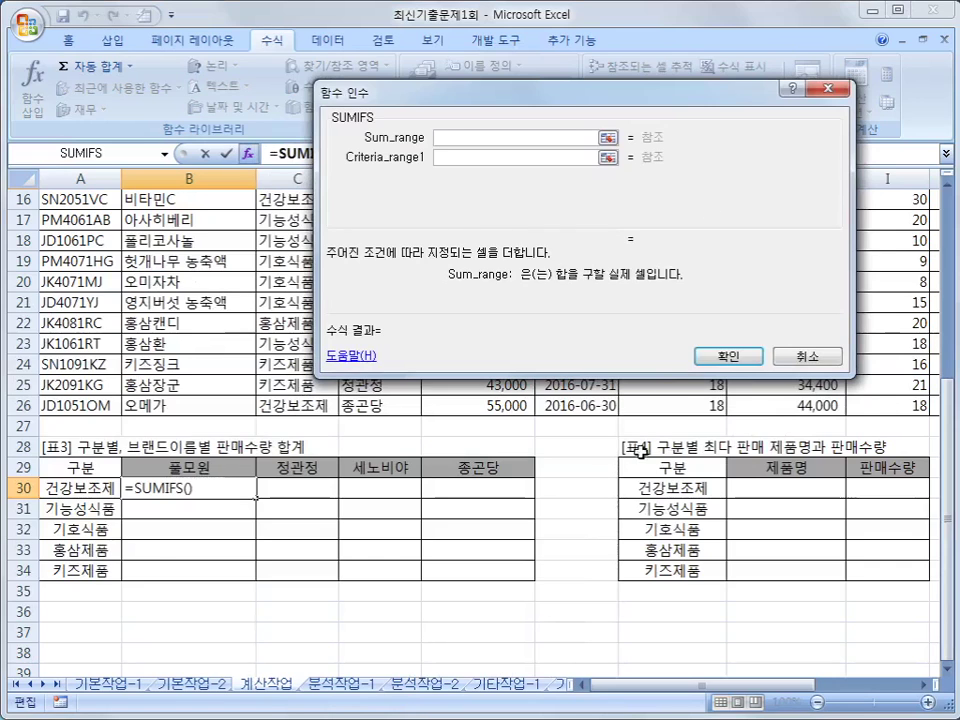
- Set the SUMIFS Sum_range to the 판매수량 column as absolute $I$3:$I$26
scroll(530, 567, "up", 5)
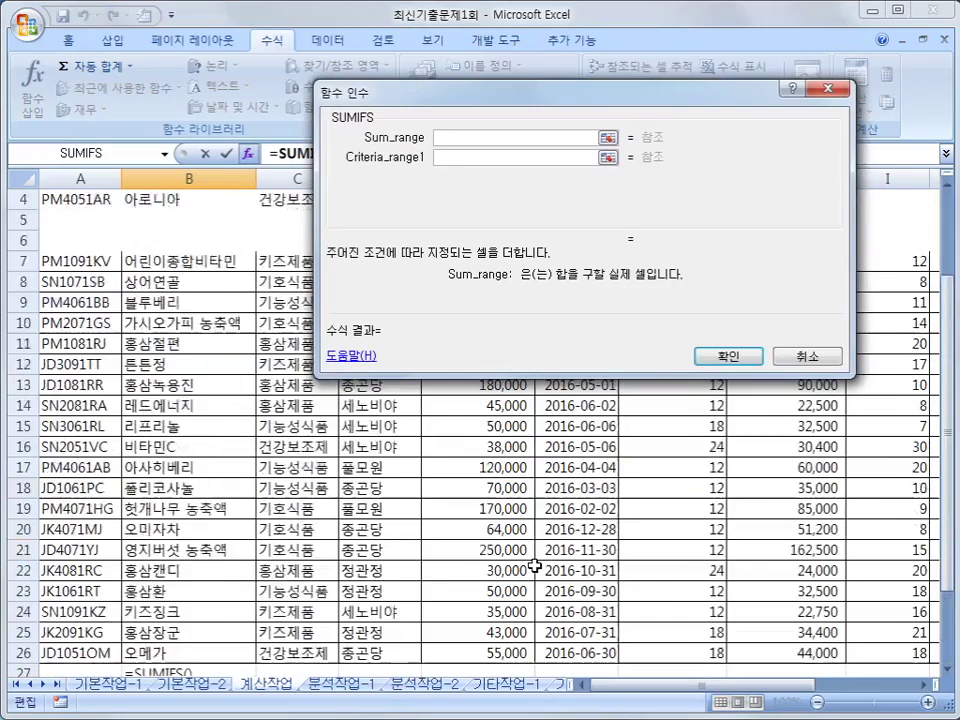
left_click_drag(692, 96, 538, 136)
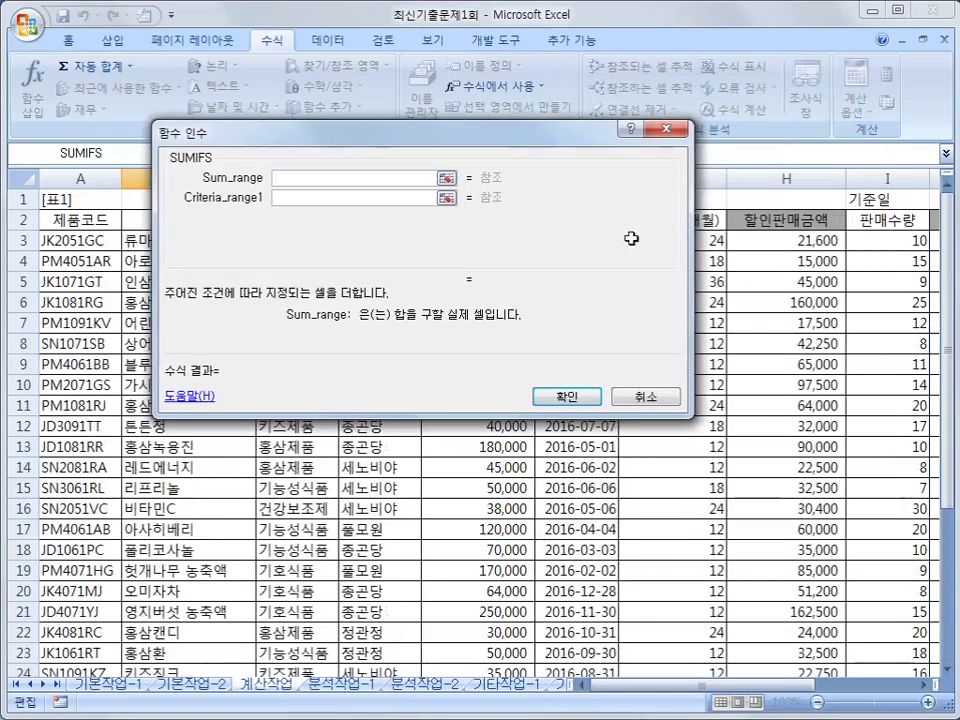
left_click(885, 245)
left_click_drag(885, 245, 883, 630)
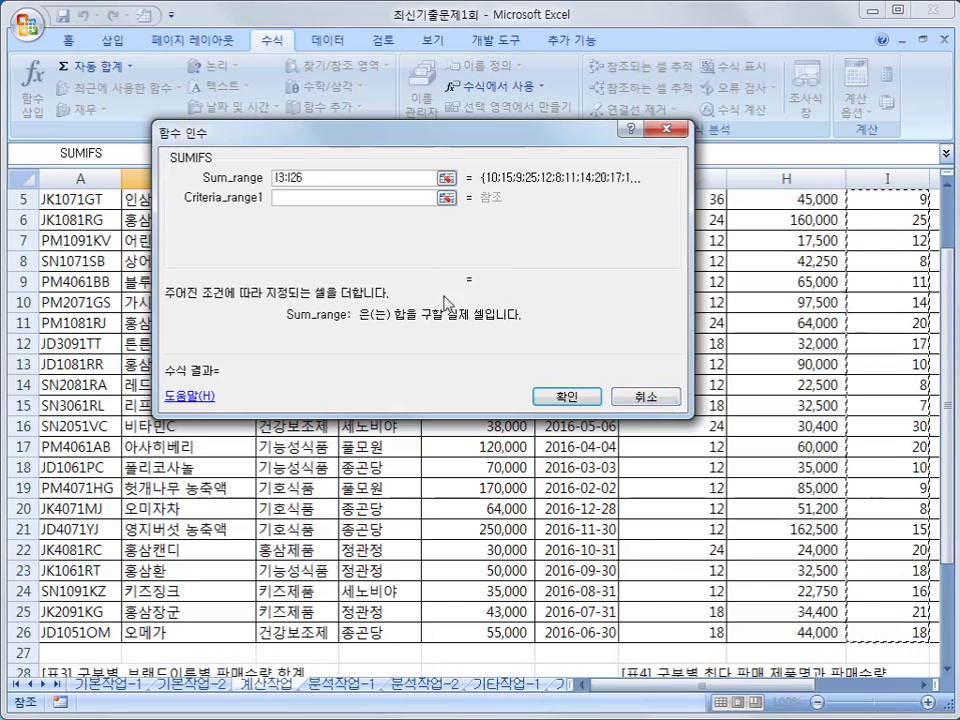
key("F4")
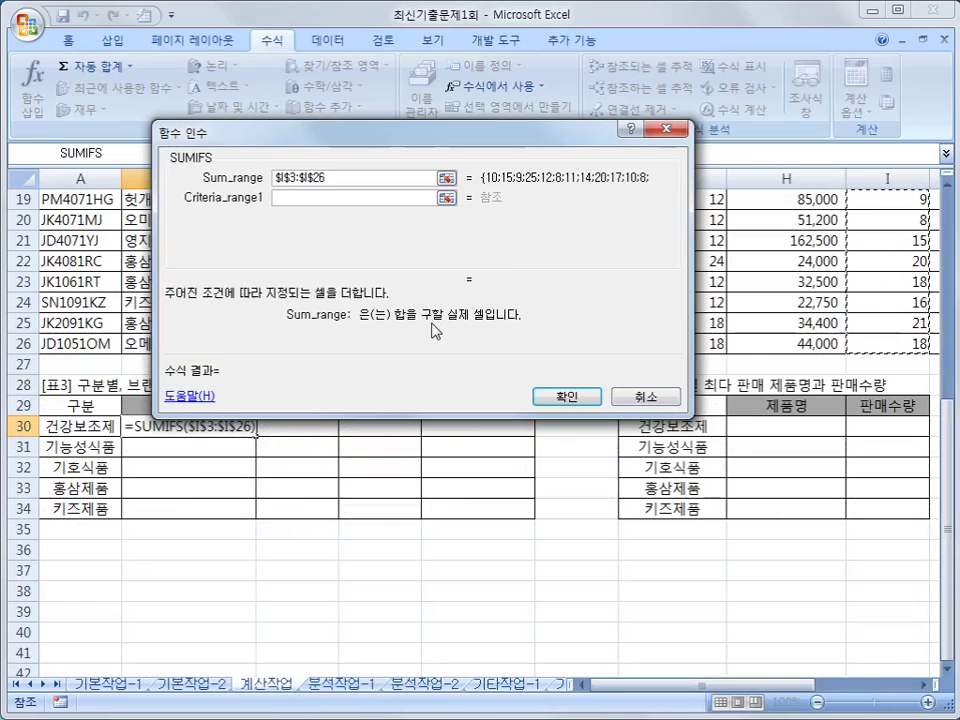
left_click(302, 197)
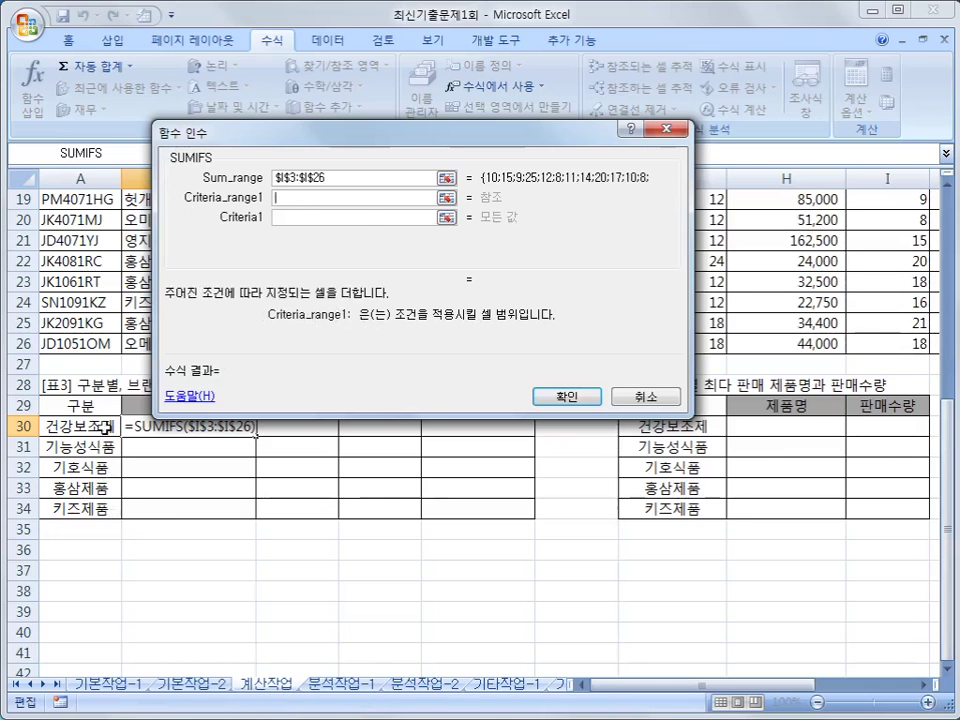
left_click_drag(396, 145, 578, 268)
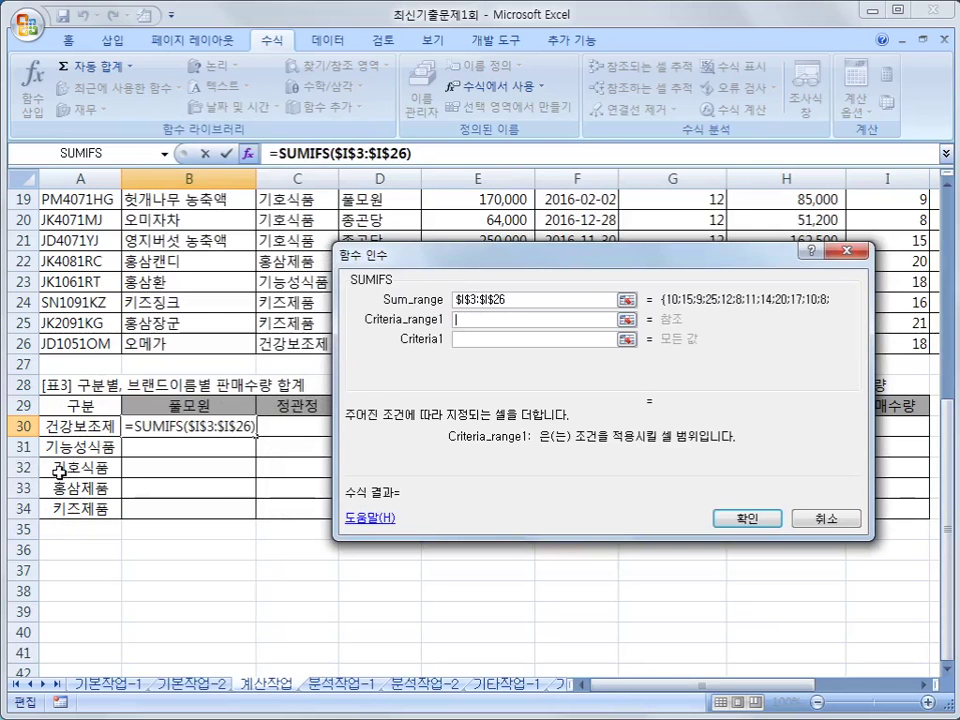
scroll(252, 517, "up", 6)
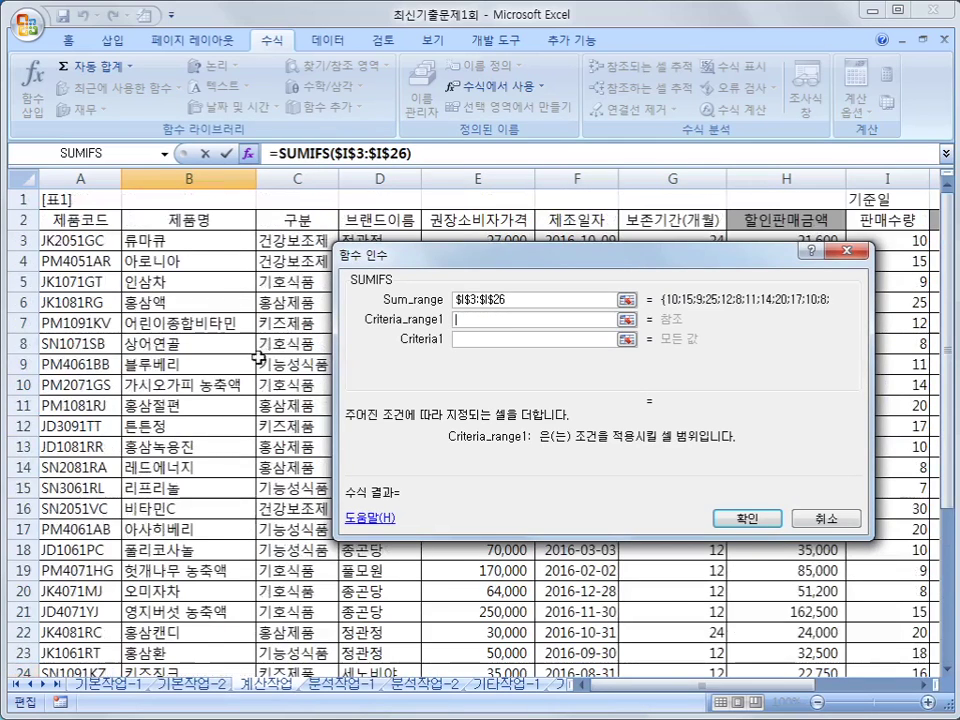
- Set Criteria_range1 to $C$3:$C$26 and Criteria1 to the mixed reference $A30
left_click_drag(295, 241, 293, 636)
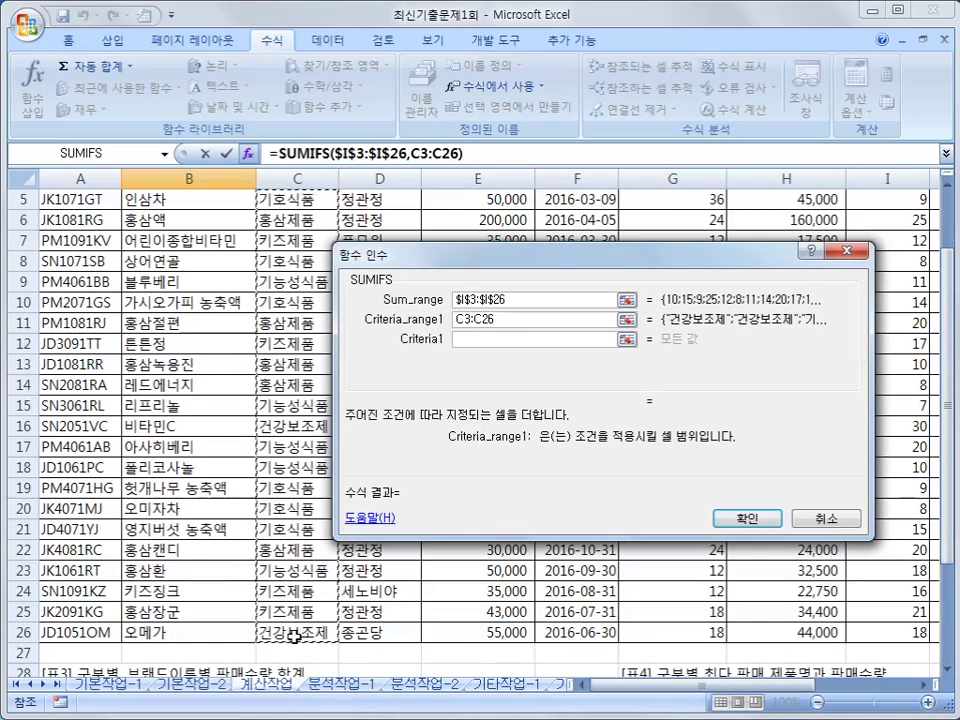
key("F4")
left_click(512, 343)
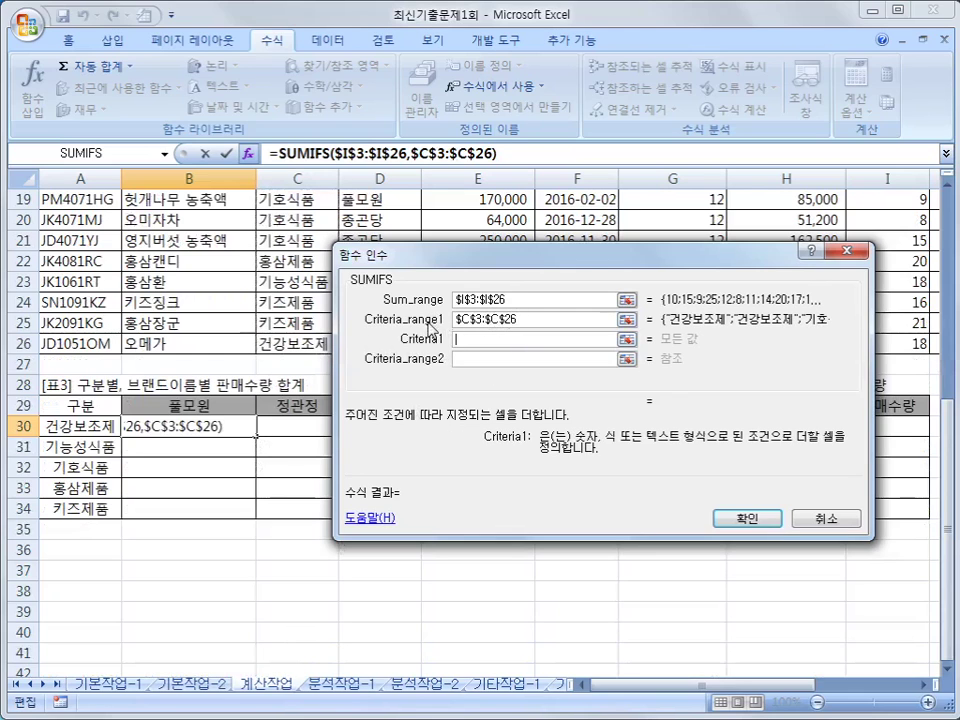
left_click(75, 430)
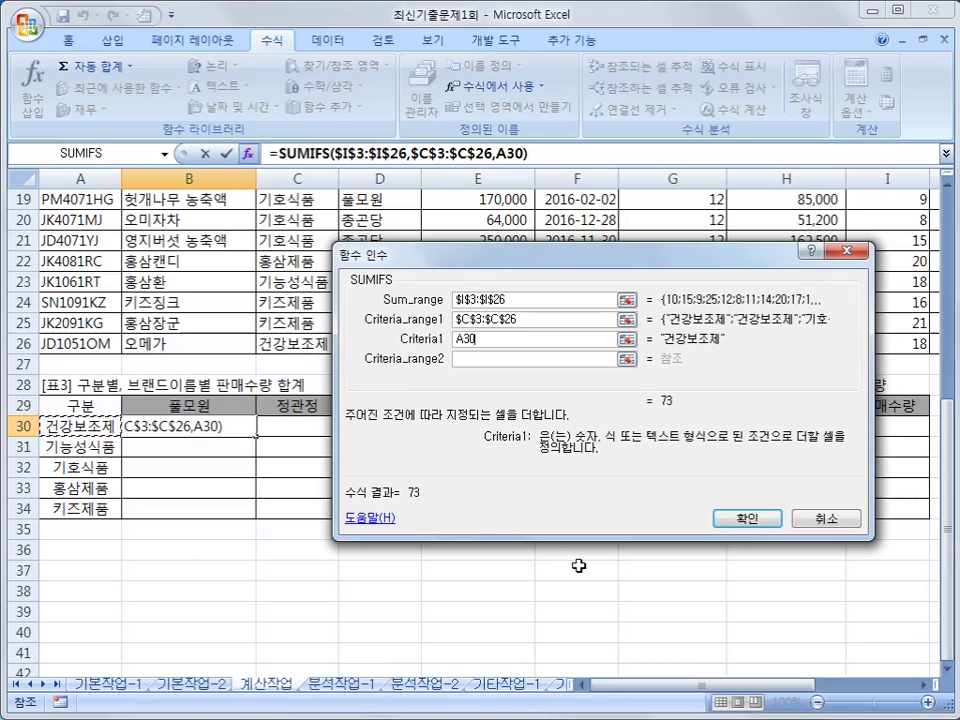
key("F4")
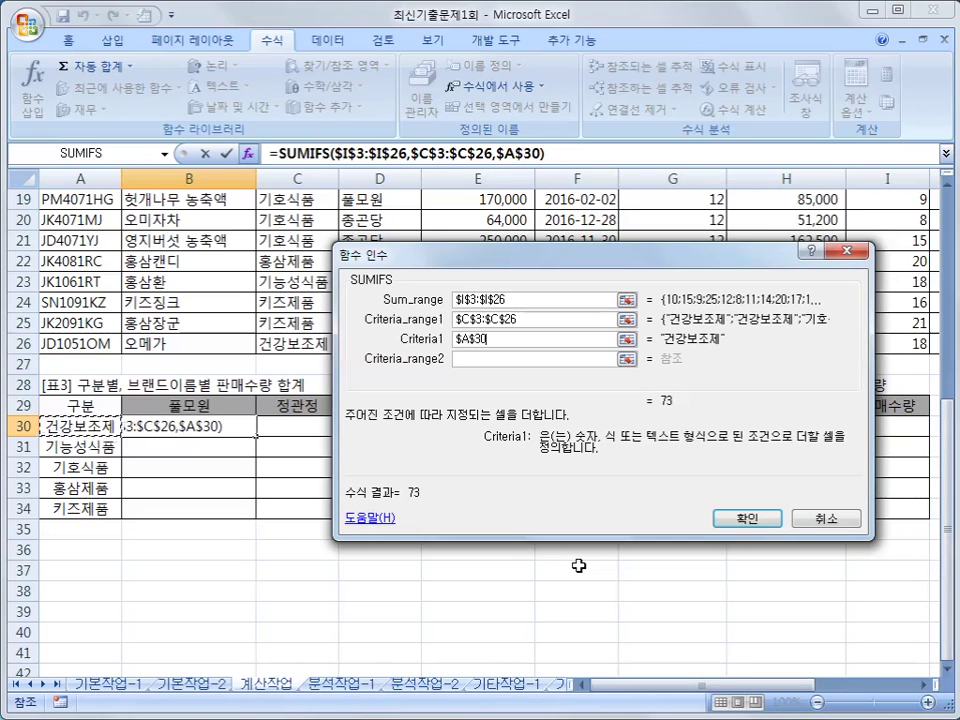
key("F4")
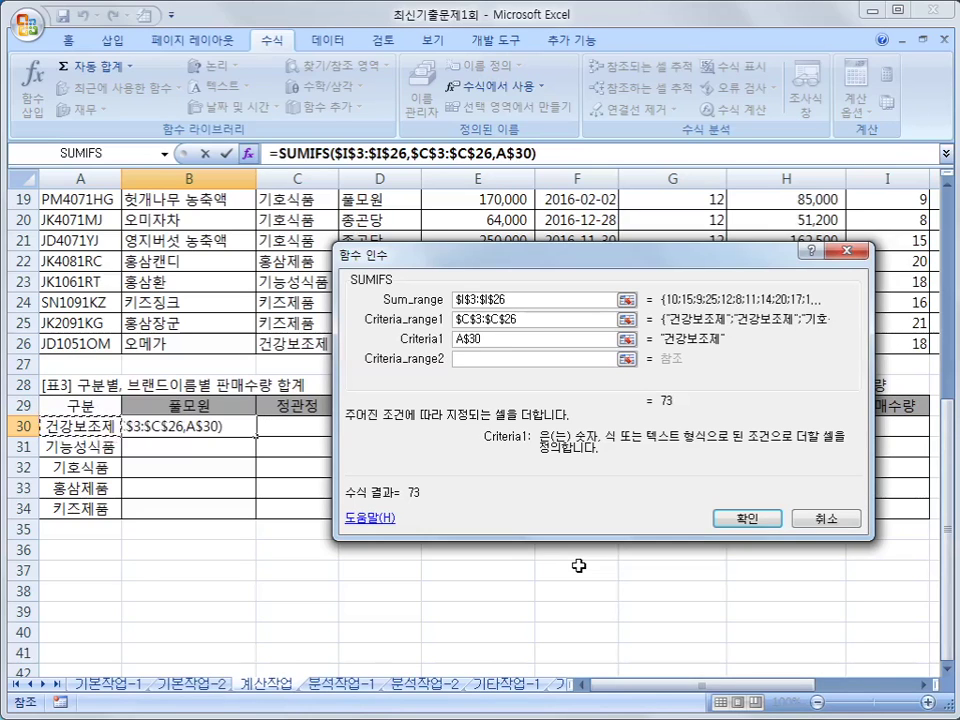
key("F4")
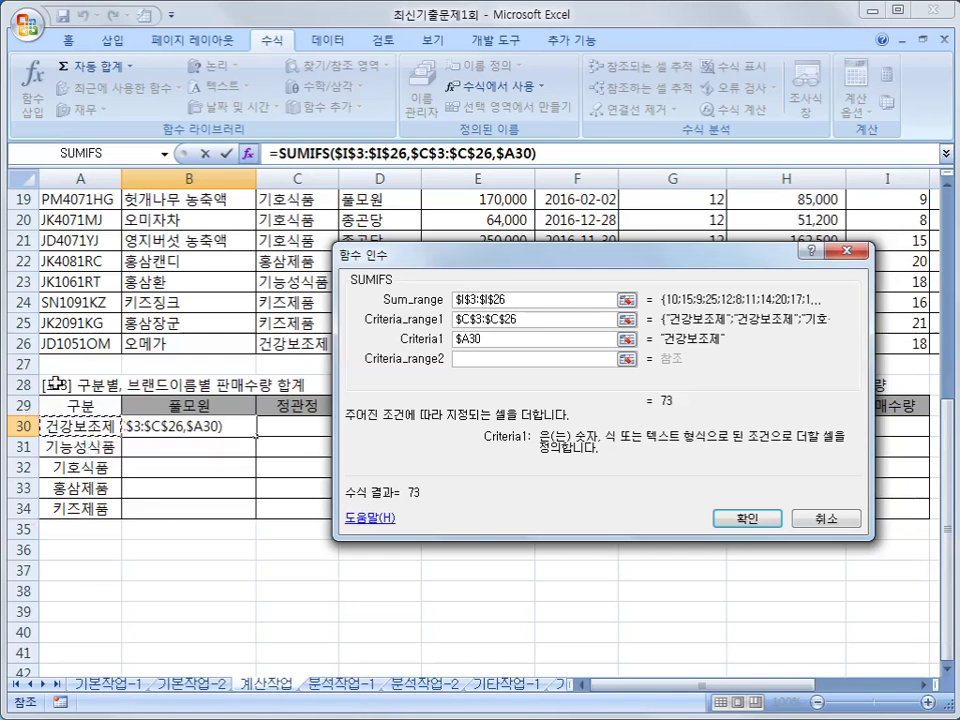
- Set Criteria_range2 to the brand column as absolute $D$3:$D$26
left_click(512, 360)
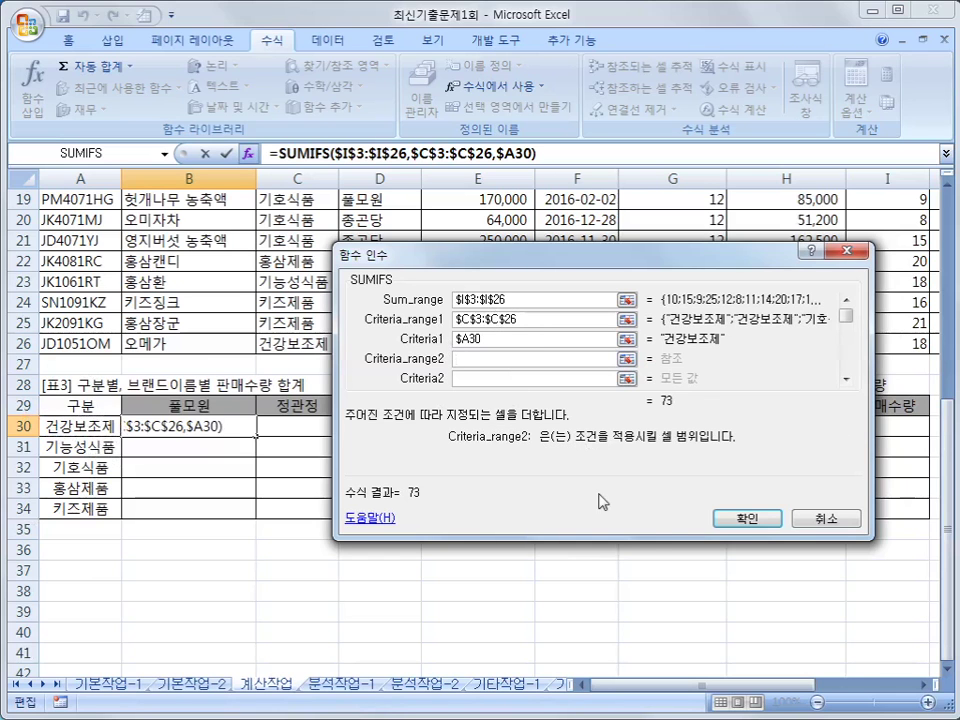
scroll(600, 500, "up", 6)
left_click(398, 240)
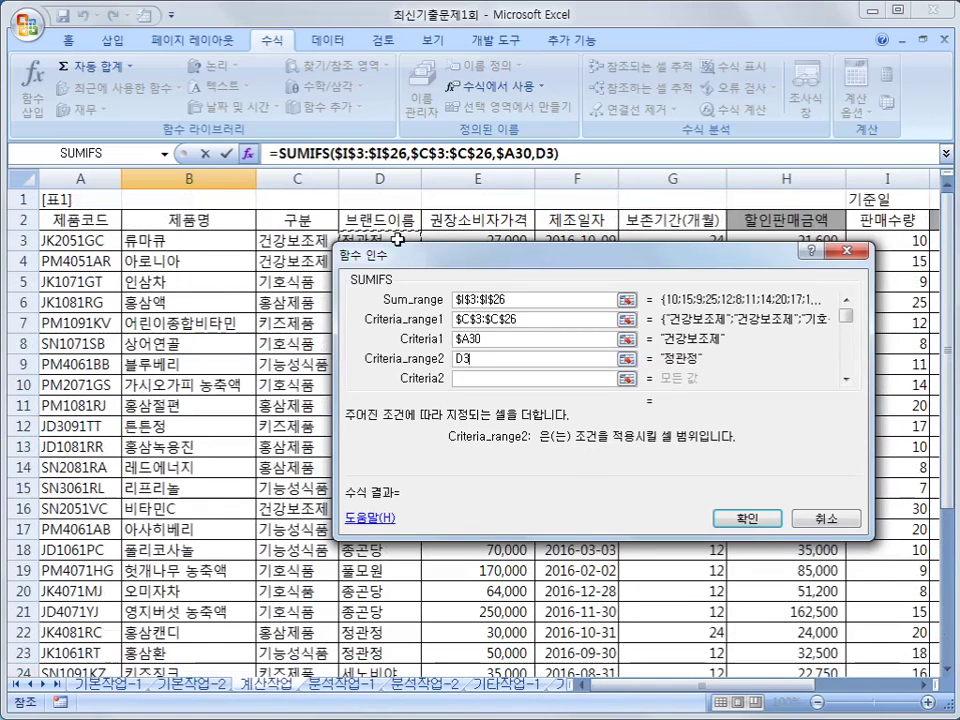
left_click_drag(398, 240, 398, 656)
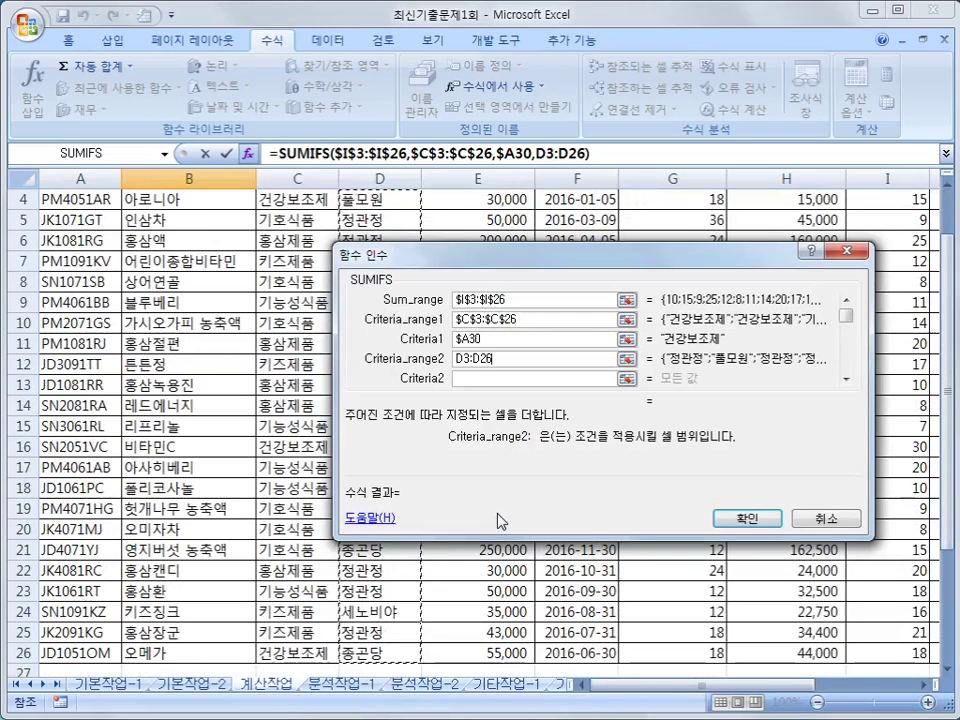
key("F4")
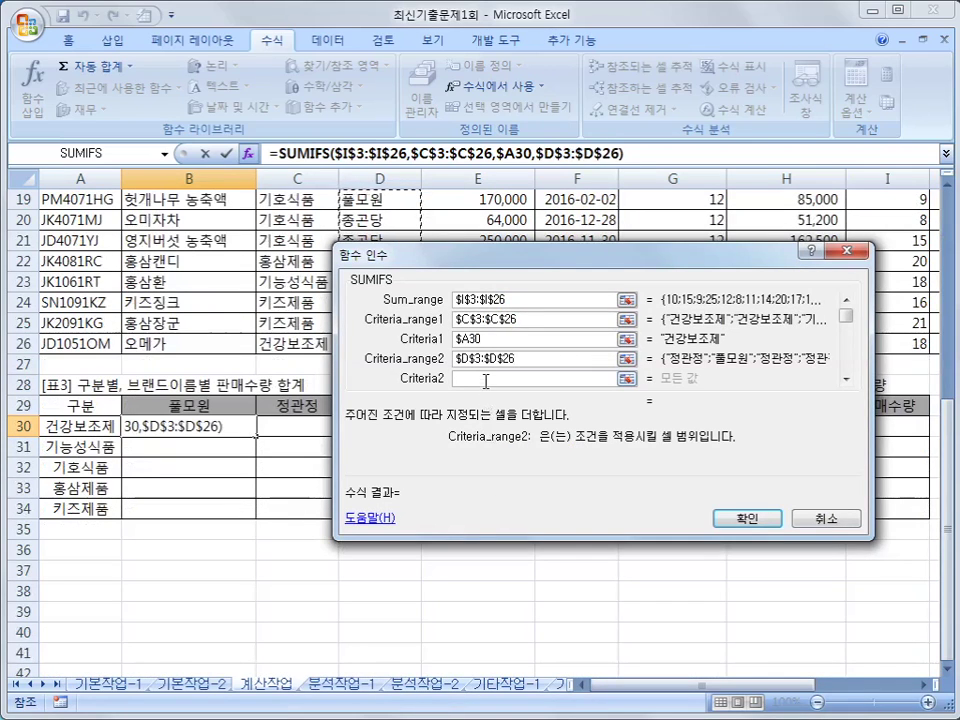
- Set Criteria2 to the mixed reference B$29 and confirm the SUMIFS, giving 15
left_click(485, 381)
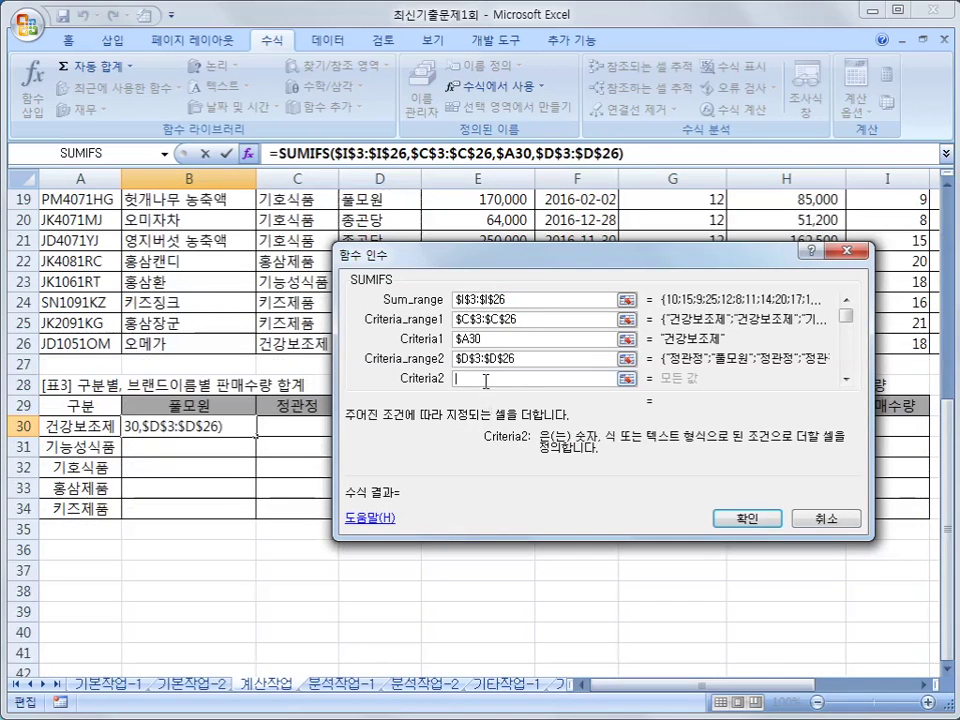
left_click(214, 406)
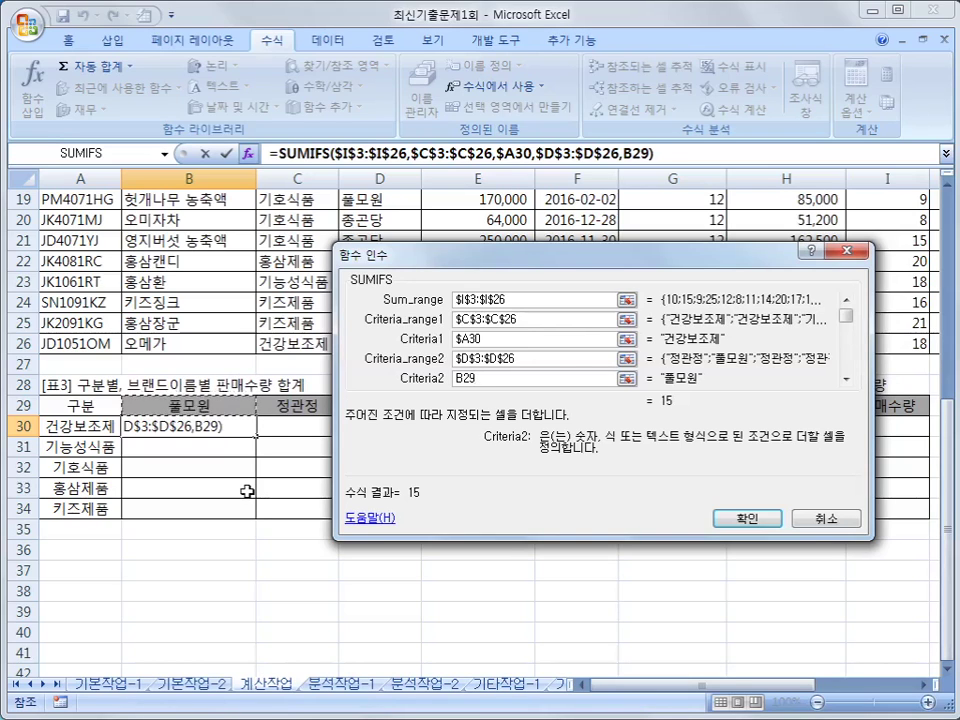
key("F4")
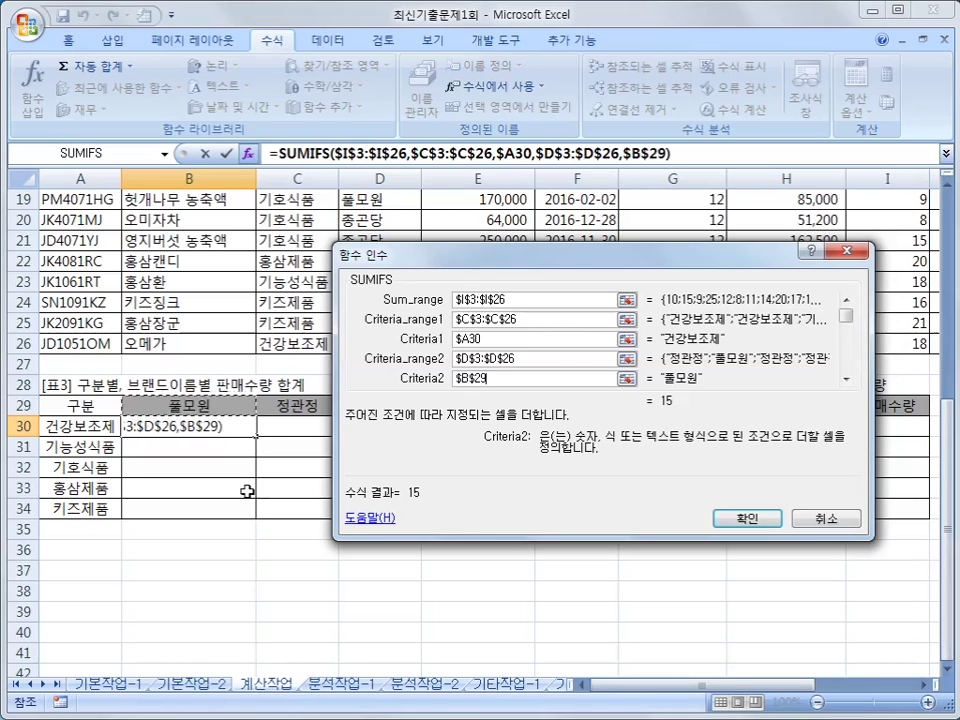
key("F4")
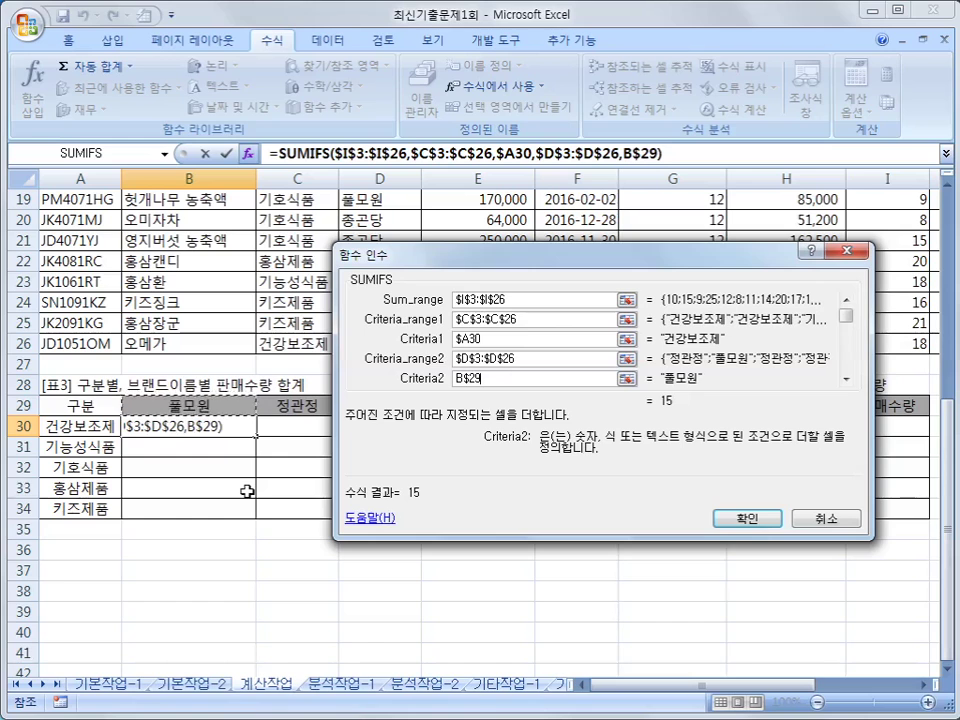
left_click(745, 521)
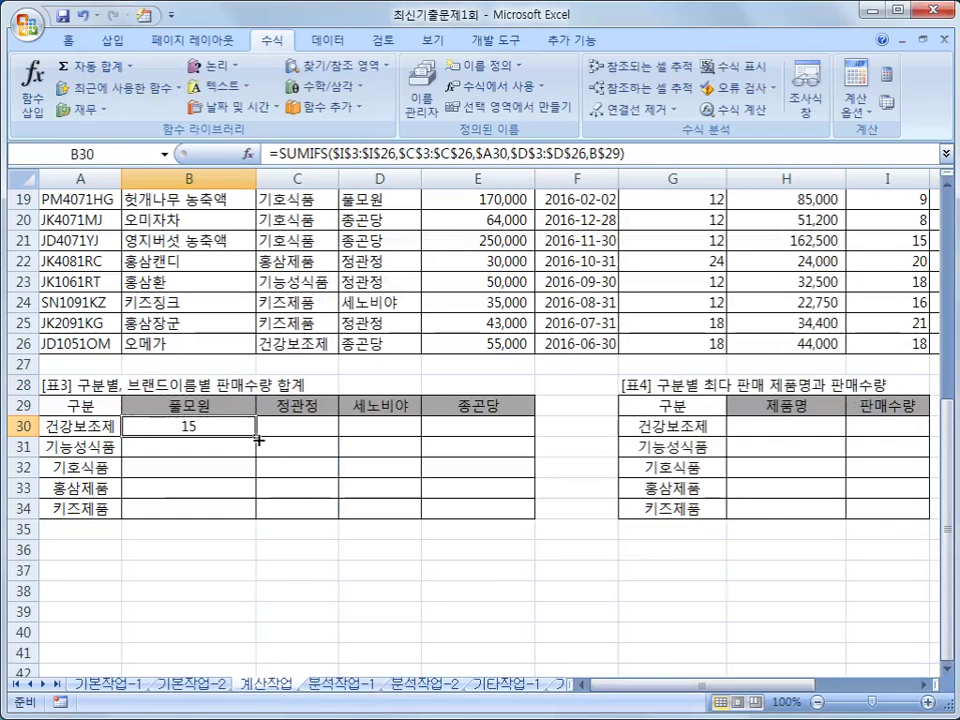
- Copy B30's SUMIFS down to B34 and across to column E, filling 표3
left_click_drag(256, 439, 521, 516)
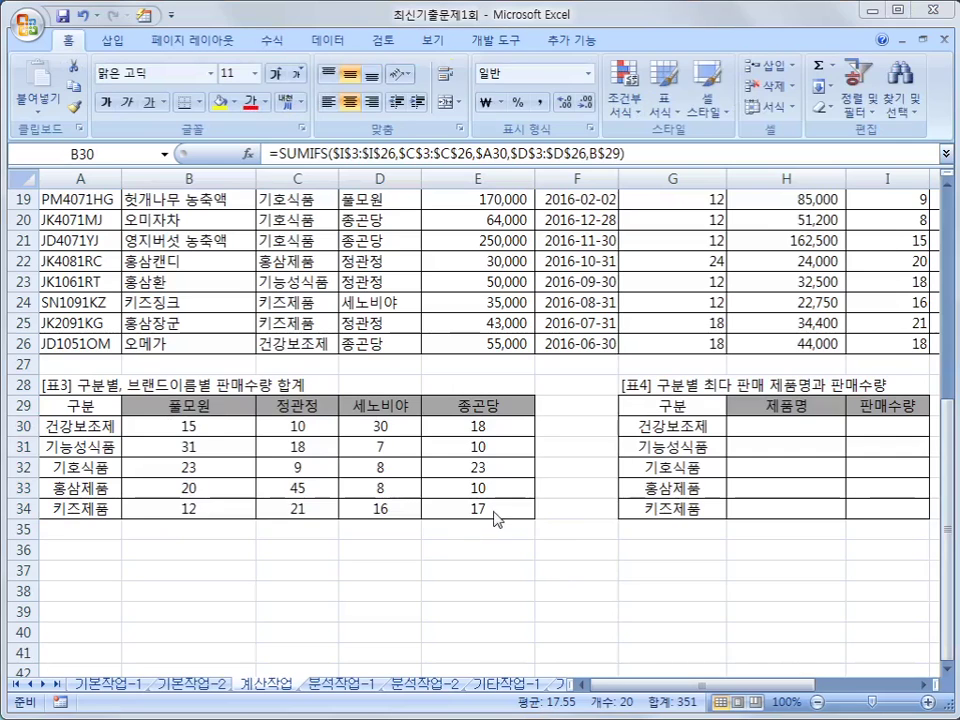
key("ctrl+v")
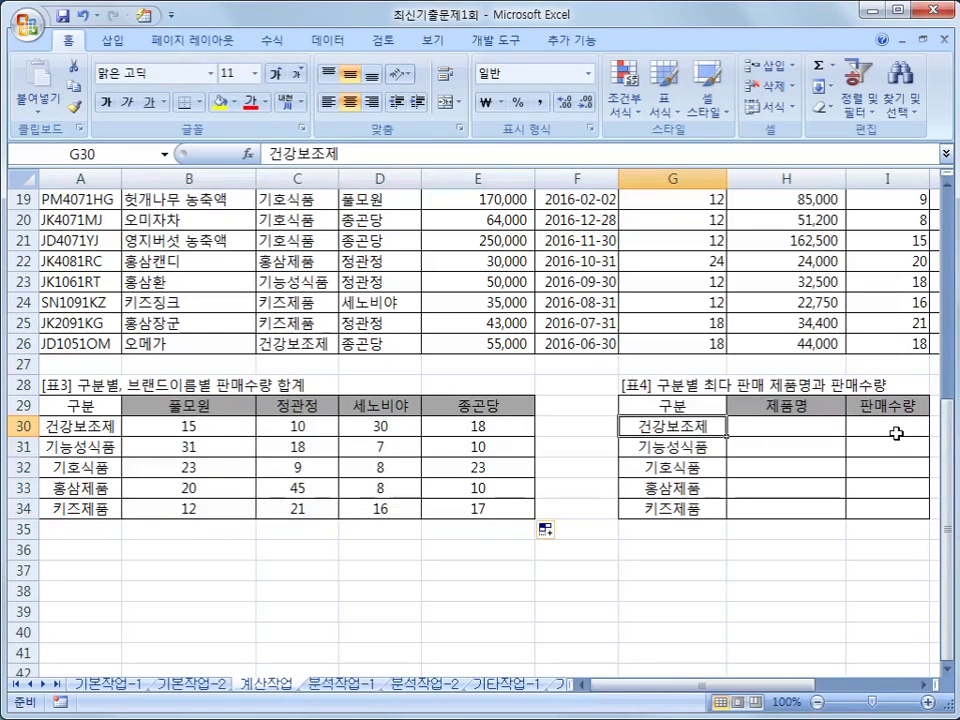
left_click_drag(696, 428, 697, 511)
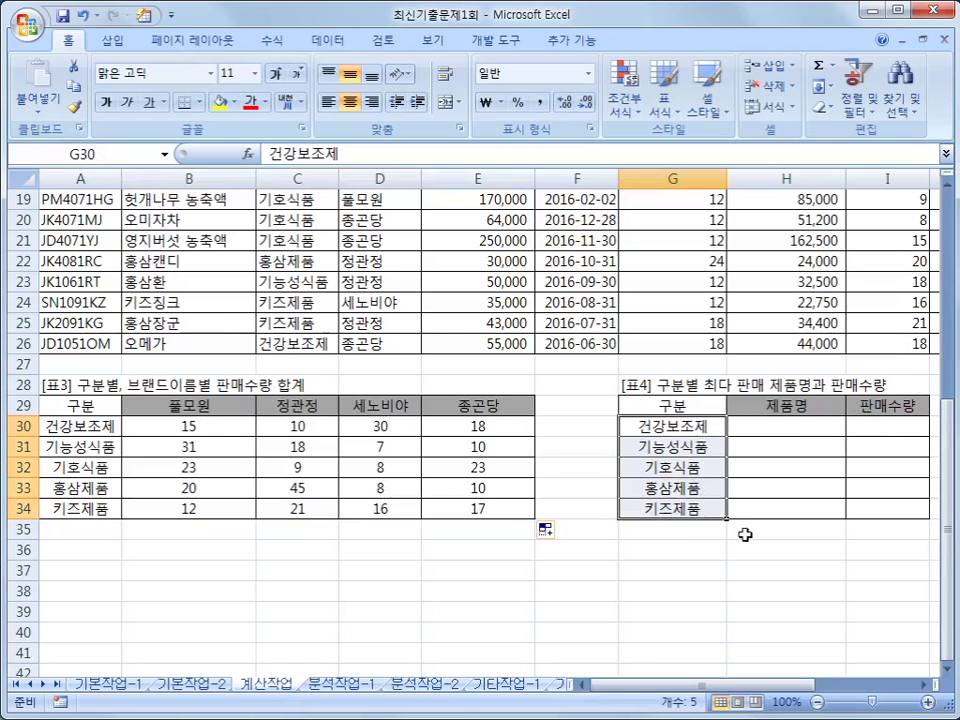
scroll(718, 521, "up", 6)
left_click_drag(317, 240, 296, 655)
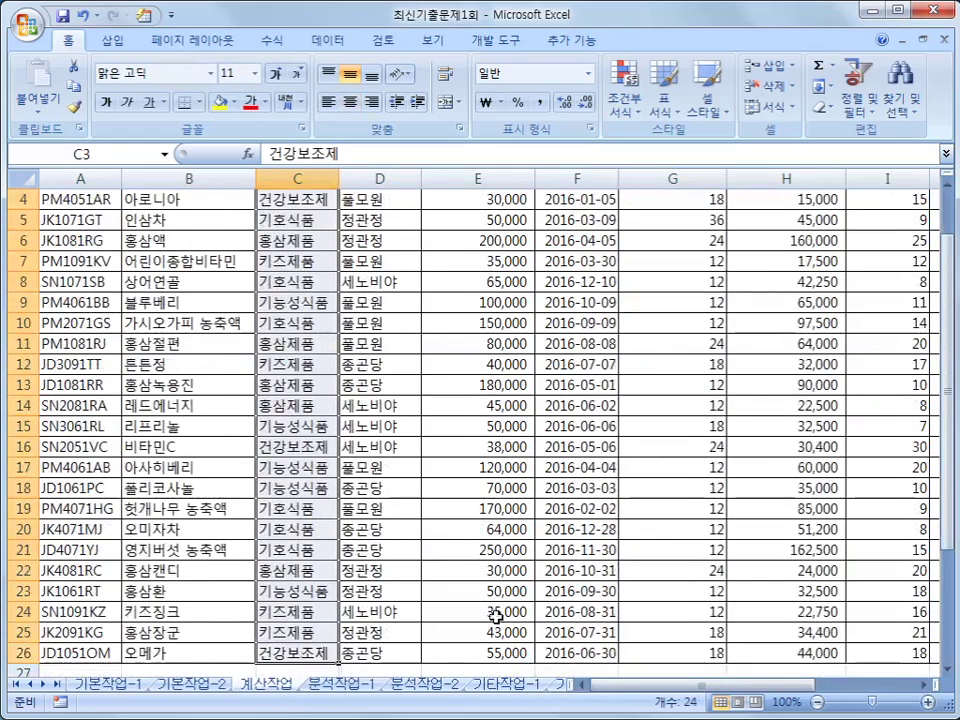
scroll(643, 619, "down", 4)
left_click(672, 488)
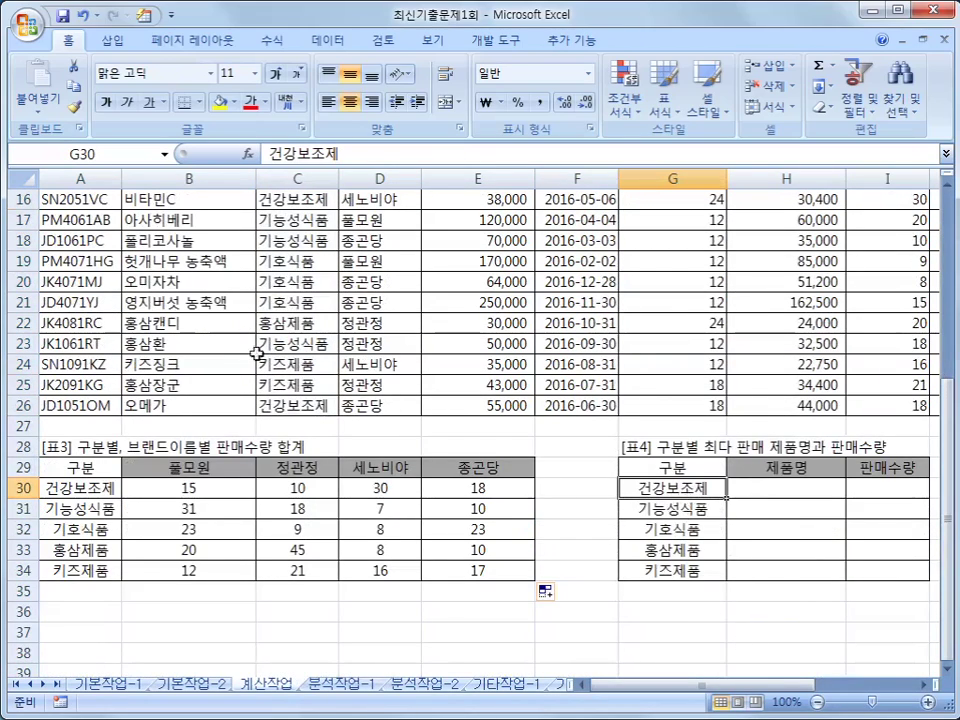
scroll(823, 563, "up", 5)
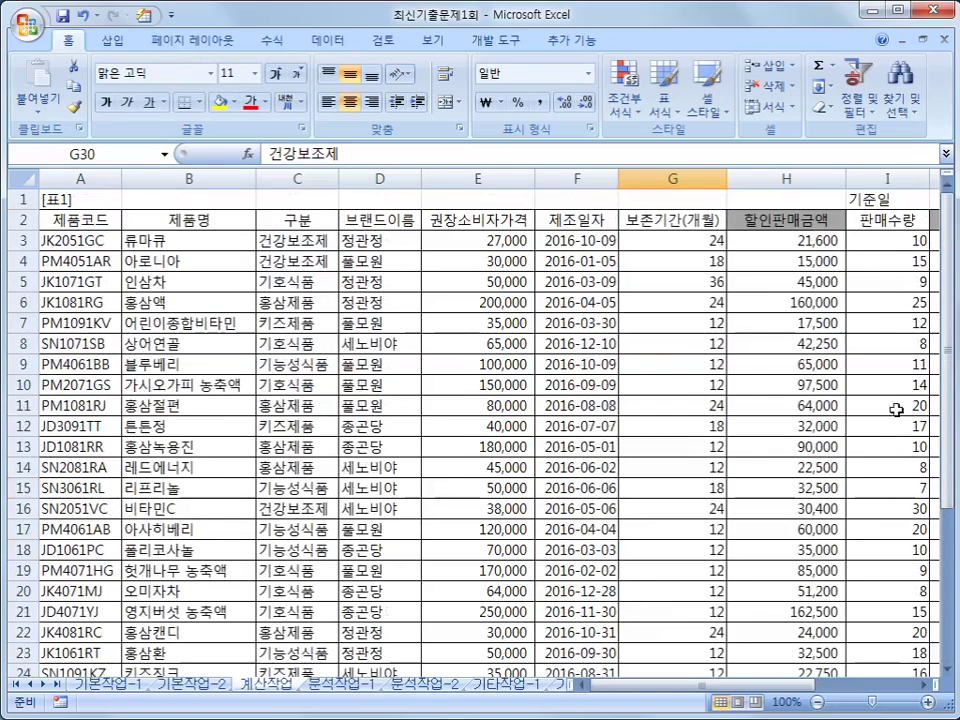
left_click_drag(891, 240, 893, 632)
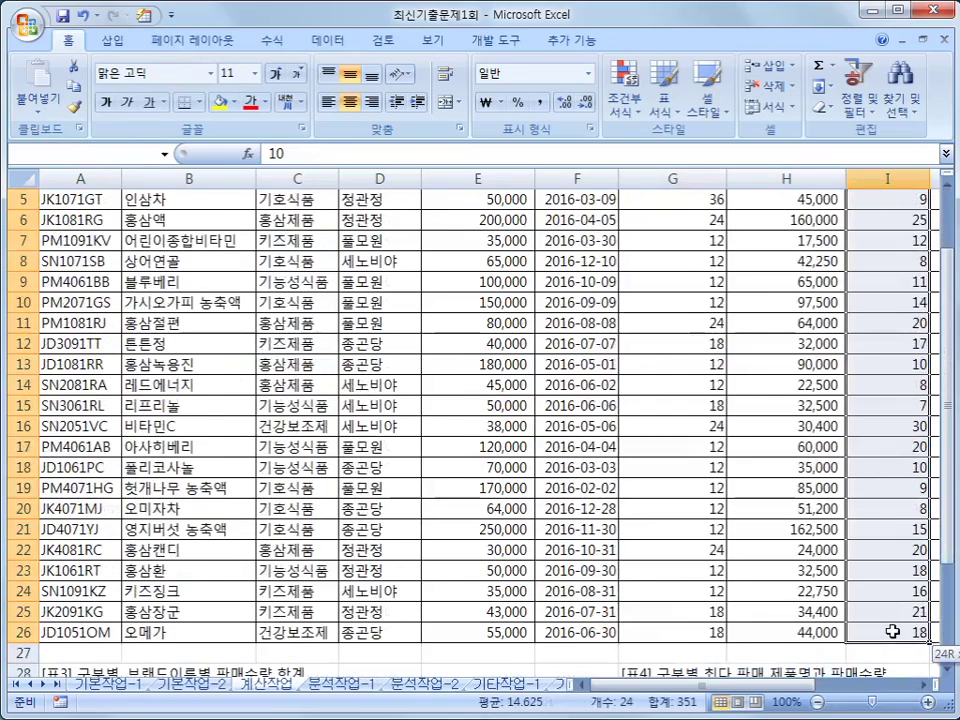
left_click(878, 331)
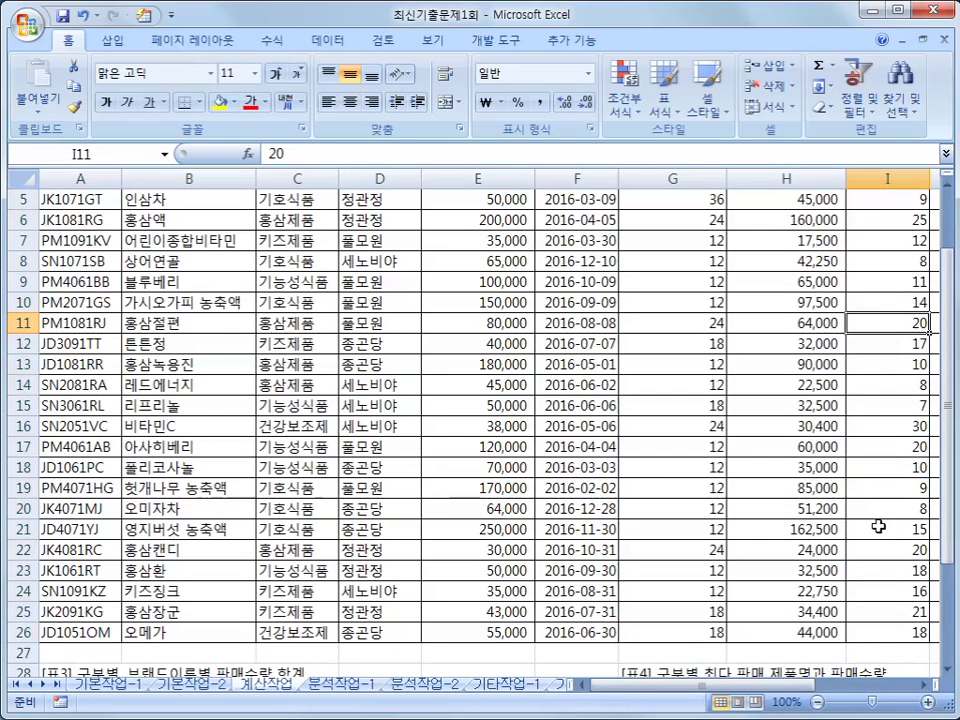
scroll(842, 617, "down", 3)
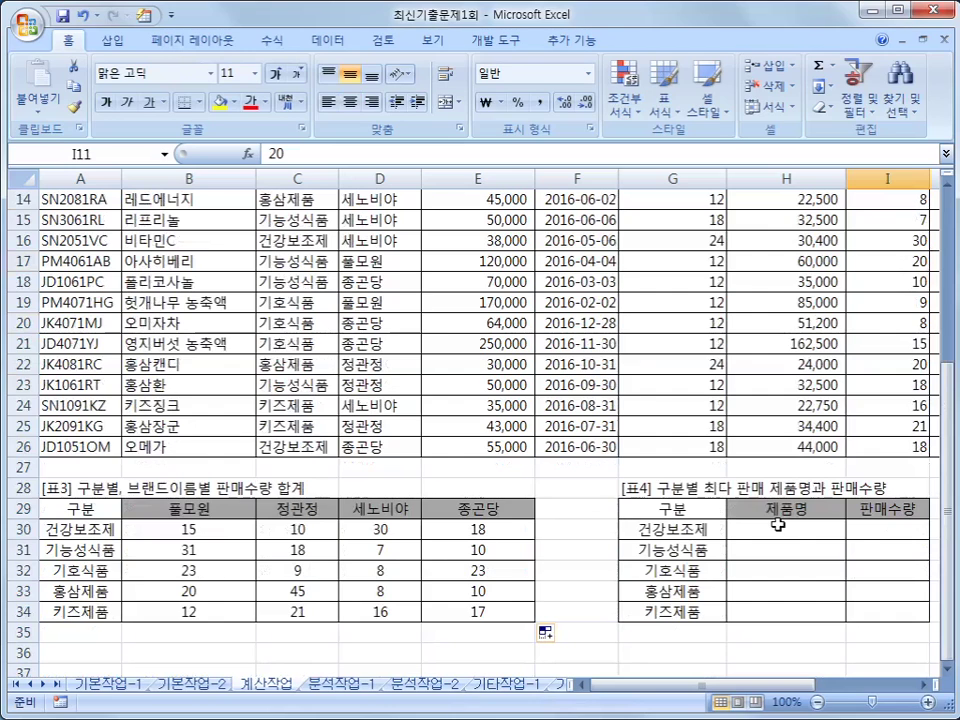
left_click(208, 328)
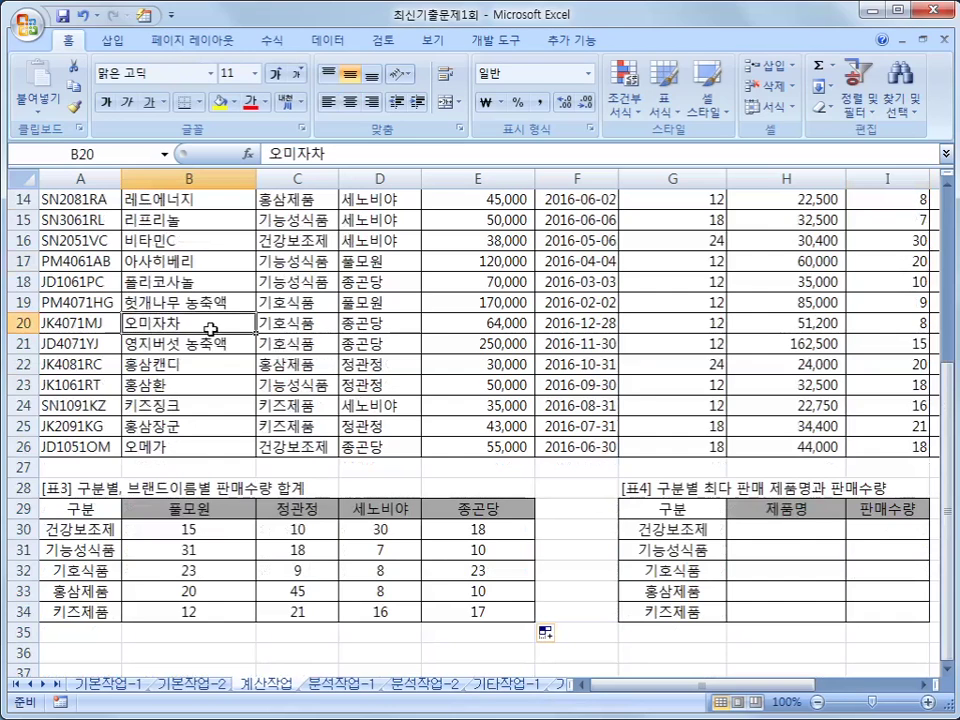
left_click(888, 346)
left_click(804, 527)
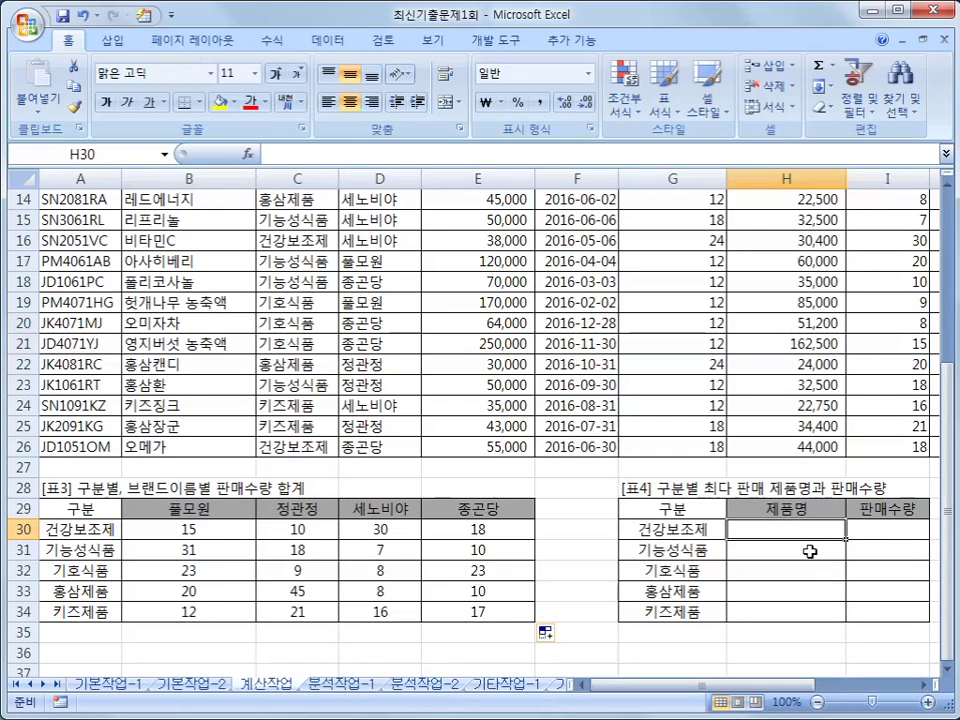
scroll(609, 413, "up", 4)
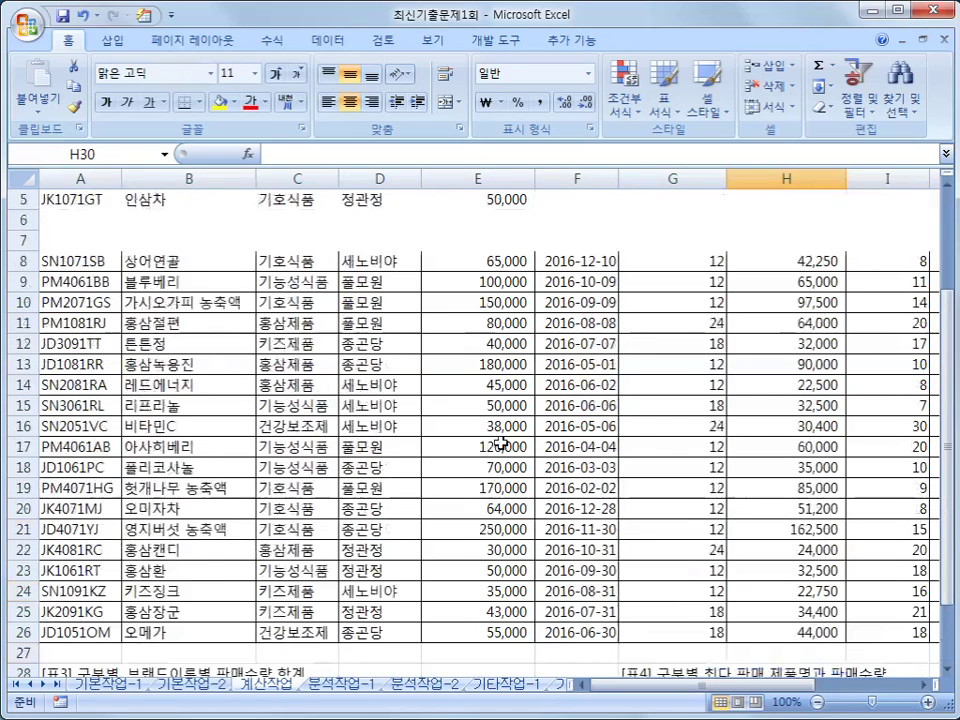
left_click(172, 225)
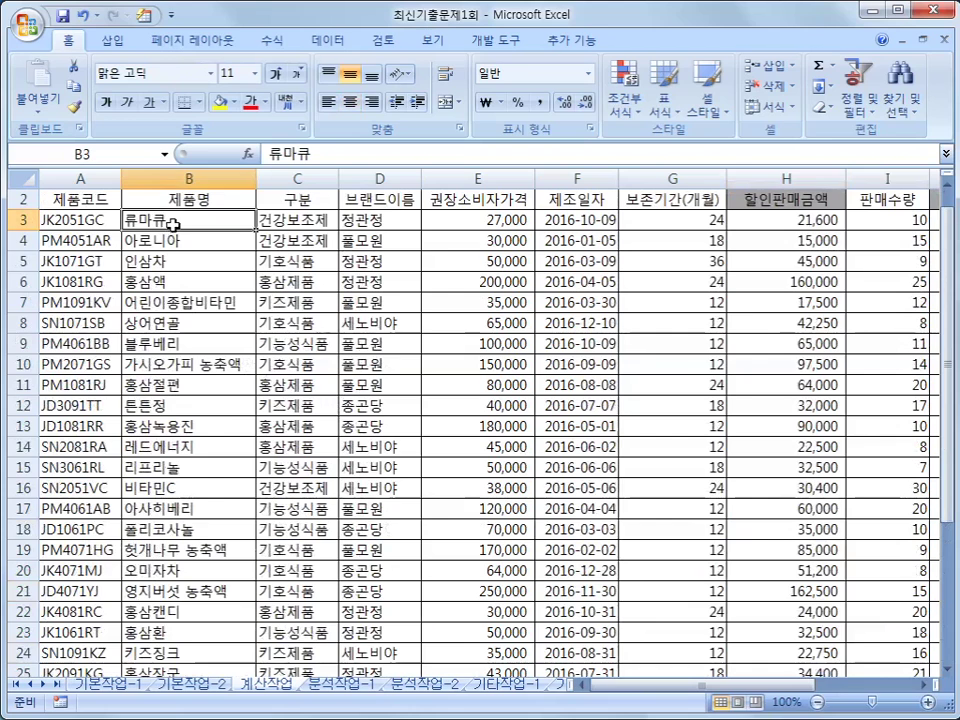
left_click_drag(96, 219, 885, 671)
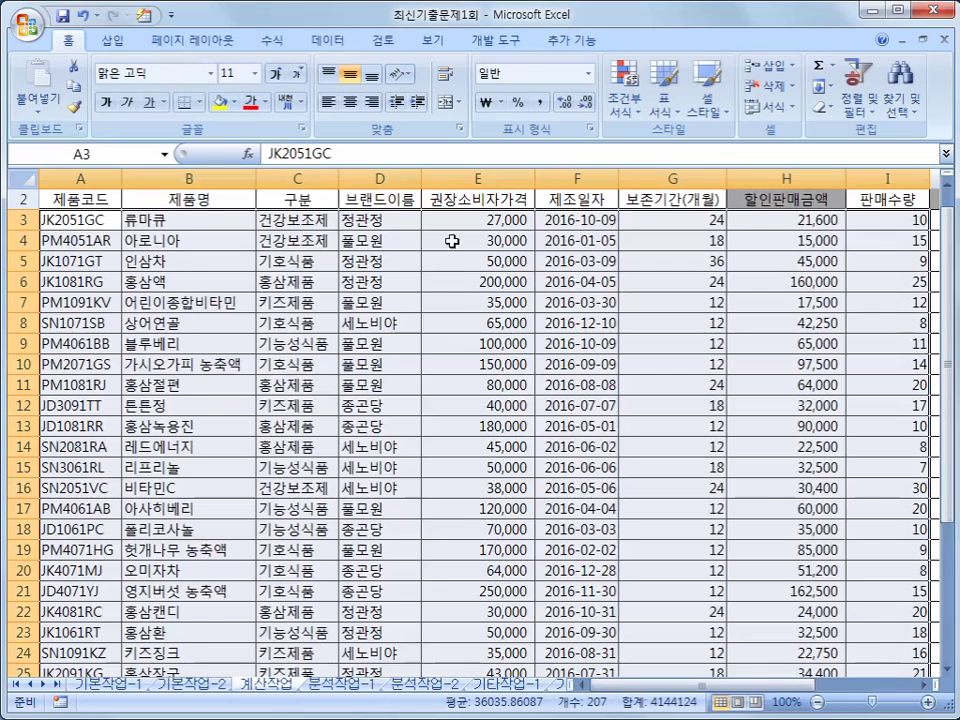
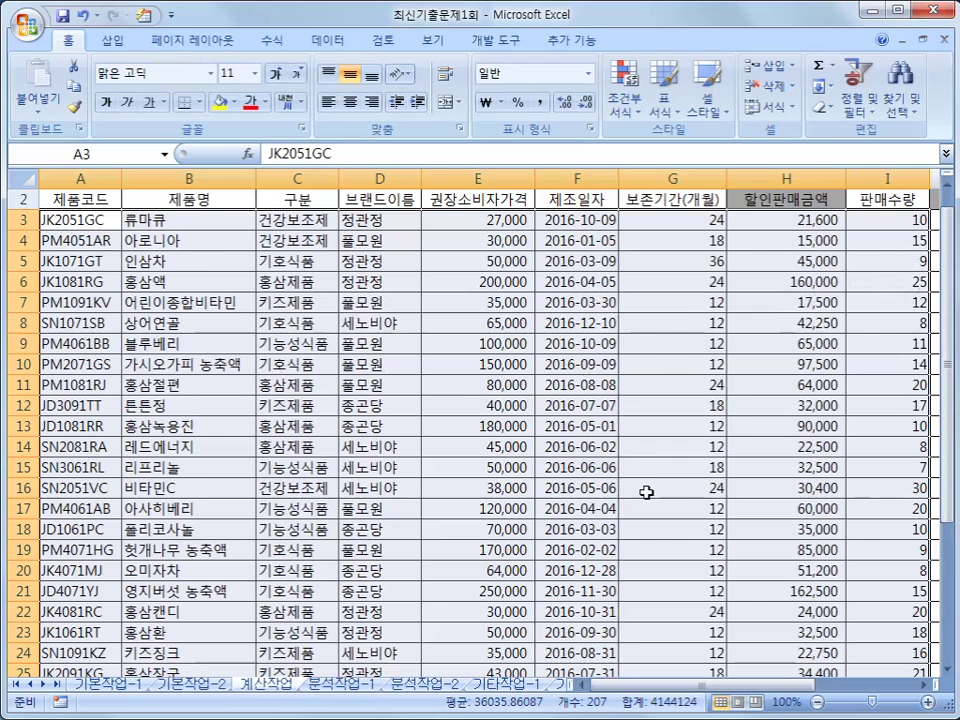
- Scroll down to Table 4 and select H30, the 제품명 cell for 건강보조제
scroll(646, 492, "down", 1)
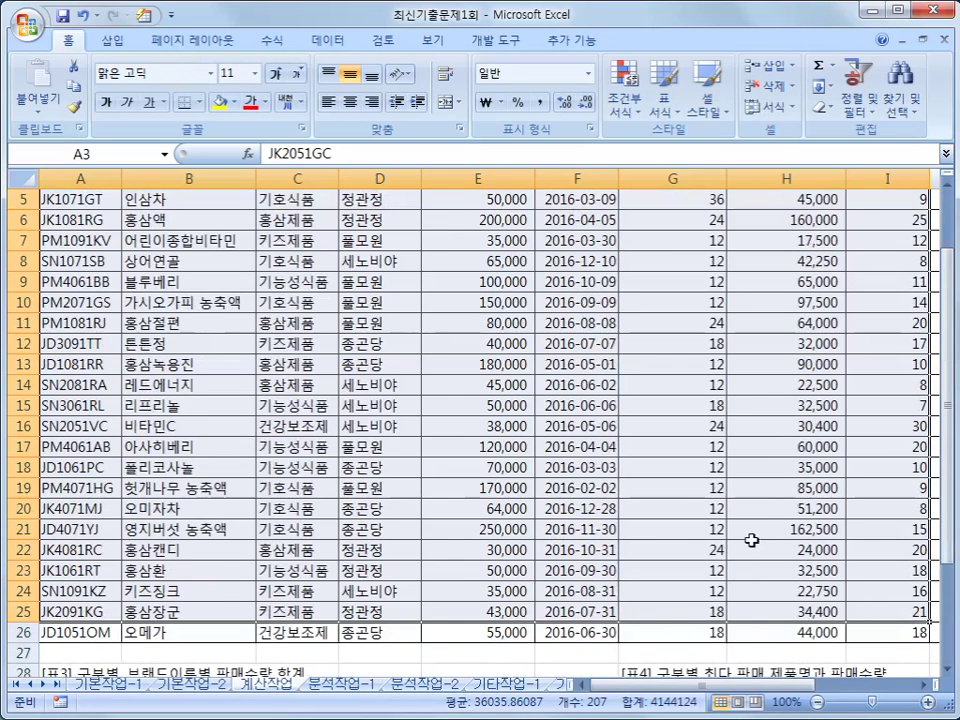
scroll(763, 540, "up", 2)
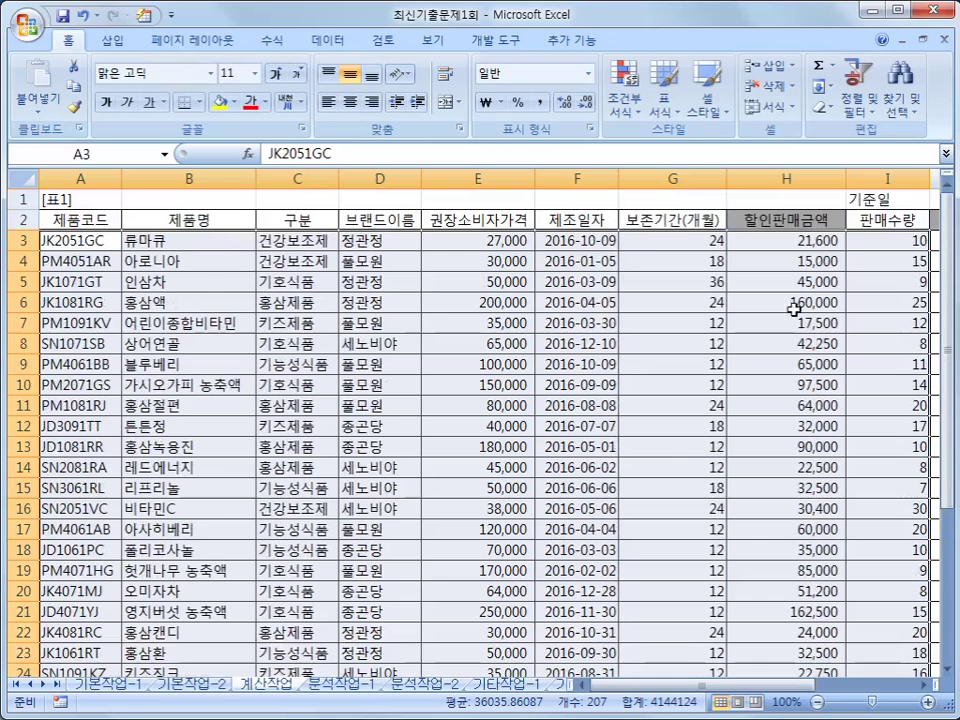
scroll(850, 400, "down", 4)
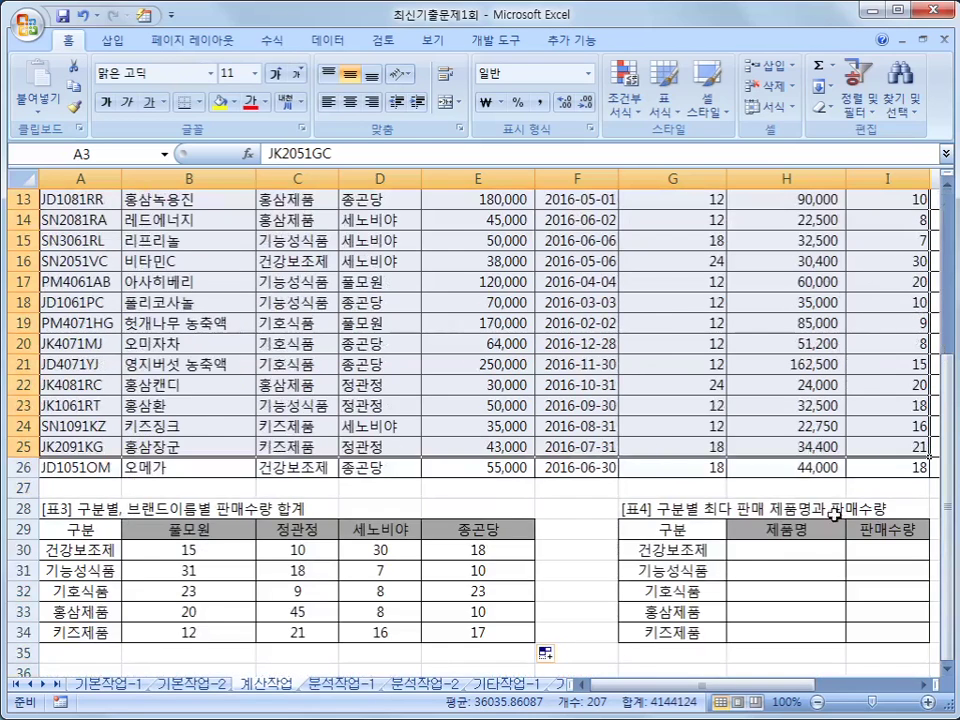
left_click(803, 551)
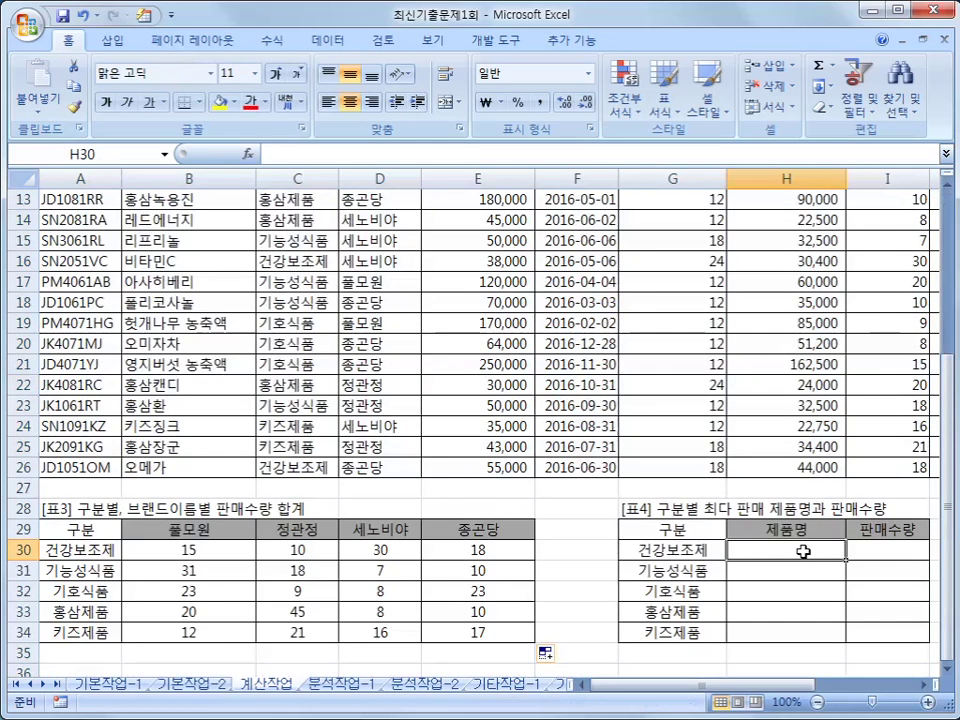
- In H30, start the formula =INDEX($A$3:$I$26,MATCH( with the product range made absolute
type("=")
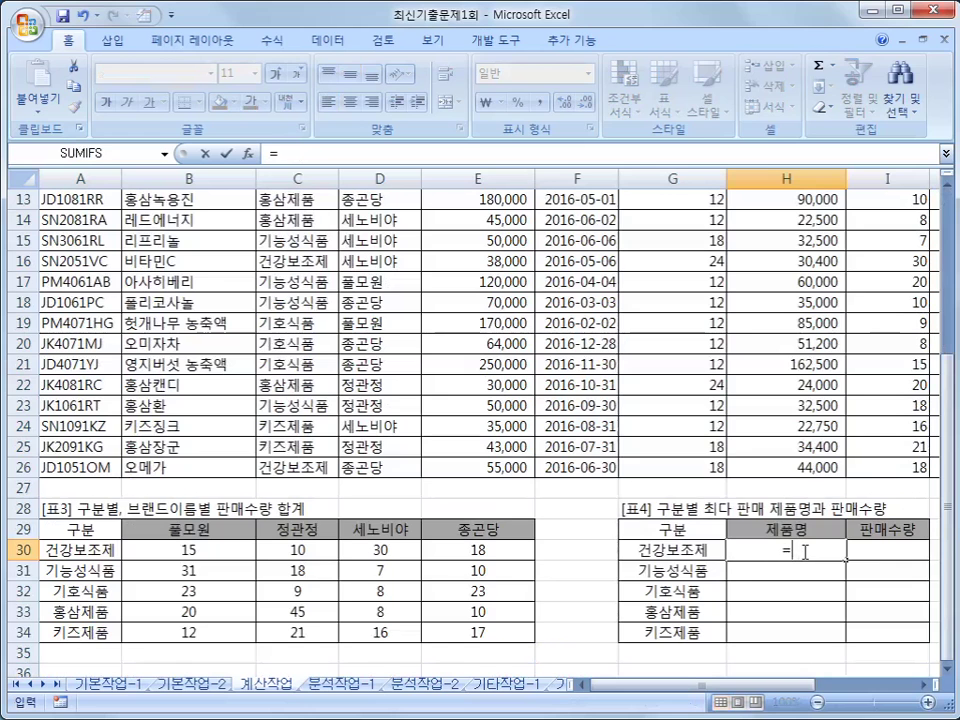
type("INE")
key("BackSpace")
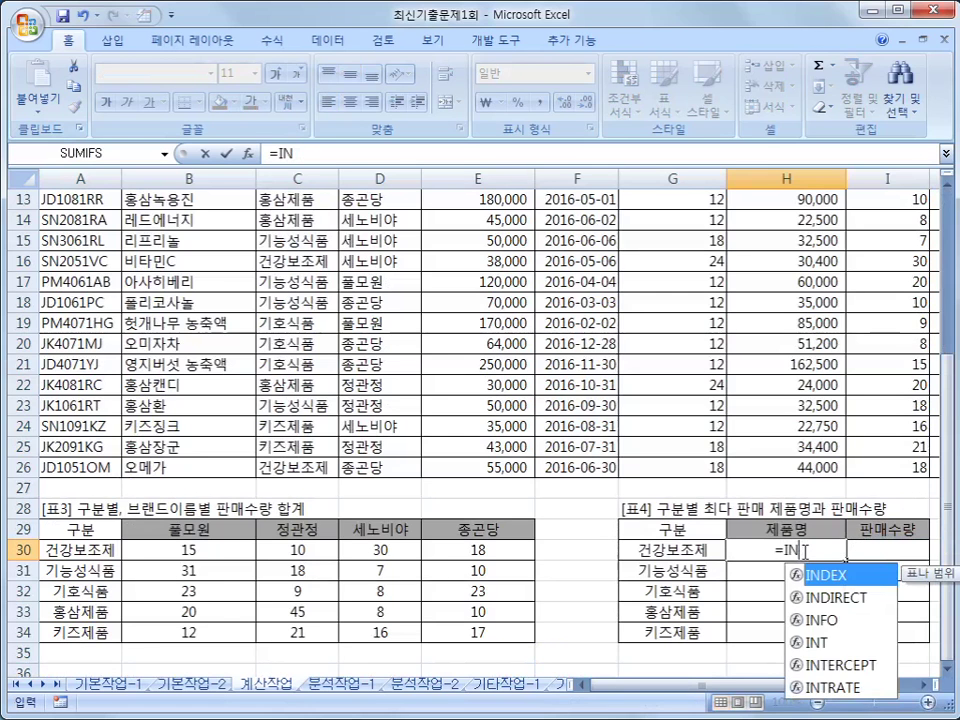
key("Tab")
scroll(400, 420, "up", 4)
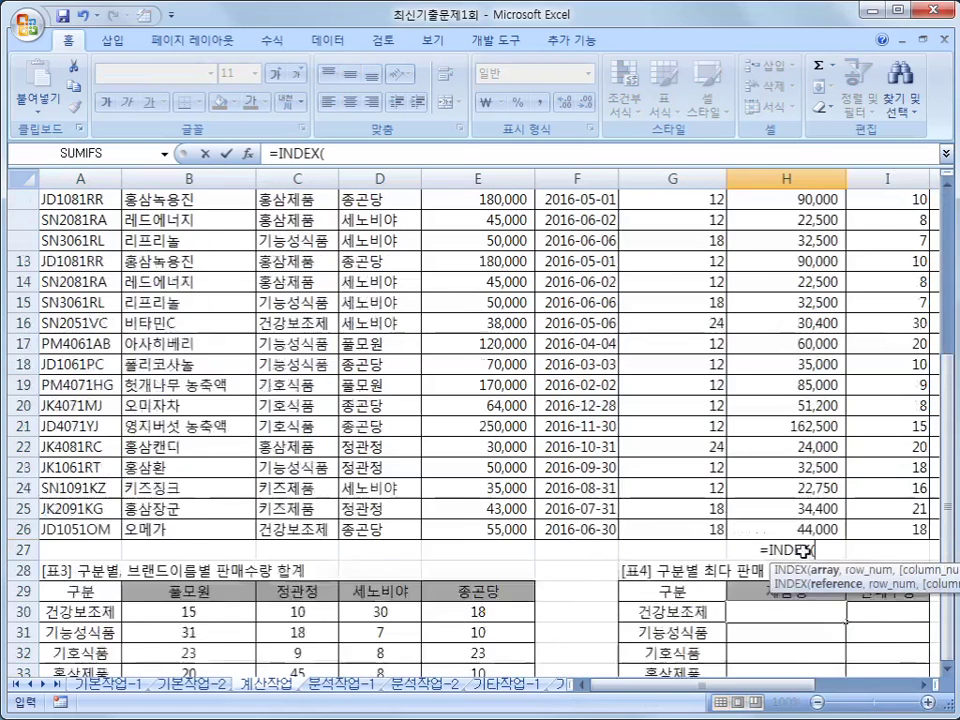
left_click_drag(88, 243, 866, 681)
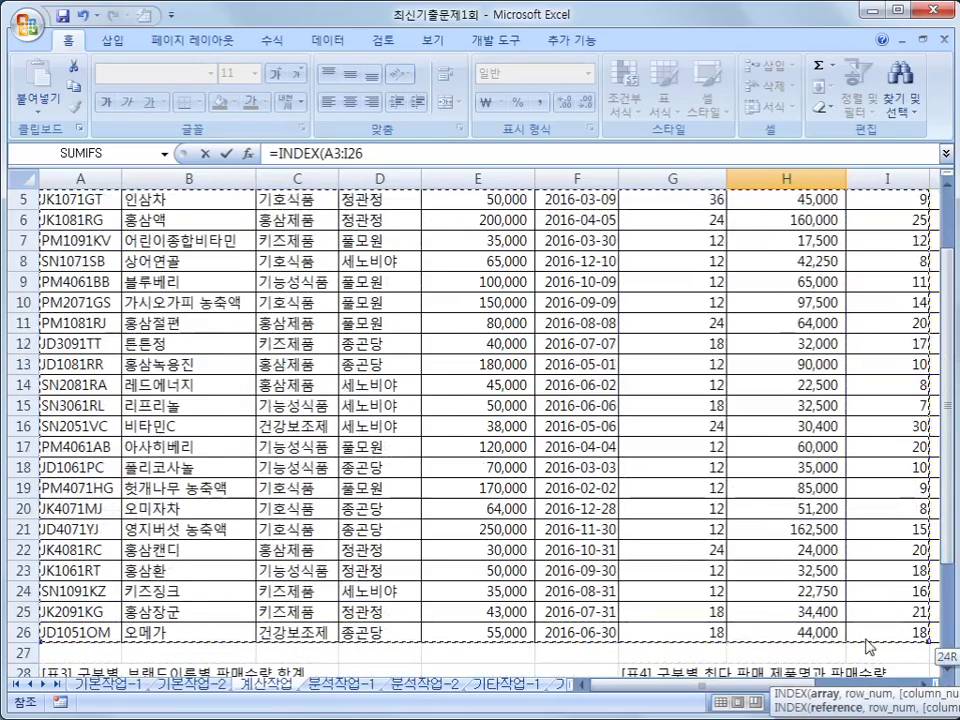
scroll(865, 642, "down", 2)
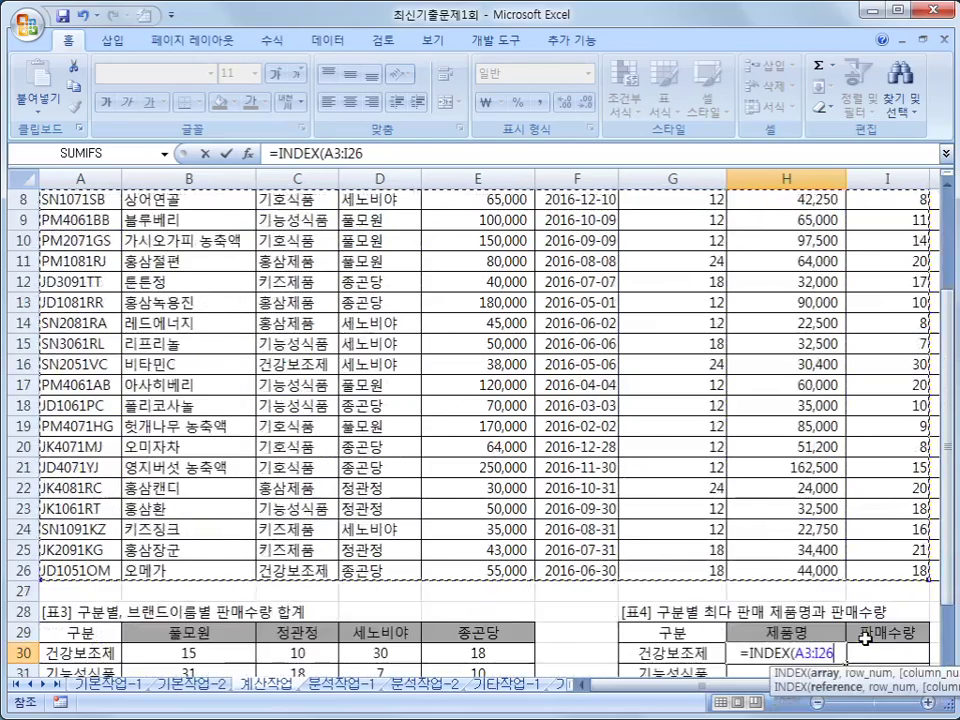
key("F4")
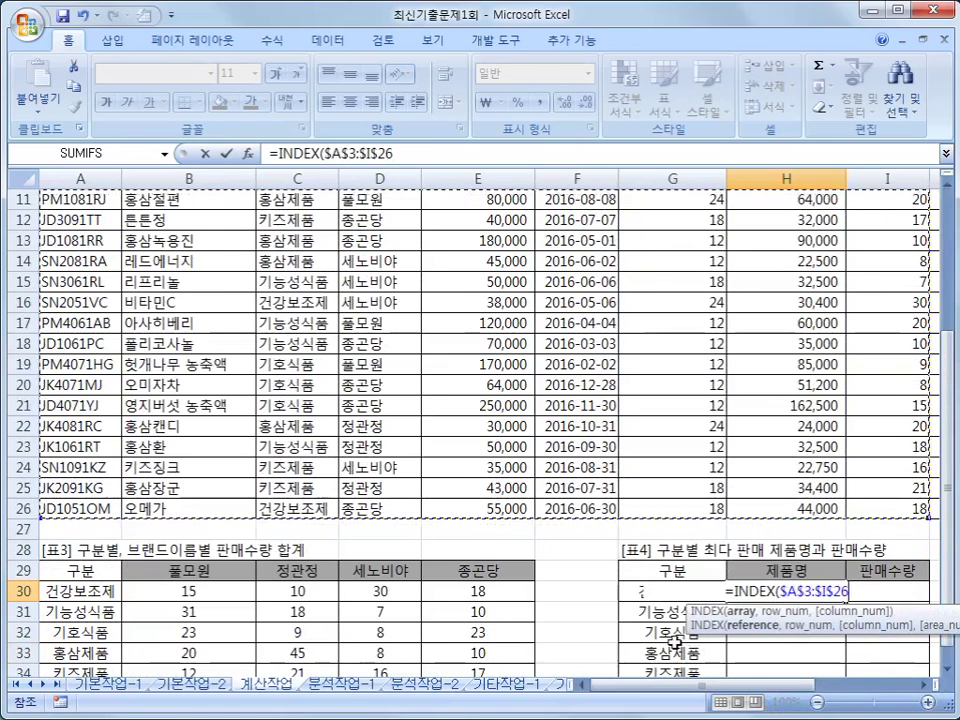
type(",")
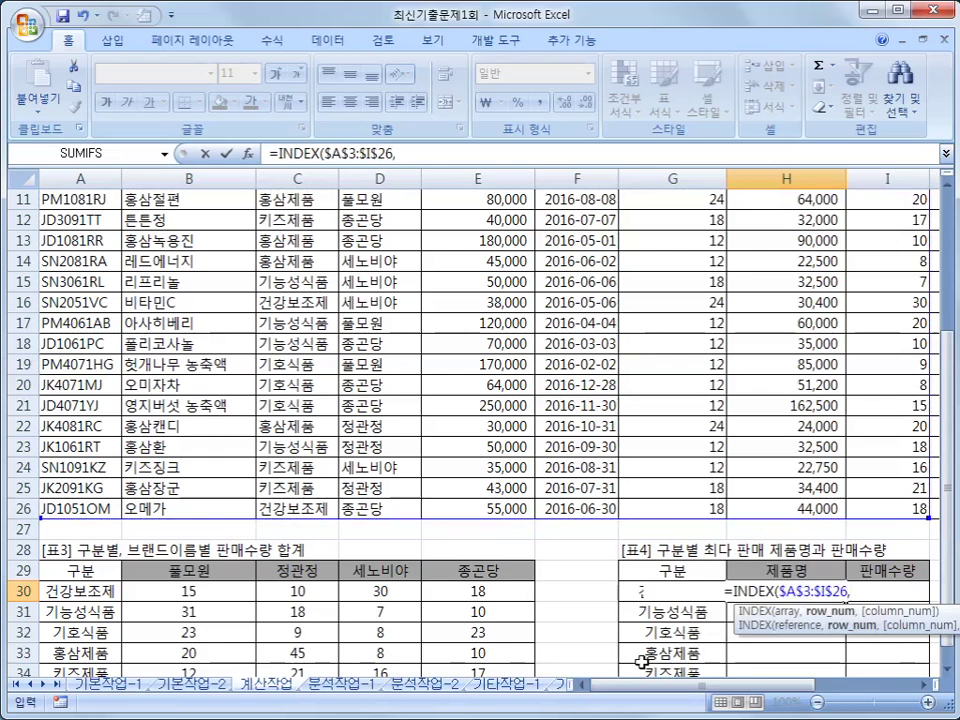
type("MATCH(")
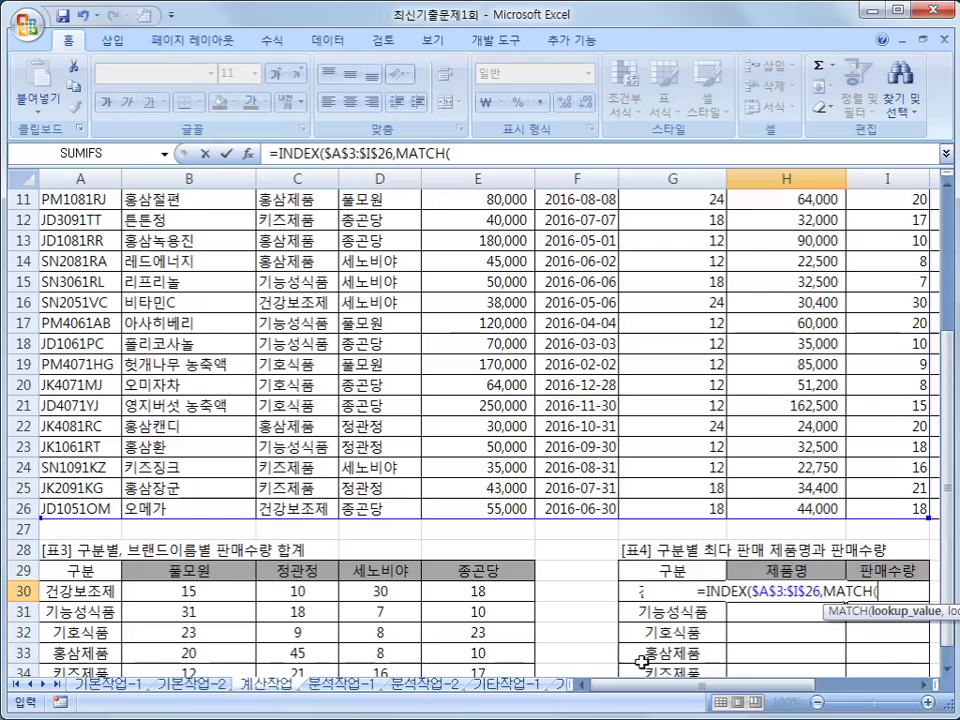
- Add MAX(($C$3:$C$26=$G30 to the H30 formula, locking only G30's column
type("MAX(")
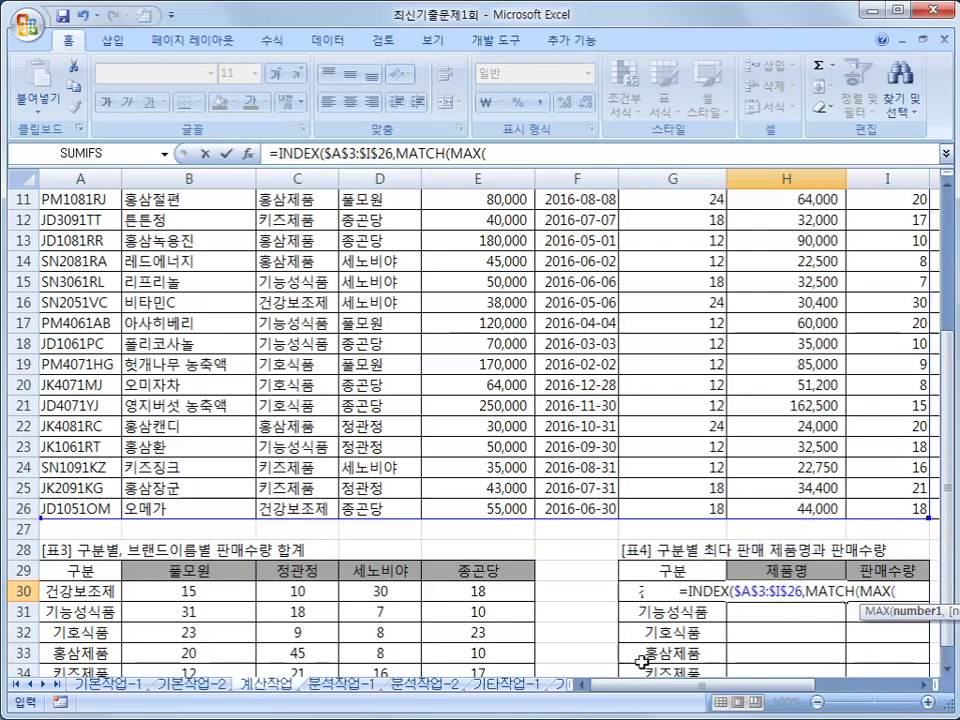
scroll(641, 662, "down", 2)
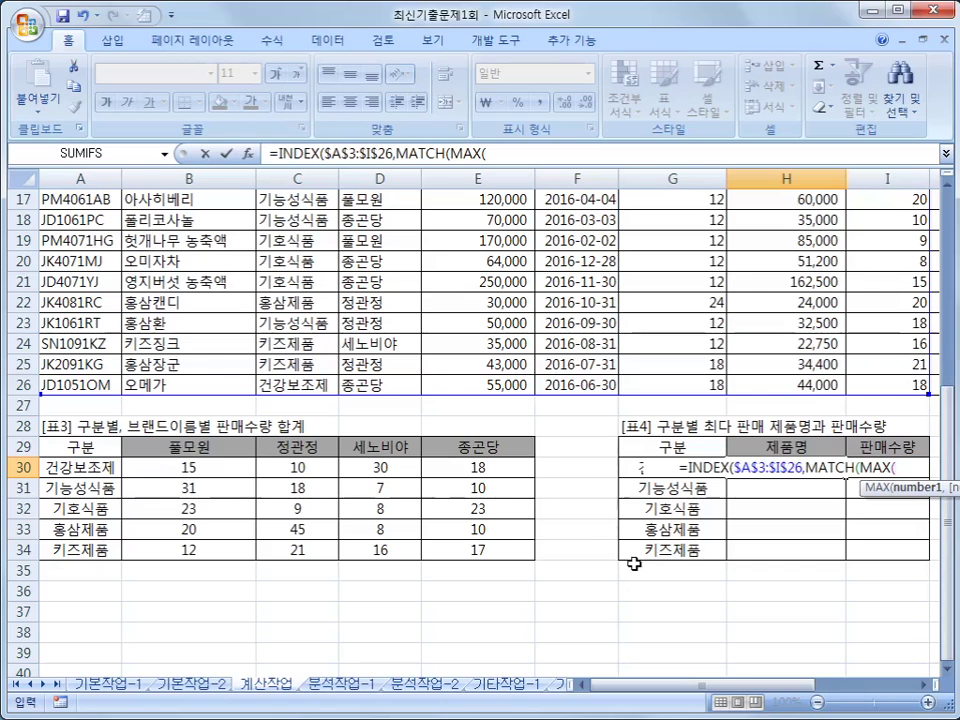
type("*")
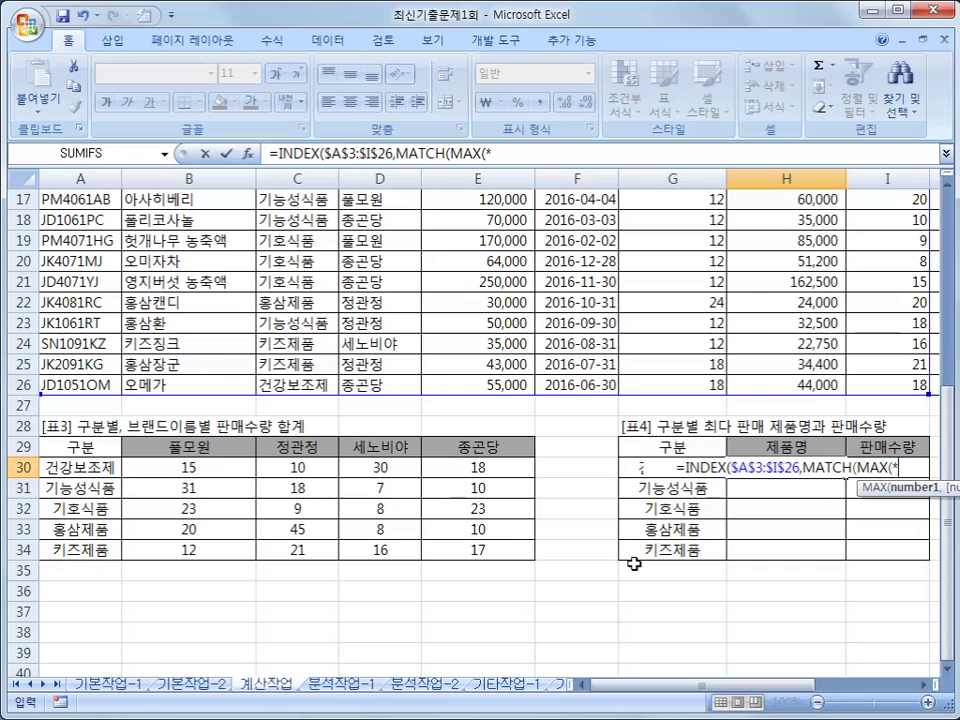
key("BackSpace")
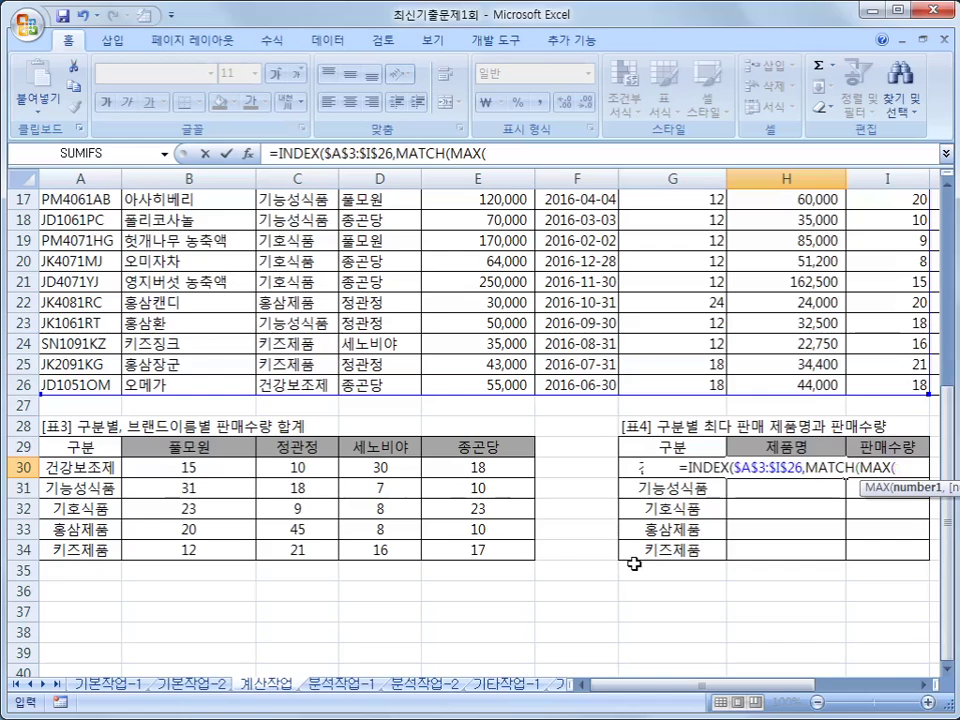
type("(")
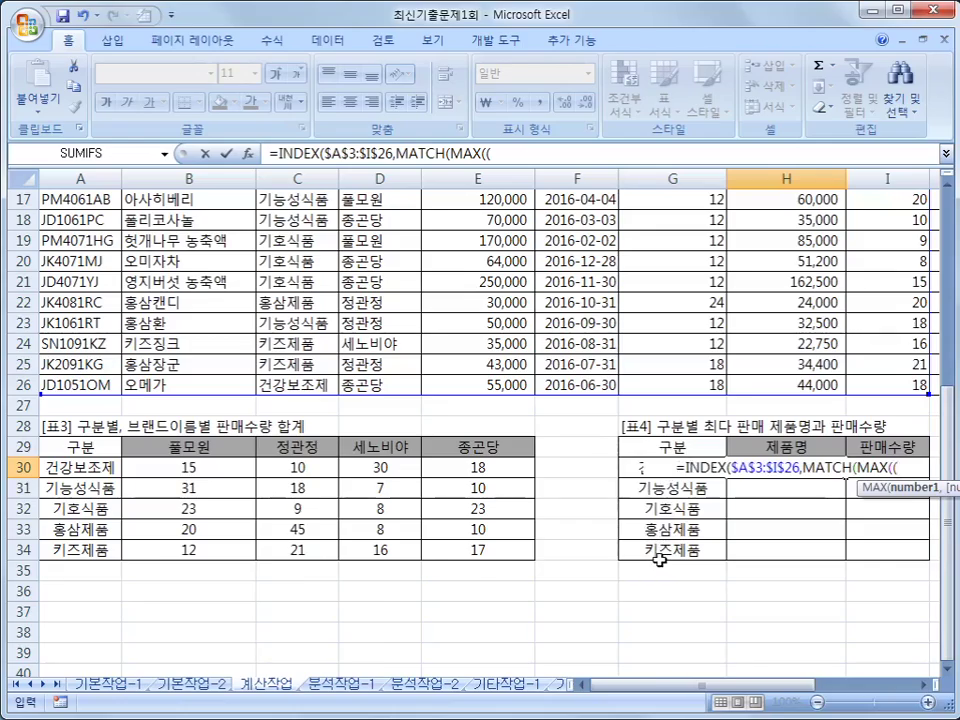
scroll(661, 561, "up", 6)
left_click_drag(312, 245, 290, 672)
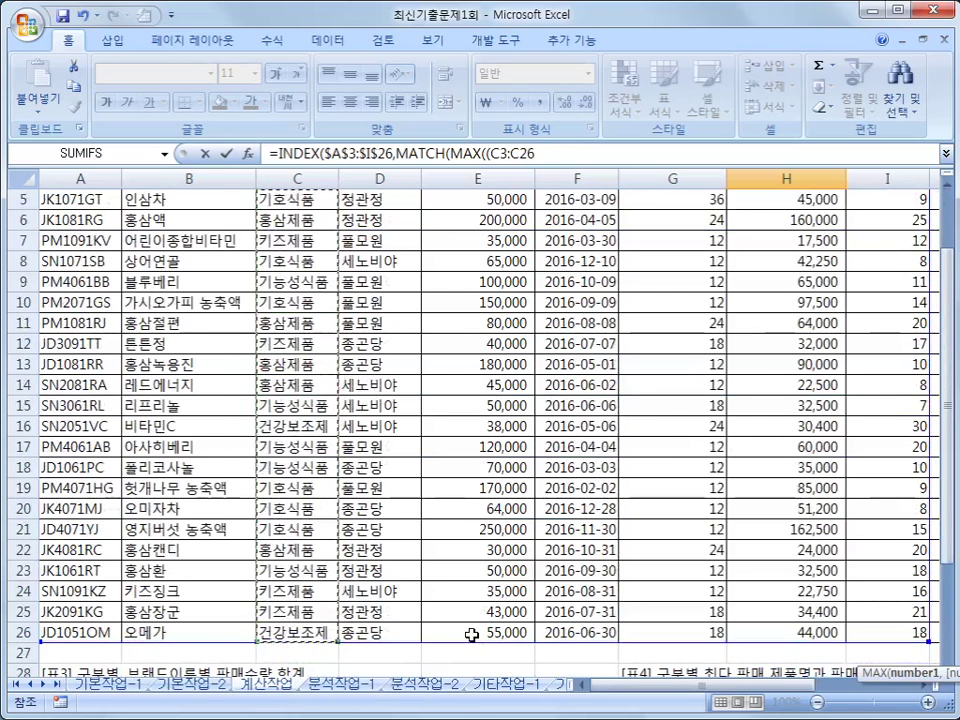
key("F4")
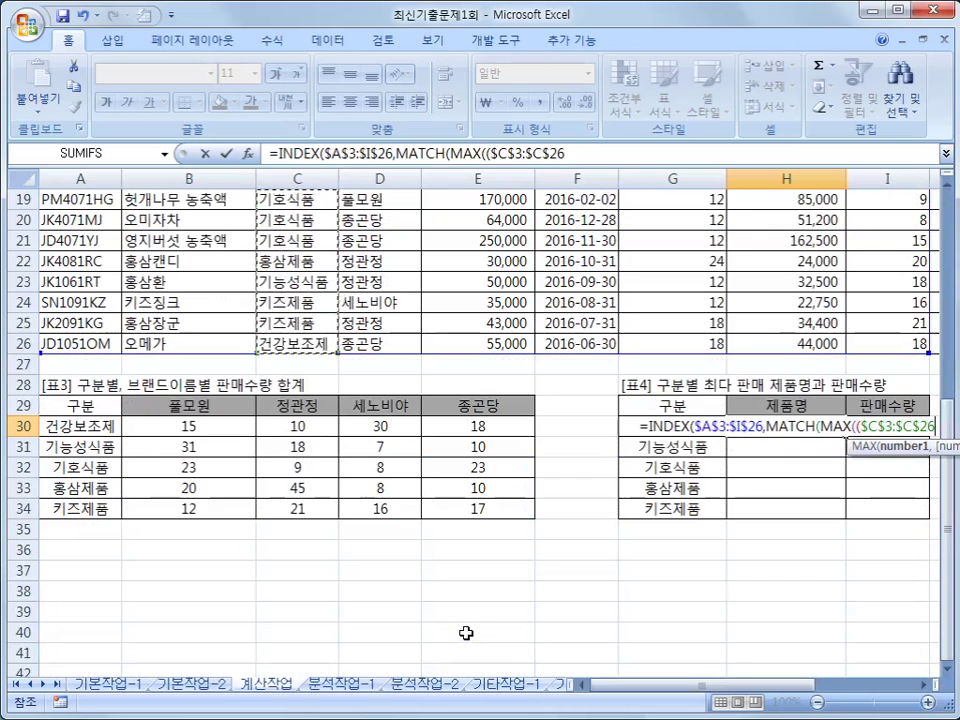
type("=")
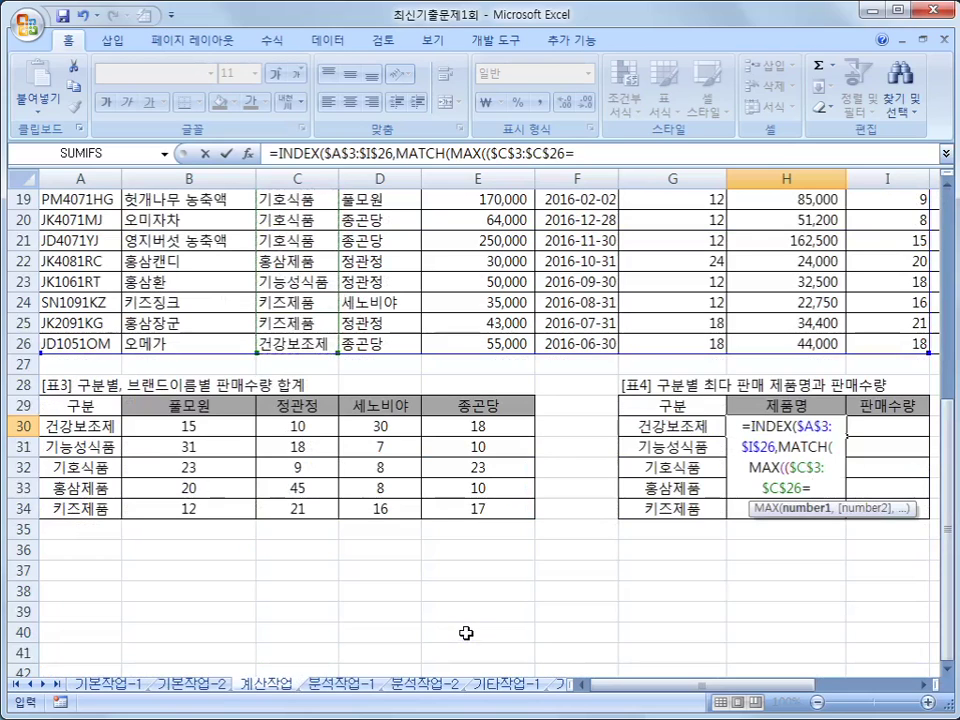
key("Left")
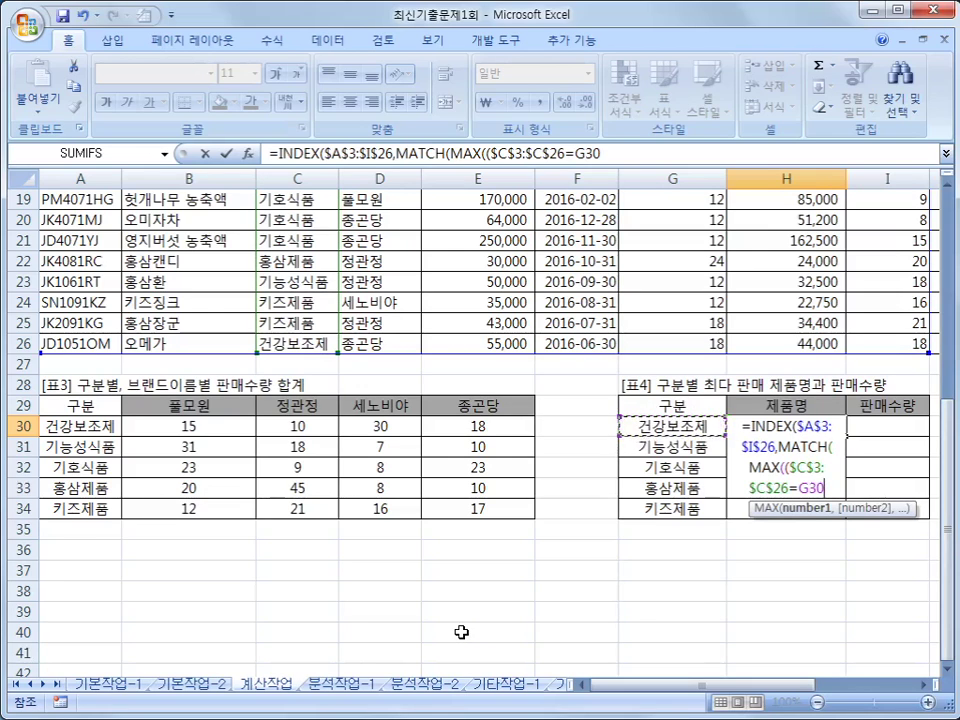
key("F4")
key("F4")
key("F4")
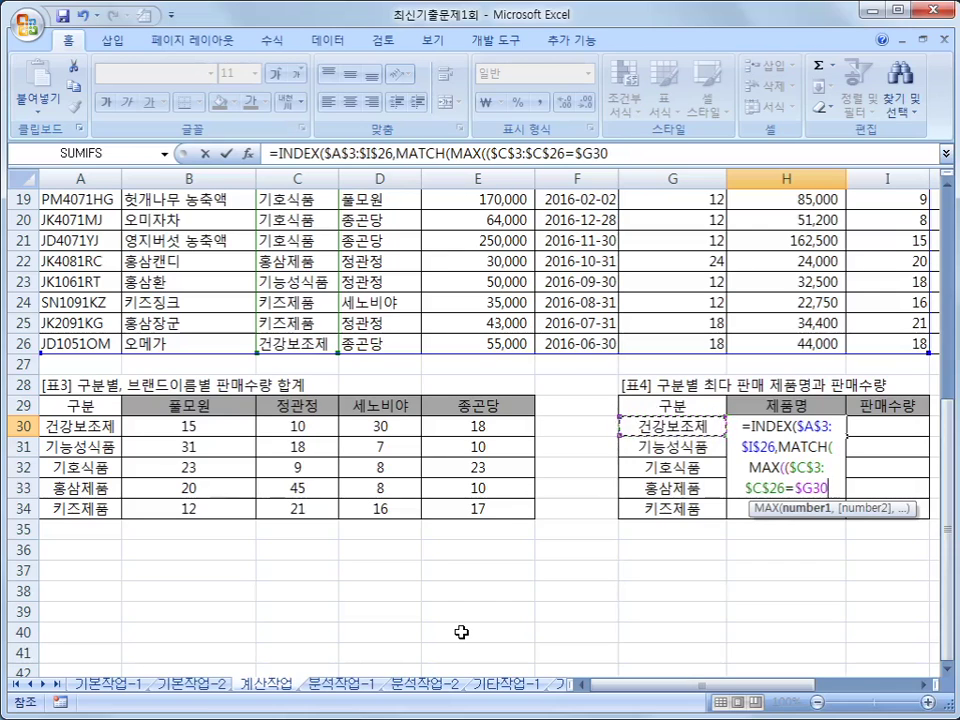
left_click(647, 157)
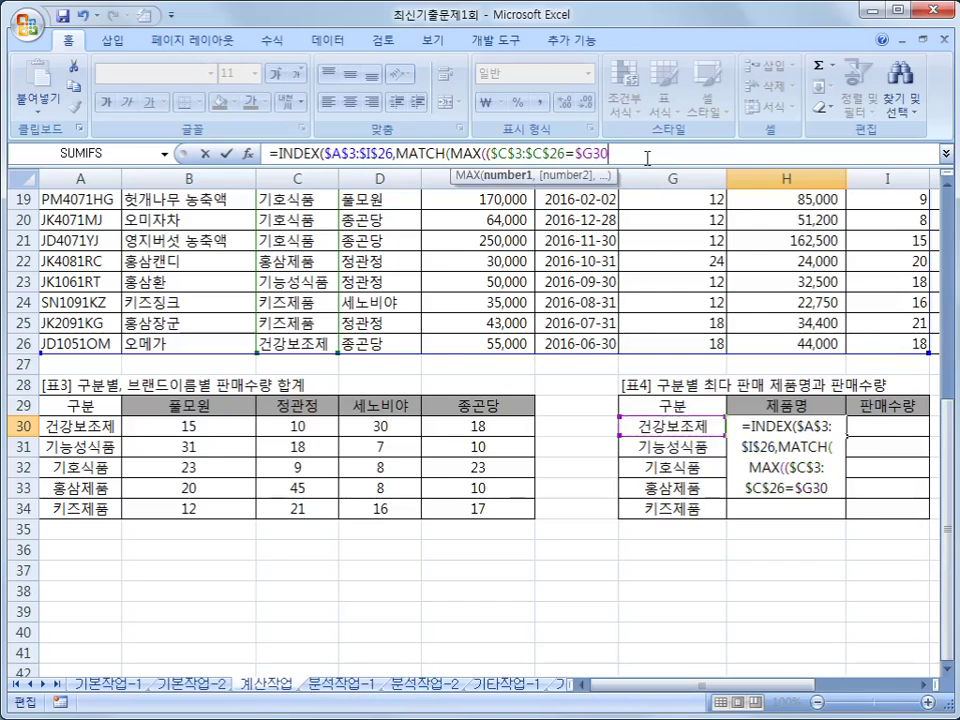
- Multiply the category condition by $I$3:$I$26 and close MAX with ")),"
type(")")
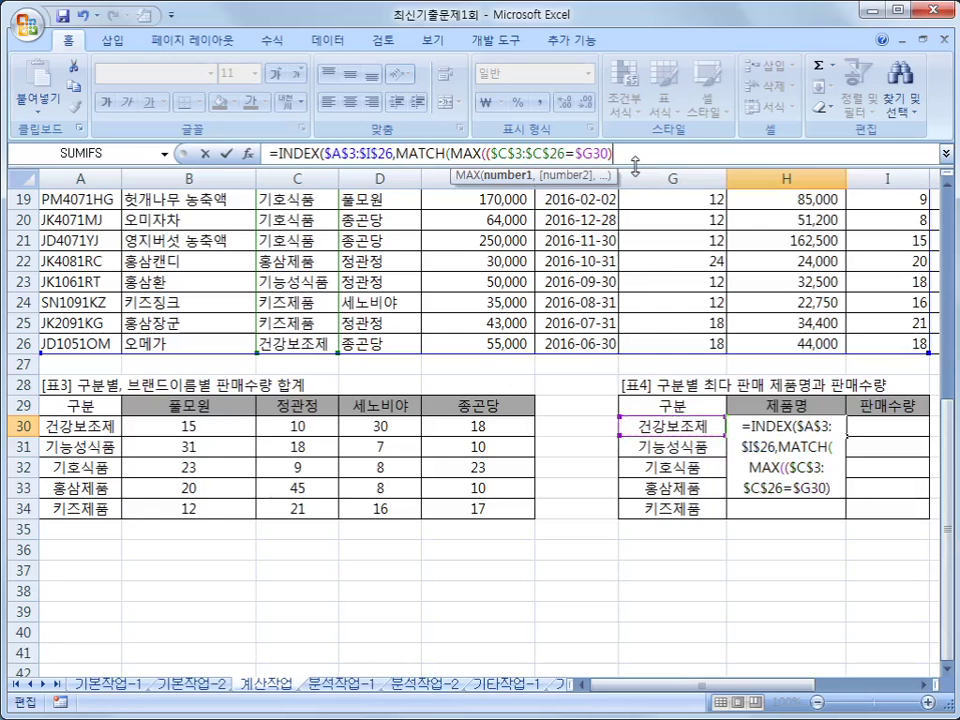
type("8")
key("BackSpace")
type("*")
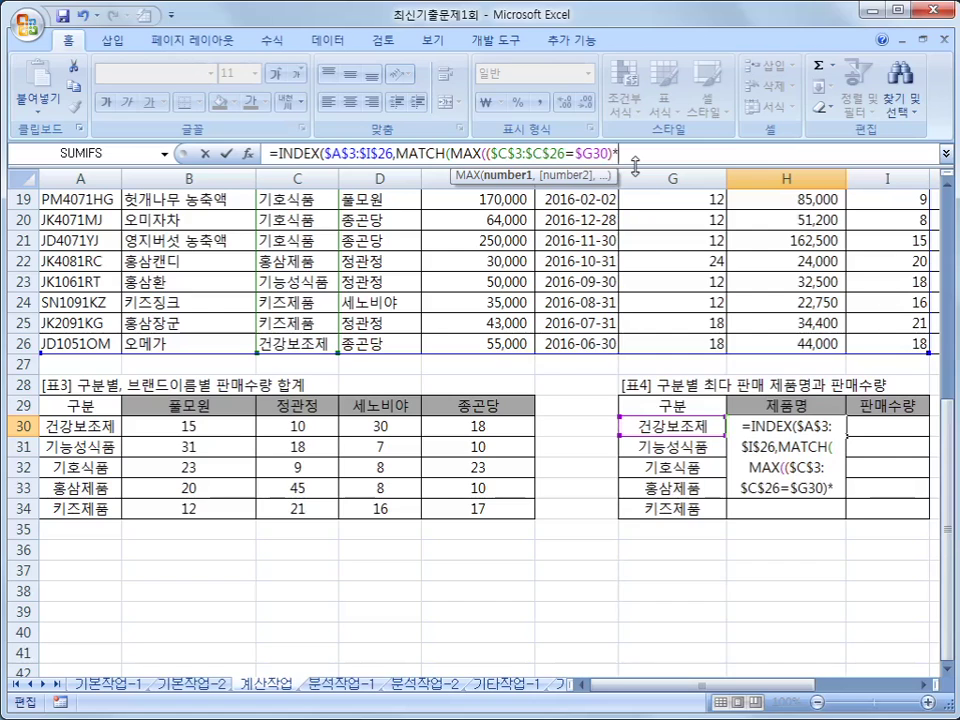
type("(")
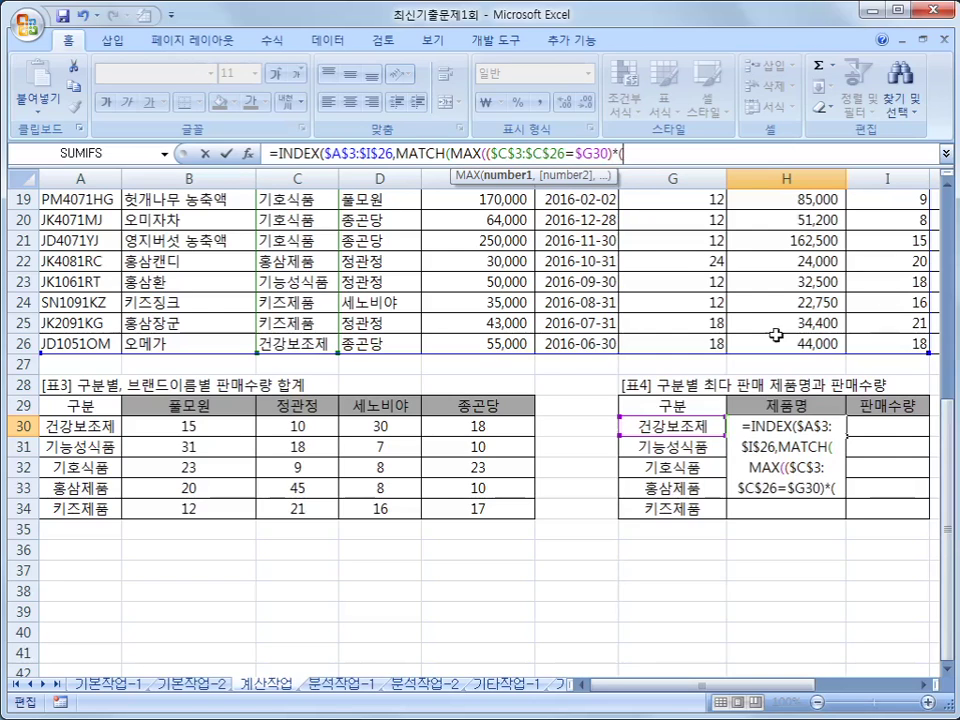
scroll(952, 510, "up", 6)
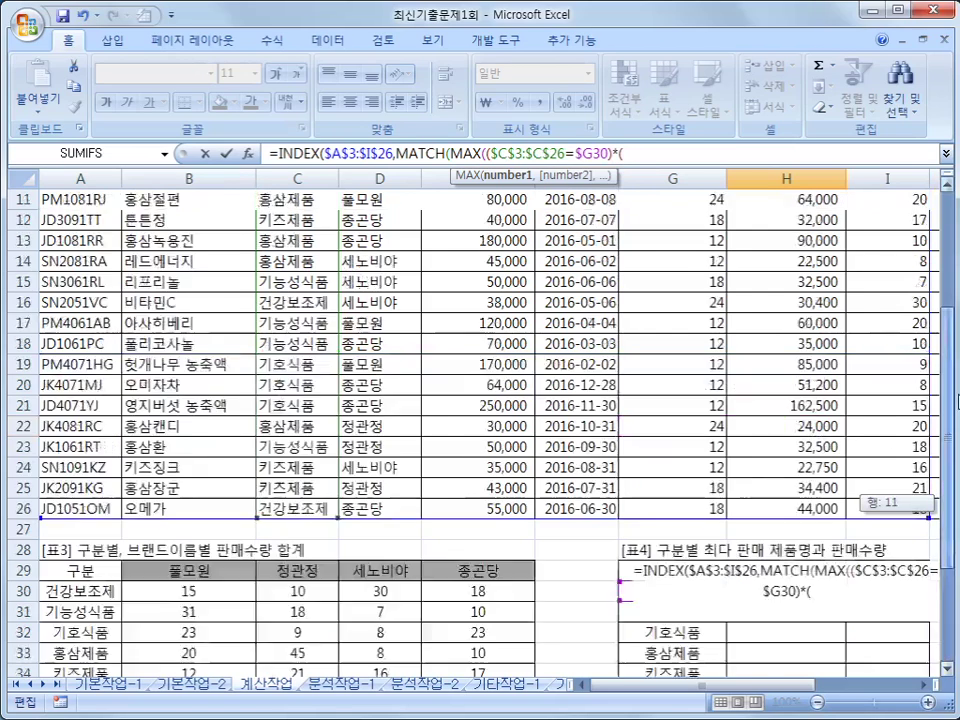
left_click_drag(912, 250, 885, 653)
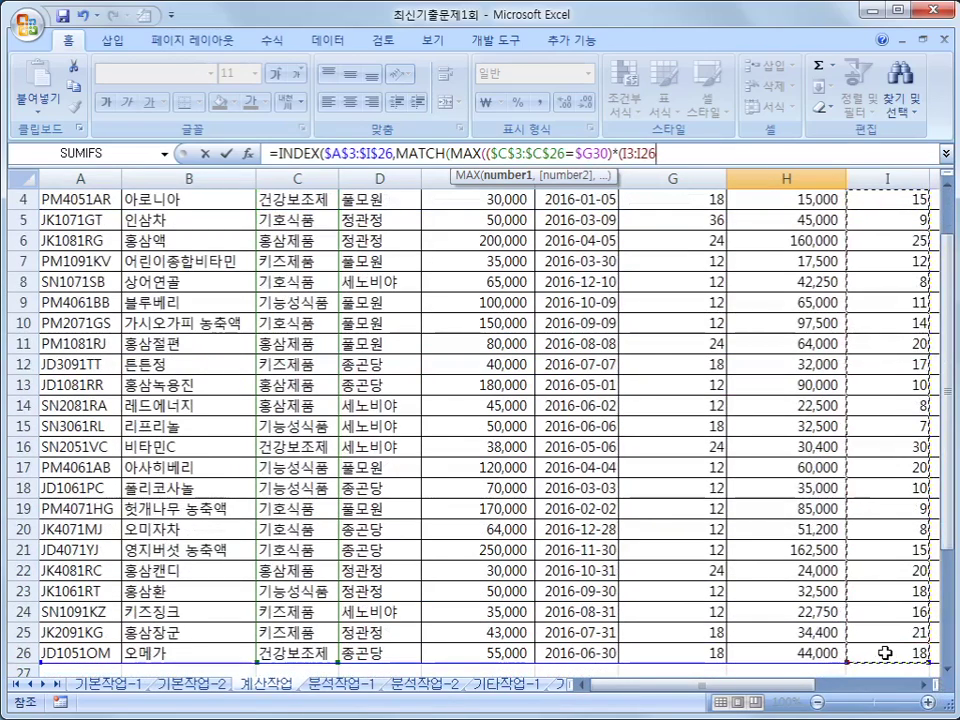
key("F4")
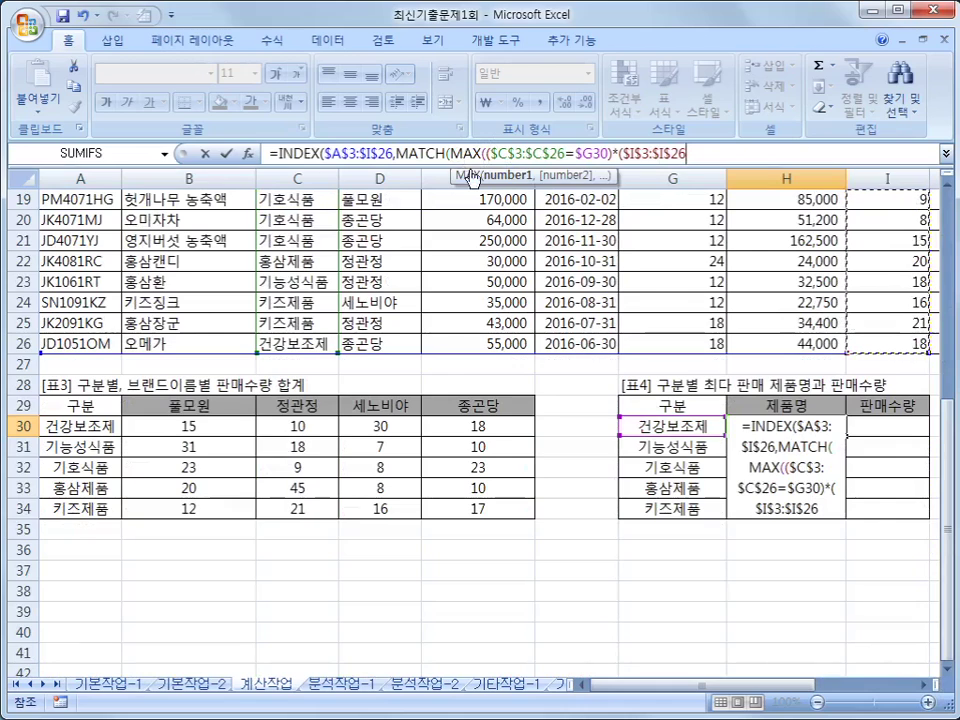
type(")")
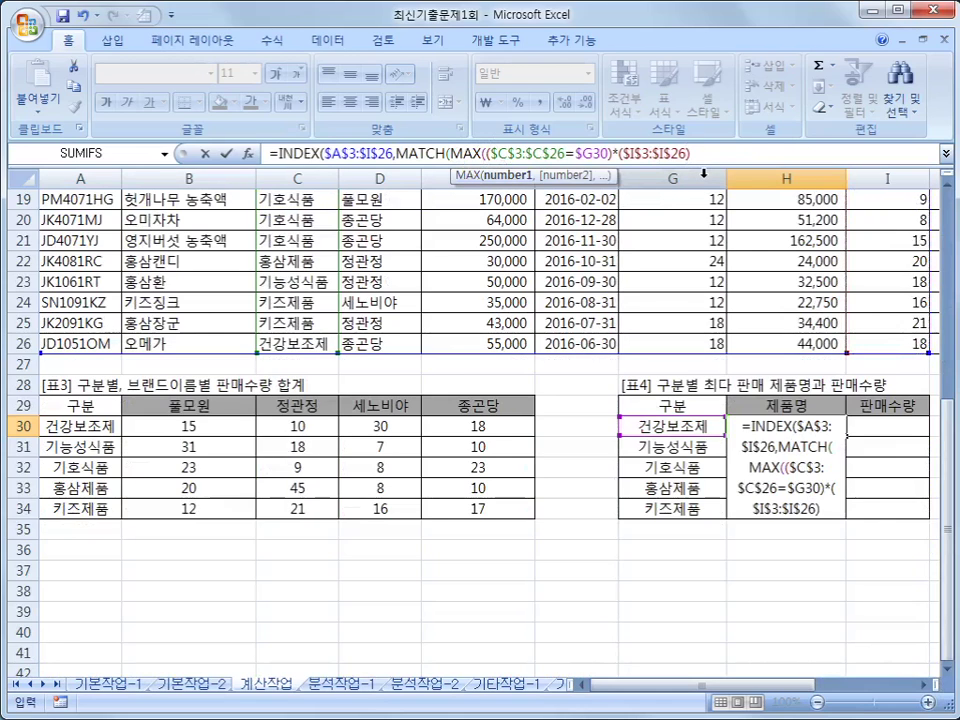
type(")")
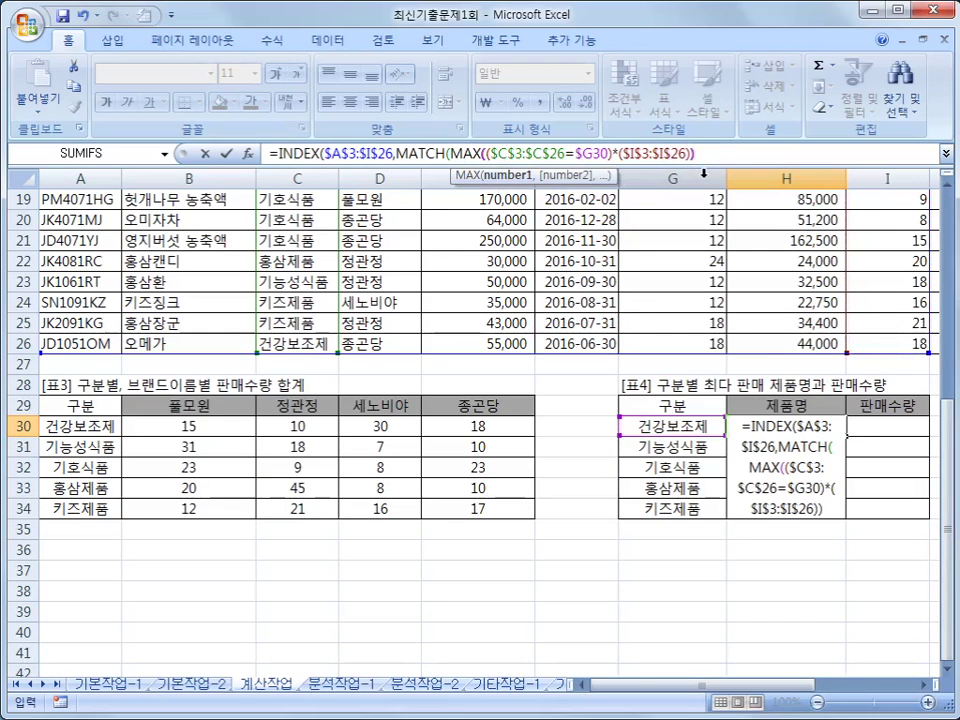
type(",")
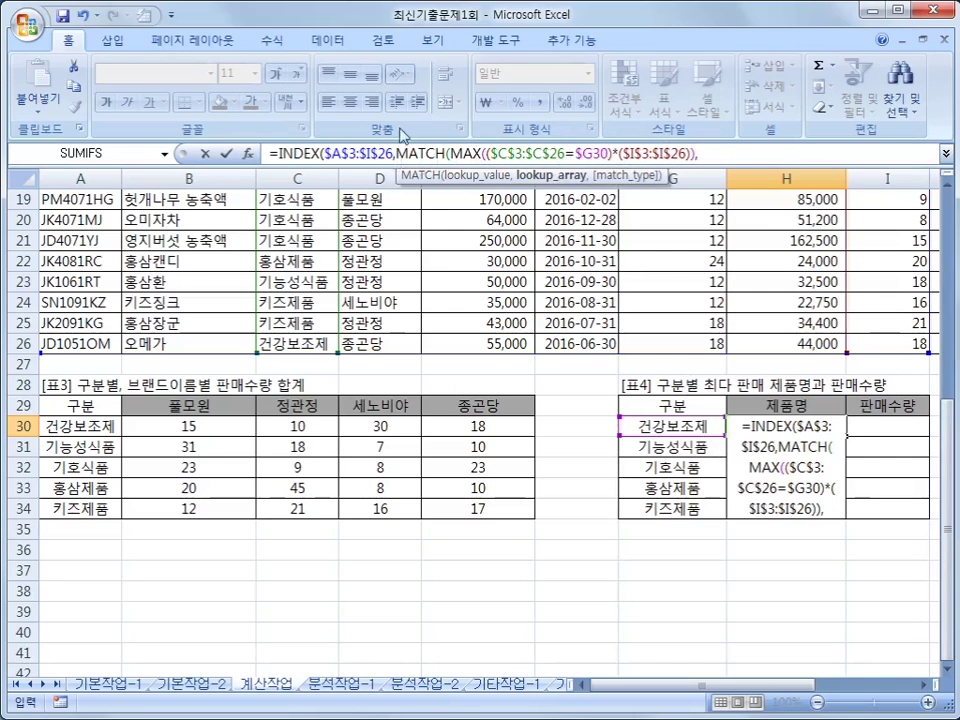
- Reuse ($C$3:$C$26=$G30)*($I$3:$I$26) as MATCH's lookup array with type 0, then add column 2
left_click(730, 155)
left_click_drag(486, 153, 693, 156)
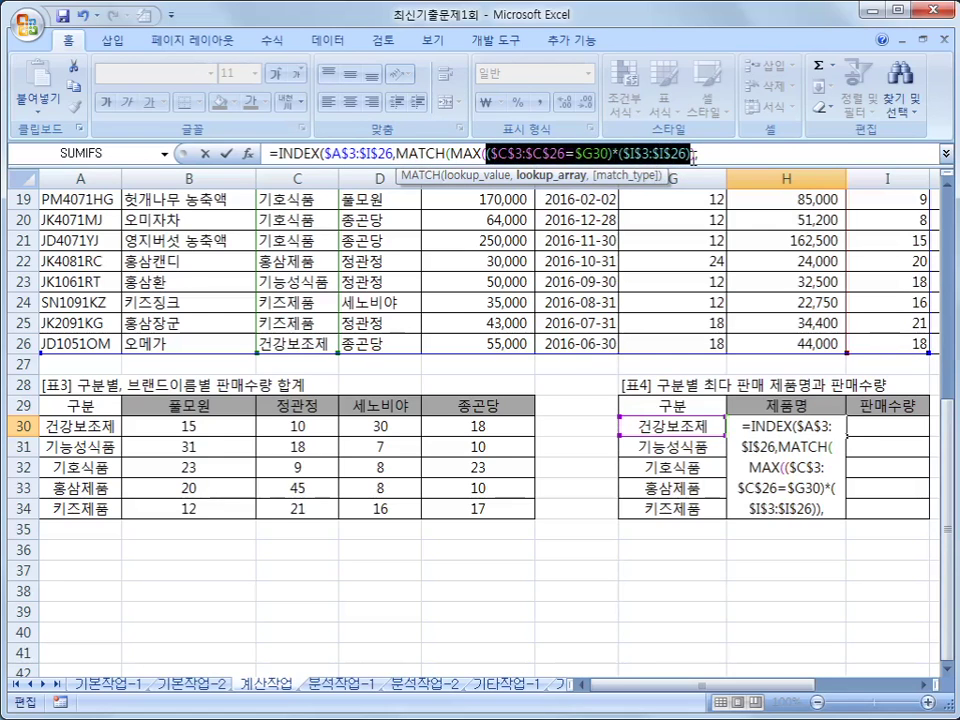
key("ctrl+c")
left_click(700, 153)
key("ctrl+v")
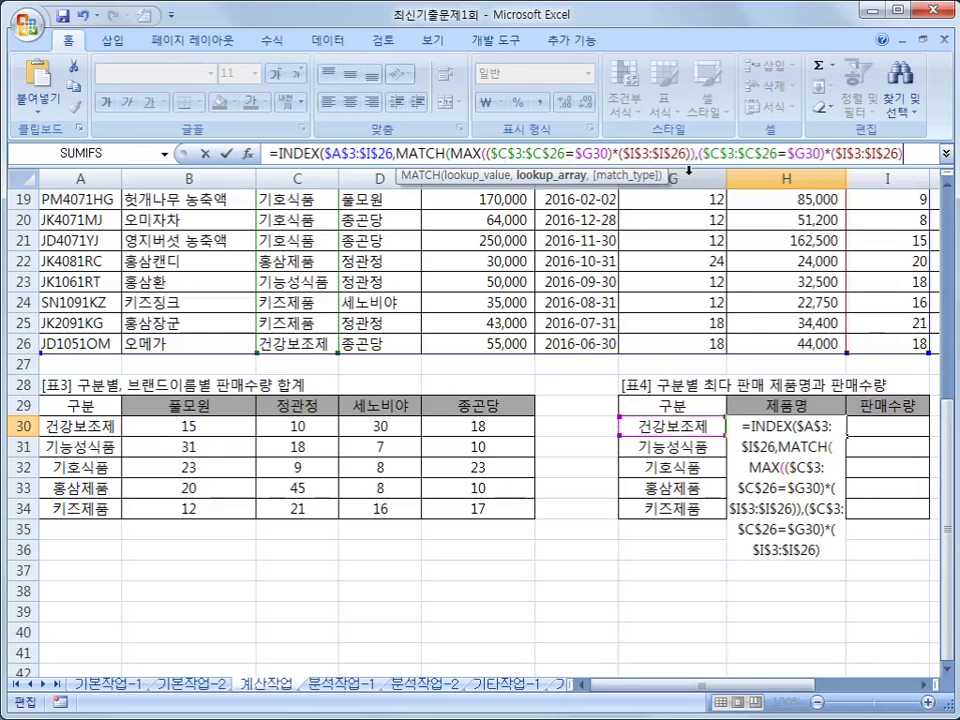
type(",")
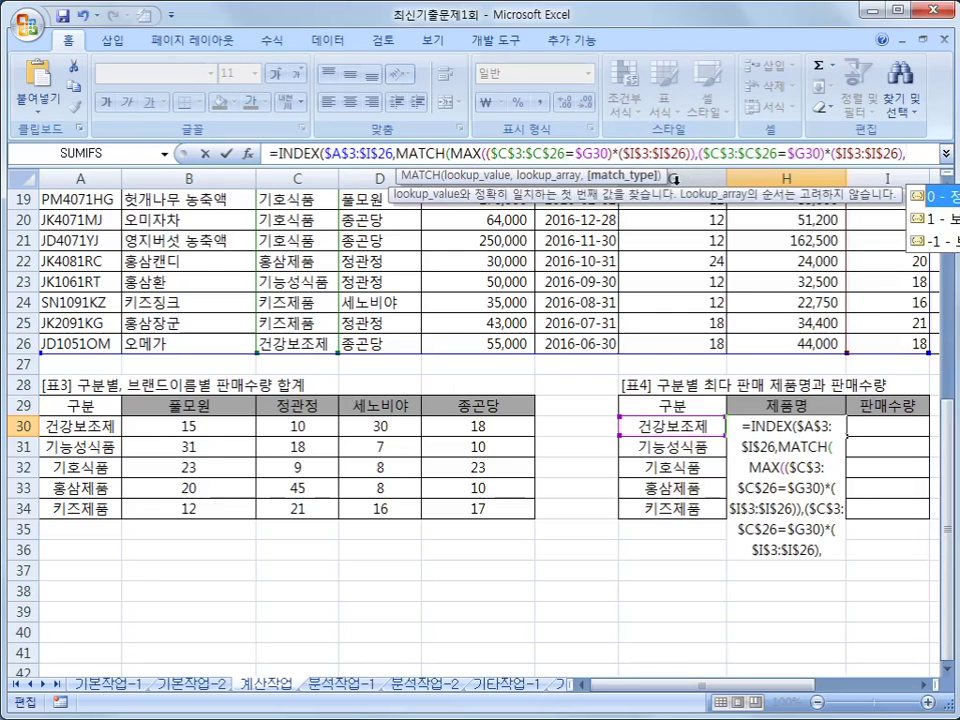
type("0")
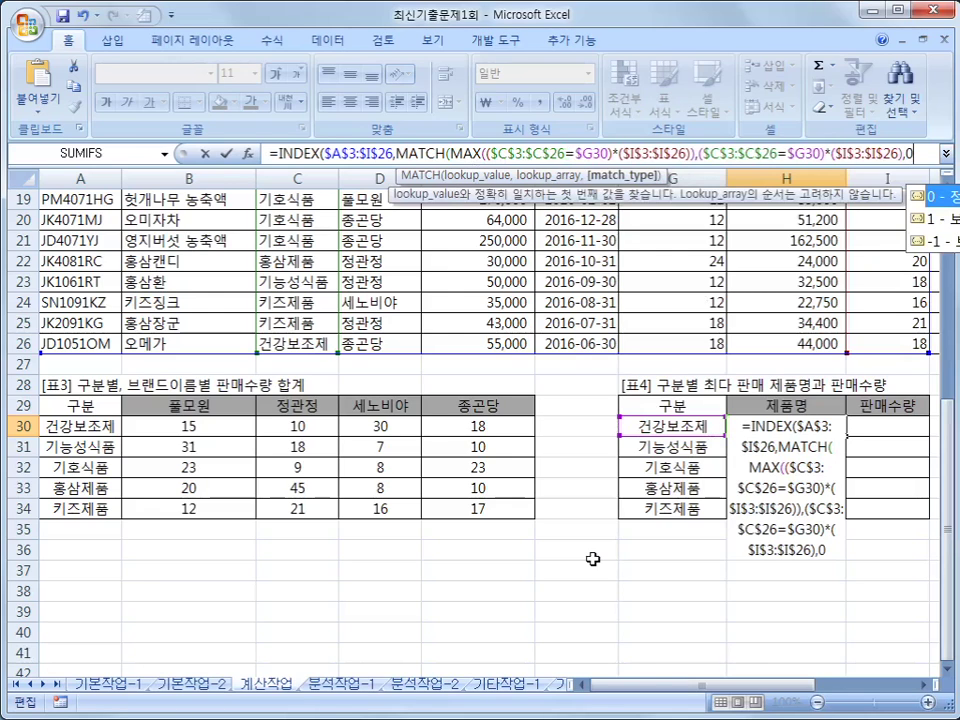
type(")")
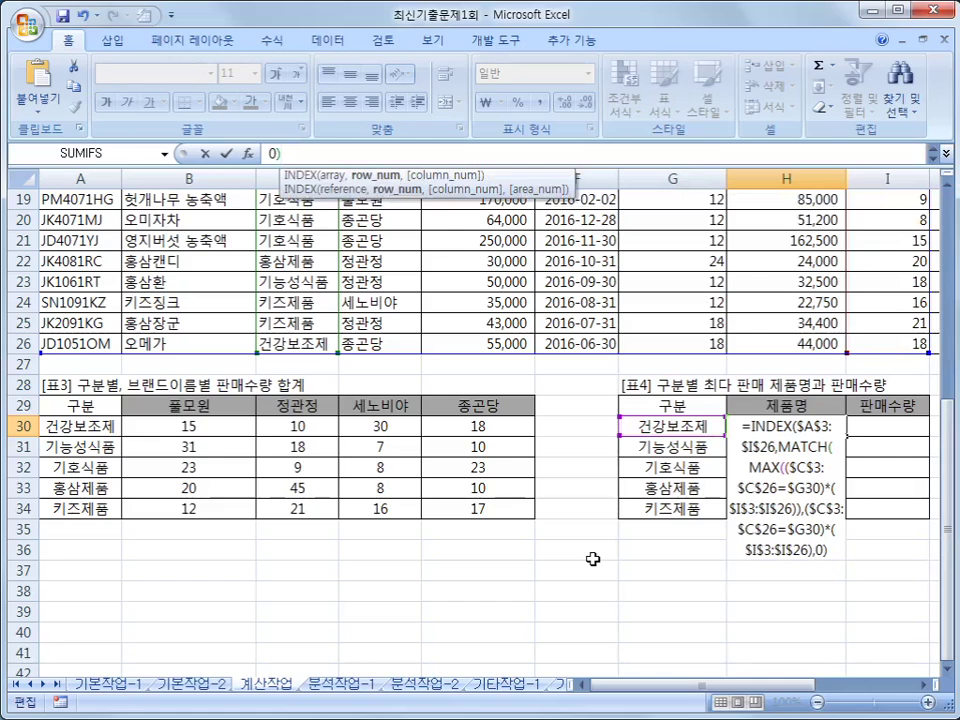
left_click(946, 154)
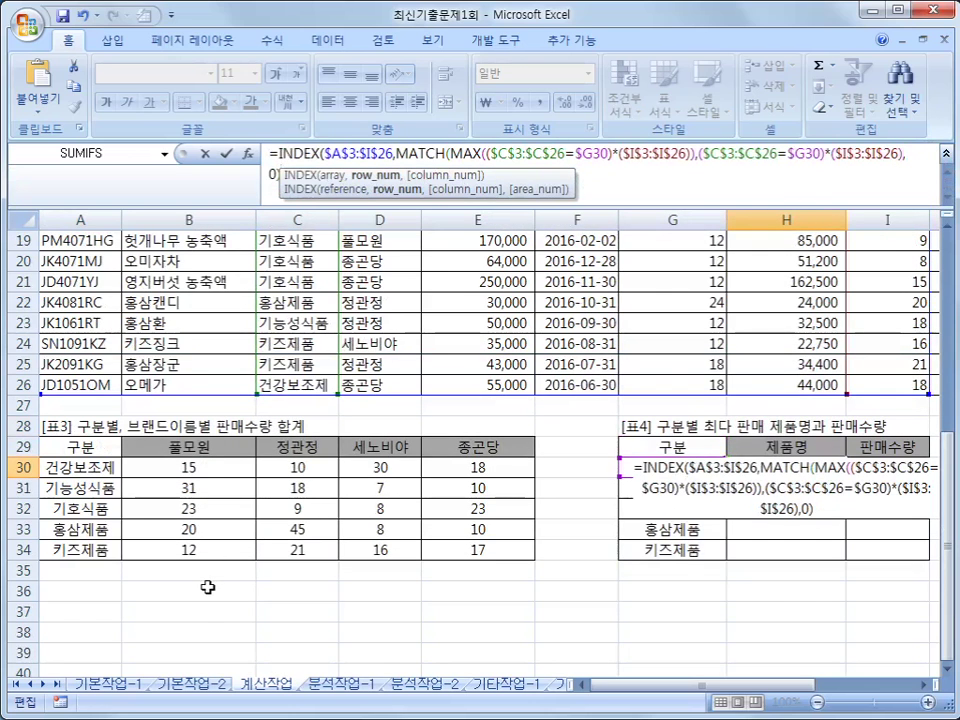
type(",")
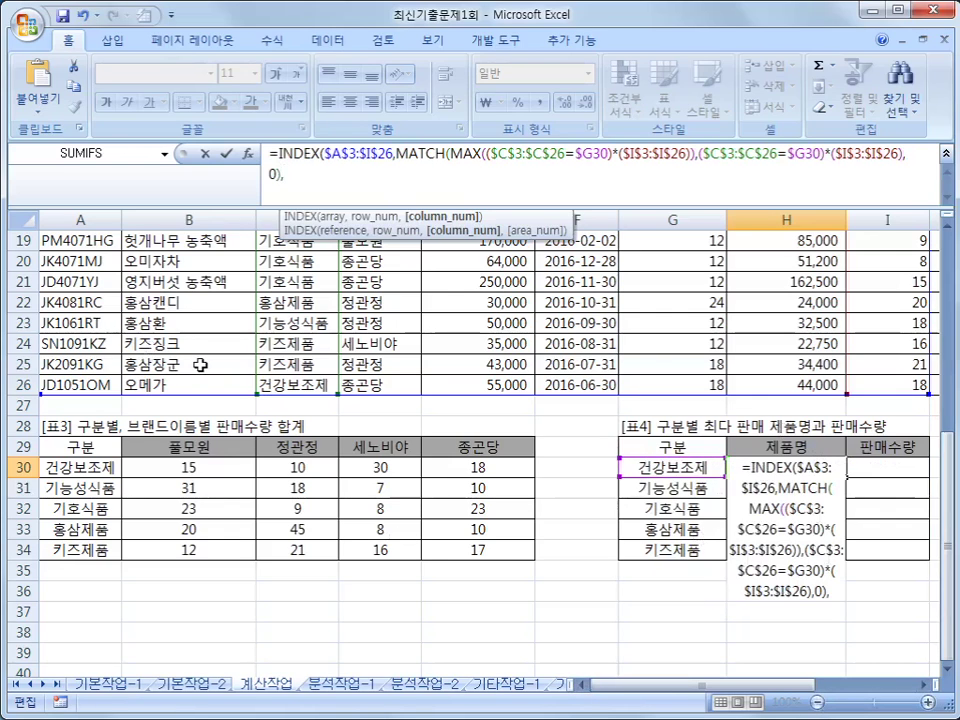
type("2")
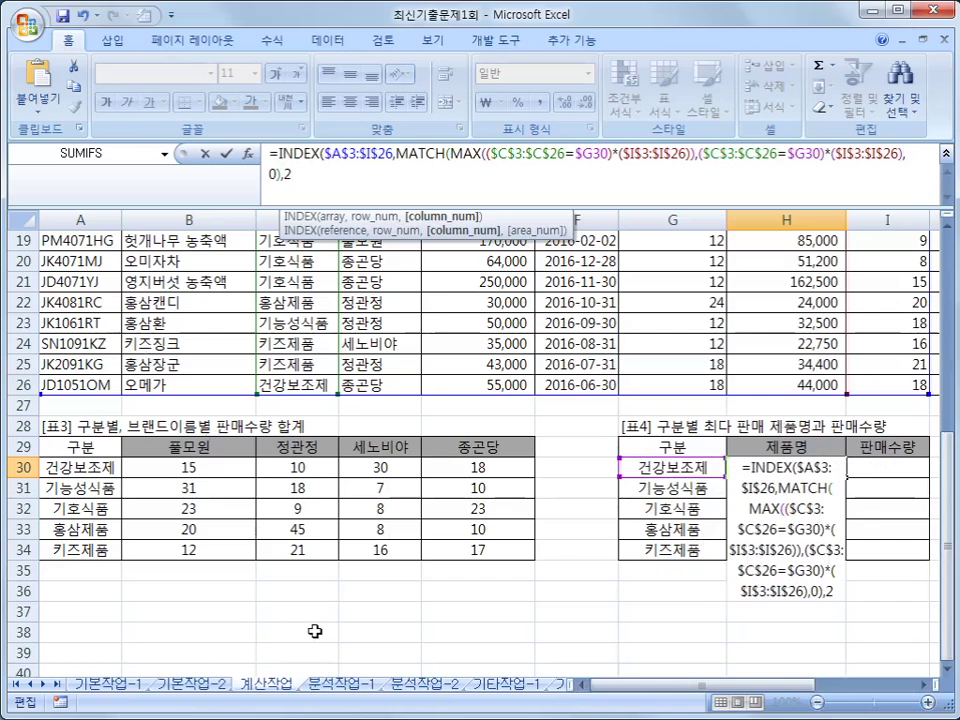
type(")")
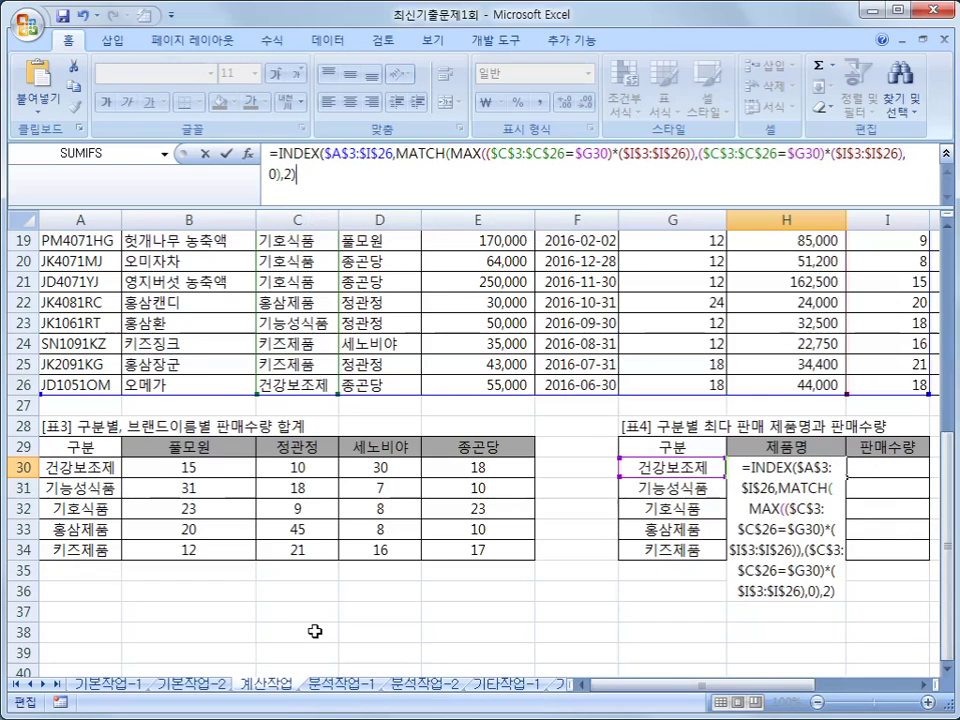
- Enter H30 as an array formula and fill it across H30:I34
key("ctrl+shift+Return")
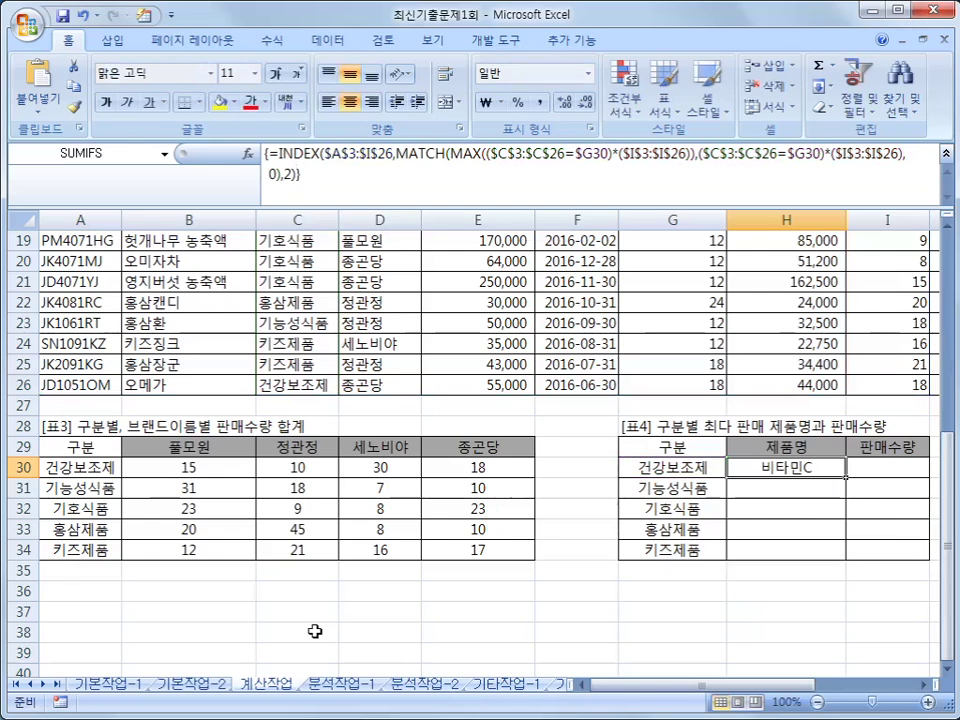
left_click_drag(846, 477, 904, 561)
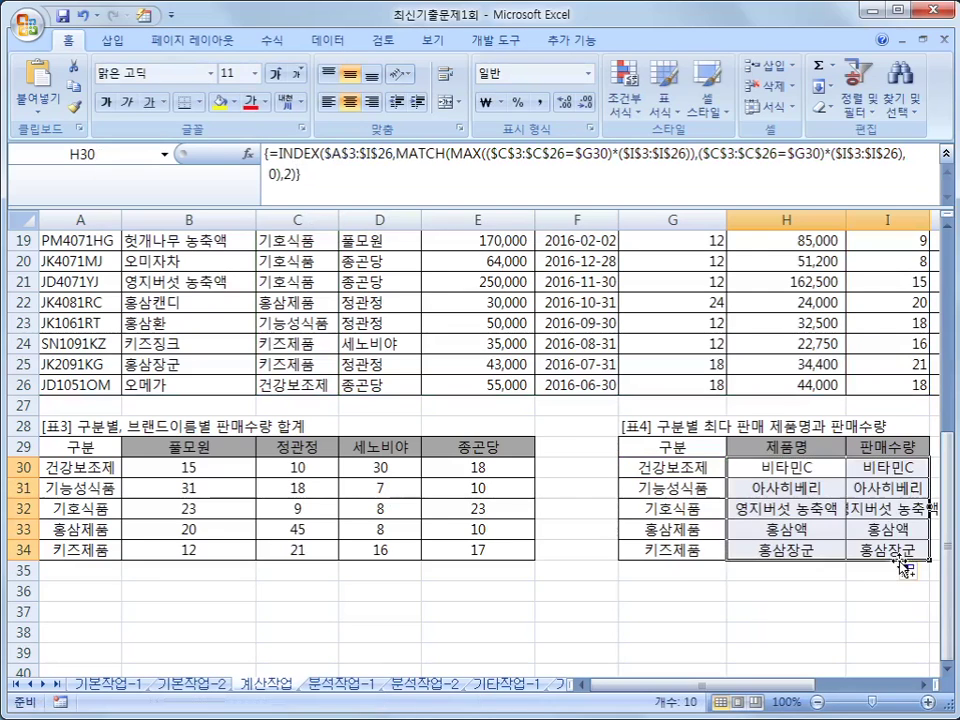
left_click(893, 466)
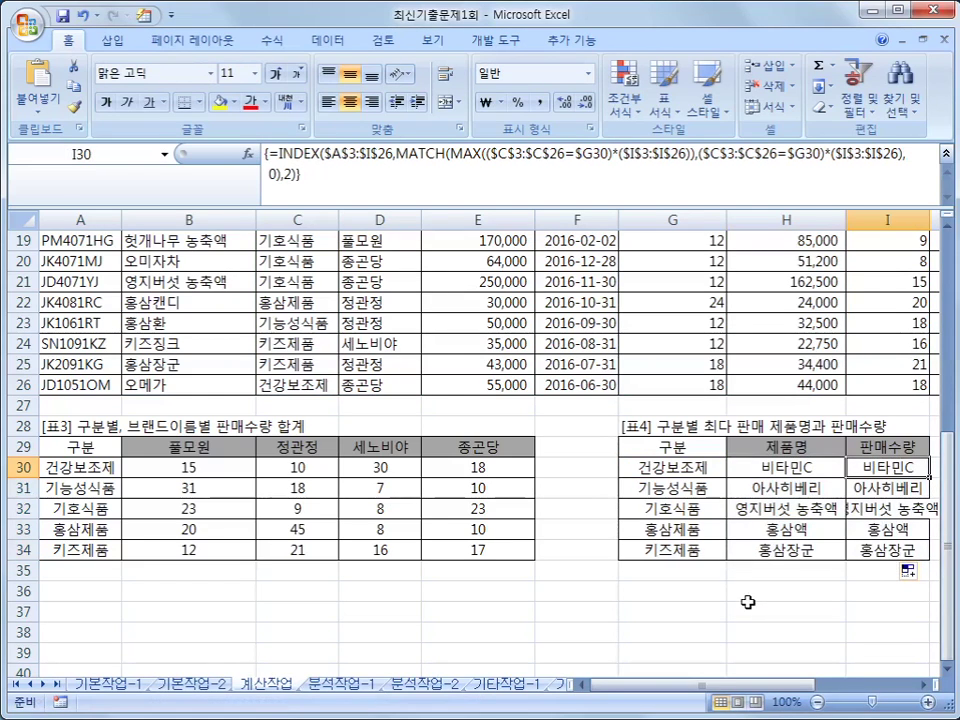
- Change I30's INDEX column to 9, enter it as an array formula, and fill down to I34
left_click(288, 174)
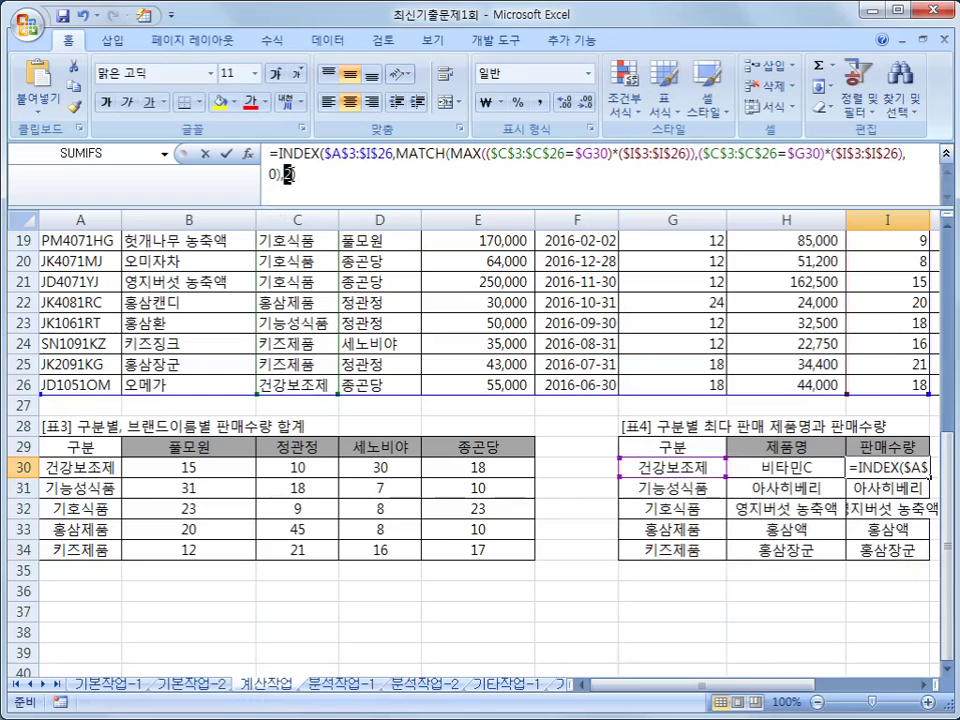
type("9)")
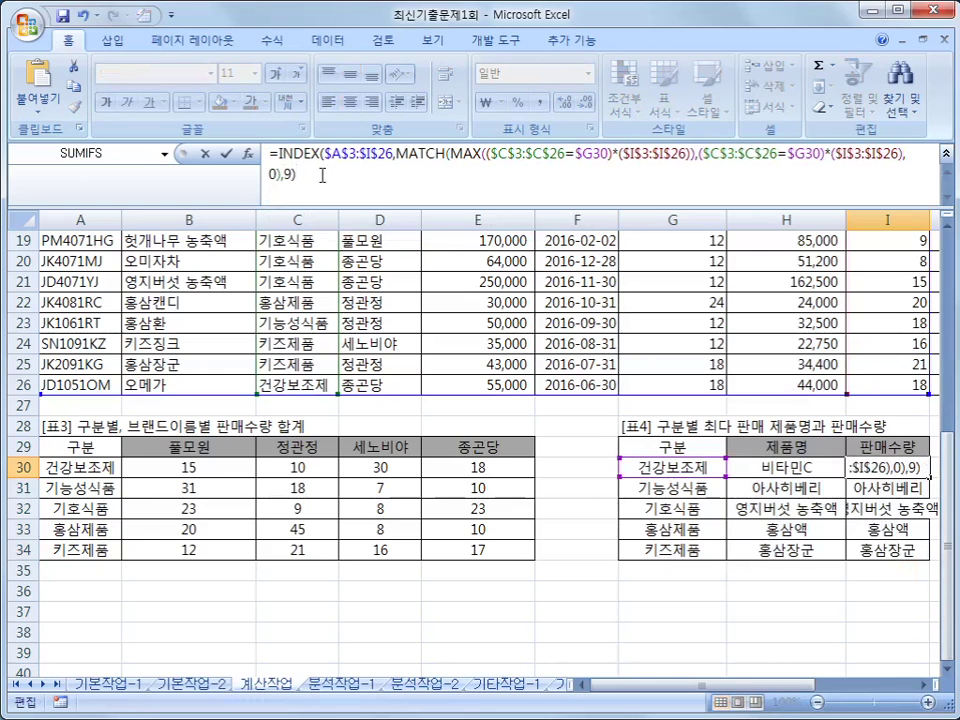
key("ctrl+shift+Return")
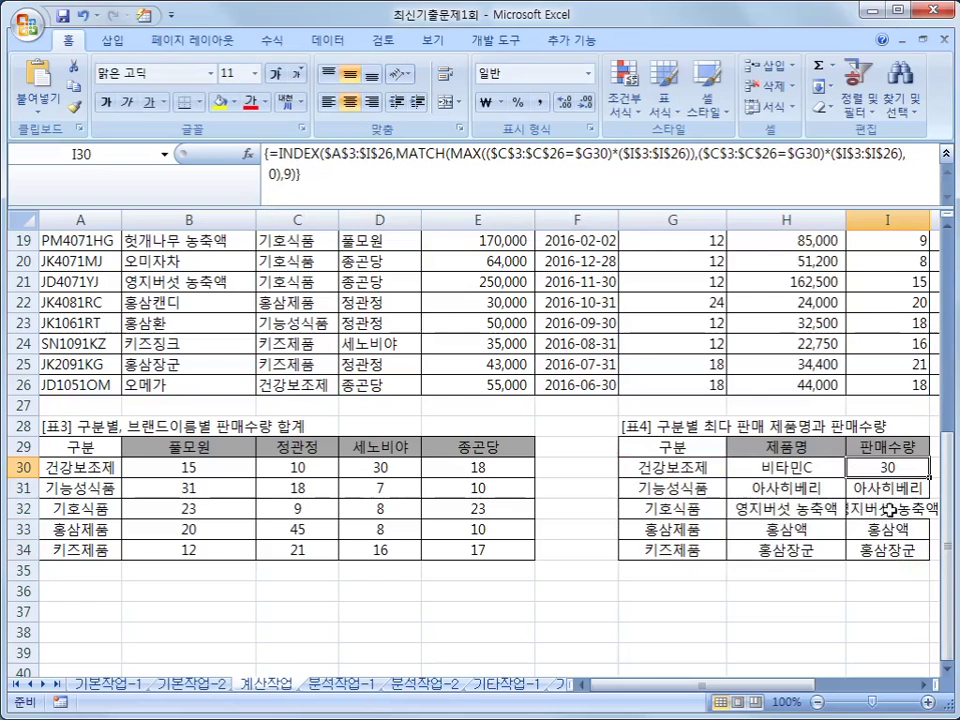
left_click_drag(928, 477, 926, 552)
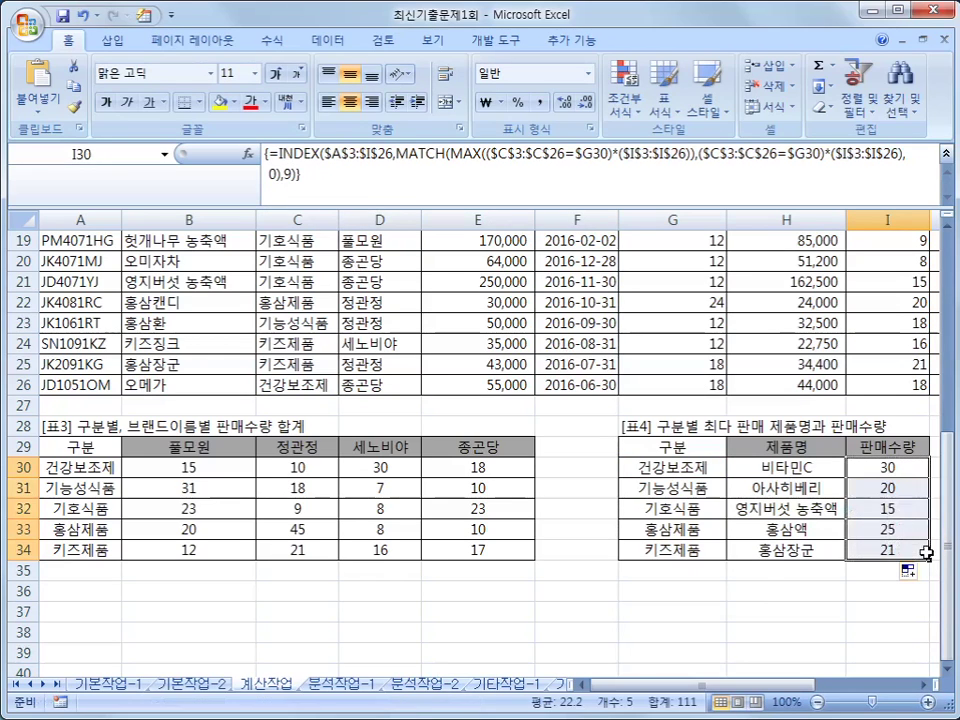
left_click(787, 467)
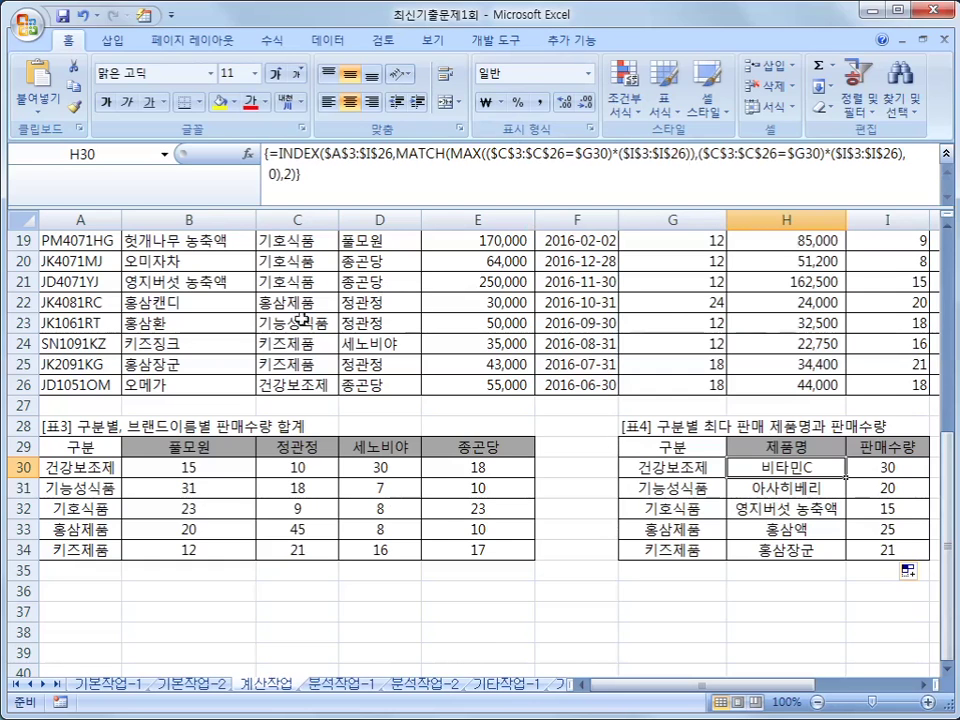
left_click_drag(676, 692, 800, 704)
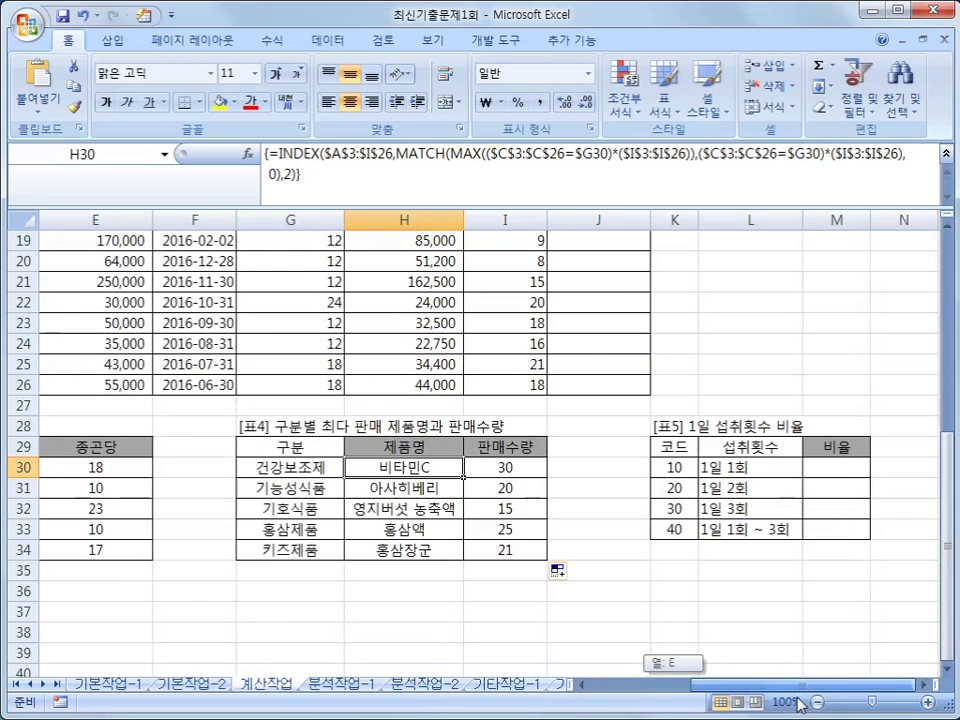
left_click_drag(800, 704, 805, 696)
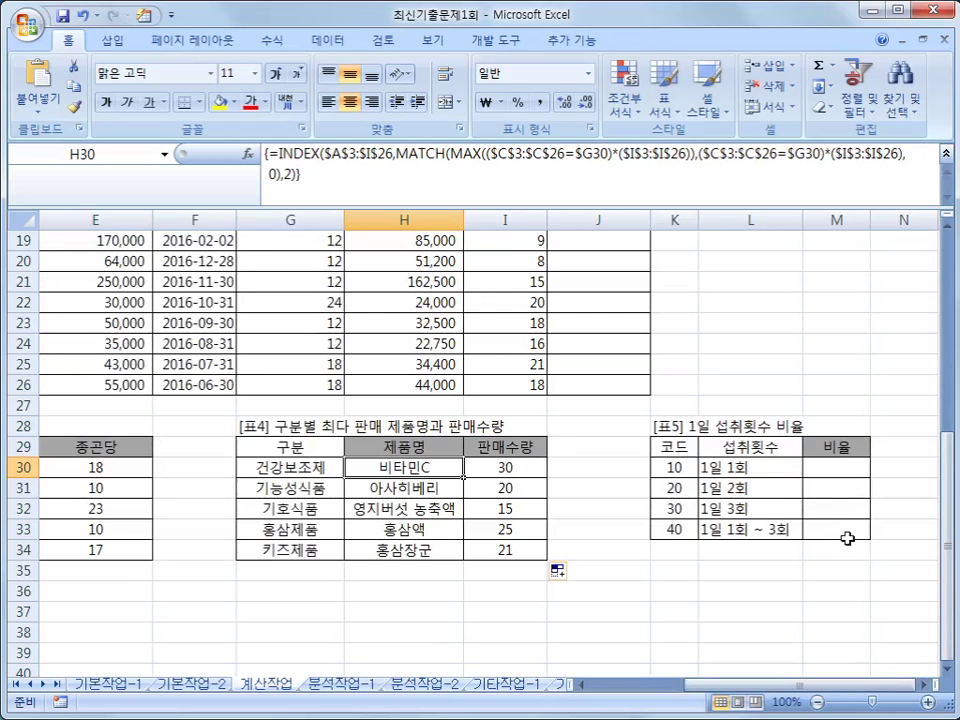
left_click(850, 472)
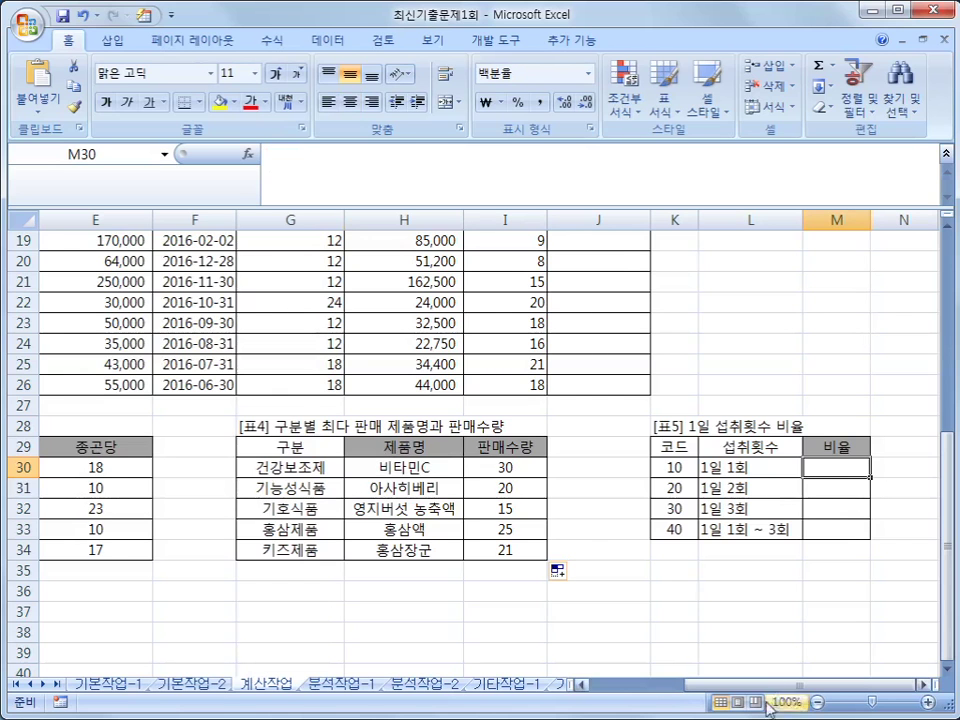
left_click_drag(770, 684, 672, 686)
scroll(394, 565, "up", 6)
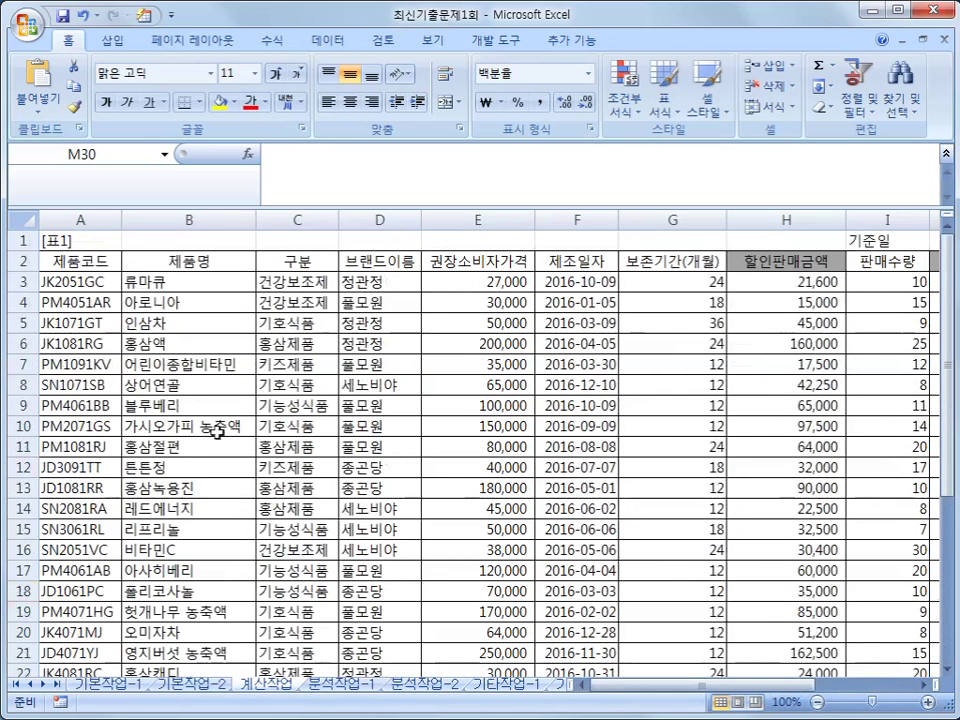
left_click(945, 154)
left_click_drag(770, 685, 675, 688)
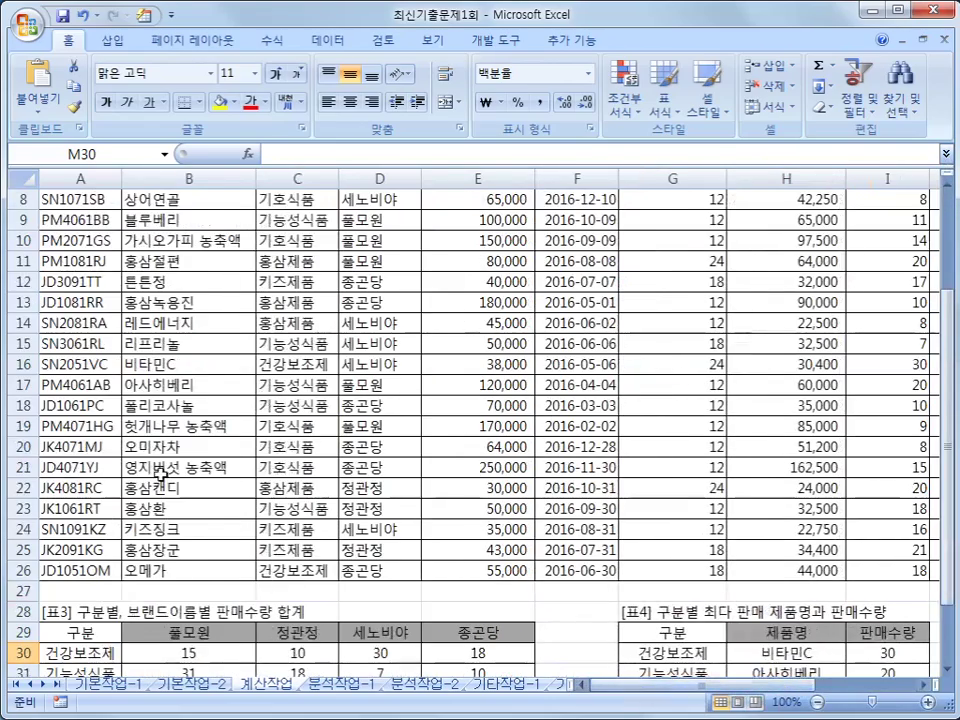
scroll(92, 333, "up", 3)
left_click_drag(57, 241, 84, 632)
scroll(490, 632, "up", 2)
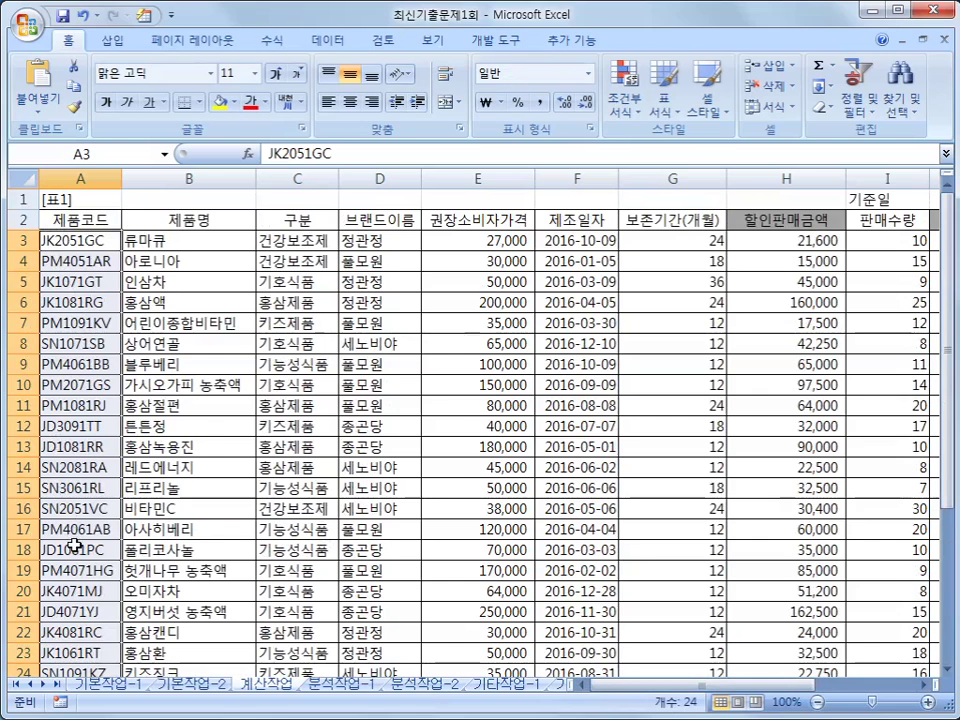
scroll(72, 545, "down", 1)
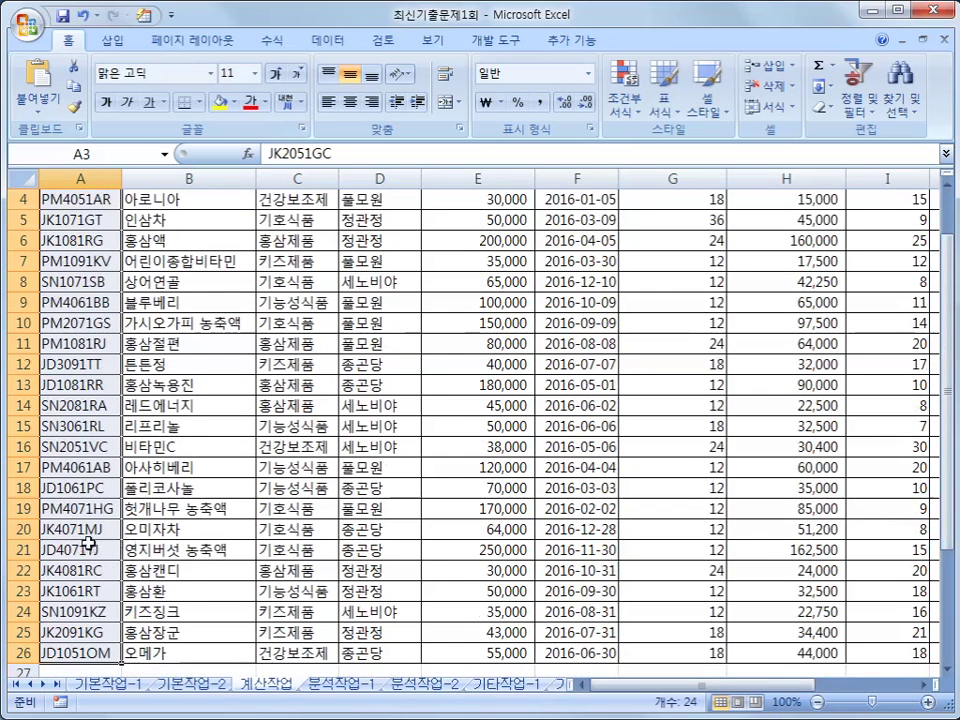
scroll(88, 549, "up", 1)
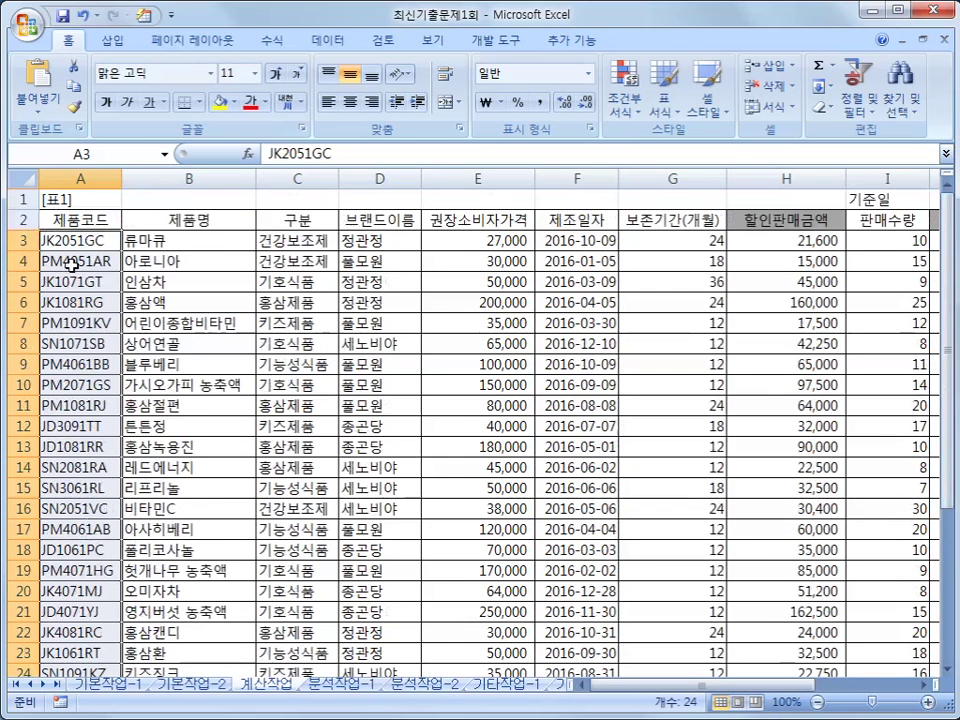
scroll(250, 390, "down", 5)
left_click_drag(664, 688, 748, 694)
left_click(678, 446)
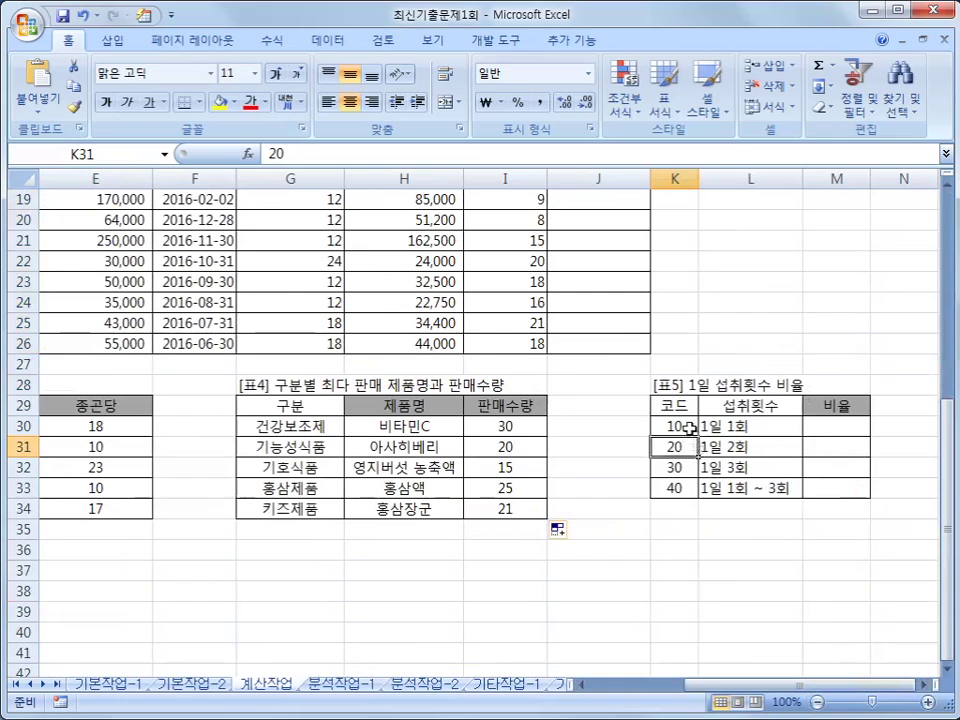
left_click(690, 428)
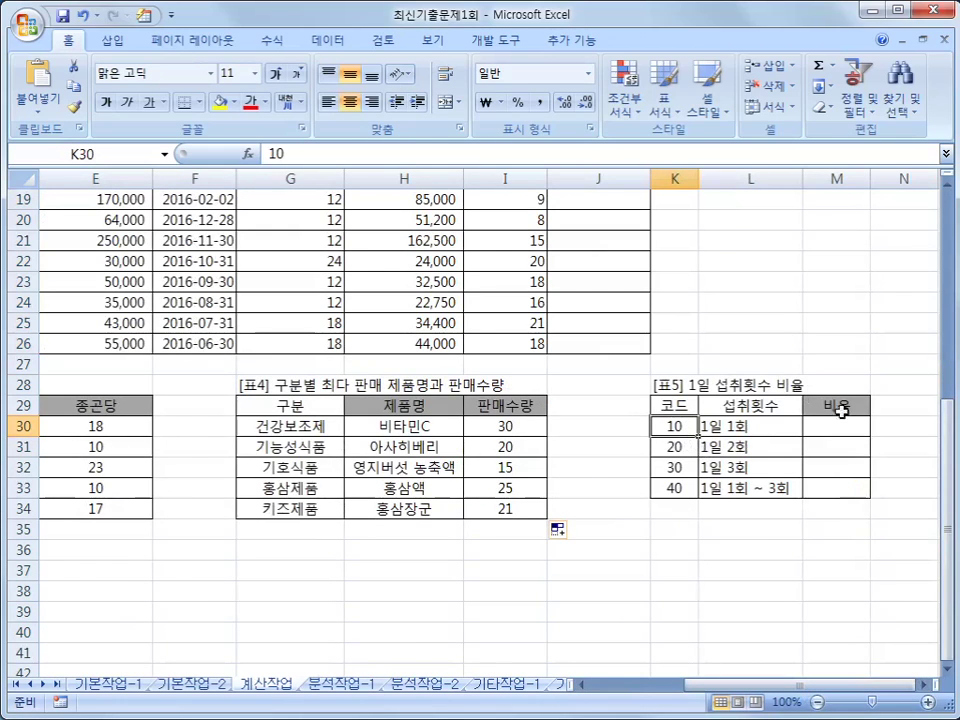
left_click(842, 426)
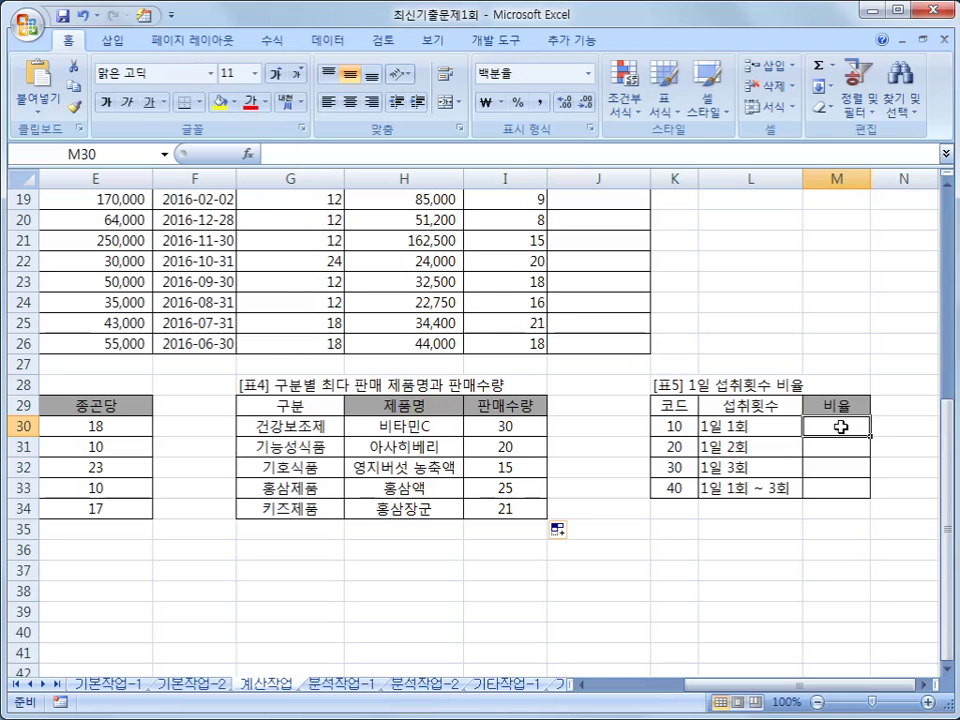
left_click_drag(729, 686, 596, 684)
scroll(122, 575, "up", 4)
scroll(75, 272, "up", 2)
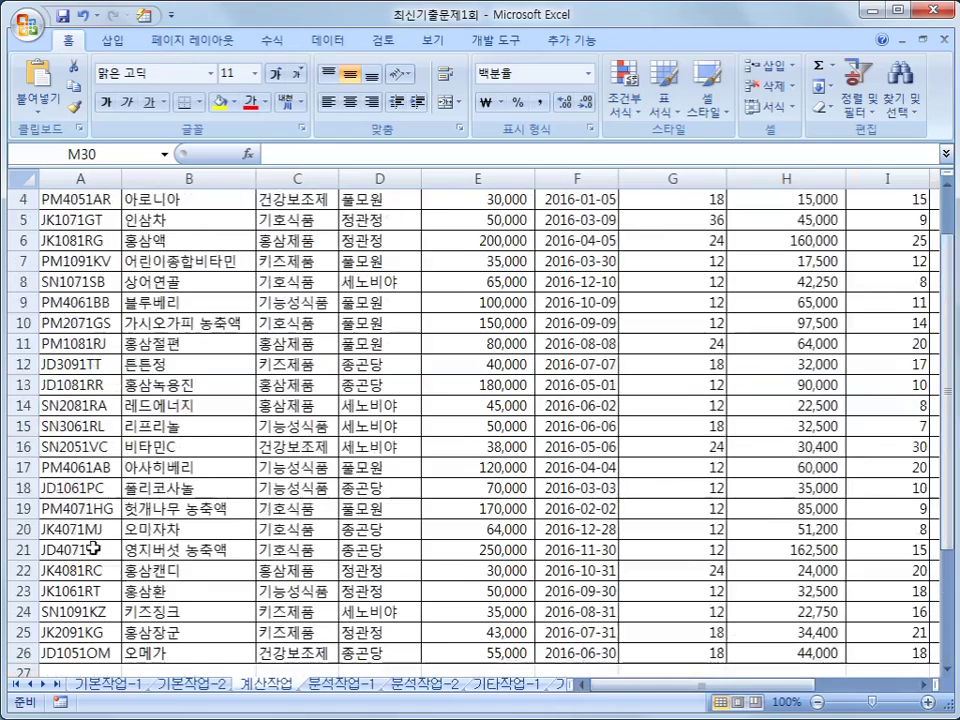
left_click_drag(72, 250, 78, 638)
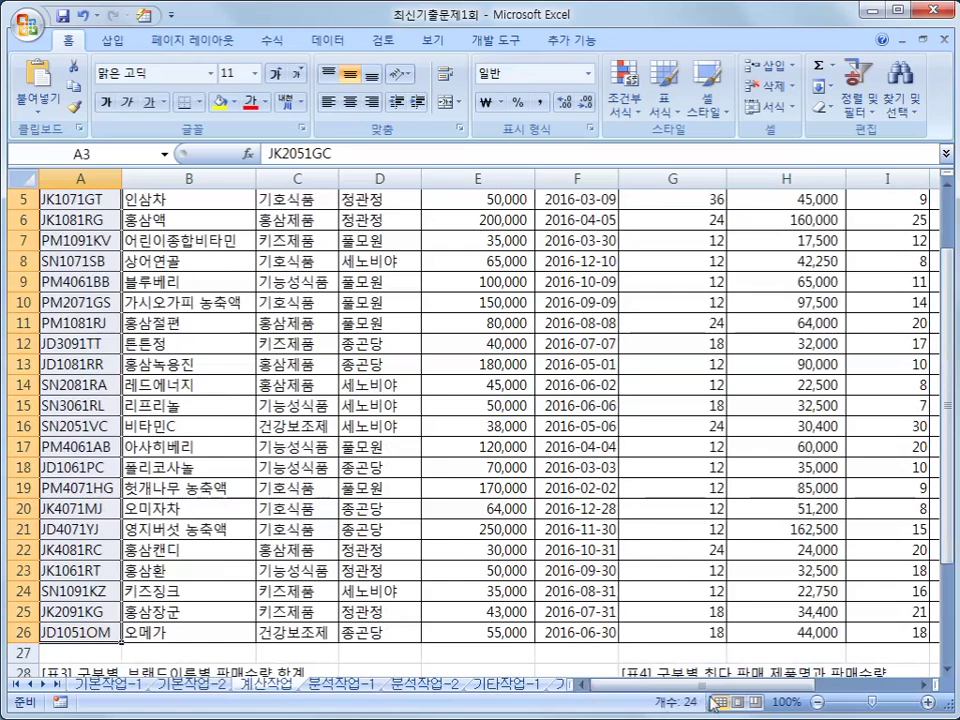
scroll(540, 500, "down", 4)
left_click_drag(700, 686, 820, 688)
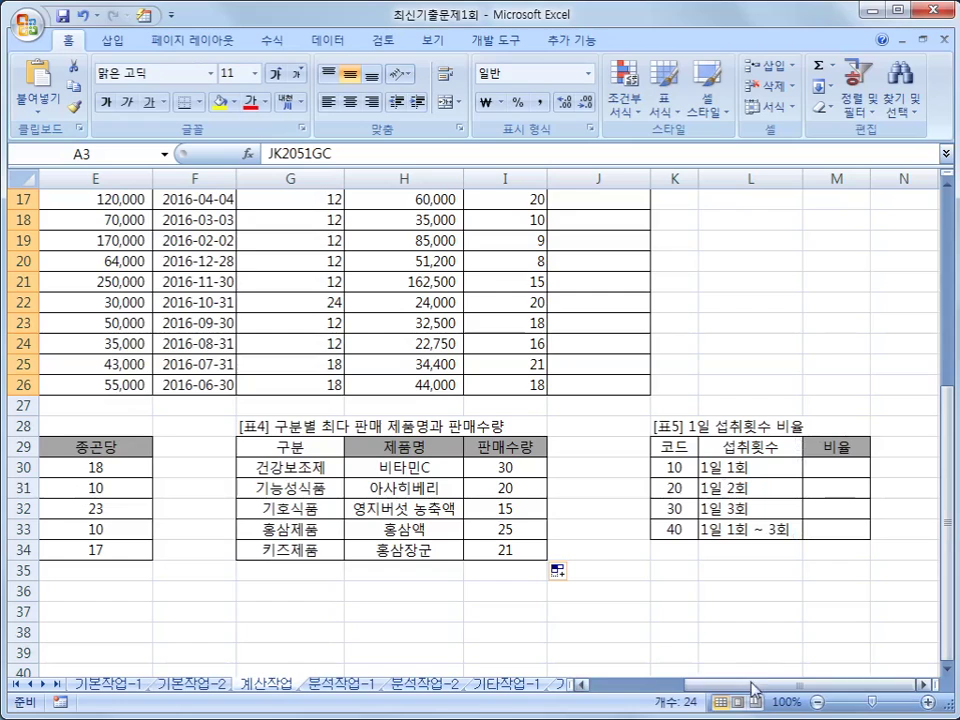
- In M30, begin =SUM(MID($A$3:$A$26,3,2) with an absolute product-code range
left_click(855, 486)
key("Up")
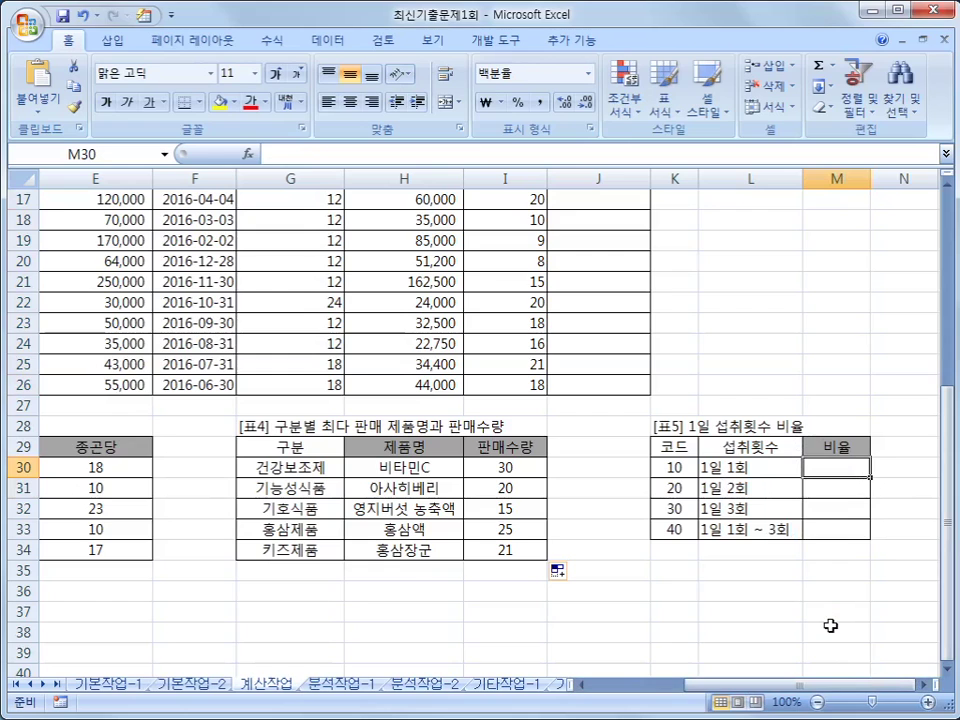
type("=")
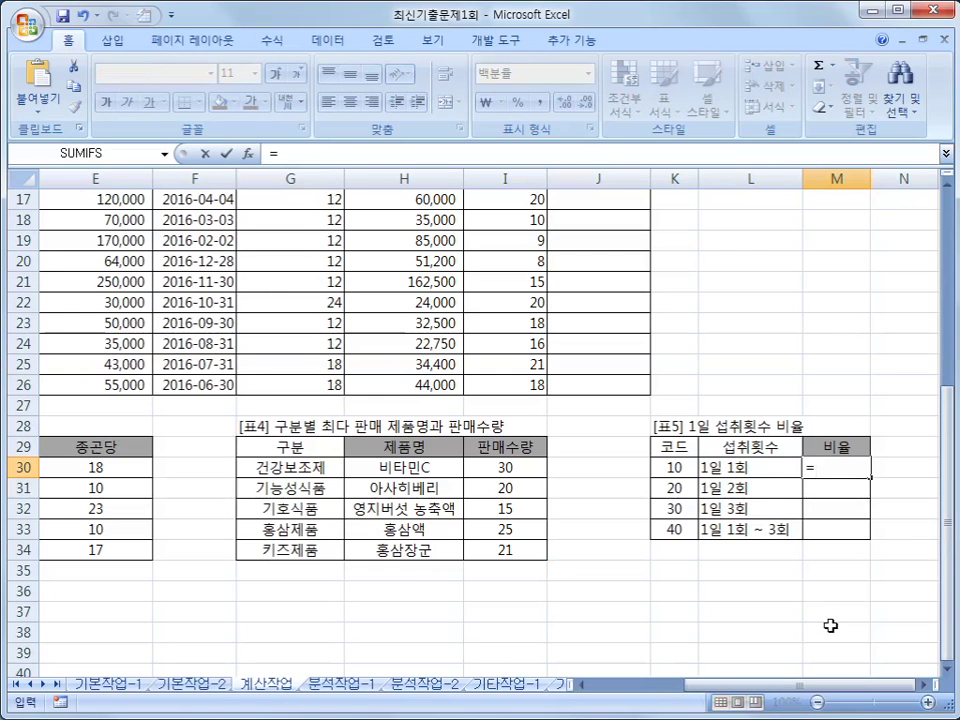
type("s")
key("BackSpace")
type("SUM(")
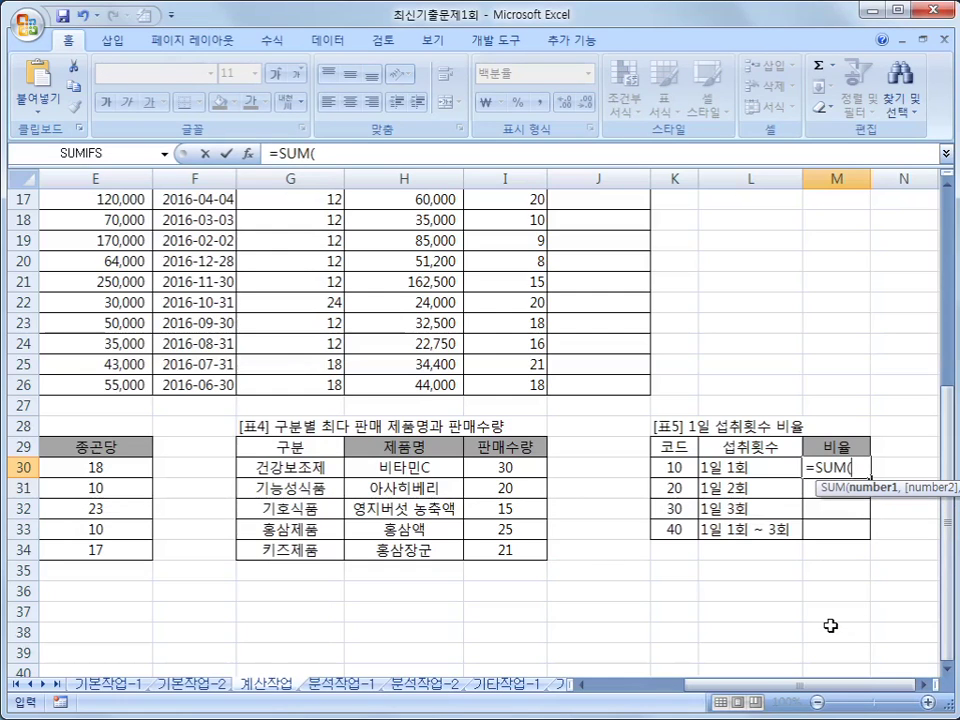
type("M")
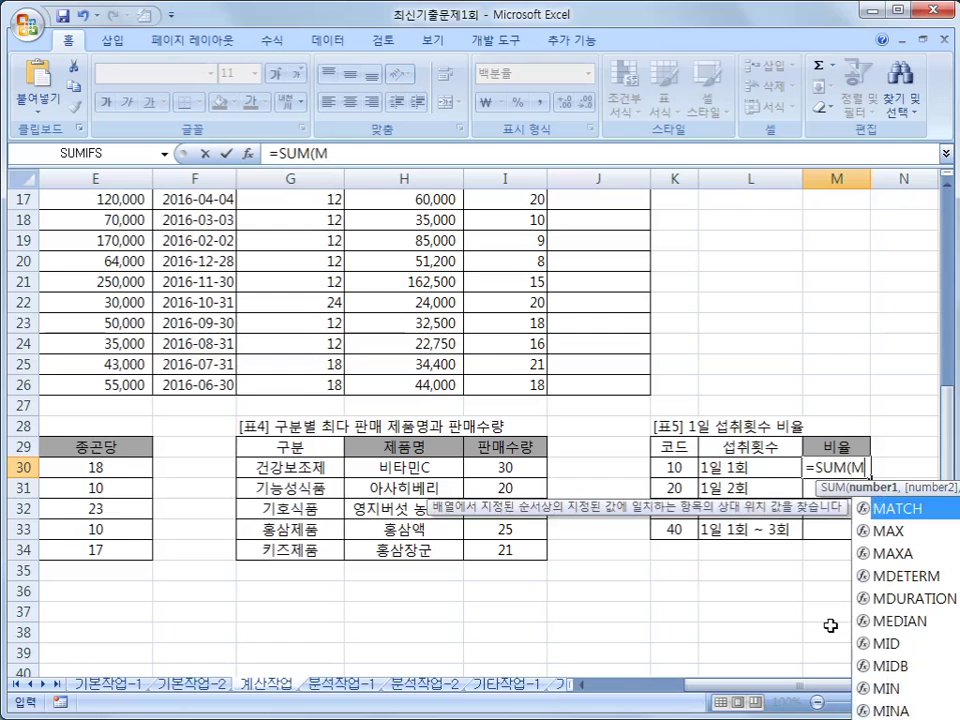
type("ID(")
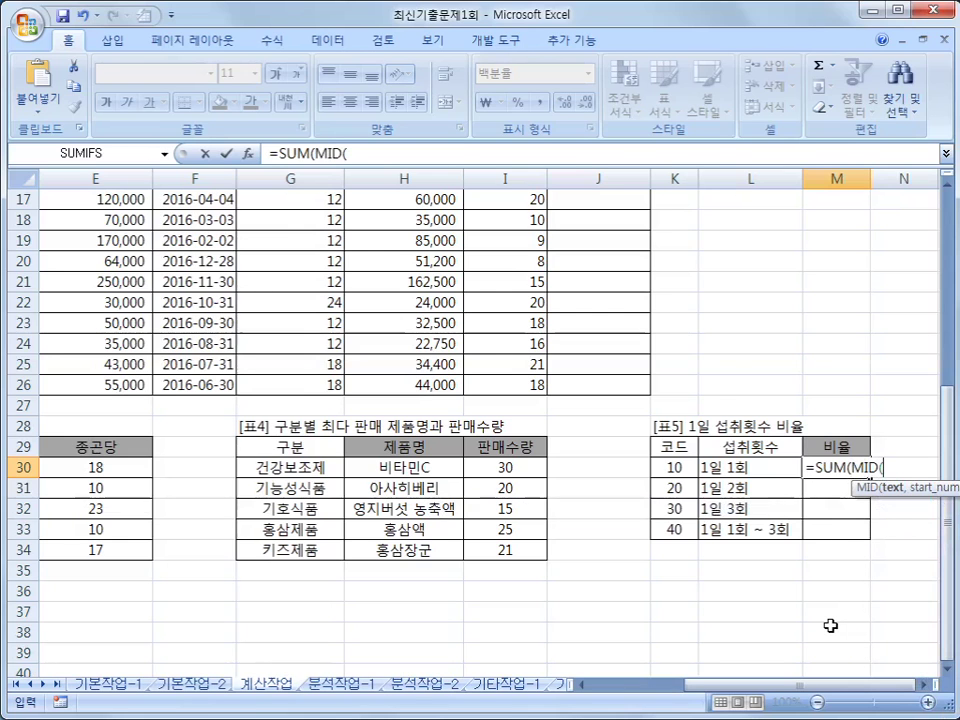
left_click_drag(755, 686, 660, 686)
scroll(55, 240, "up", 5)
left_click_drag(55, 240, 86, 662)
key("F4")
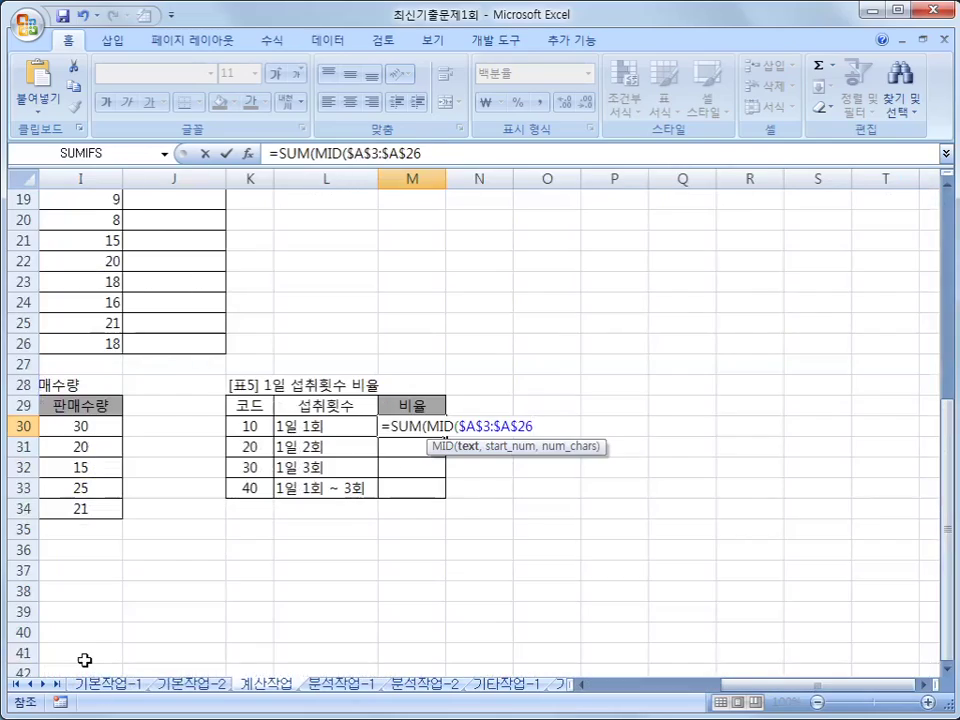
type(",3")
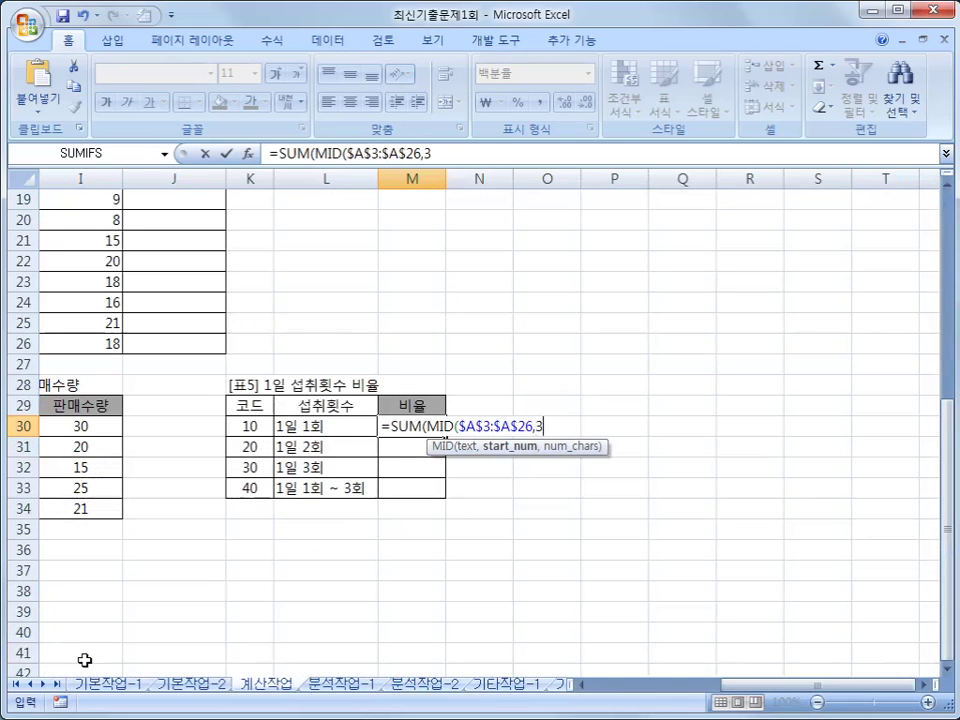
type(",2")
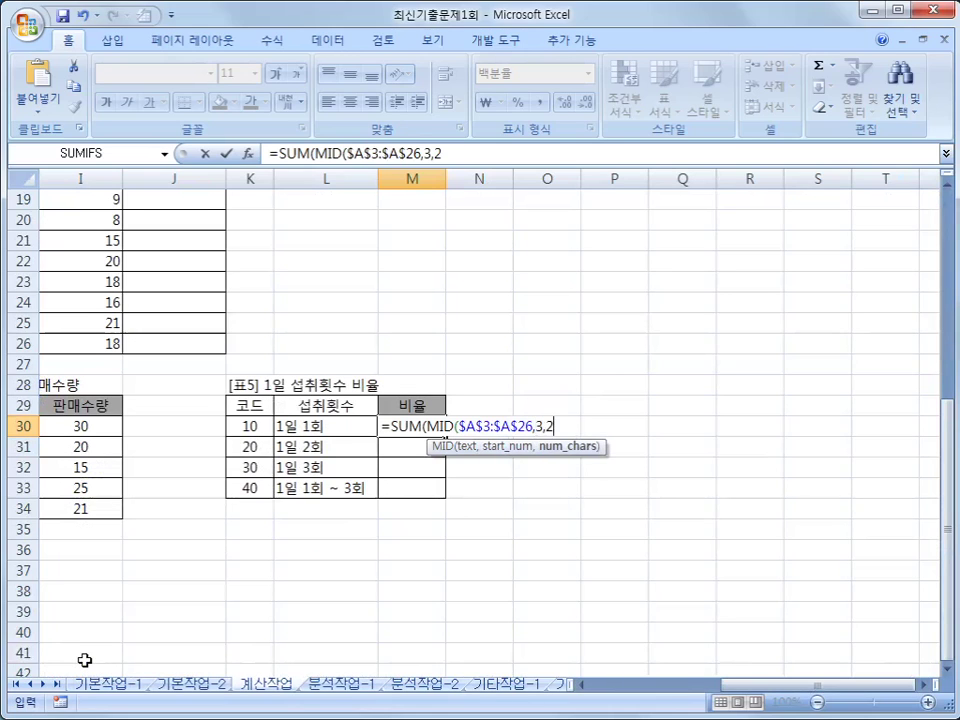
type(")=")
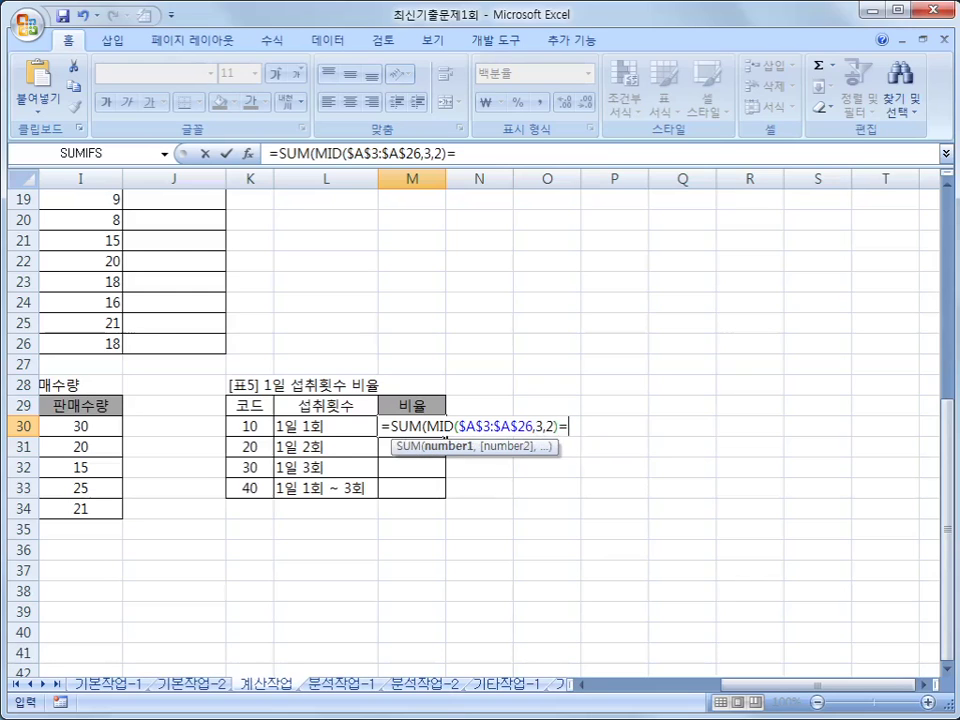
- Convert the extracted digits with *1 and compare them with code K30
left_click(243, 428)
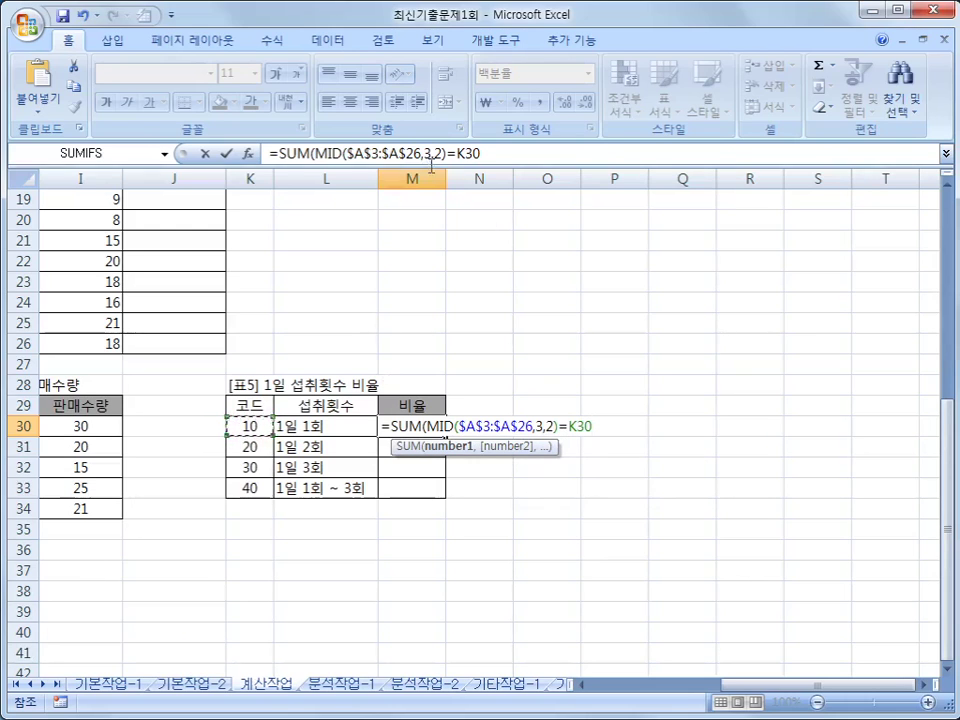
left_click_drag(447, 153, 521, 150)
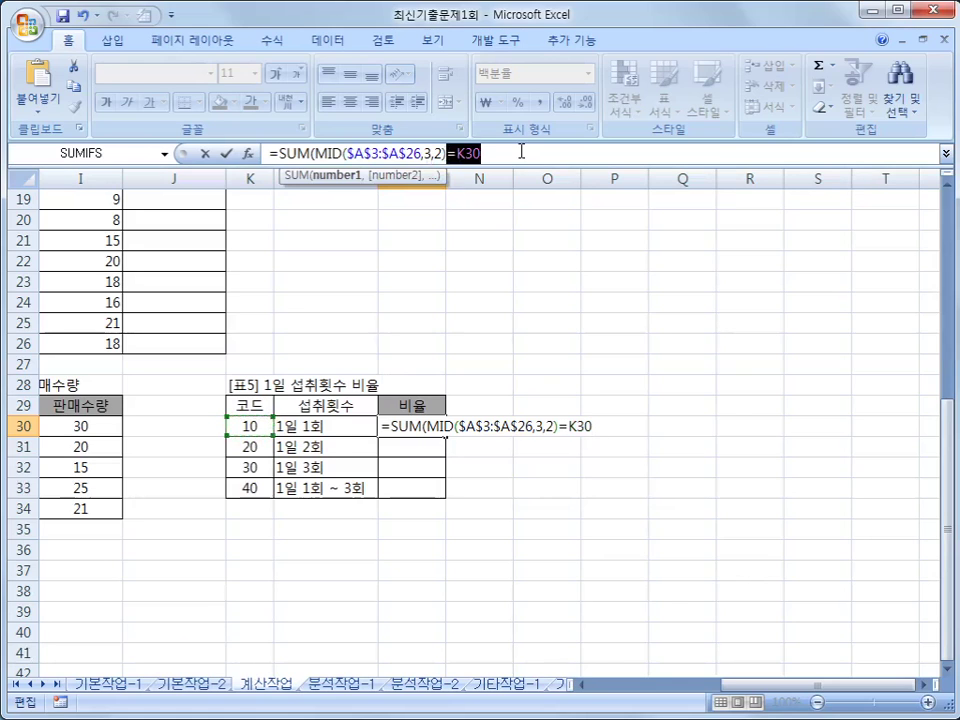
key("Delete")
type("*1")
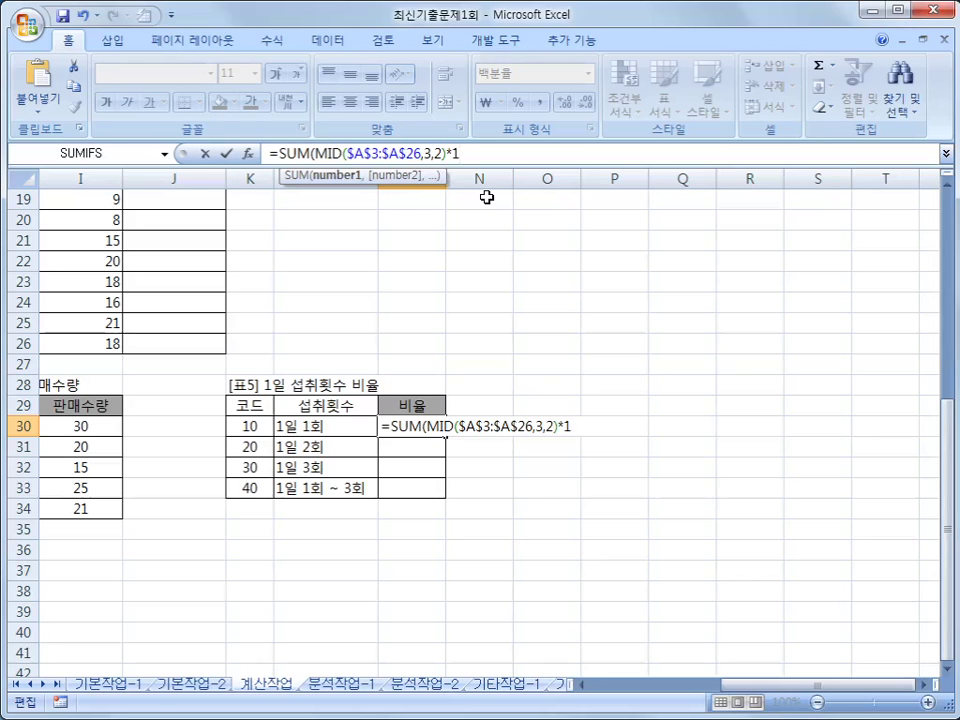
type("=")
left_click(256, 424)
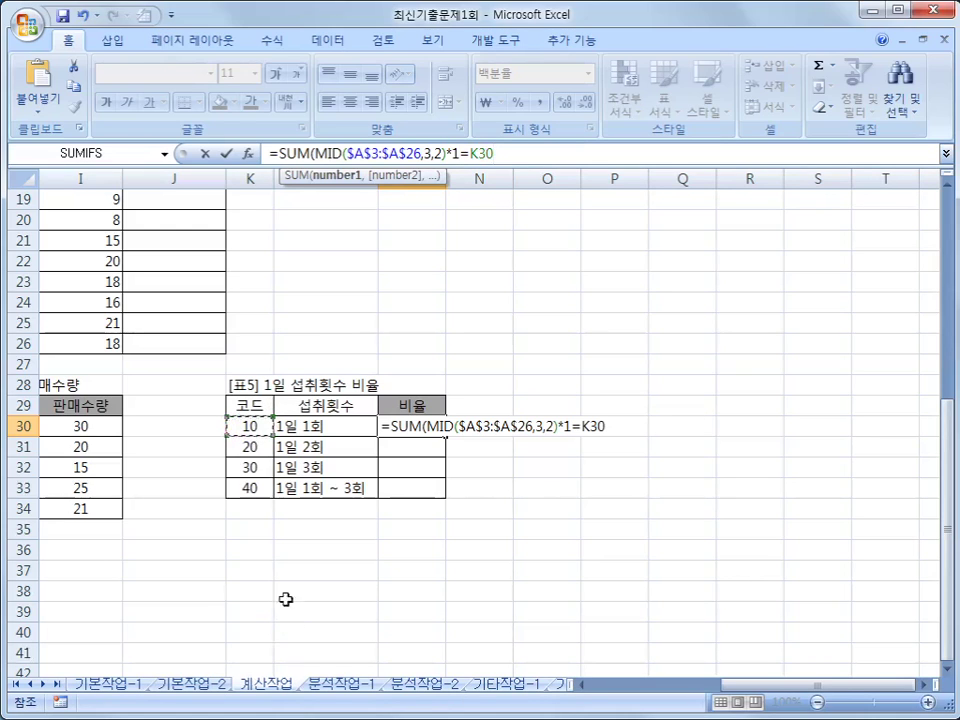
left_click(325, 153)
- Close the comparison with *1 and divide the sum by COUNTA(A3:A26)
type("(")
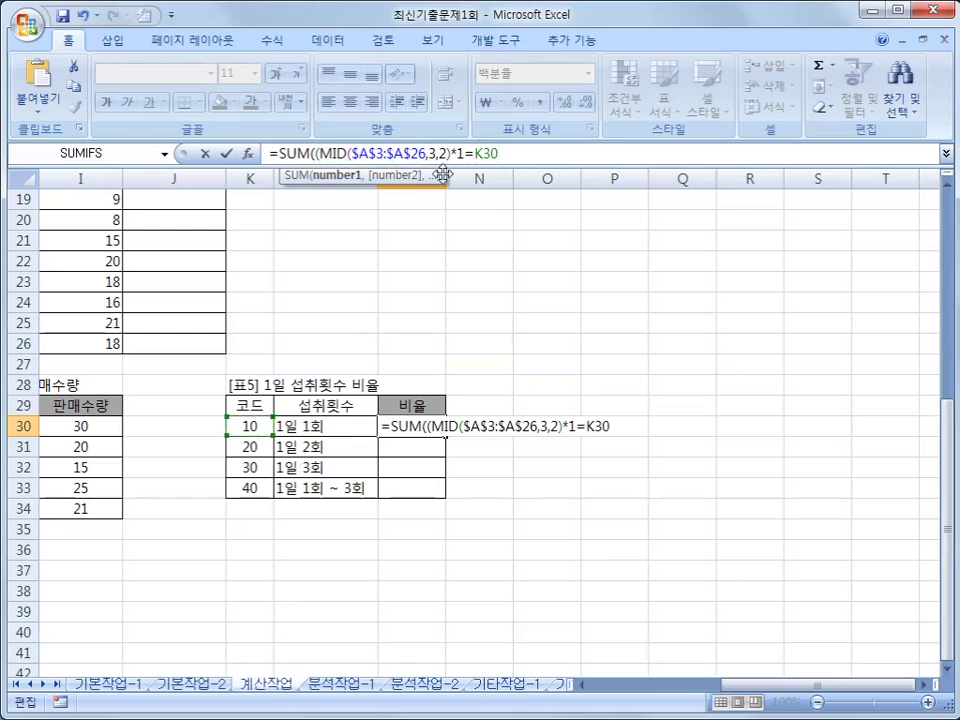
type(")")
type("*1)/")
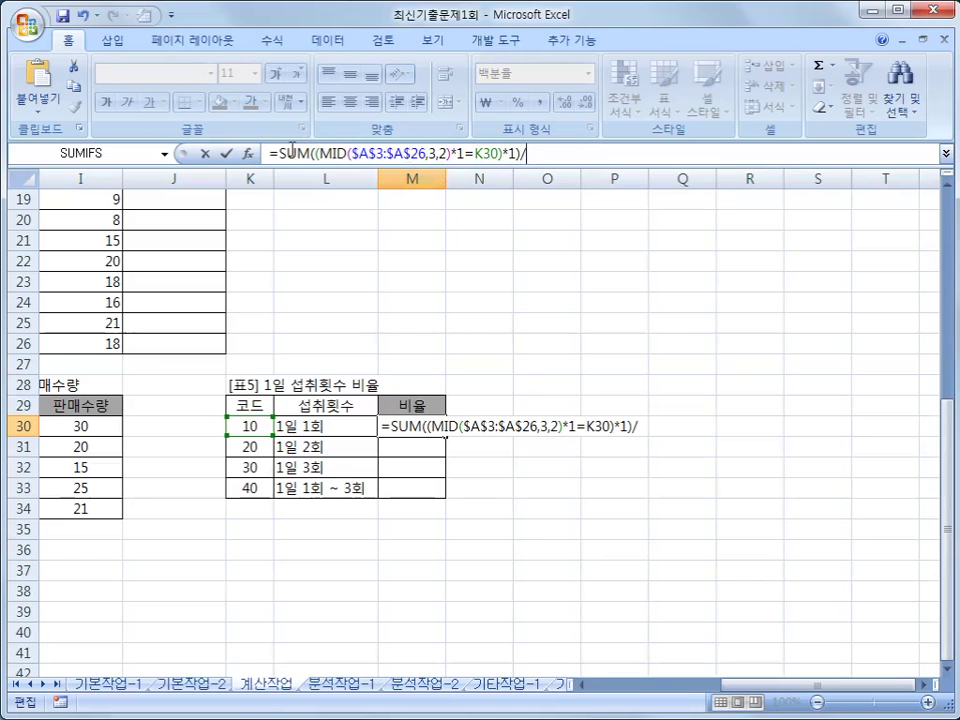
type("채")
key("BackSpace")
key("BackSpace")
key("Hangul")
type("COUTA")
key("BackSpace")
key("BackSpace")
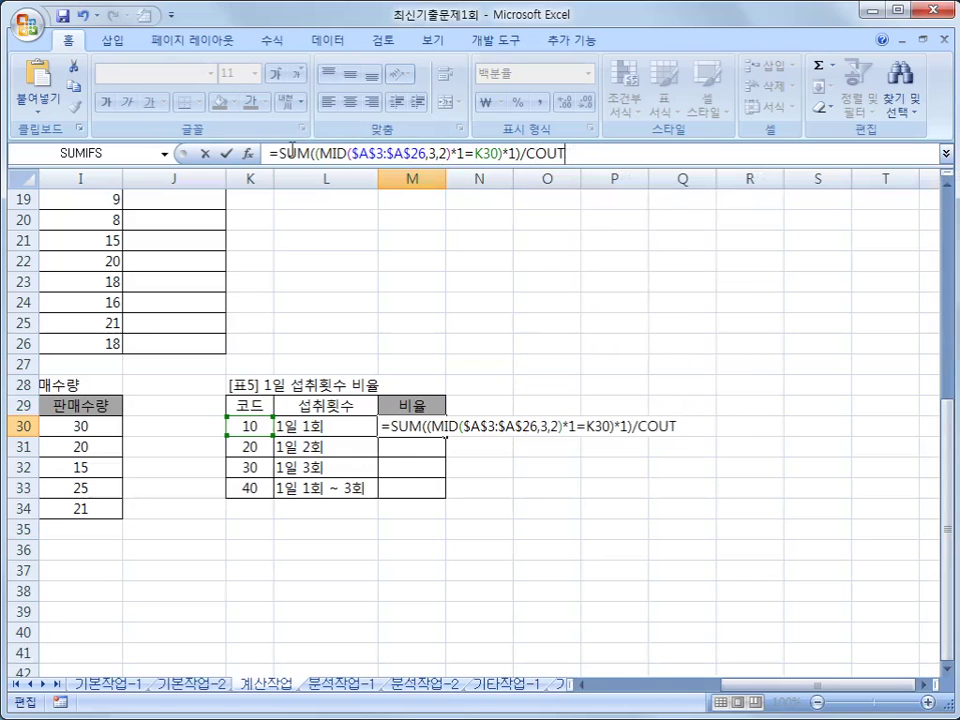
type("NTA(")
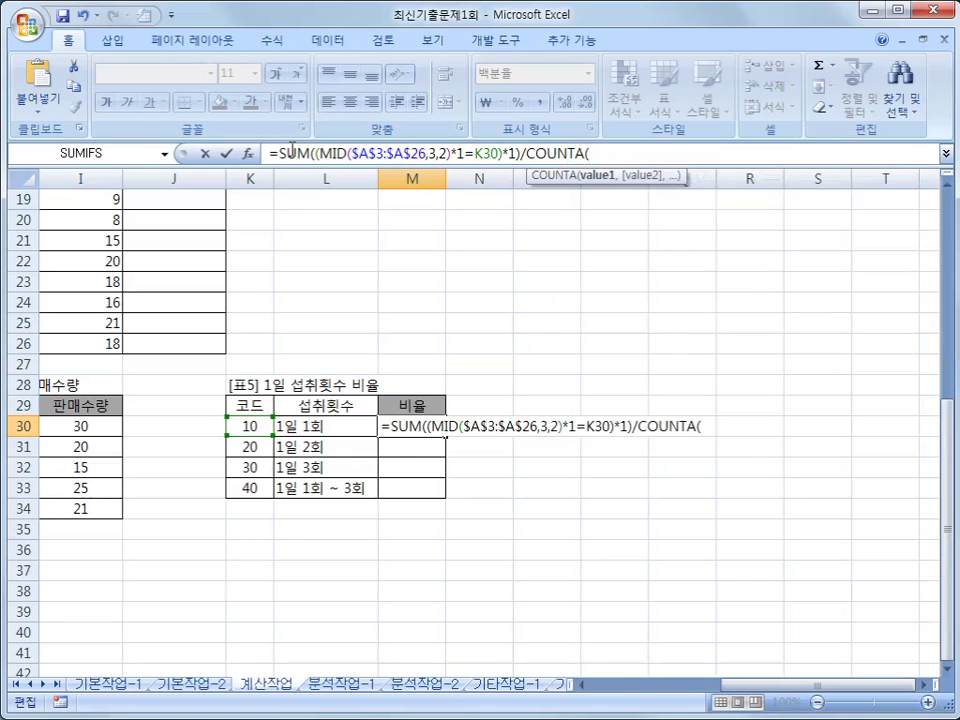
left_click_drag(815, 685, 597, 692)
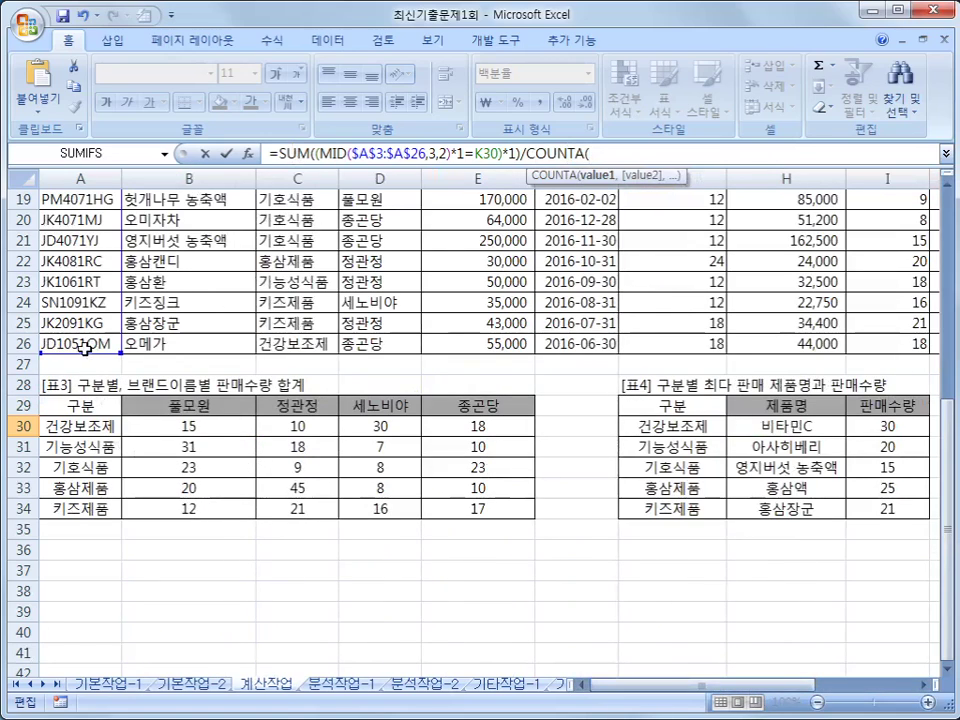
left_click_drag(948, 433, 948, 238)
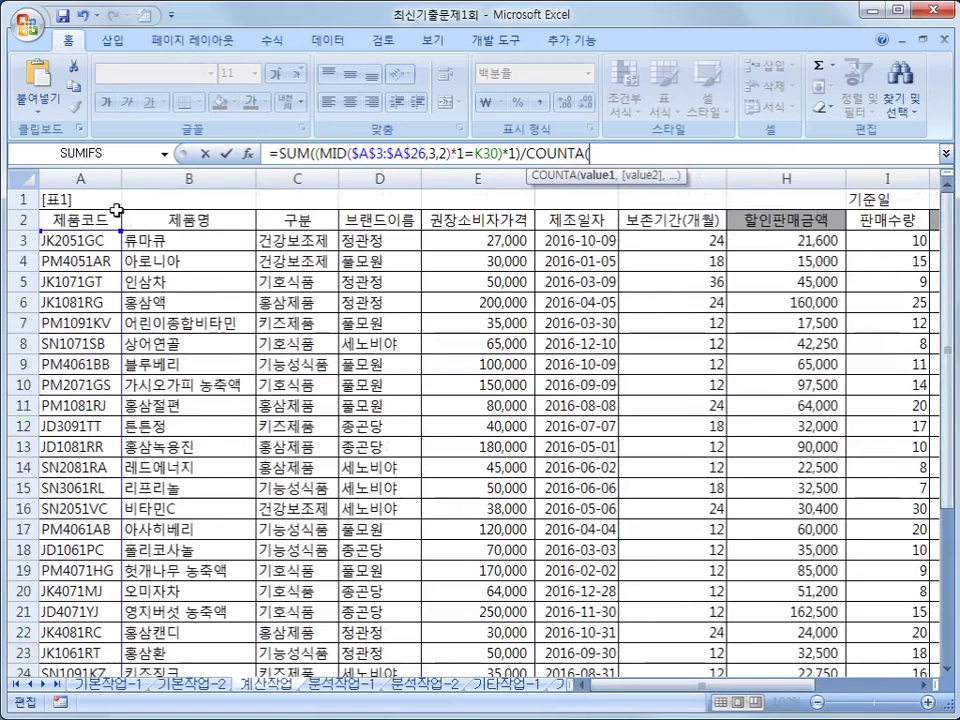
left_click_drag(64, 240, 80, 633)
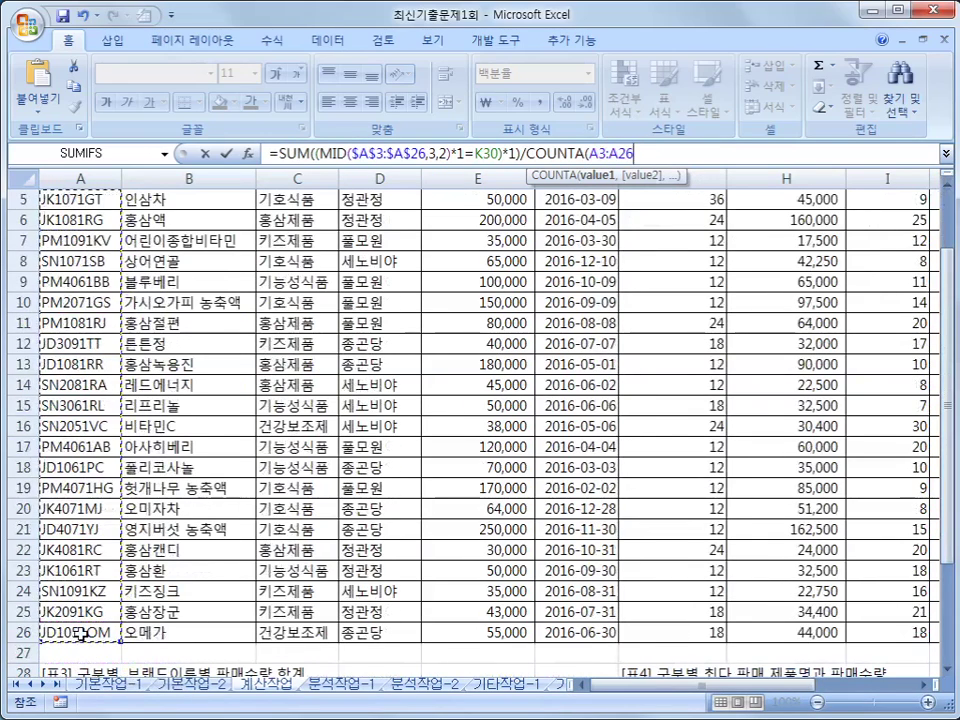
type(")")
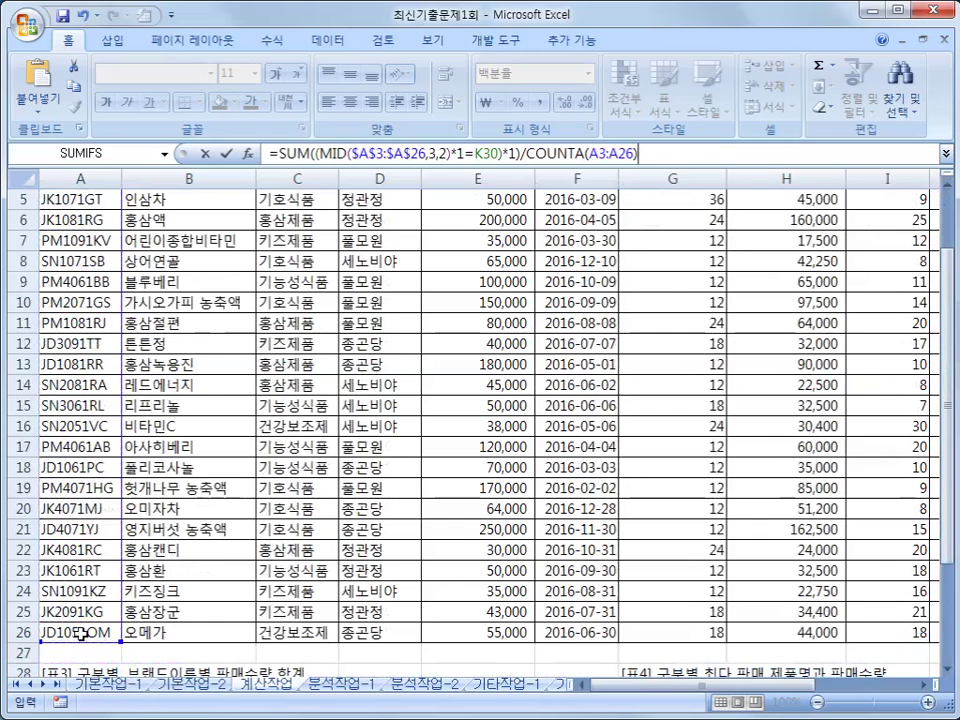
- Make the COUNTA range absolute and enter M30 as an array formula, showing 42%
left_click_drag(589, 153, 633, 153)
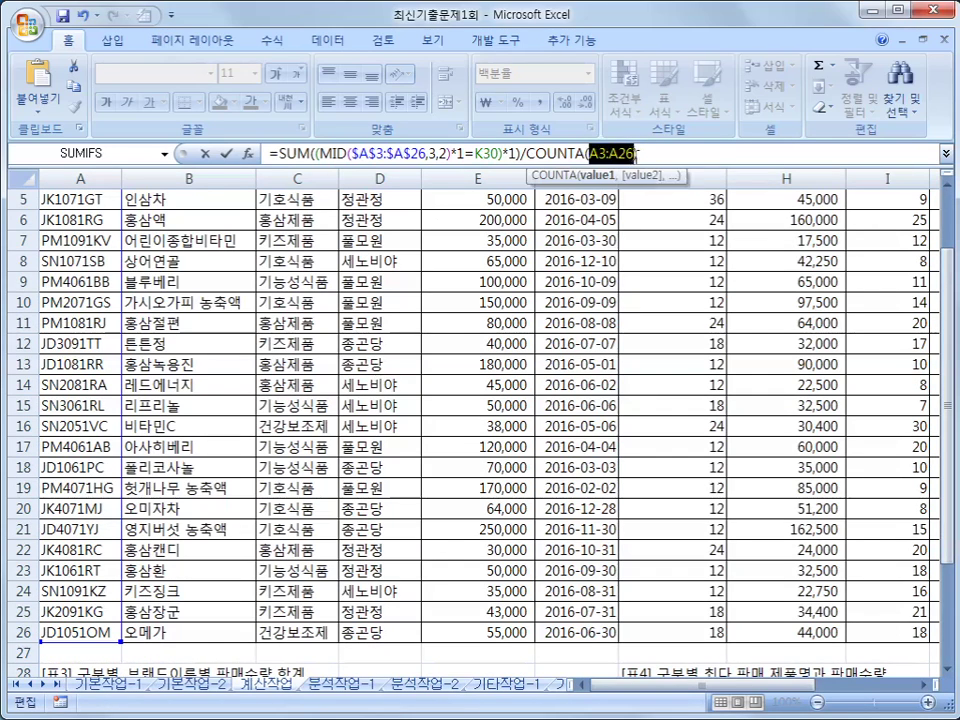
key("F4")
left_click(686, 152)
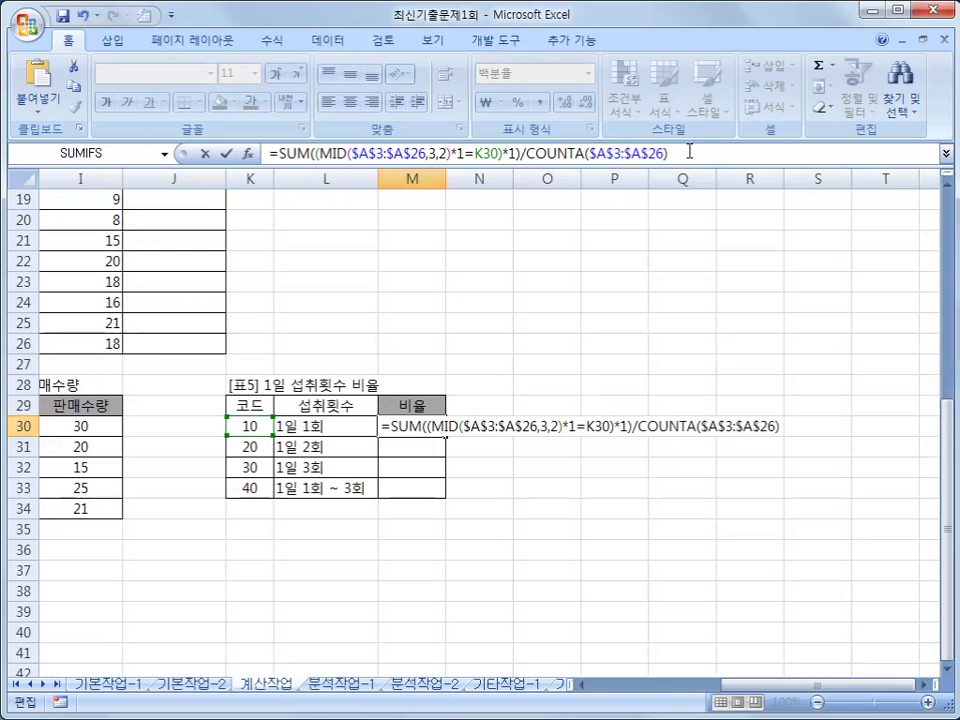
key("ctrl+shift+Return")
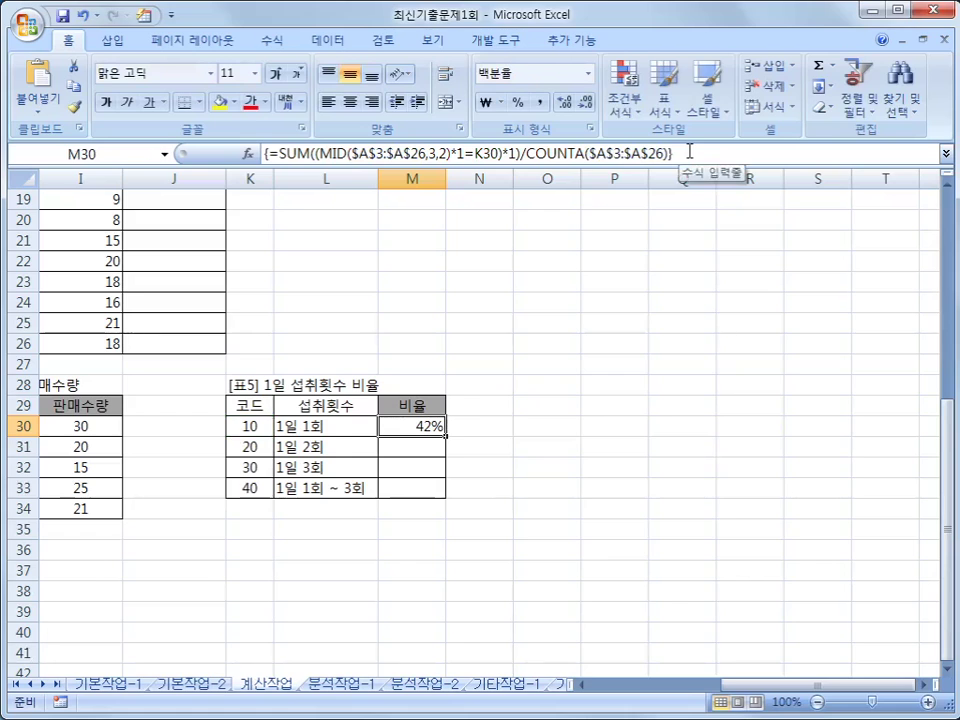
- Fill the ratio down to M33 (21%, 8%, 29%) and annotate the MID and *1 logic with the pen
left_click_drag(445, 436, 442, 498)
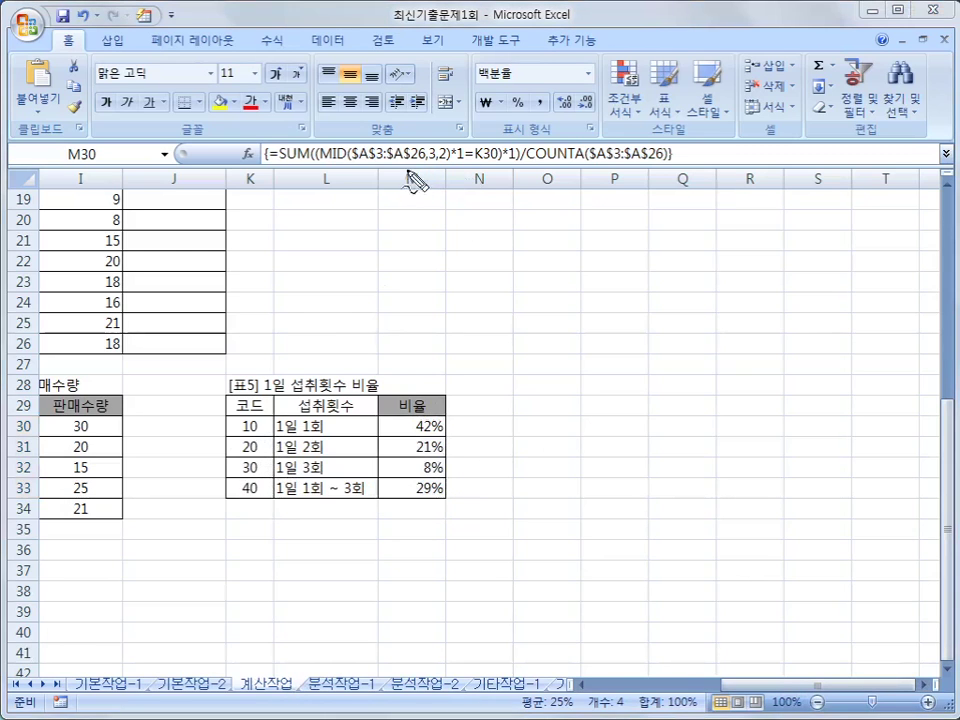
left_click_drag(320, 163, 445, 168)
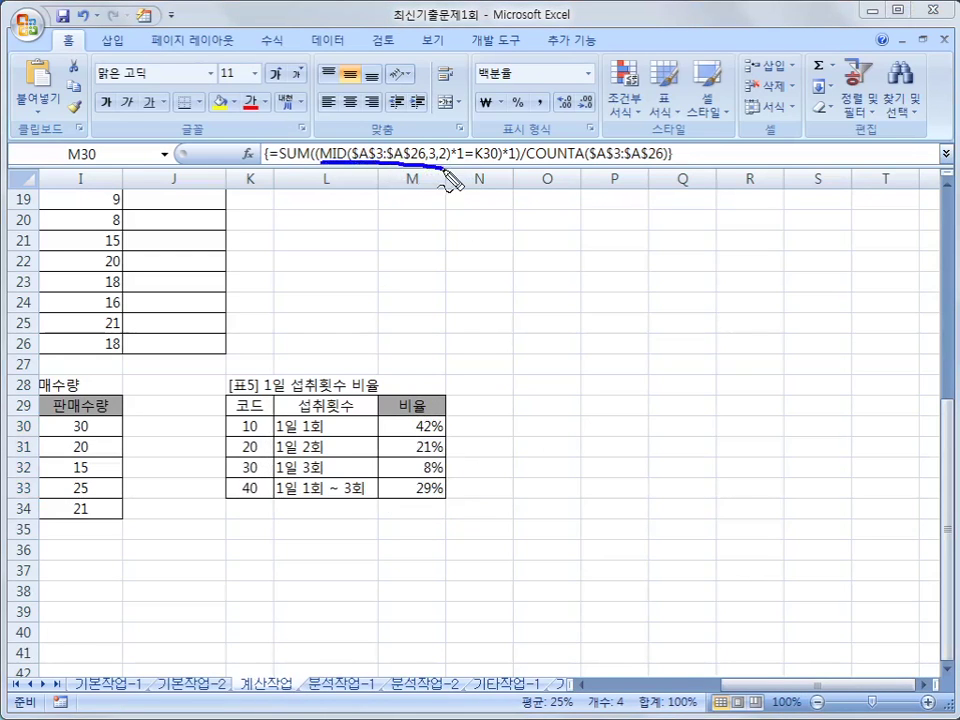
mouse_move(229, 414)
left_mouse_down()
mouse_move(272, 516)
mouse_move(279, 422)
mouse_move(213, 411)
left_mouse_up()
mouse_move(467, 167)
left_mouse_down()
mouse_move(454, 156)
mouse_move(467, 171)
left_mouse_up()
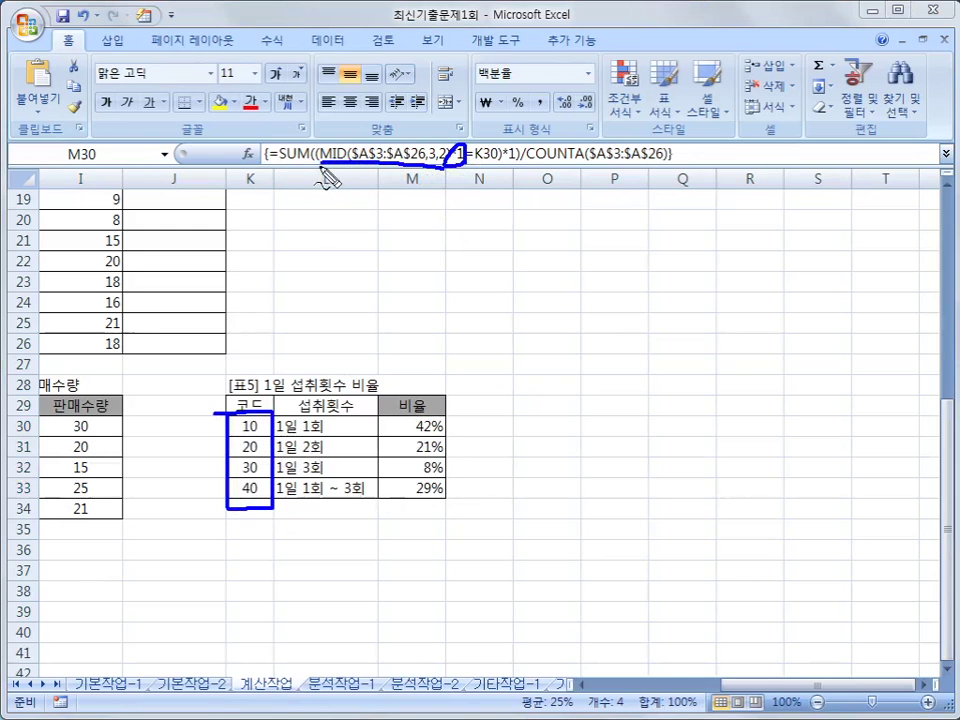
mouse_move(350, 180)
left_mouse_down()
mouse_move(499, 184)
mouse_move(505, 152)
mouse_move(320, 162)
left_mouse_up()
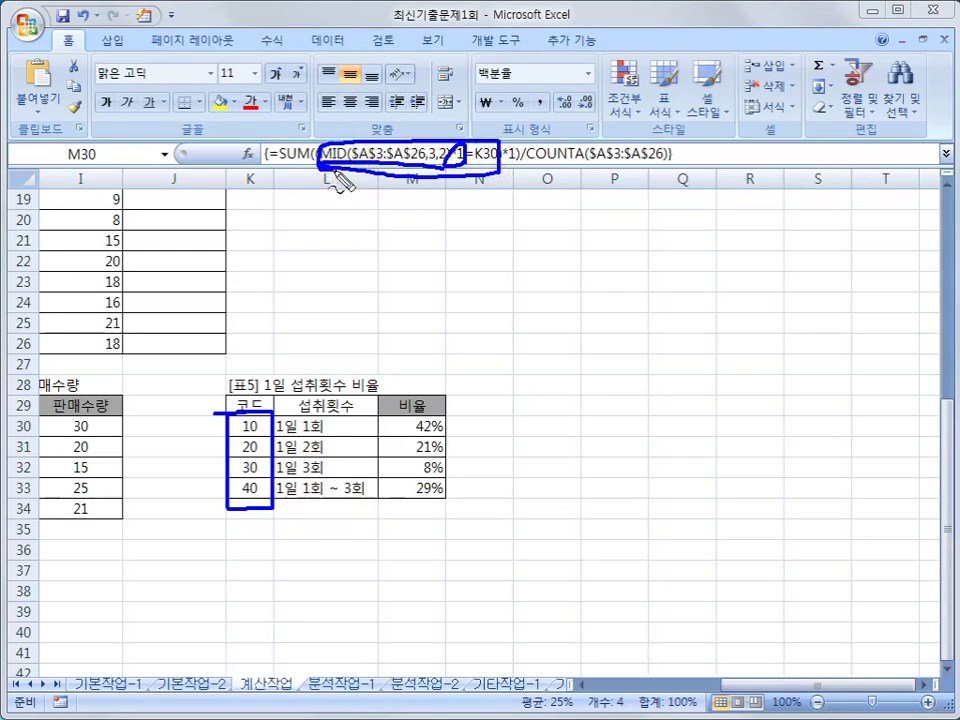
left_click_drag(512, 148, 518, 172)
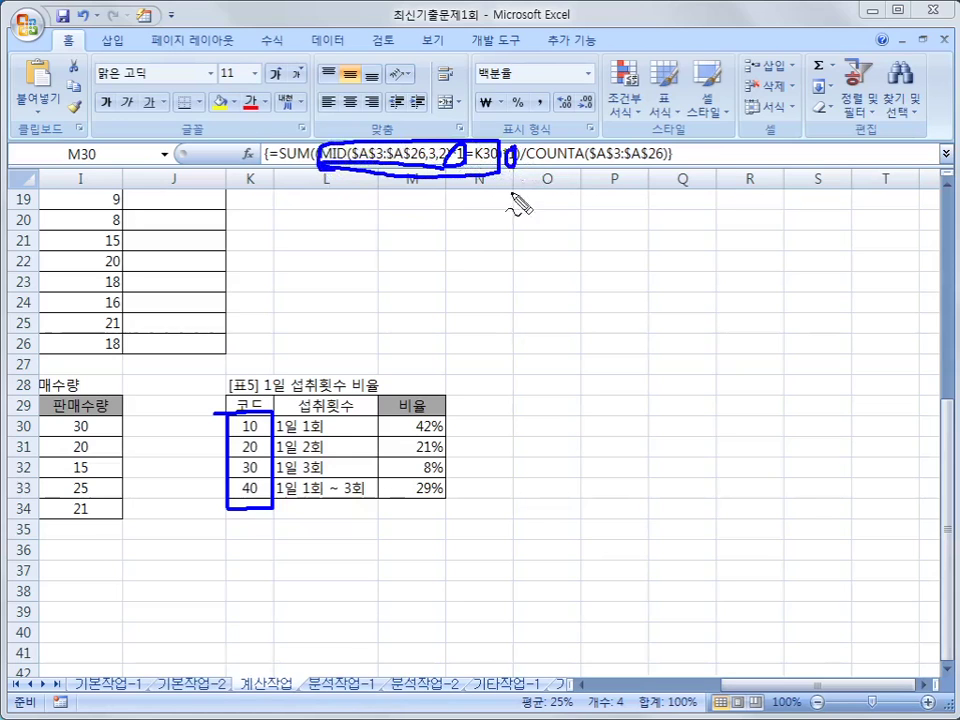
left_click_drag(452, 208, 455, 233)
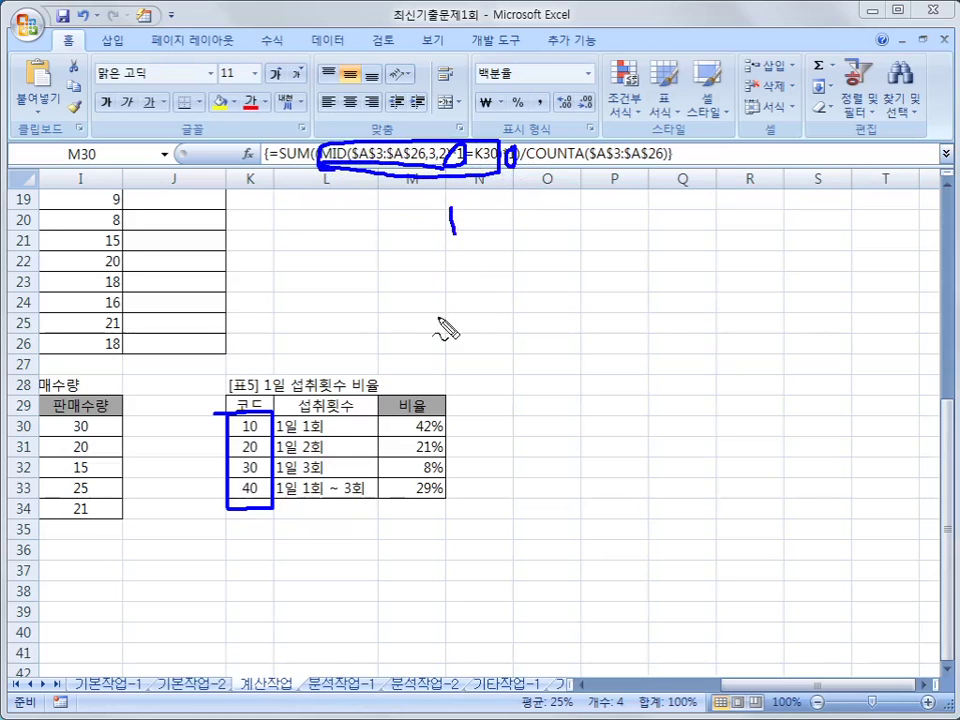
mouse_move(457, 264)
left_mouse_down()
mouse_move(482, 433)
mouse_move(472, 418)
left_mouse_up()
mouse_move(407, 200)
left_mouse_down()
mouse_move(508, 512)
mouse_move(499, 205)
mouse_move(407, 200)
left_mouse_up()
left_click_drag(318, 168, 288, 168)
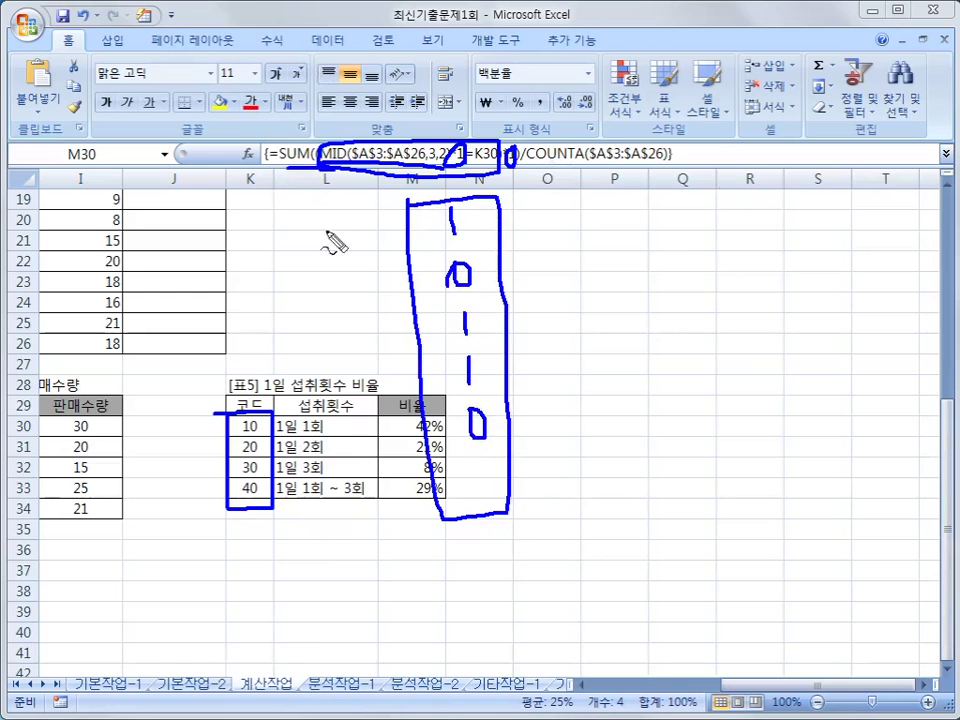
key("Escape")
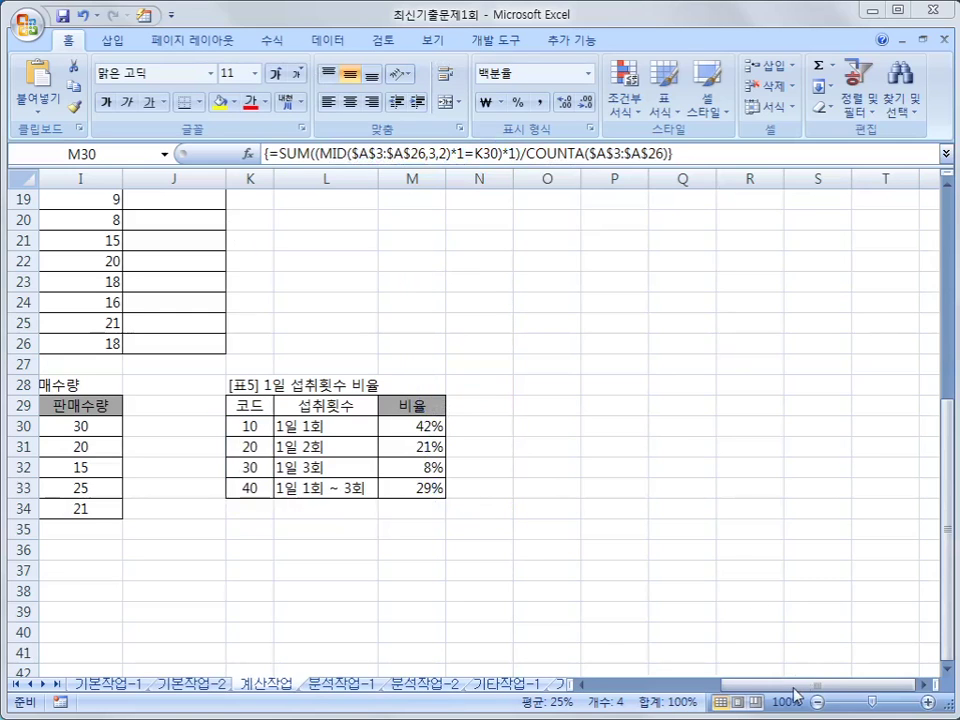
- Select J3 in the 비고 column and launch the Visual Basic editor from the Developer tab
left_click_drag(757, 693, 843, 693)
scroll(696, 518, "up", 6)
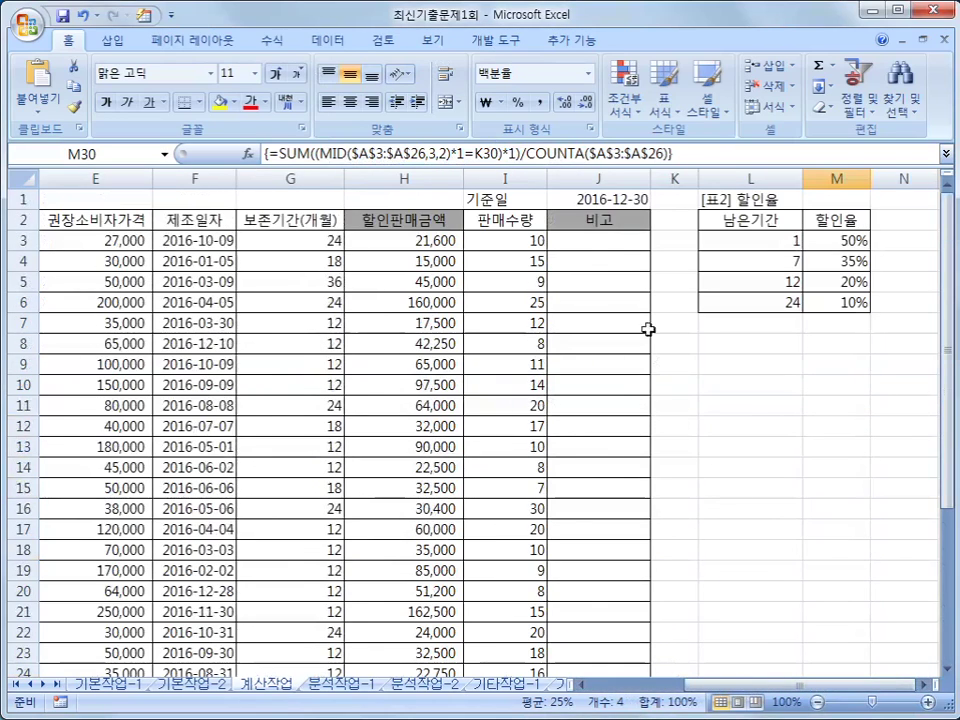
left_click(606, 242)
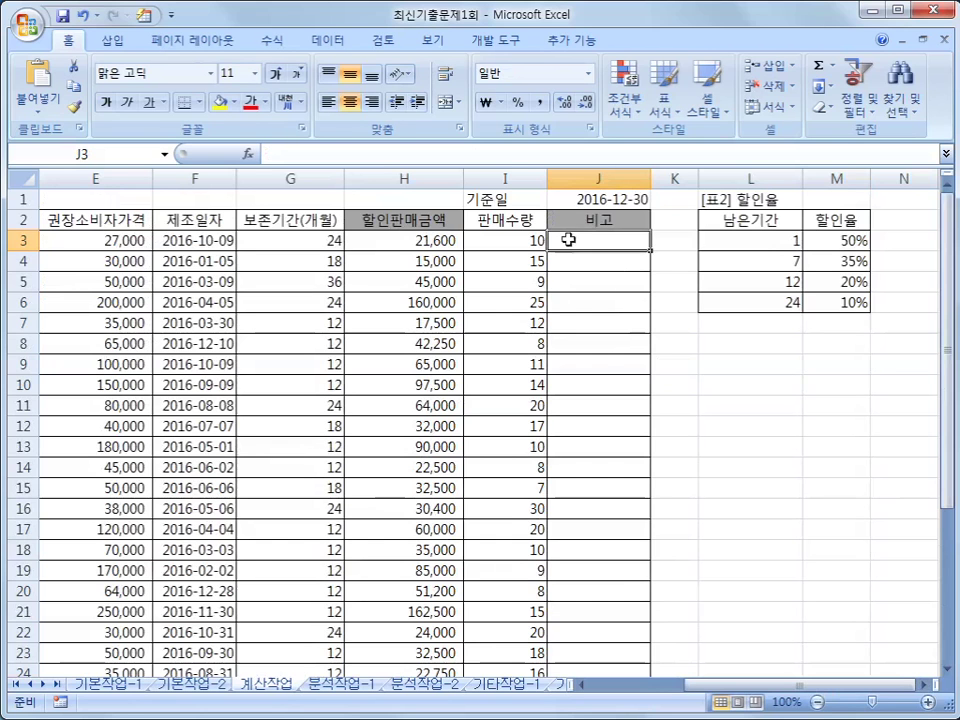
left_click(500, 40)
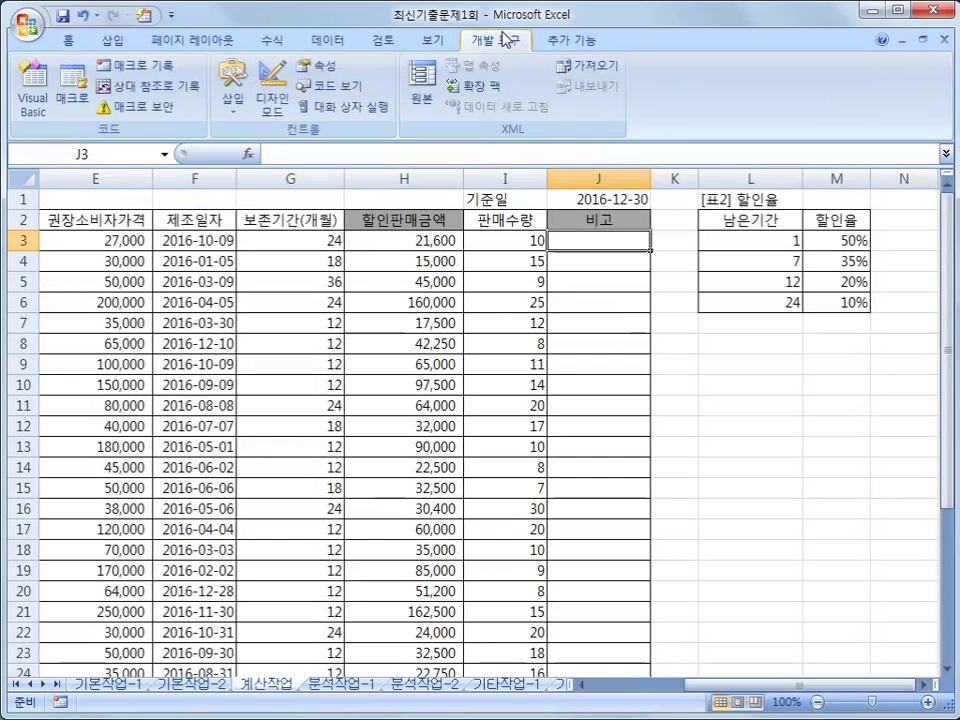
left_click(38, 100)
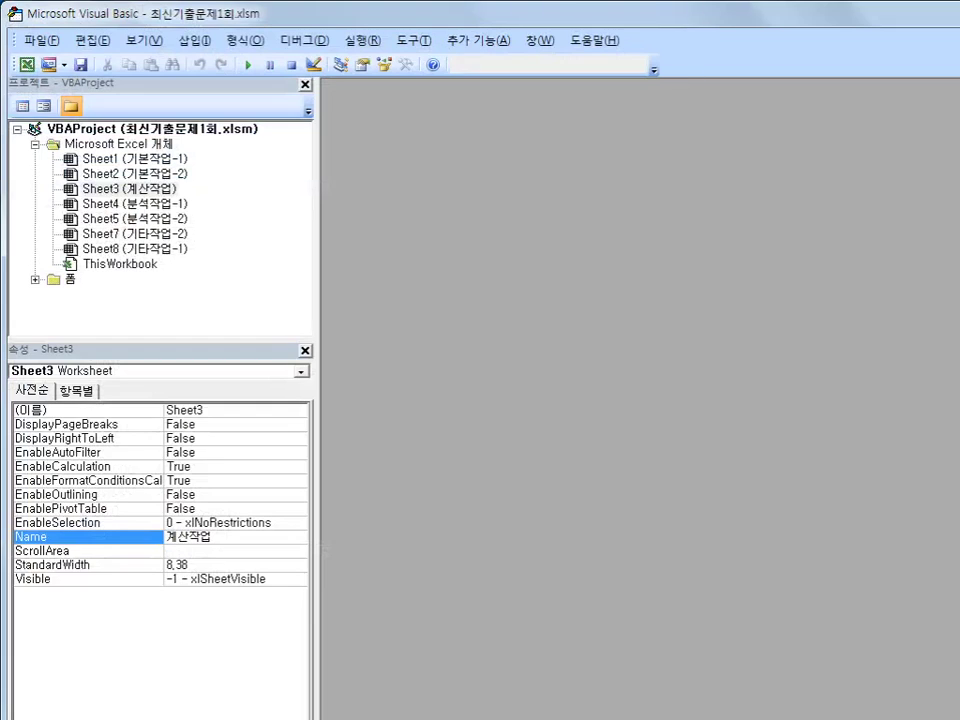
- Shrink the Visual Basic editor window and insert a new standard module, Module1
double_click(681, 13)
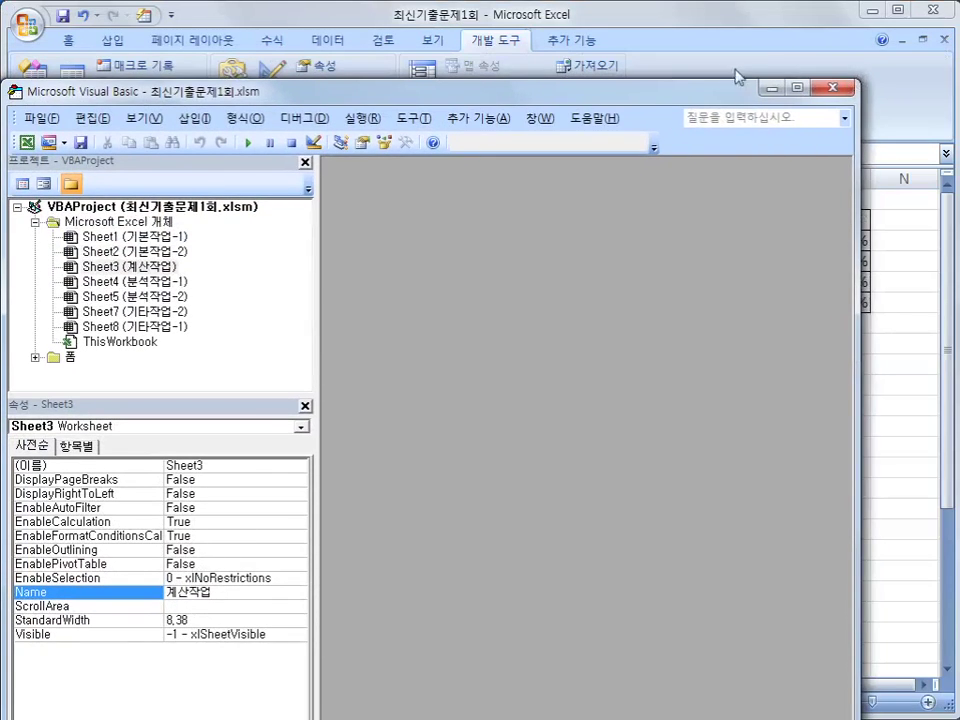
left_click_drag(681, 78, 655, 38)
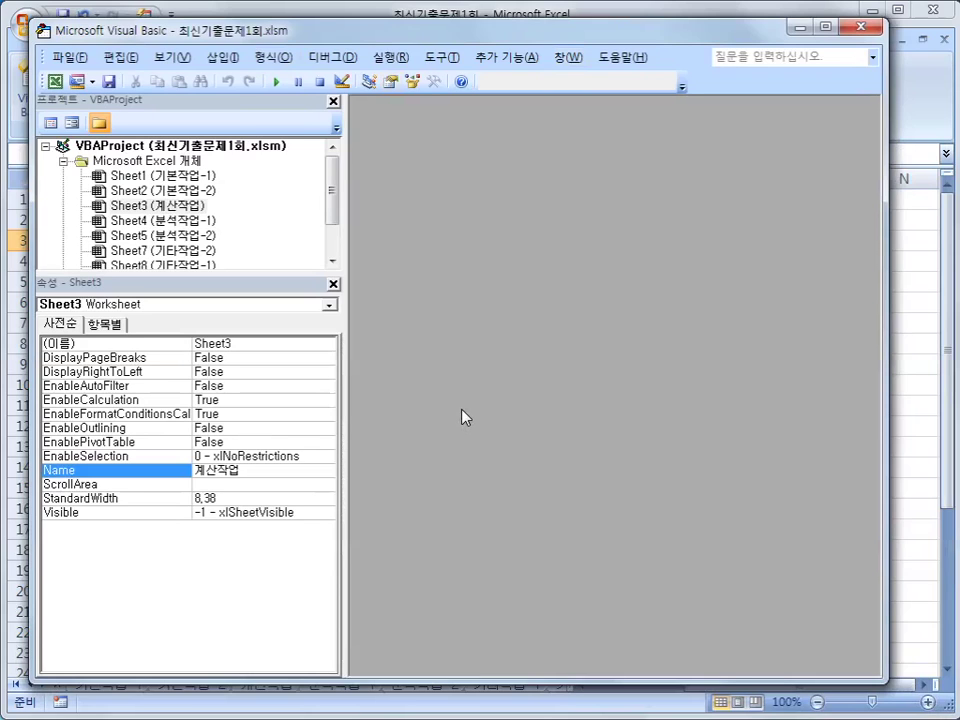
left_click(215, 58)
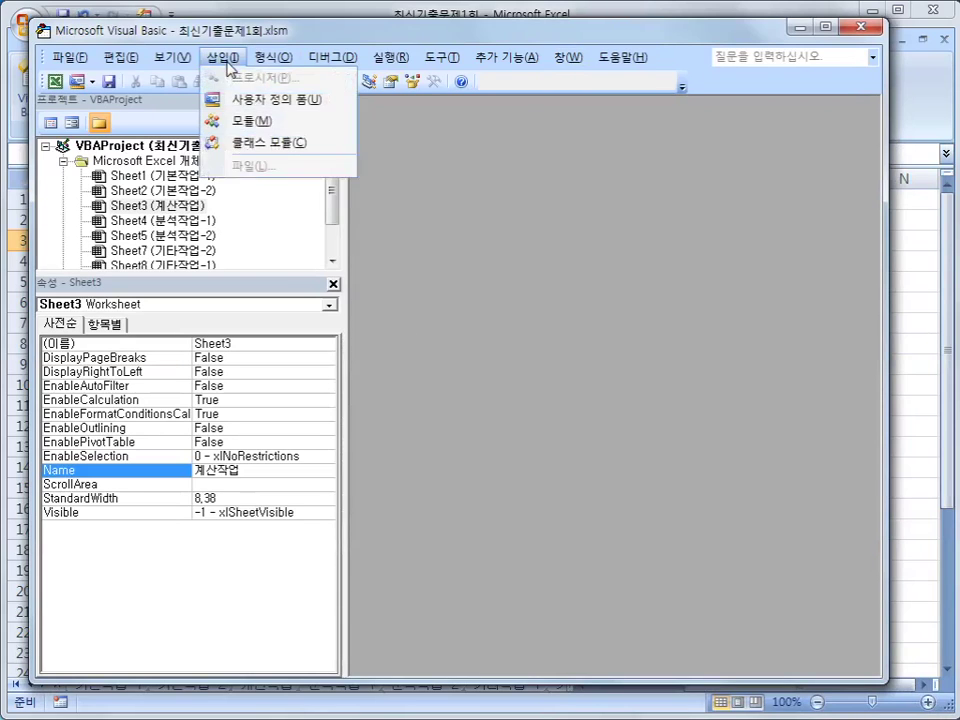
left_click(288, 122)
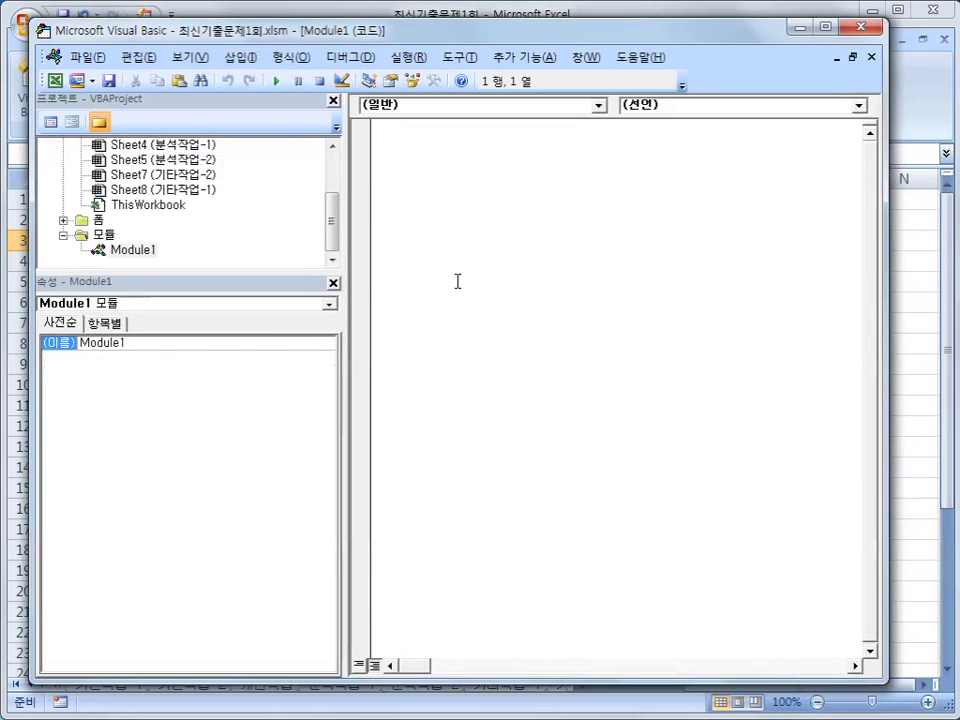
- Declare Public Function fn비고(권장소비자가격, 판매수량) and leave an empty body line
type("ㅓ")
type("PUB")
type("LIC FUN")
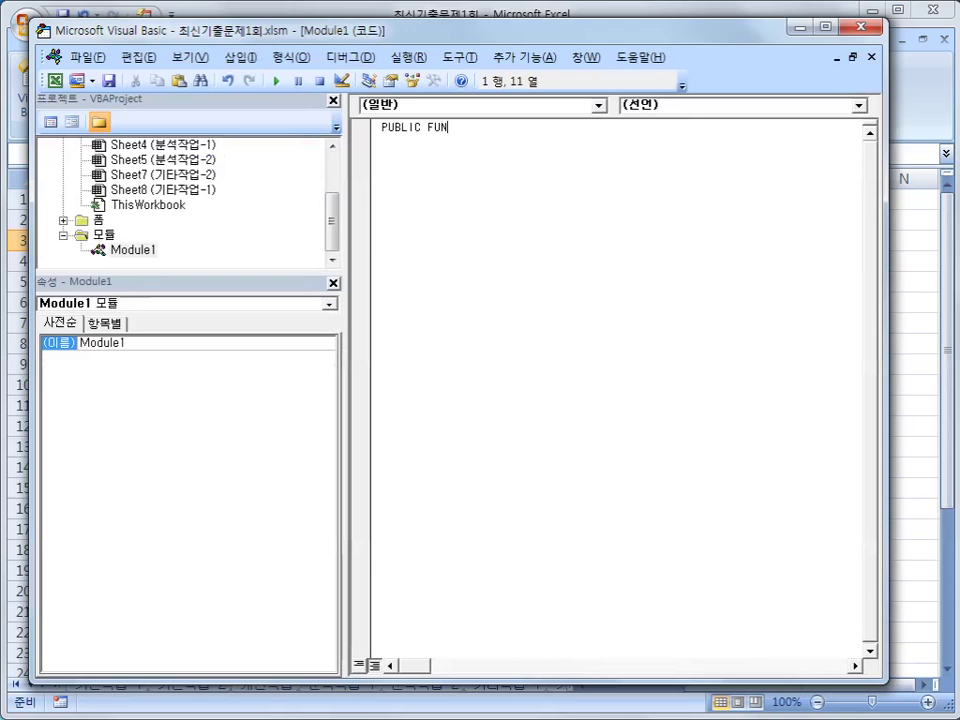
type("CTION FN비고(")
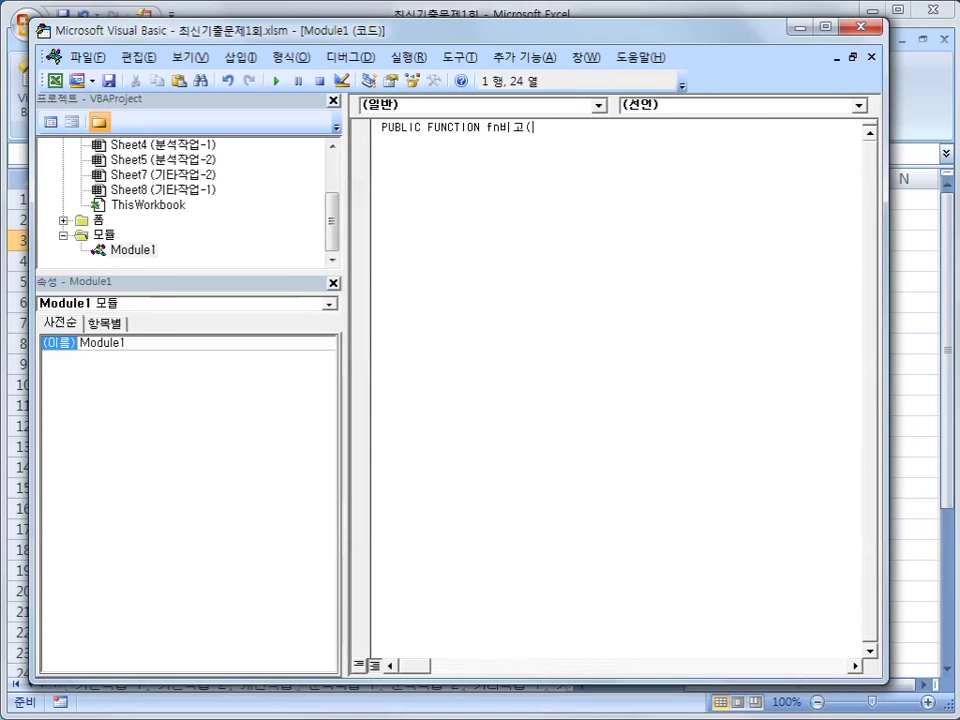
type("권장ㅅ")
type("소비자가격")
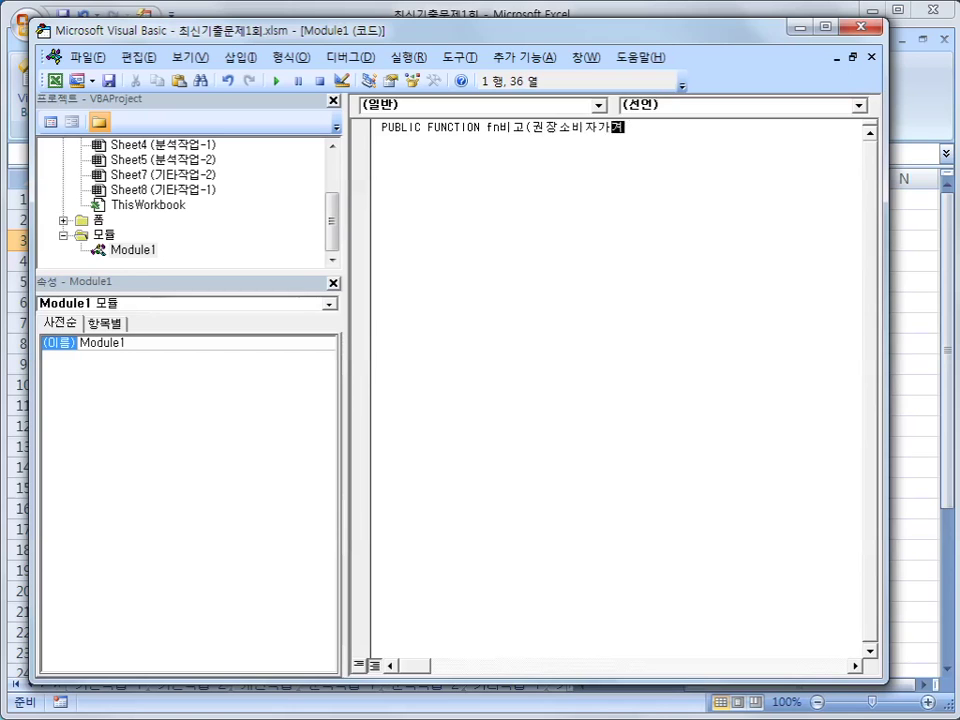
type(",판매수량)")
key("Return")
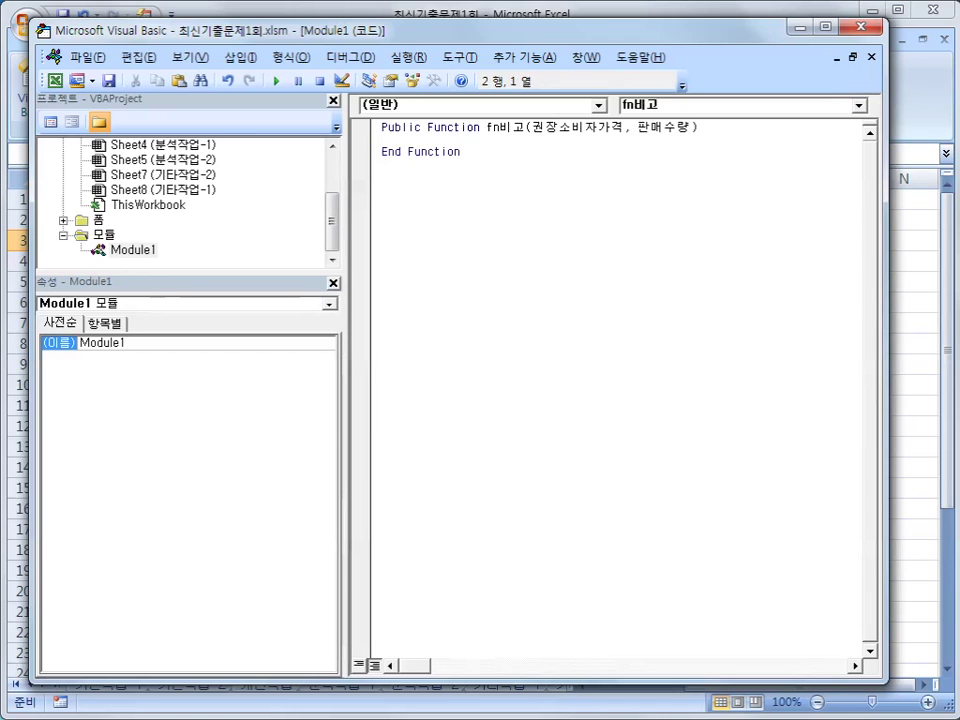
key("Return")
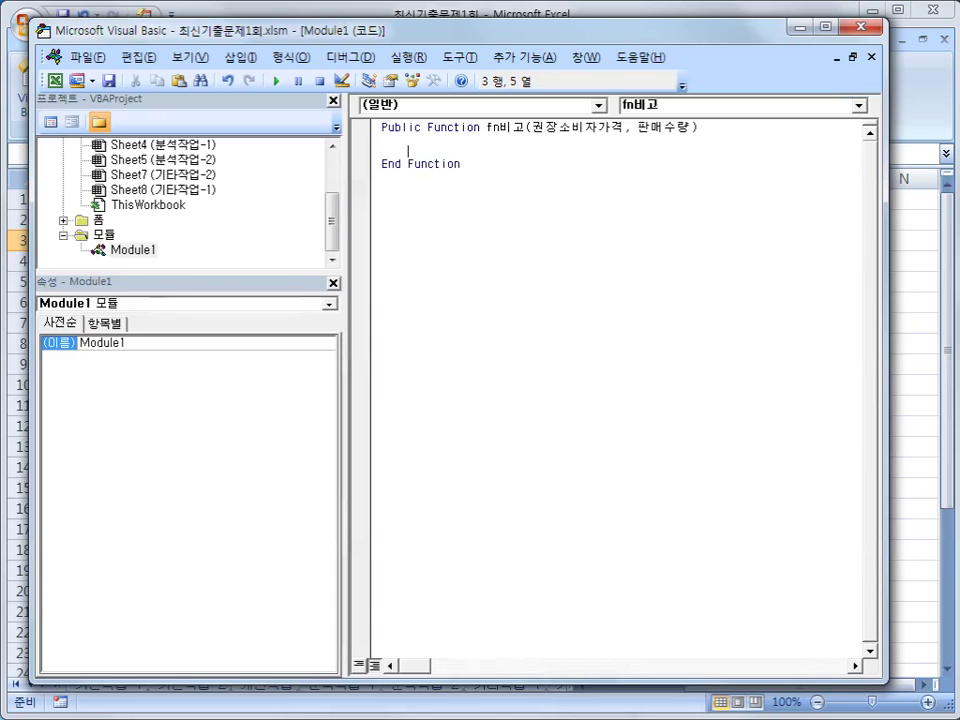
- Write the If 권장소비자가격>=100000 and 판매수량>=15 Then branch setting fn비고 = "사은선물 증정"
type("if 권장")
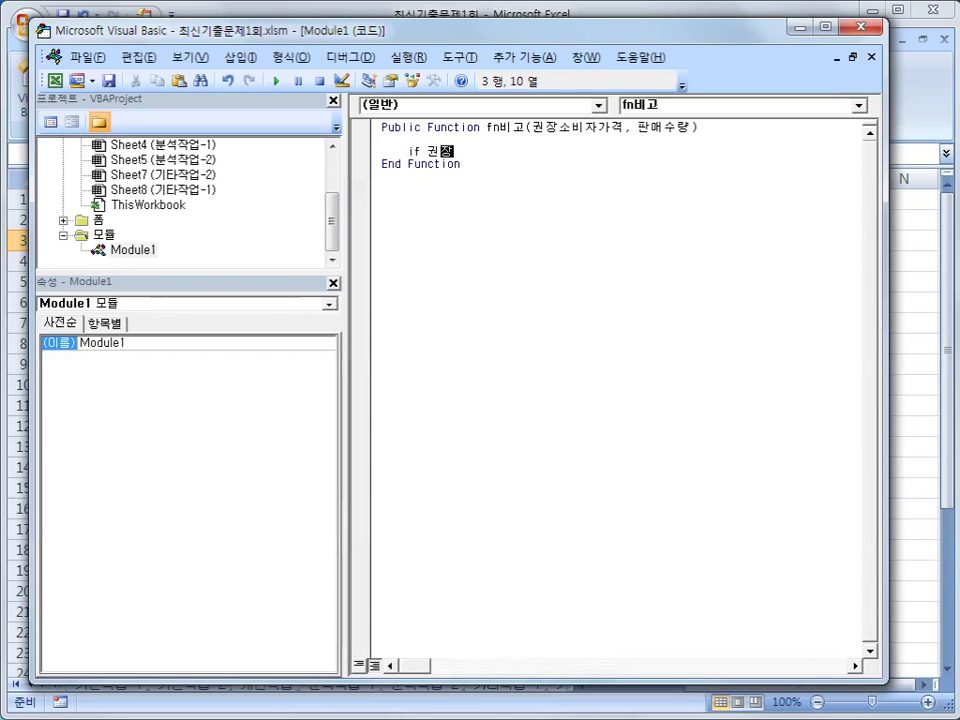
type("소비자가")
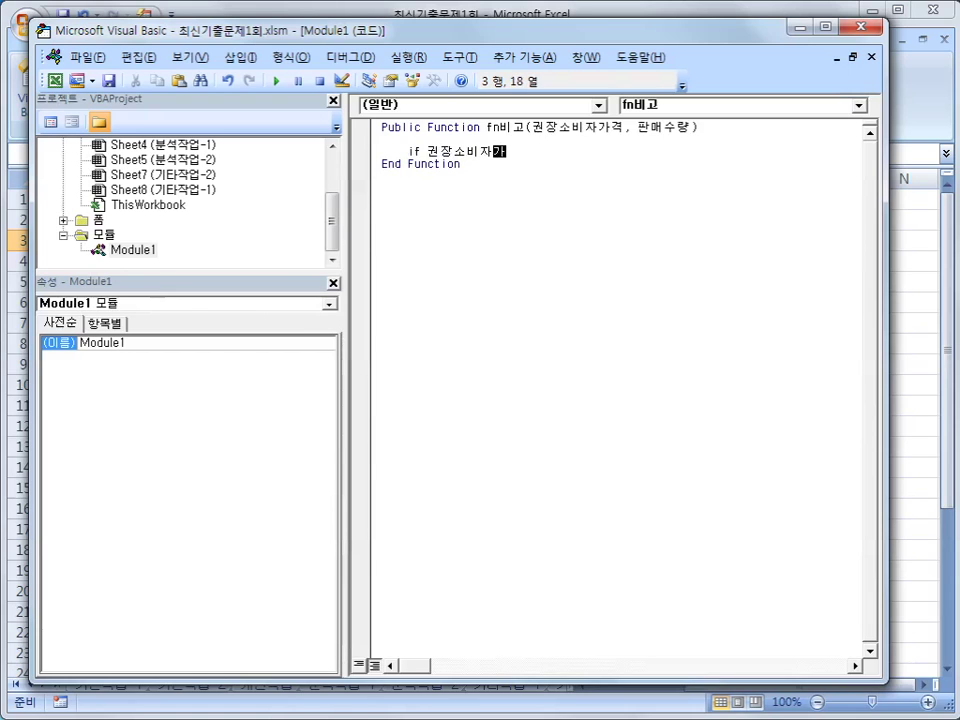
type("격>=100000")
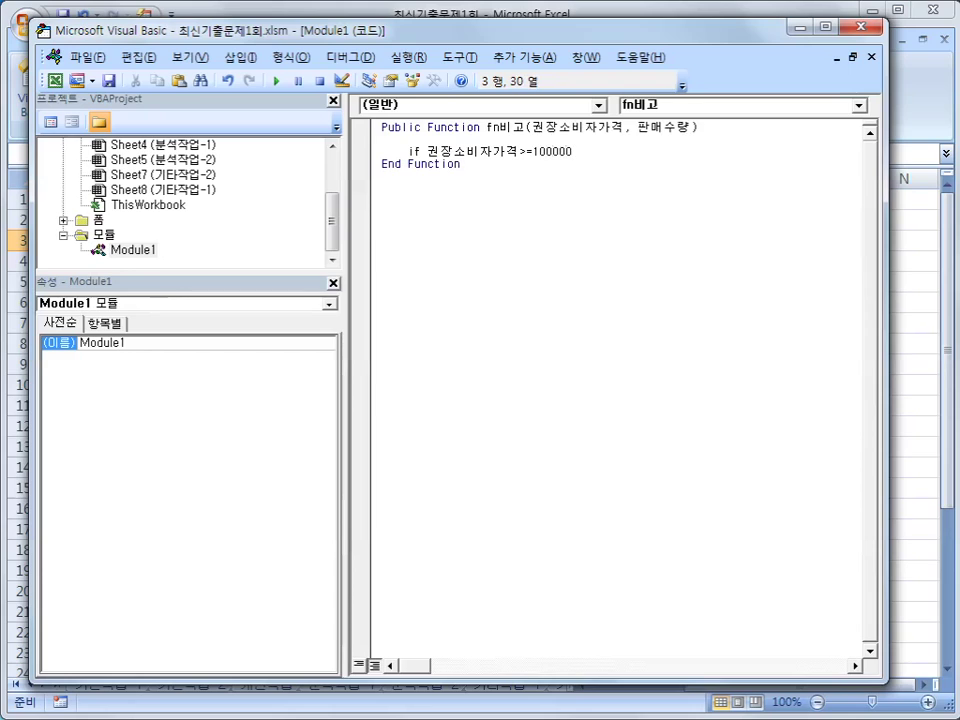
type(" and 판매수량 >=15 then")
key("Return")
key("Tab")
type("fn비고 = ")
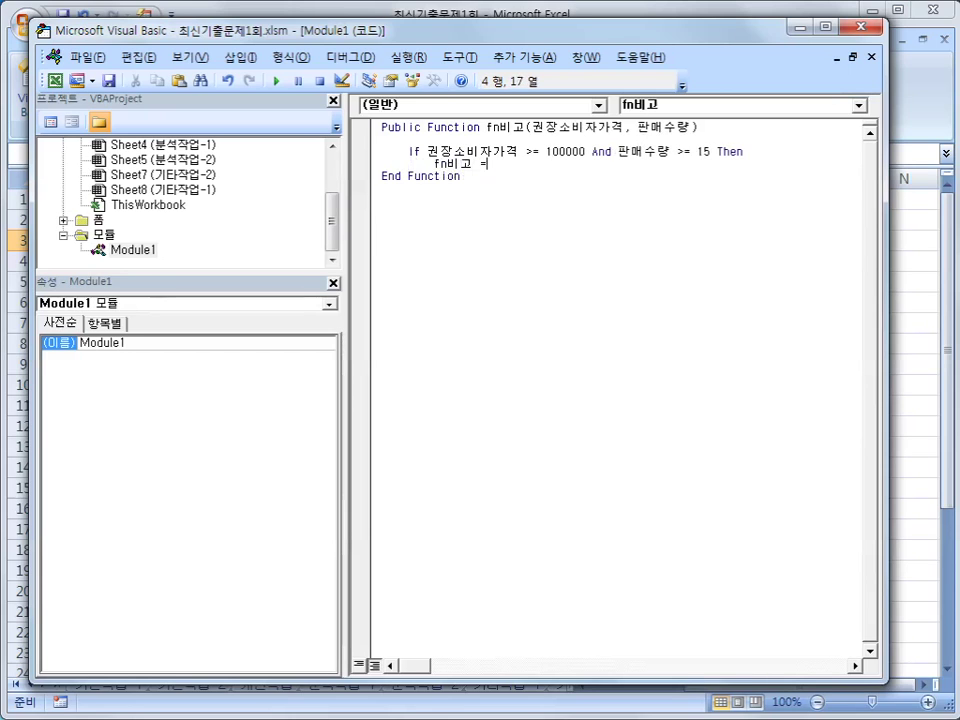
type("\"th")
key("BackSpace")
key("BackSpace")
key("Hangul")
type("사은ㅅ선물 중ㅈ")
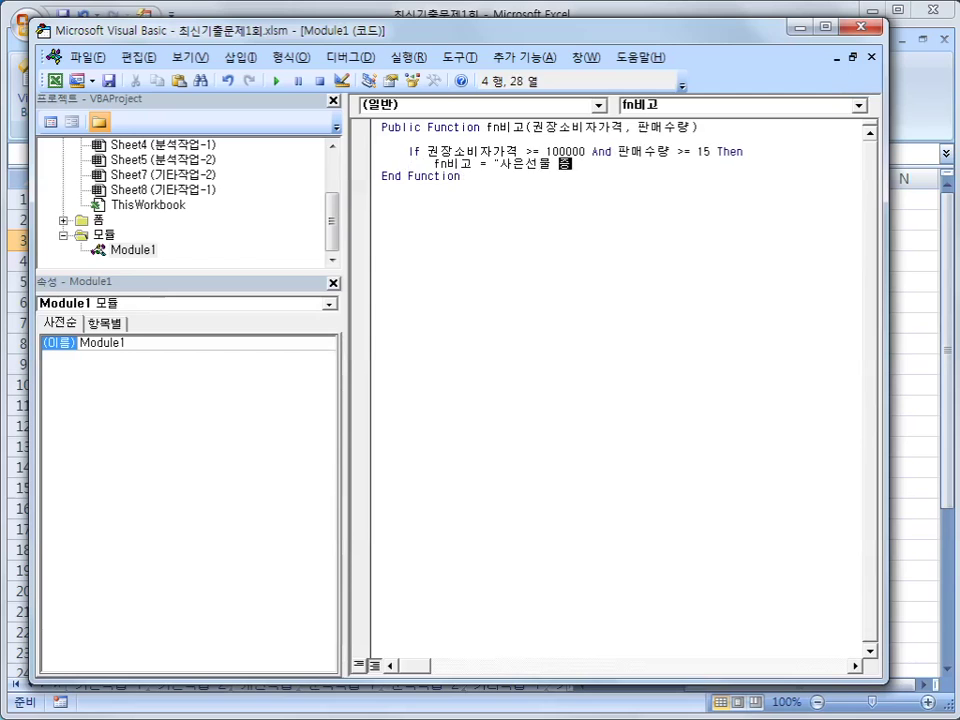
type("정\"")
key("Return")
- Add the Else branch assigning fn비고 a blank value and close with End If
type("else")
key("Return")
key("Tab")
type("fn비고 =")
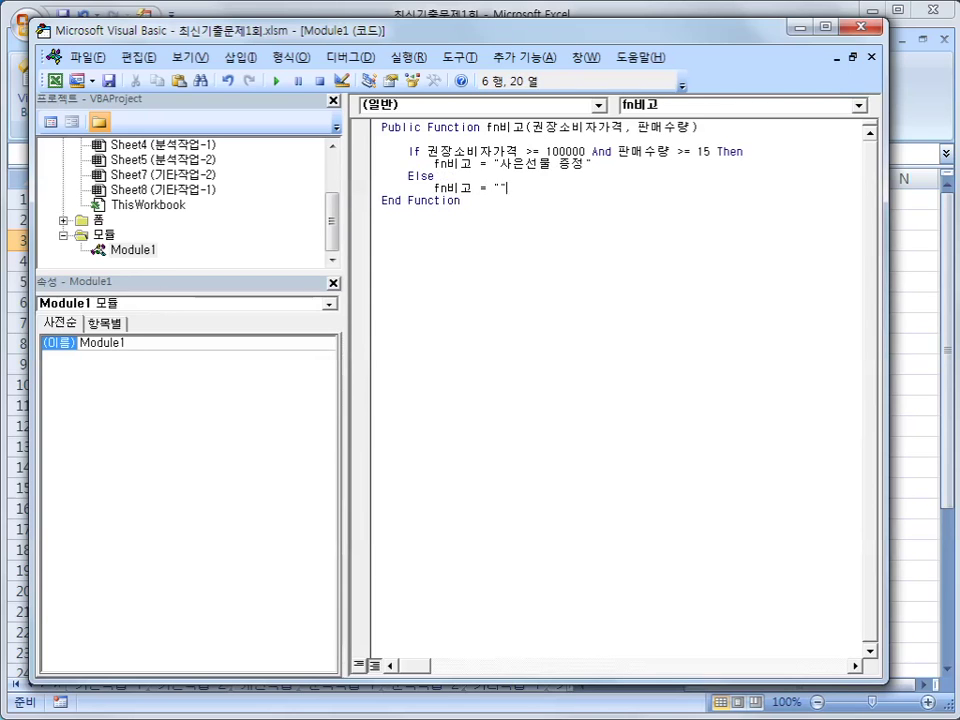
key("Return")
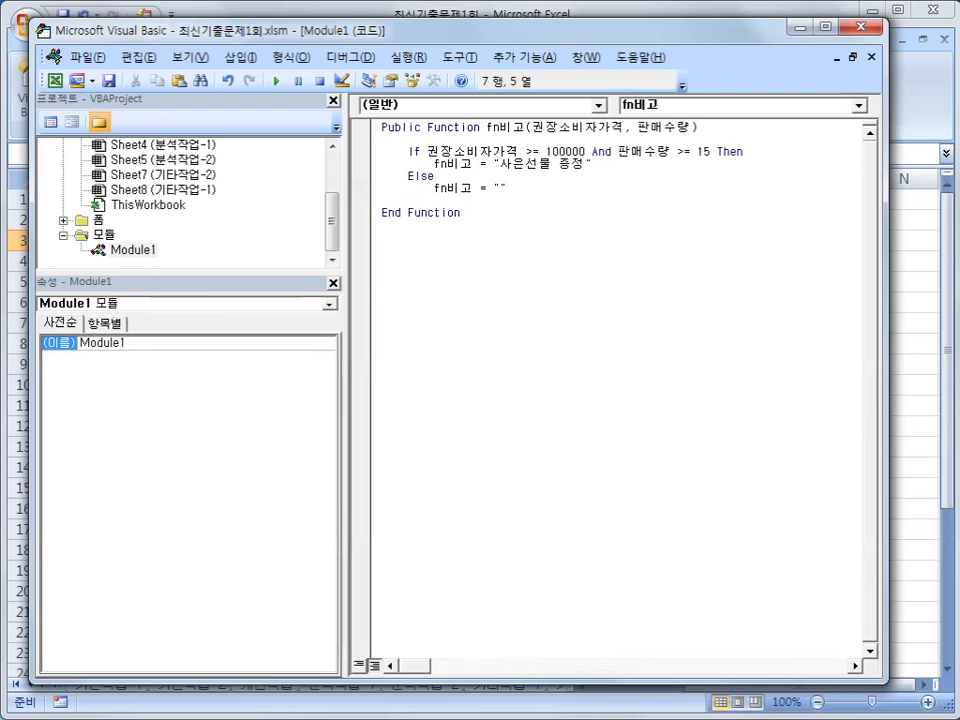
type("end if")
key("Return")
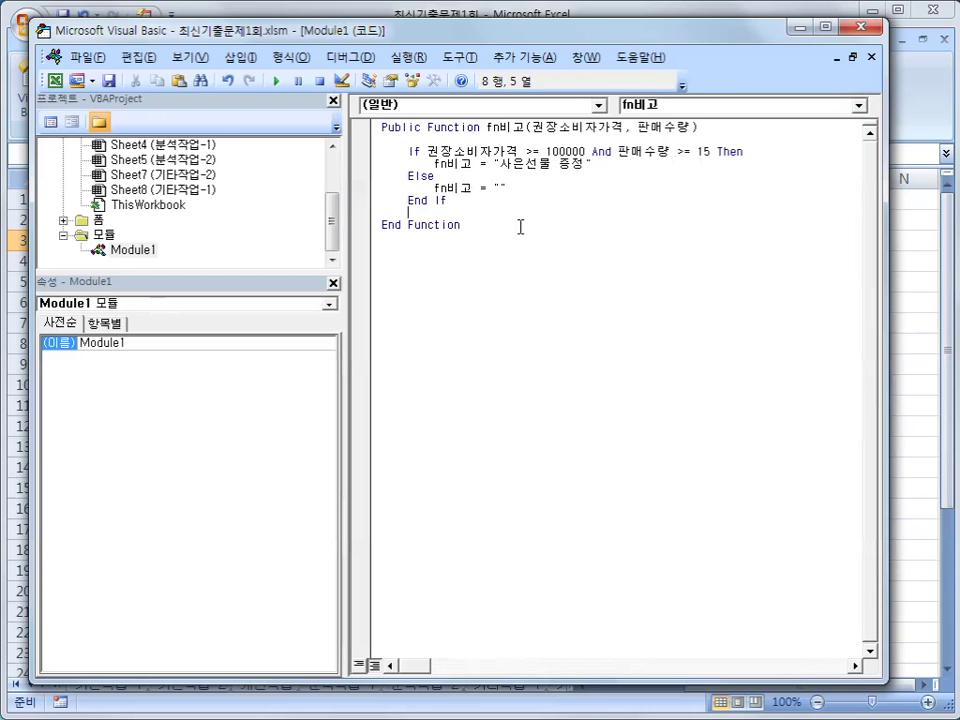
key("Up")
key("Up")
key("End")
- Back in Excel, enter =fn비고(E3,I3) in J3 from the 사용자 정의 function category
left_click(858, 26)
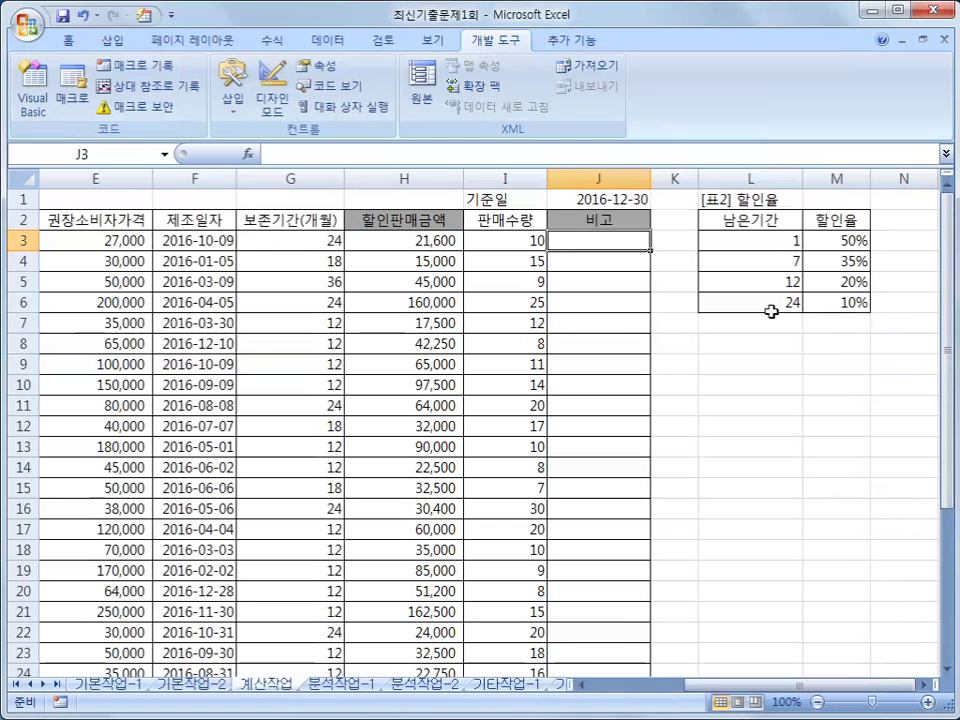
left_click(251, 160)
left_click(448, 394)
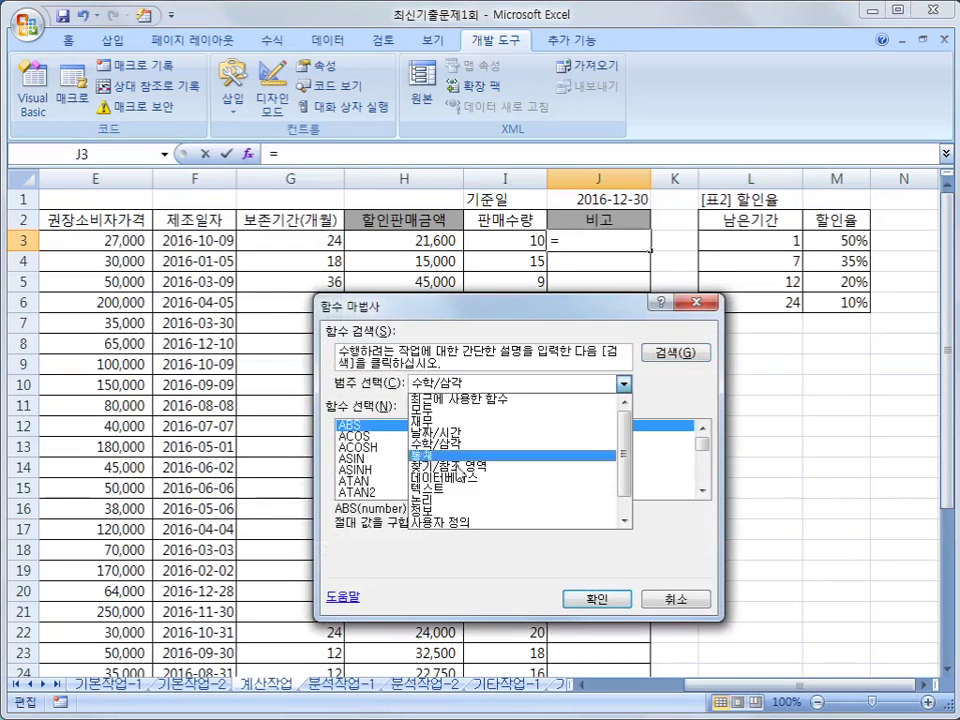
left_click(446, 521)
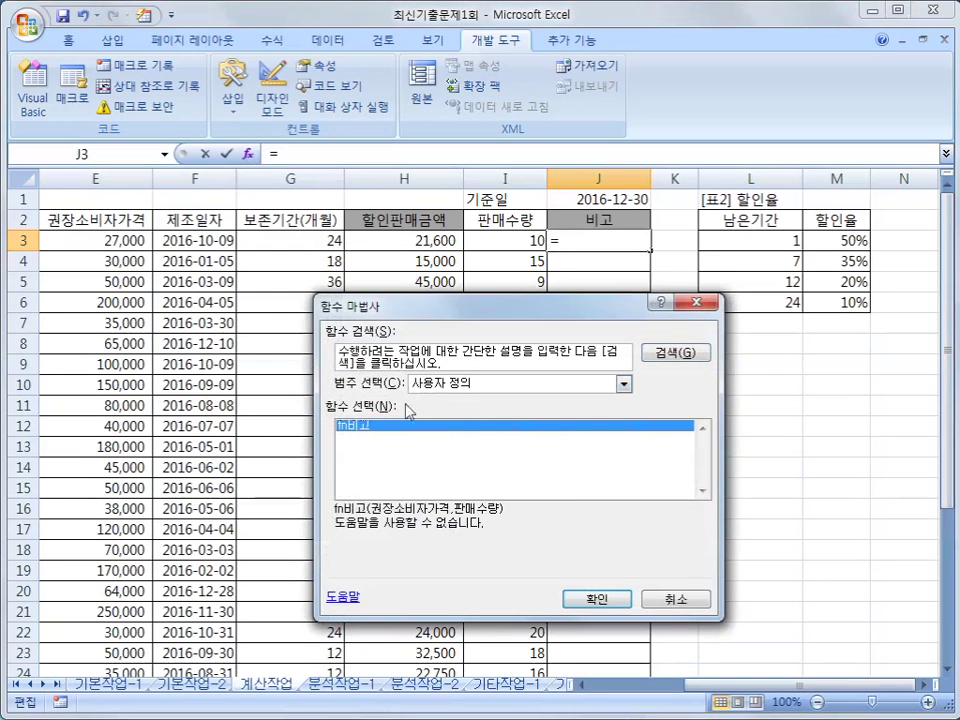
left_click(570, 599)
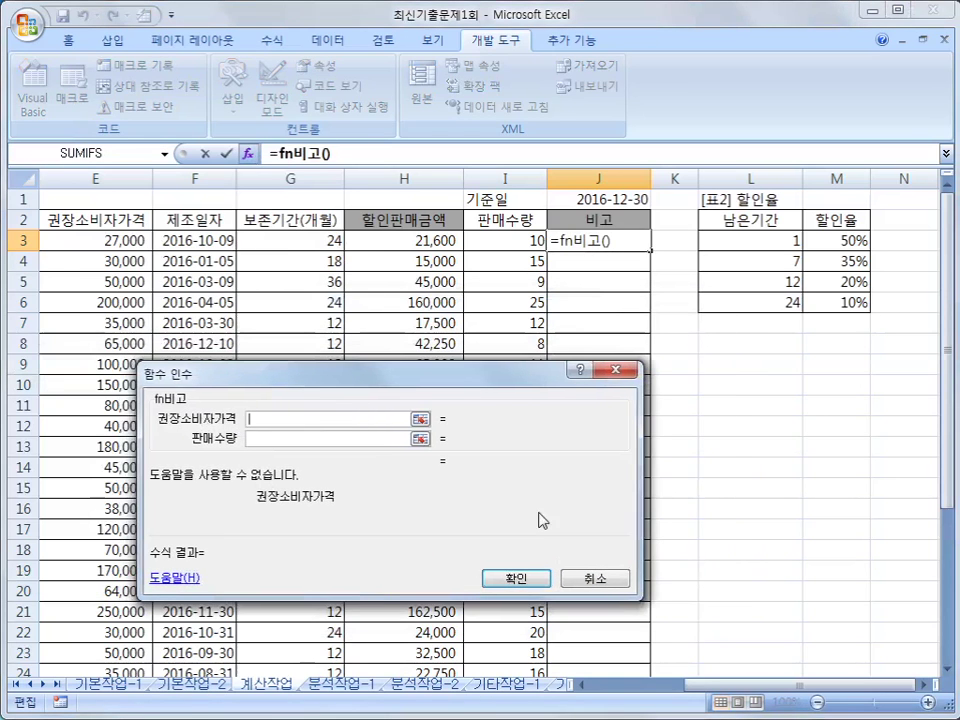
left_click(100, 241)
left_click(251, 439)
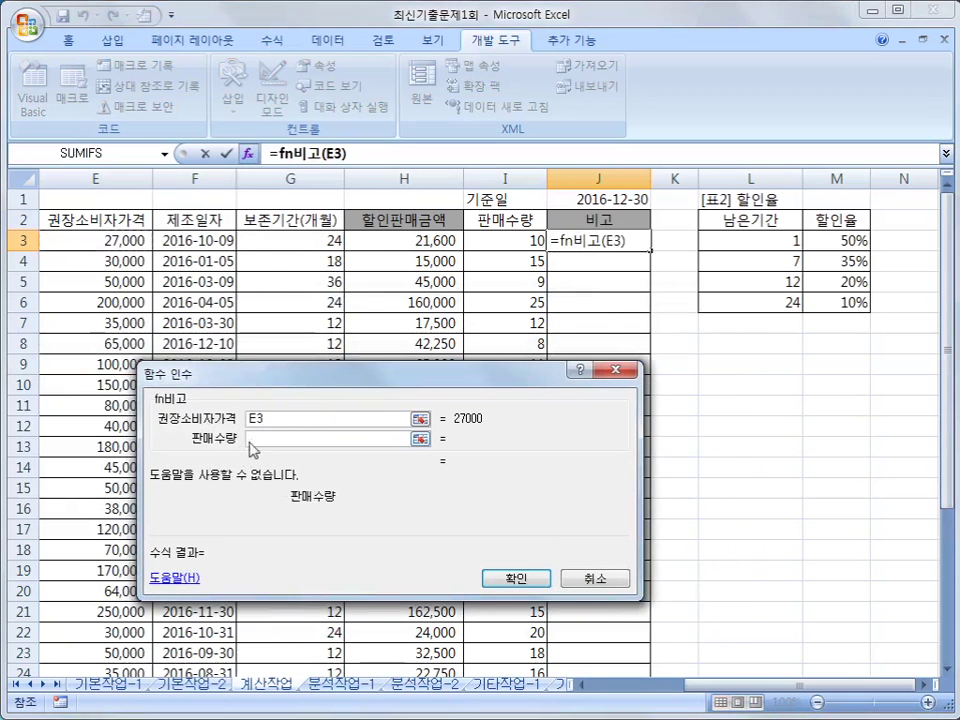
left_click(509, 241)
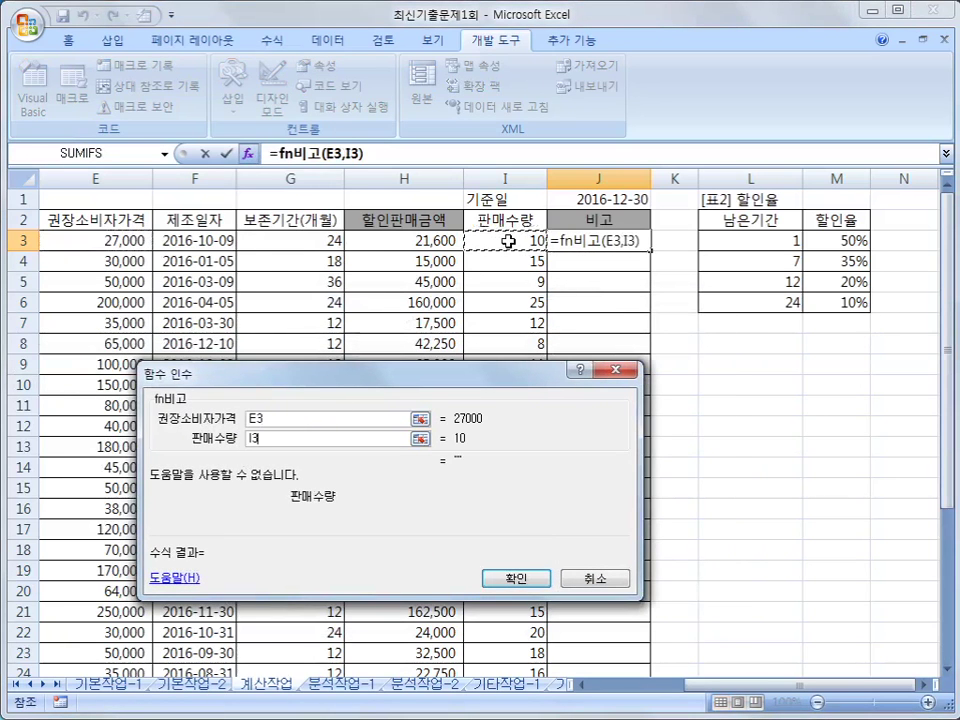
left_click(538, 580)
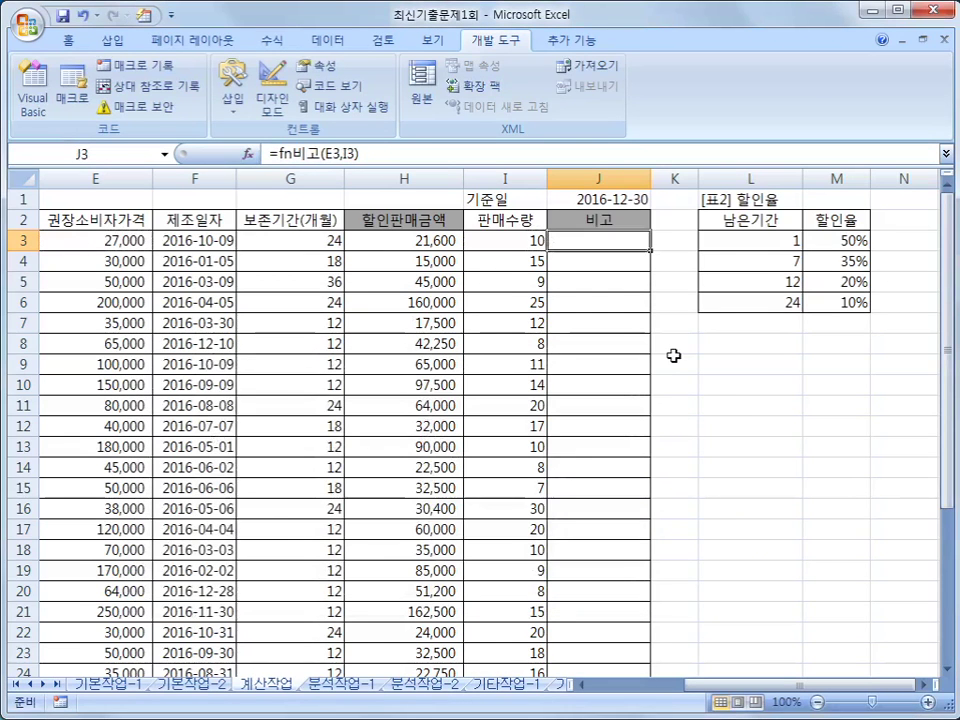
- Fill J3's fn비고 formula down to J26 and check the results in J6, J17 and J21
left_click_drag(654, 251, 654, 251)
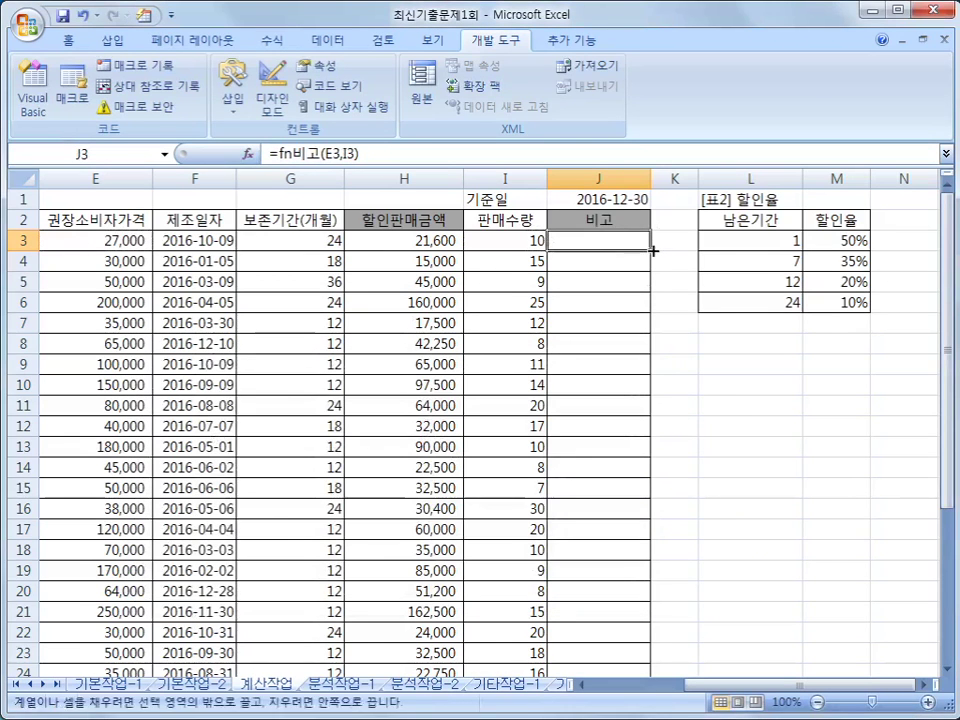
double_click(654, 251)
scroll(651, 467, "down", 4)
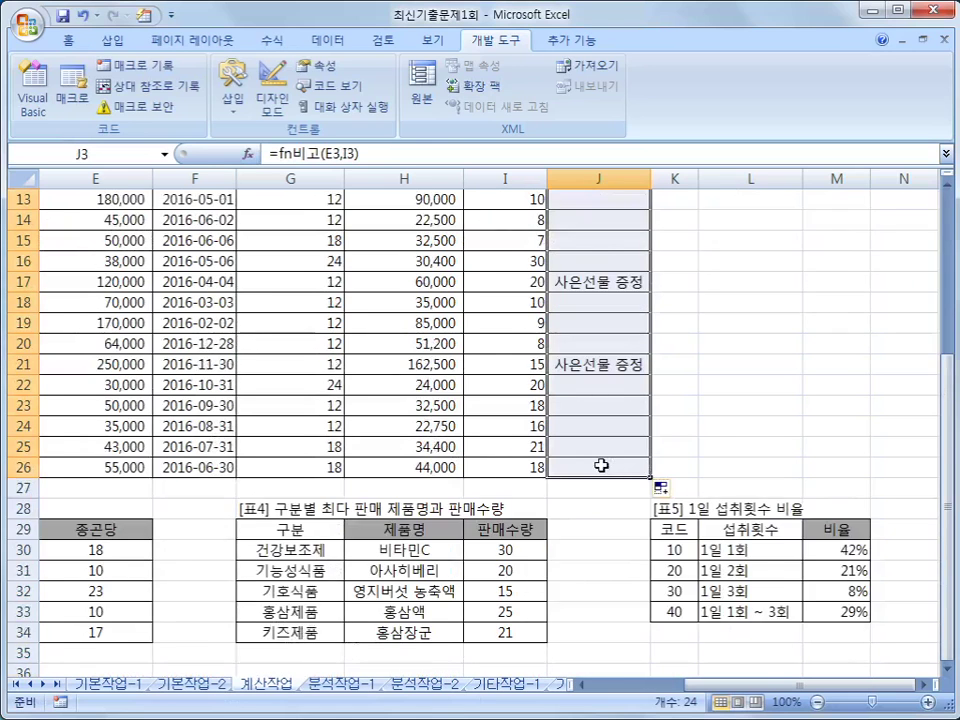
scroll(601, 465, "up", 4)
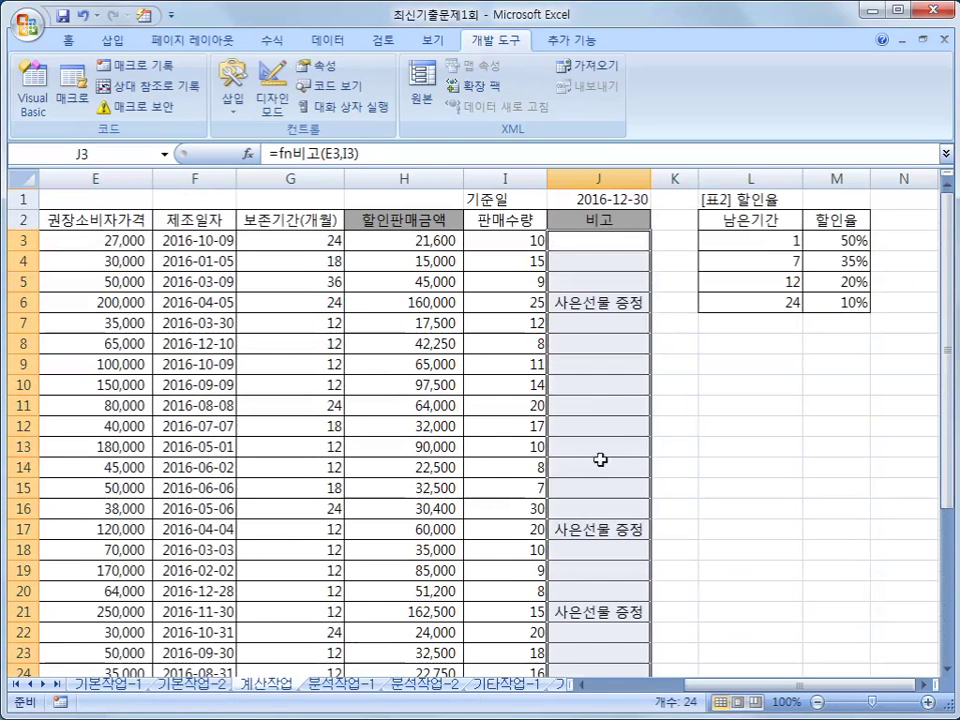
left_click(607, 302)
left_click(594, 532)
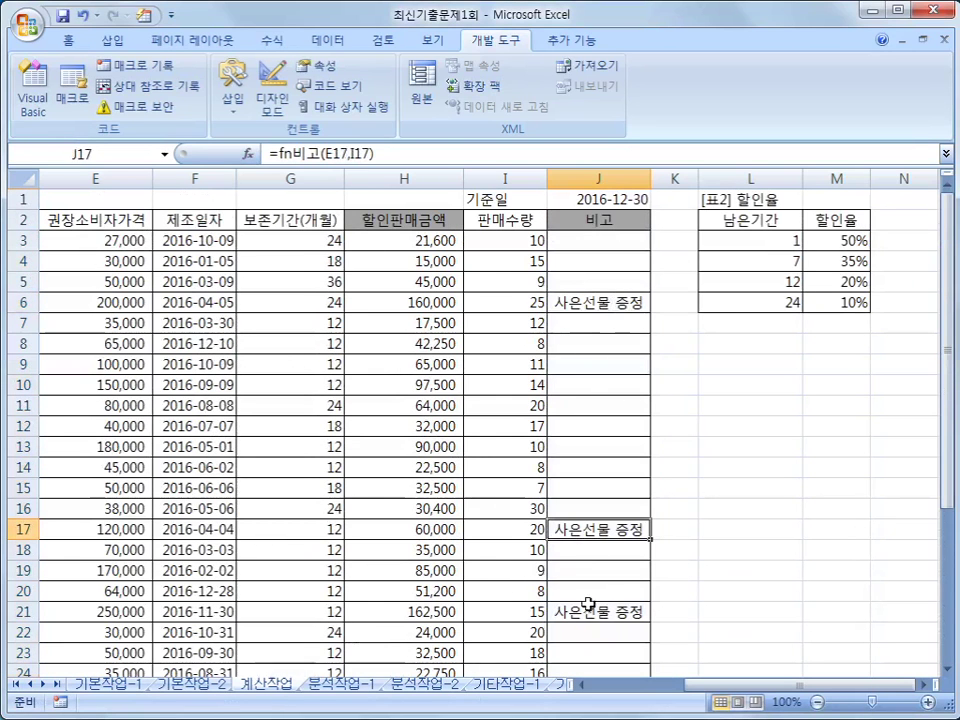
left_click(610, 611)
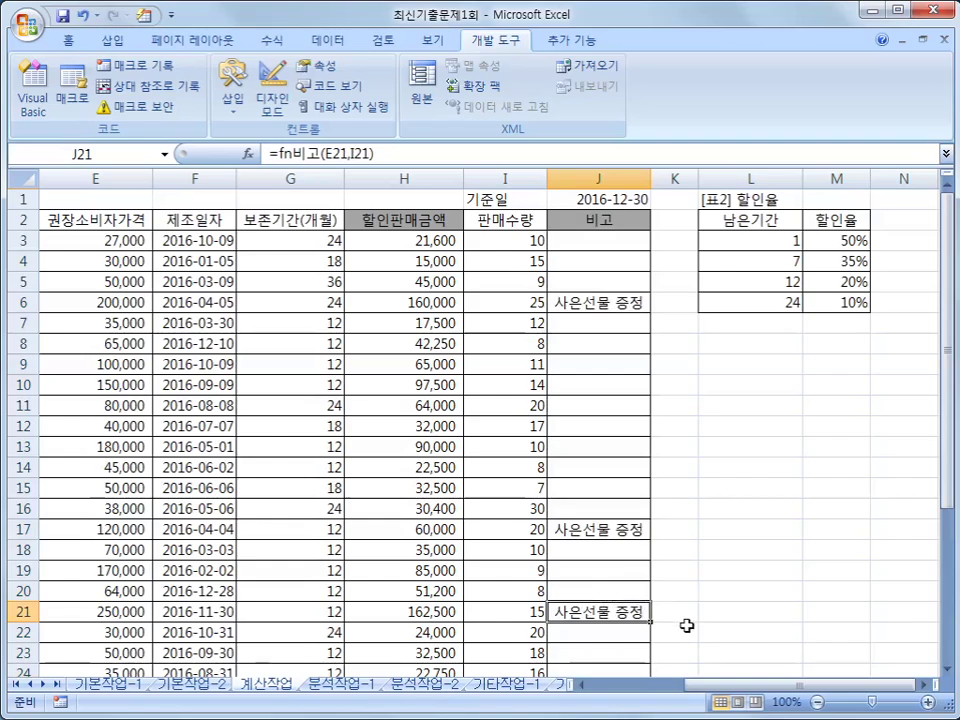
left_click_drag(761, 690, 650, 690)
scroll(634, 578, "down", 3)
scroll(634, 578, "up", 3)
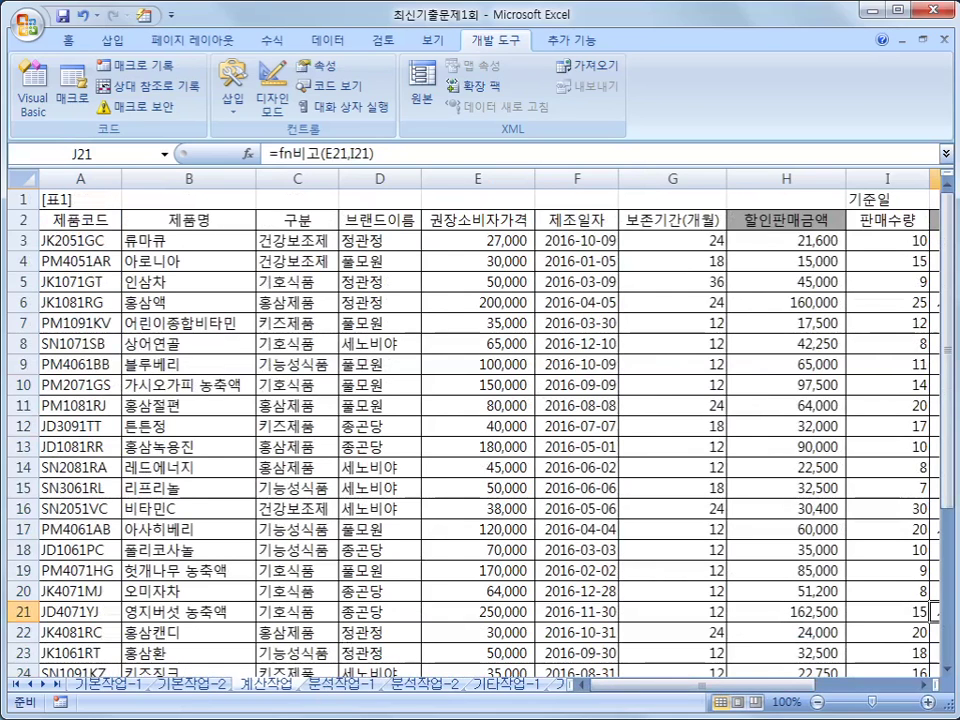
mouse_move(277, 343)
left_mouse_down()
mouse_move(280, 470)
mouse_move(318, 497)
left_mouse_up()
left_click_drag(280, 404, 315, 404)
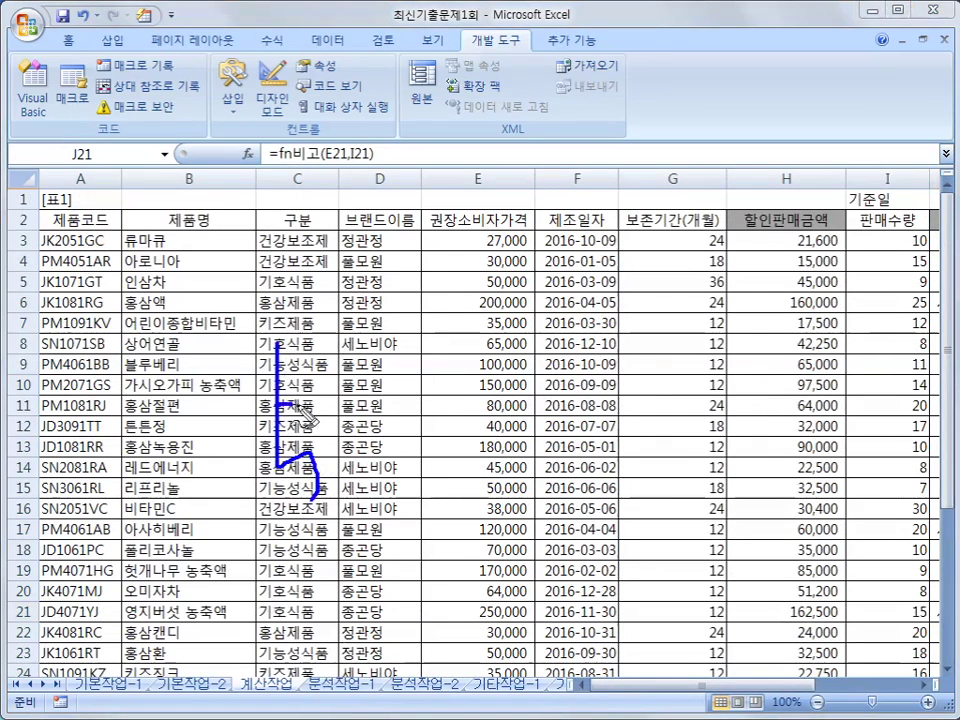
left_click_drag(382, 404, 350, 458)
left_click_drag(351, 412, 381, 457)
mouse_move(433, 404)
left_mouse_down()
mouse_move(400, 470)
mouse_move(440, 445)
mouse_move(509, 433)
mouse_move(518, 461)
mouse_move(590, 458)
mouse_move(572, 500)
mouse_move(590, 495)
left_mouse_up()
mouse_move(625, 450)
left_mouse_down()
mouse_move(640, 505)
mouse_move(617, 468)
left_mouse_up()
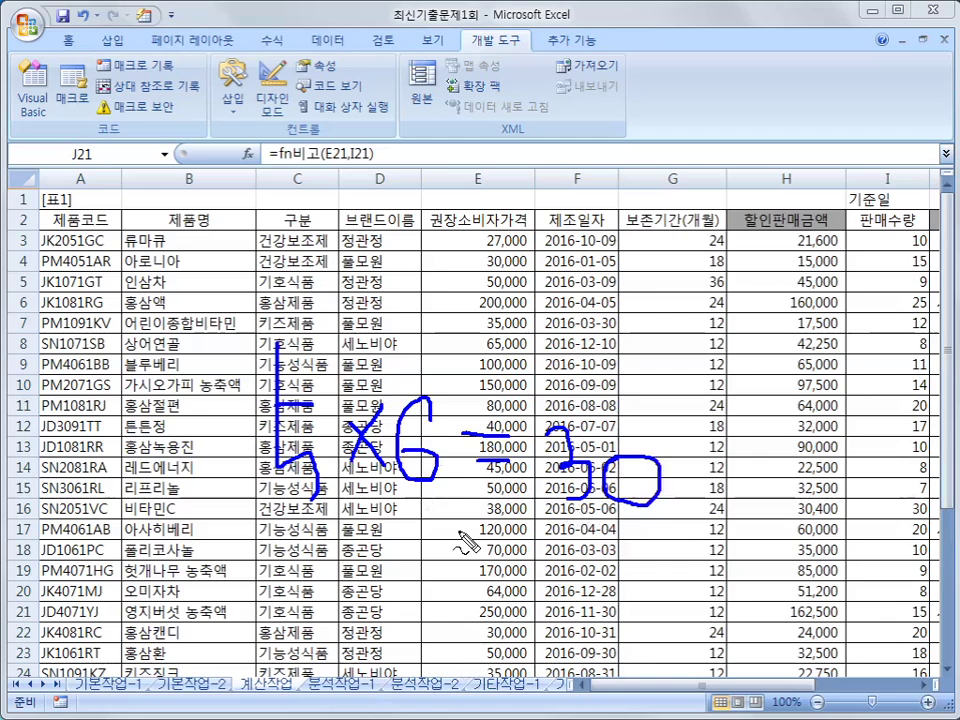
mouse_move(300, 686)
left_mouse_down()
mouse_move(500, 702)
mouse_move(553, 699)
mouse_move(555, 680)
mouse_move(365, 692)
left_mouse_up()
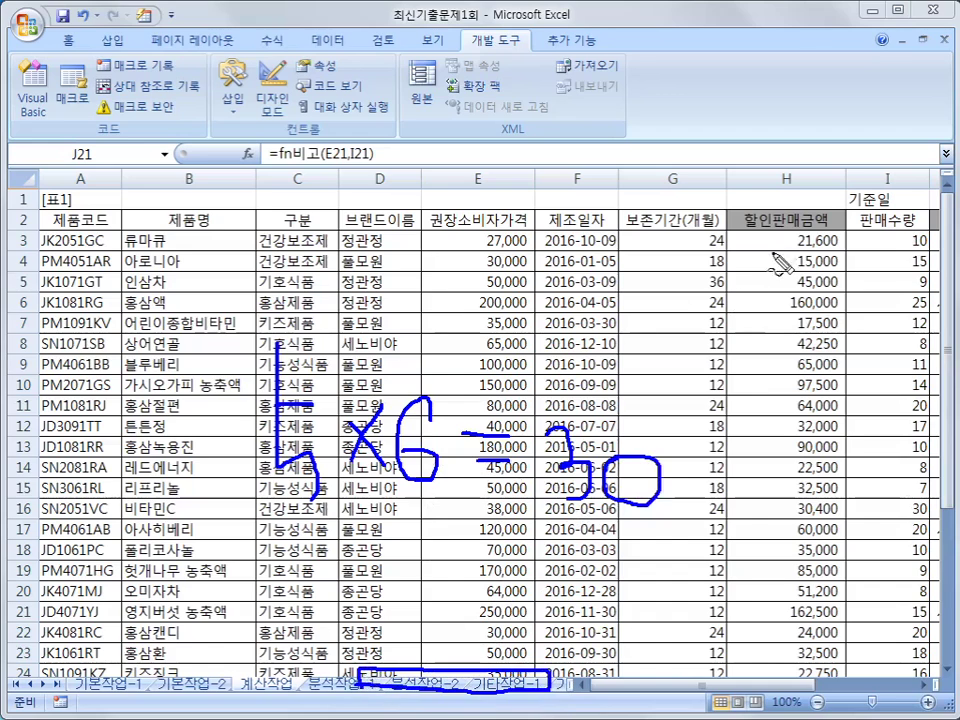
left_click_drag(761, 238, 793, 247)
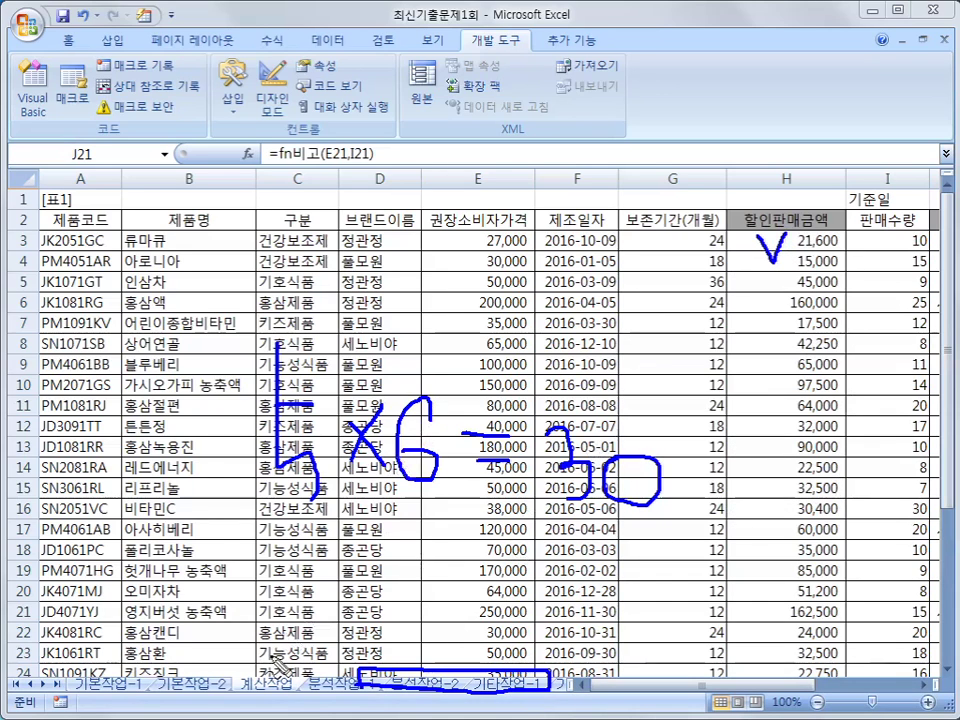
left_click_drag(88, 694, 303, 694)
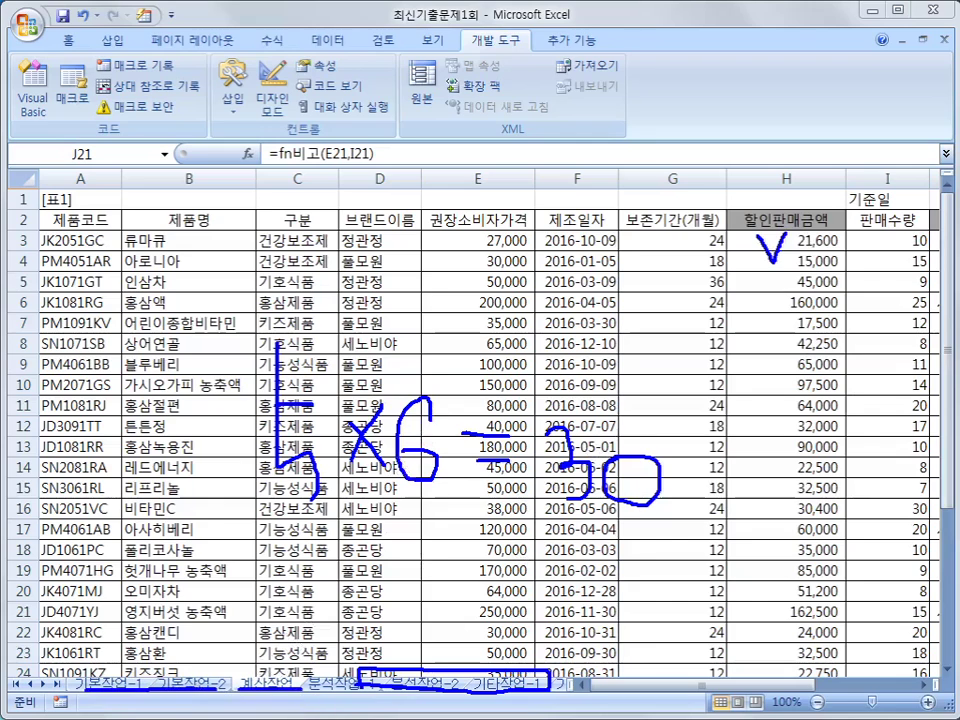